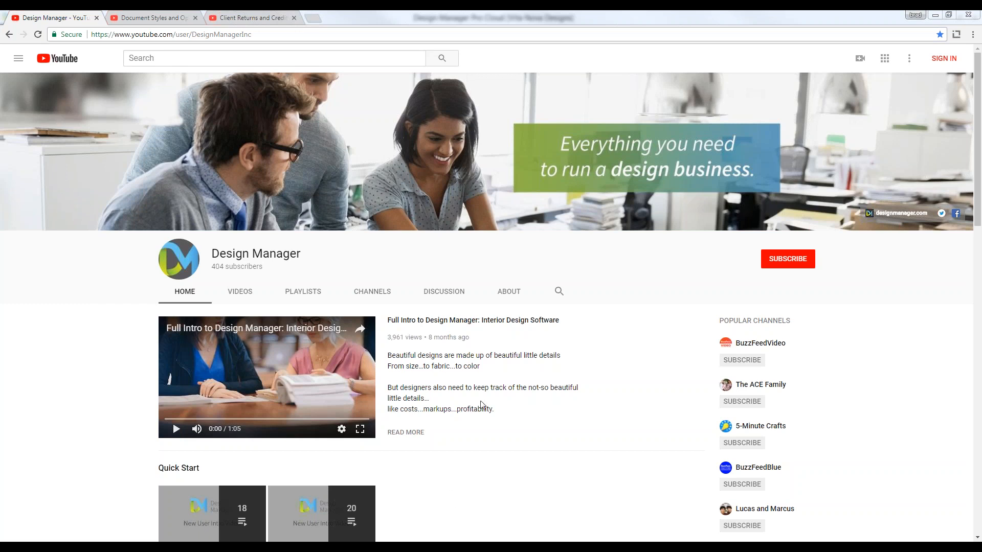
Highlight the channel name in the page address and browse the Design Manager channel's tutorial, course and webinar playlists
left_click_drag(193, 33, 252, 34)
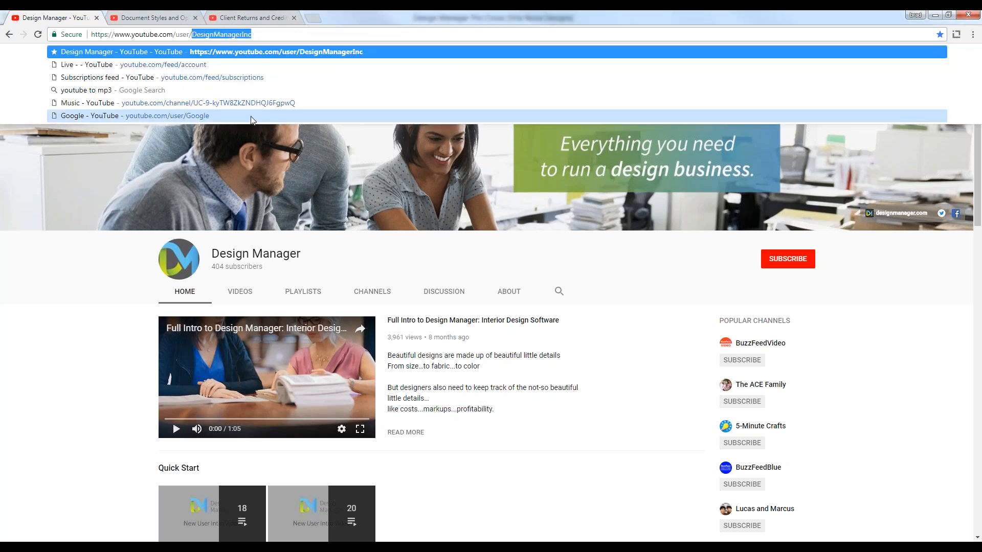
left_click(74, 256)
scroll(74, 261, "down", 3)
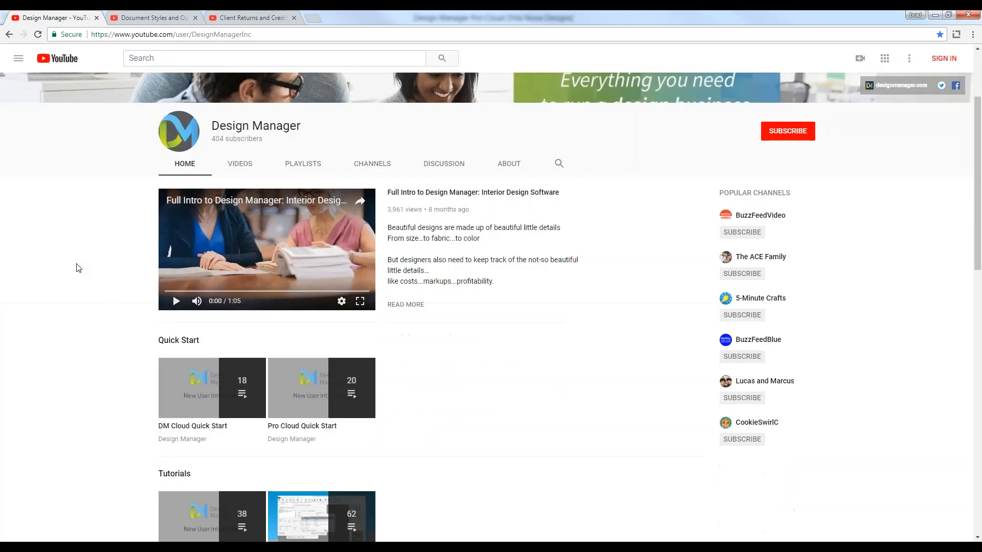
scroll(69, 329, "down", 3)
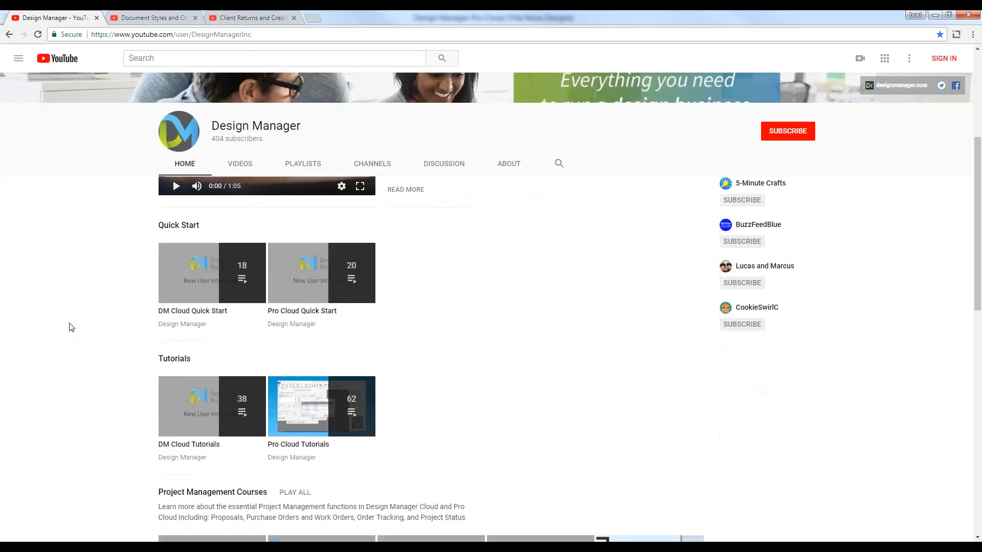
scroll(72, 332, "down", 2)
scroll(76, 379, "down", 4)
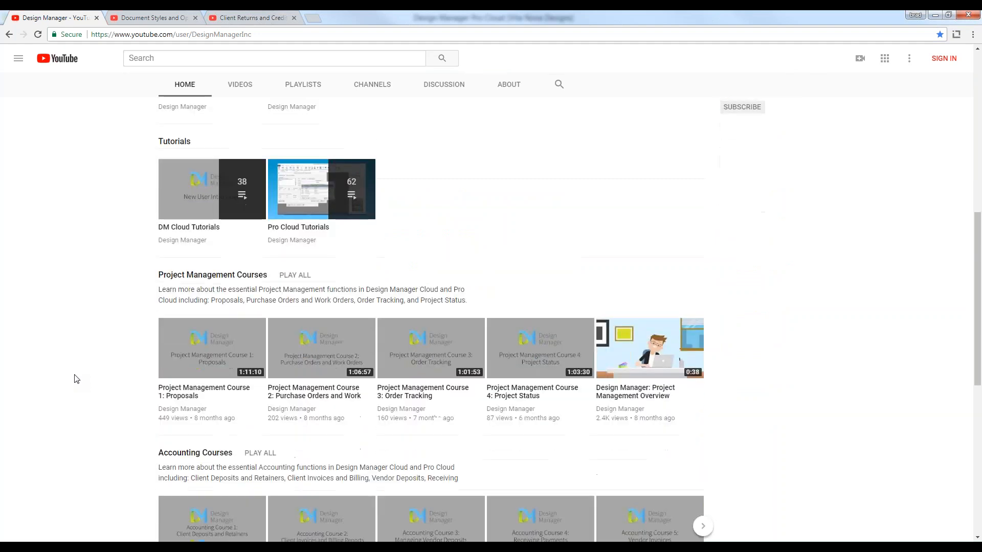
scroll(77, 378, "down", 4)
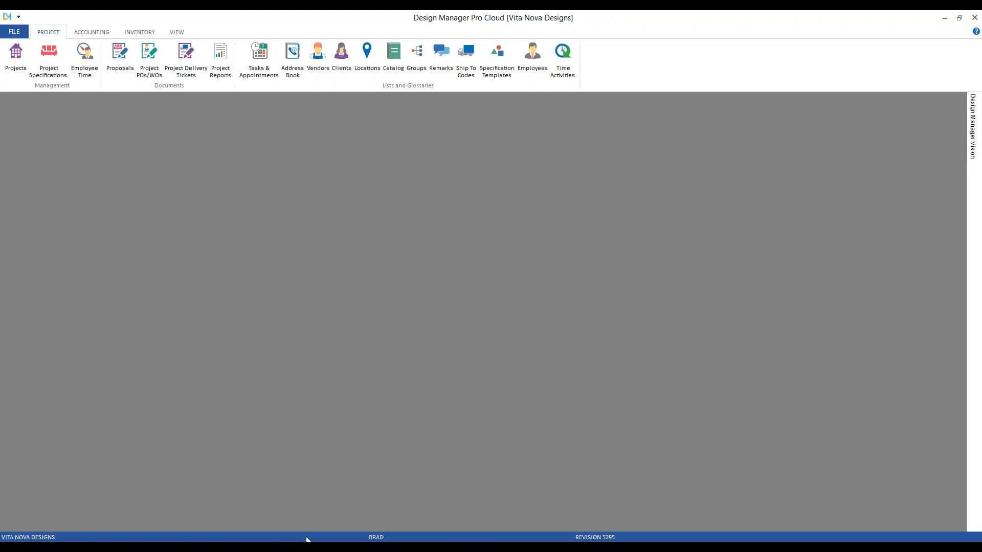
Switch to Chrome, view the "Document Styles and Options" video page with its title highlighted, and minimise the browser
mouse_move(292, 548)
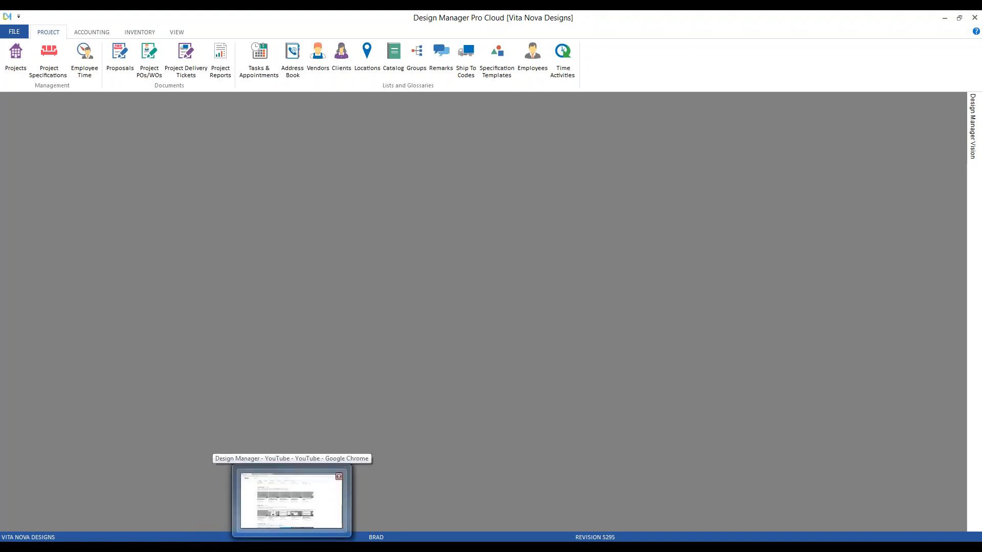
left_click(291, 501)
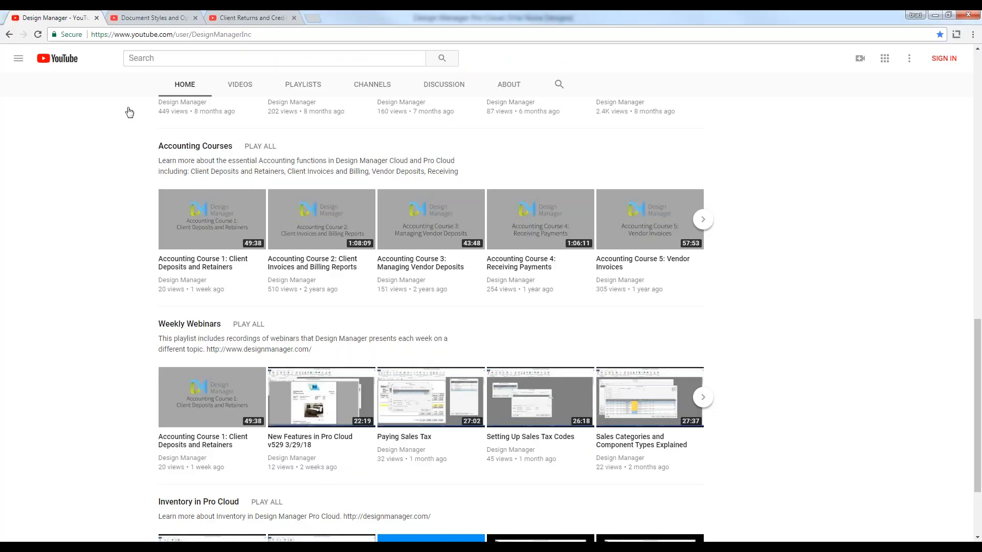
left_click(162, 20)
left_click_drag(160, 347, 281, 347)
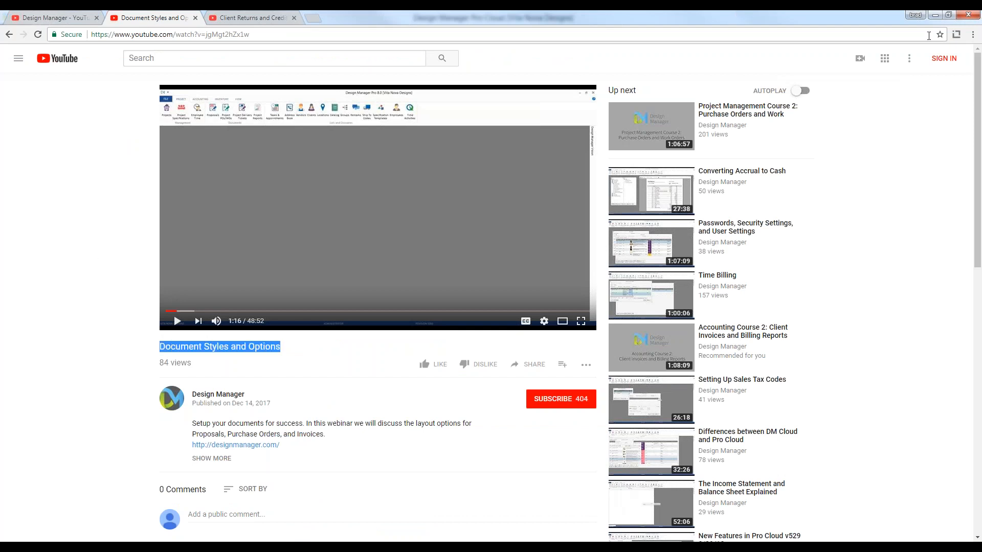
left_click(936, 16)
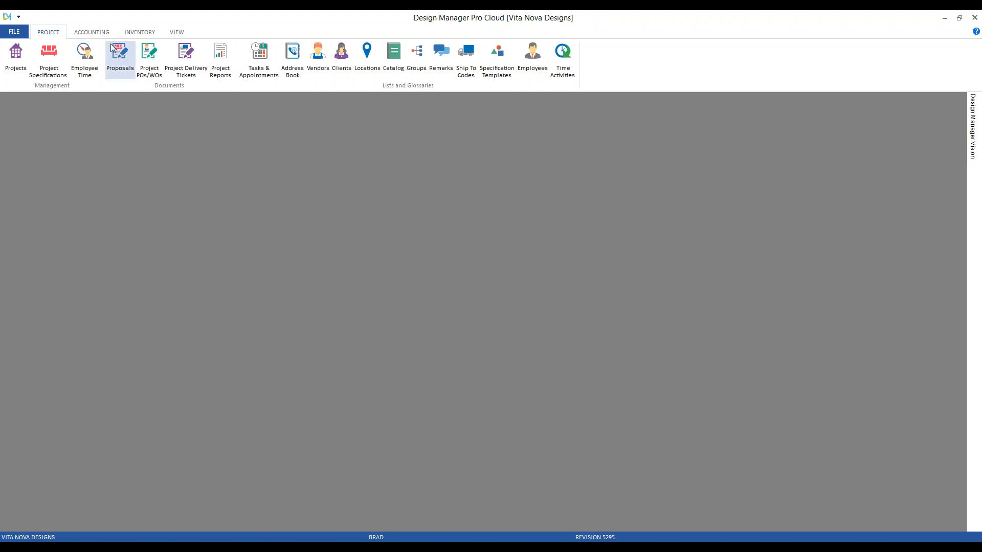
Open the client invoices in accounts receivable and start a new invoice for project HIL01
left_click(95, 32)
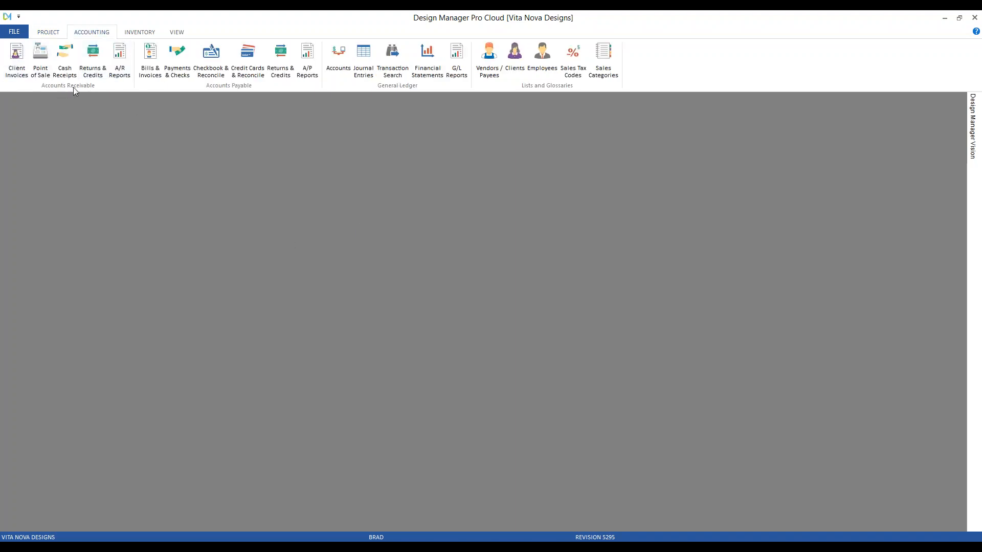
left_click(16, 59)
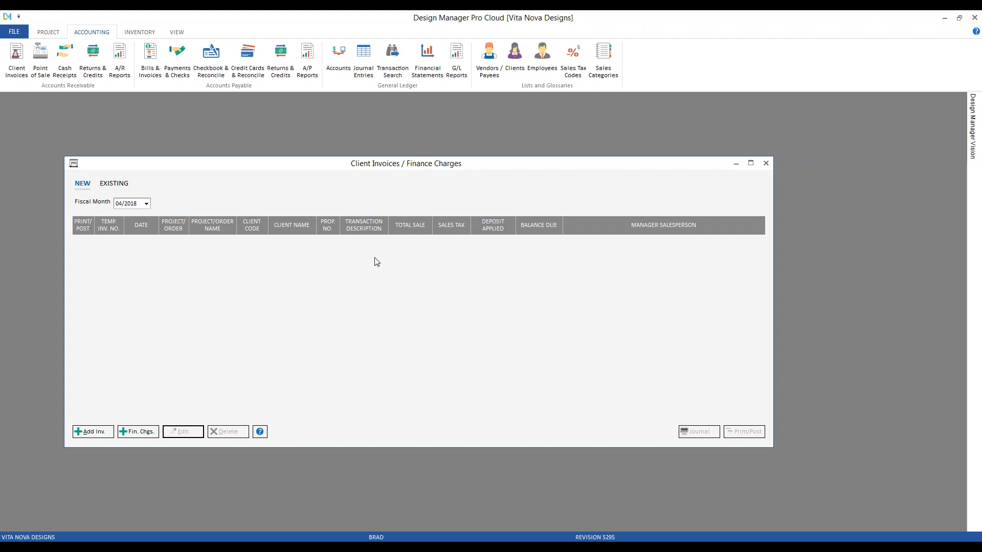
left_click(91, 434)
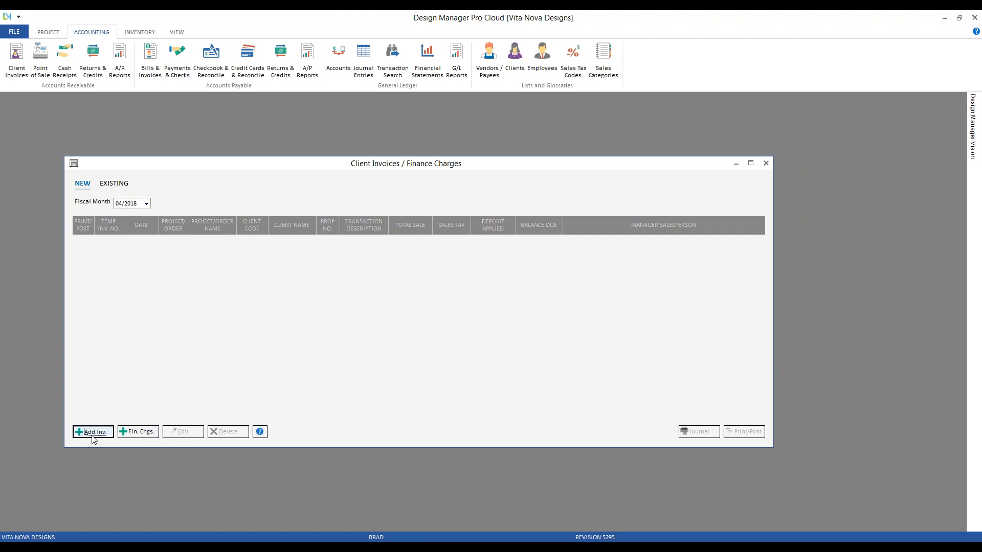
left_click_drag(118, 100, 174, 107)
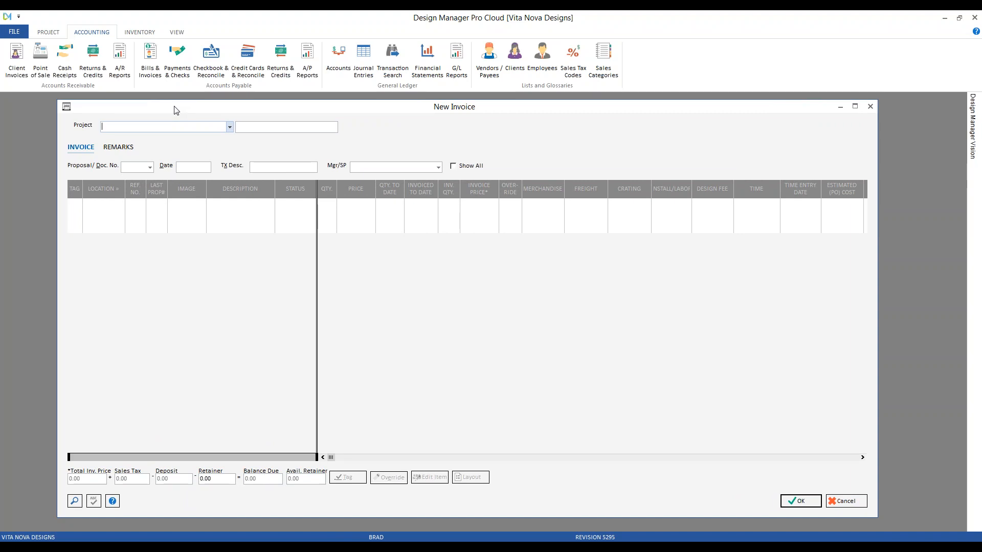
type("ho")
key("Tab")
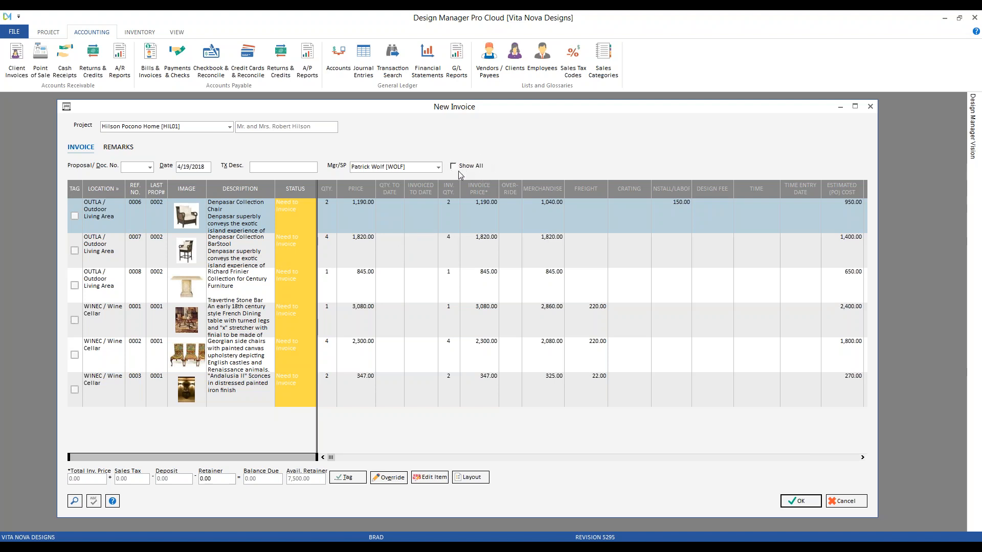
Show all project items in the new invoice, examine the completed sofa and chandelier amounts, and cancel the invoice
left_click(476, 169)
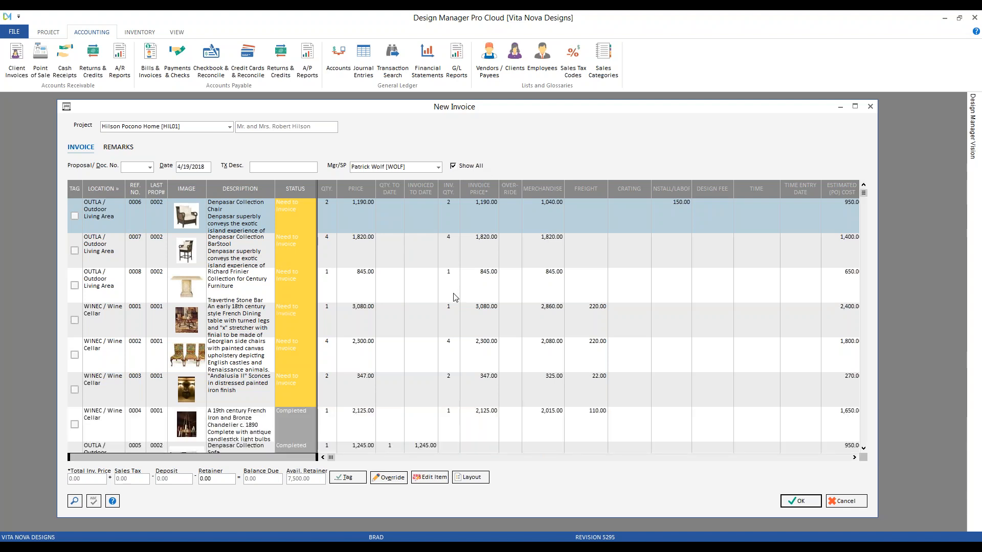
left_click(454, 297)
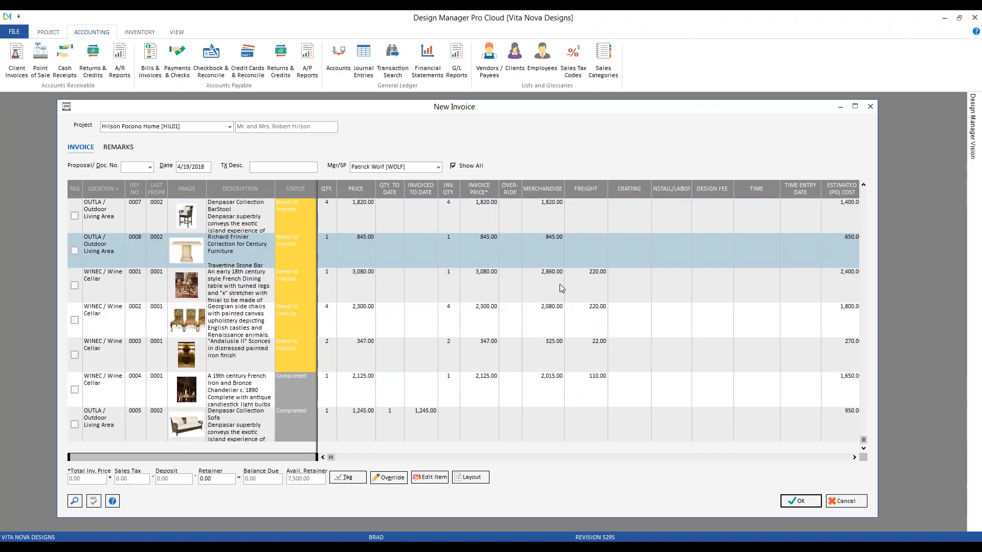
left_click(154, 424)
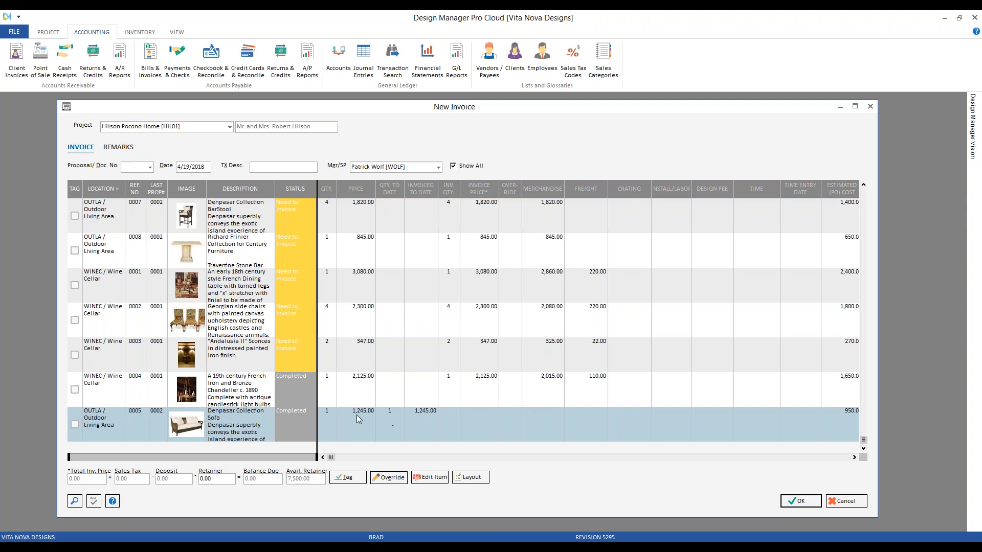
left_click(427, 415)
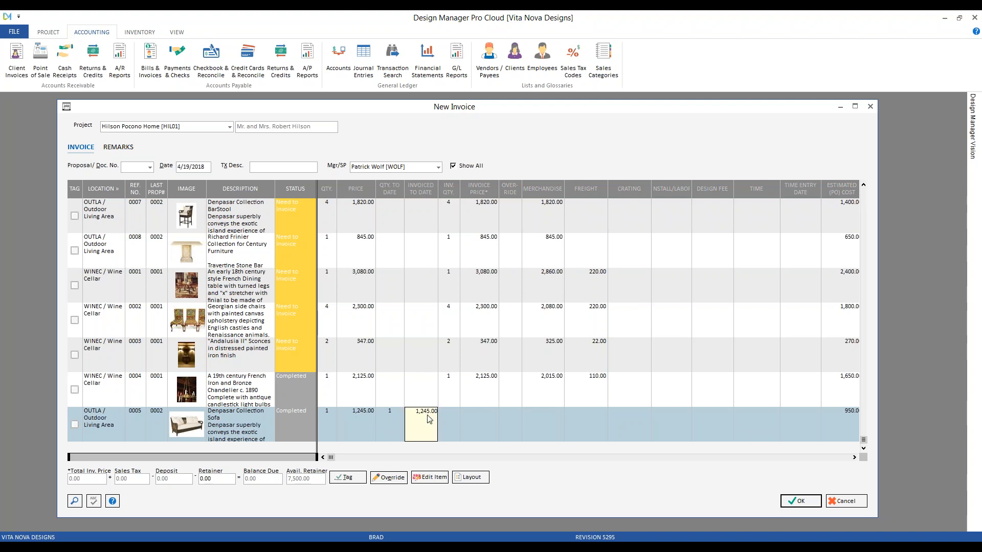
left_click(399, 388)
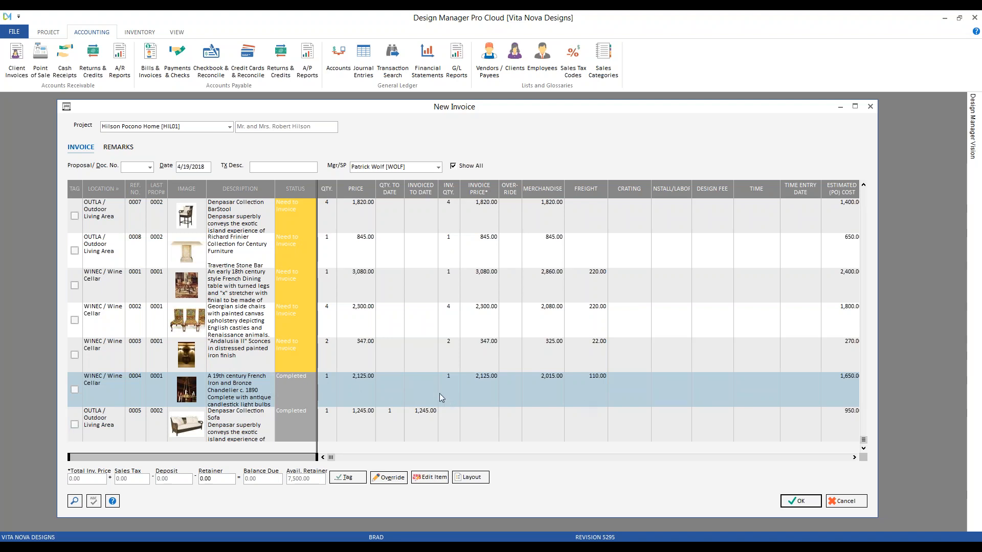
left_click(481, 348)
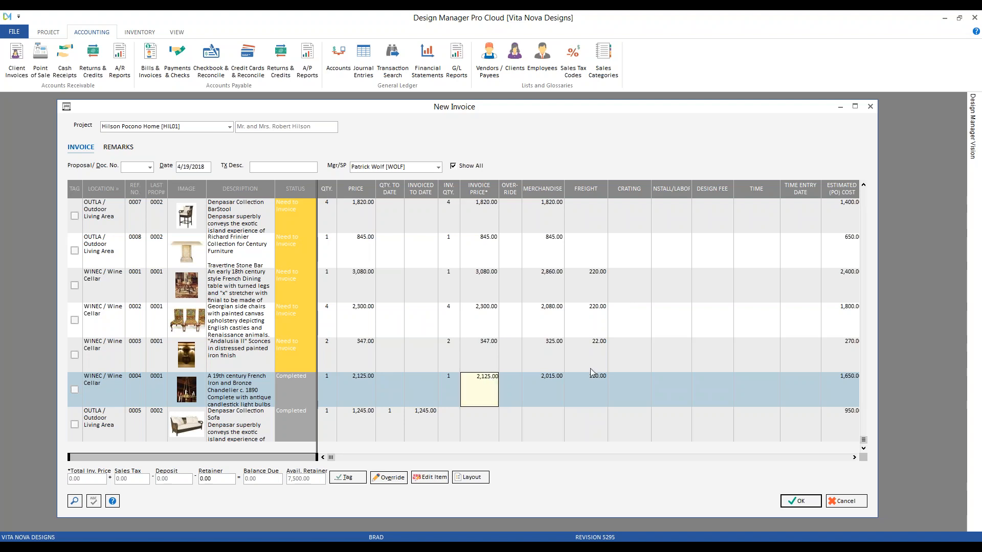
left_click(857, 503)
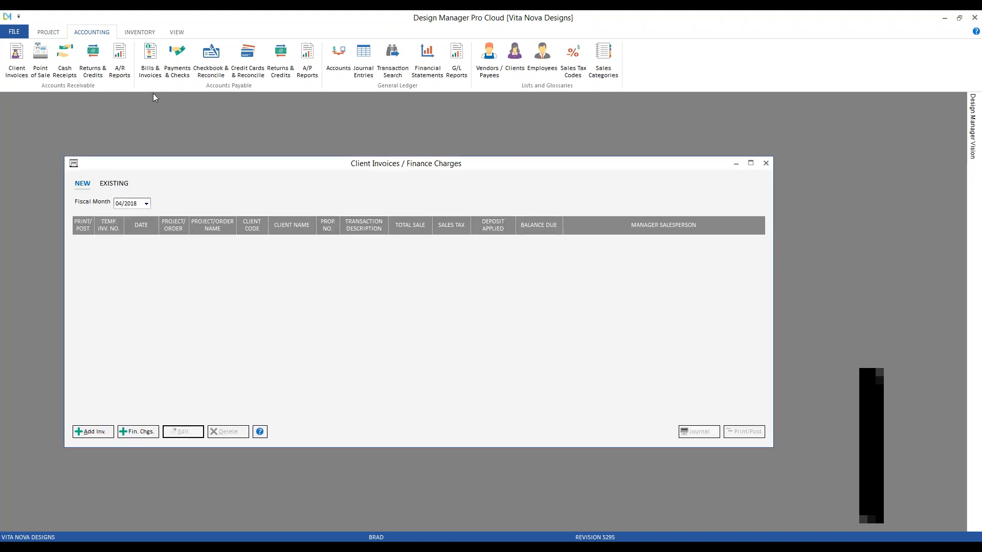
Open the project specifications for project HIL01 and show all items, including inactive and completed ones
left_click(48, 32)
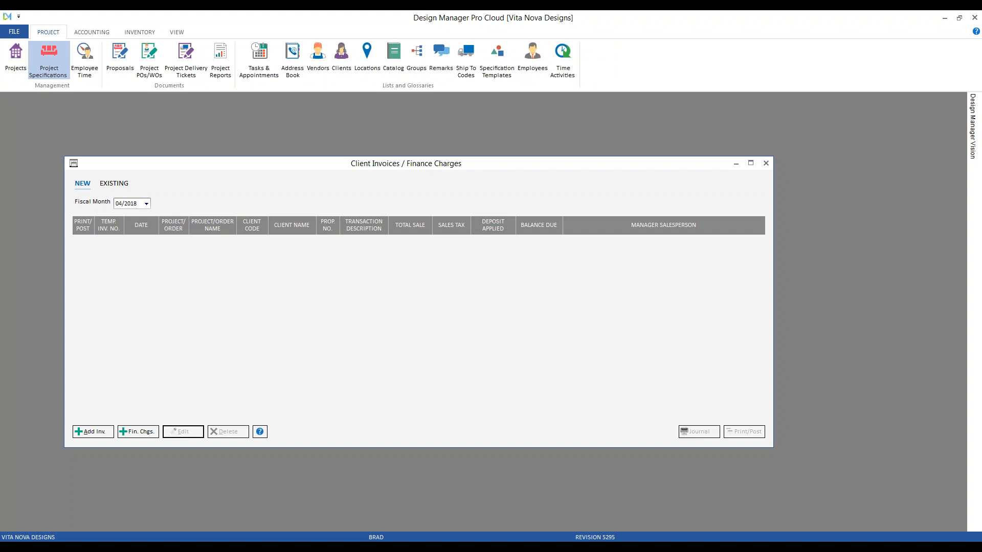
left_click(48, 59)
type("hil")
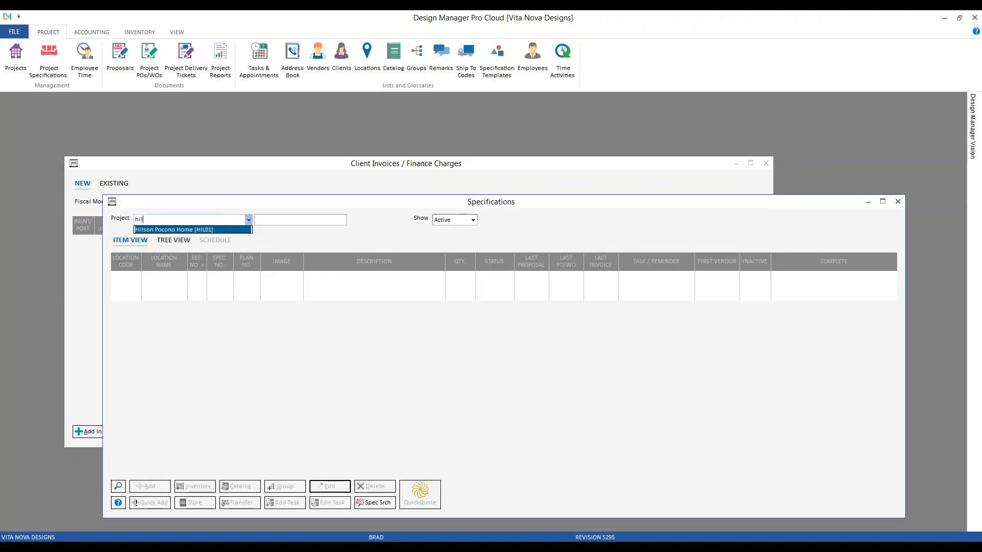
key("Tab")
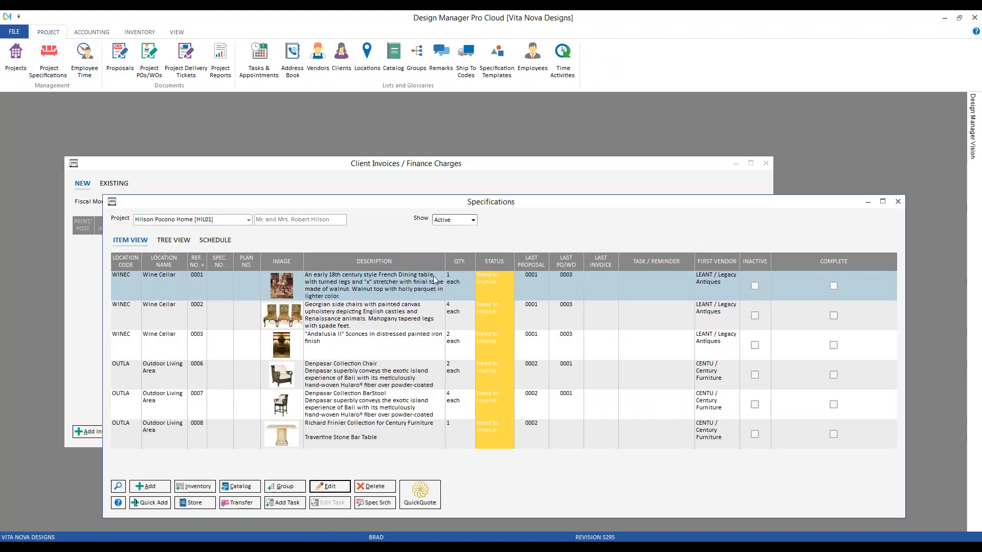
left_click(454, 224)
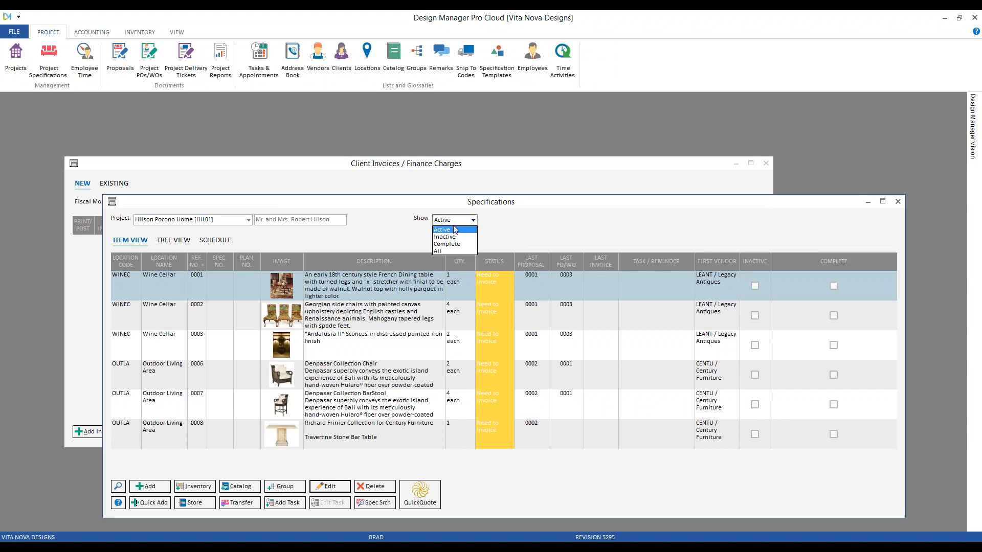
left_click(443, 251)
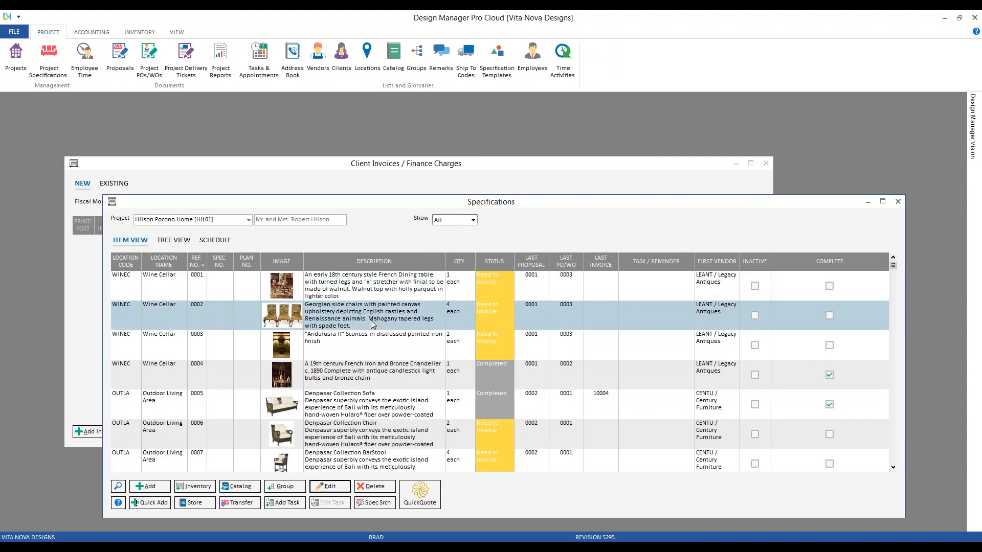
Set the status of the Master Bedroom Window Treatment item 0009 to Need to Invoice and close the specifications
scroll(373, 325, "down", 2)
scroll(374, 324, "down", 1)
left_click(356, 432)
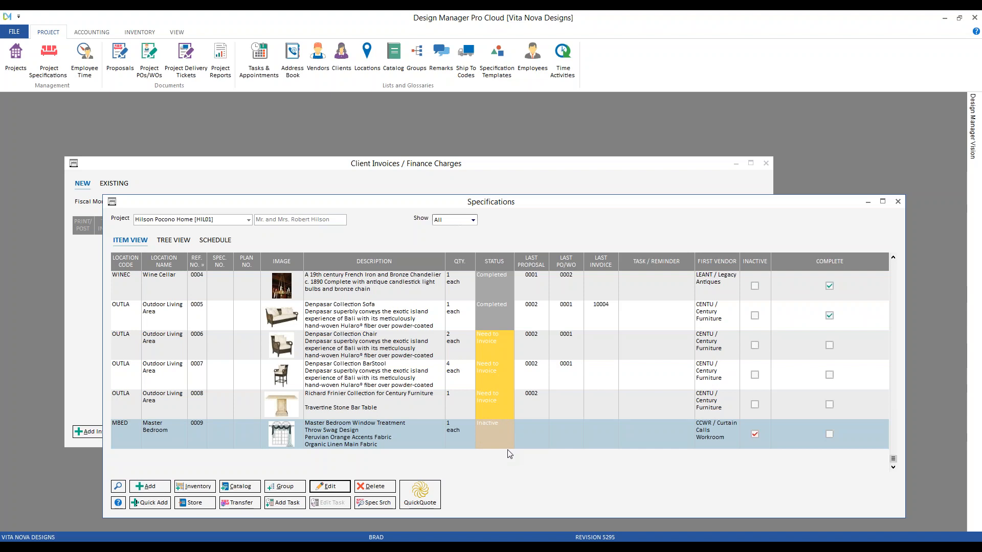
left_click(499, 430)
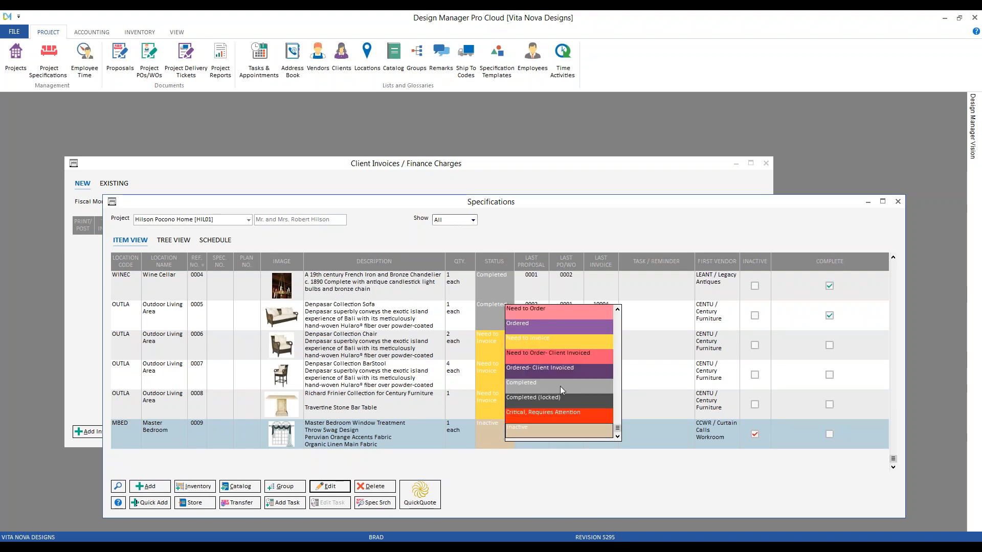
left_click(545, 340)
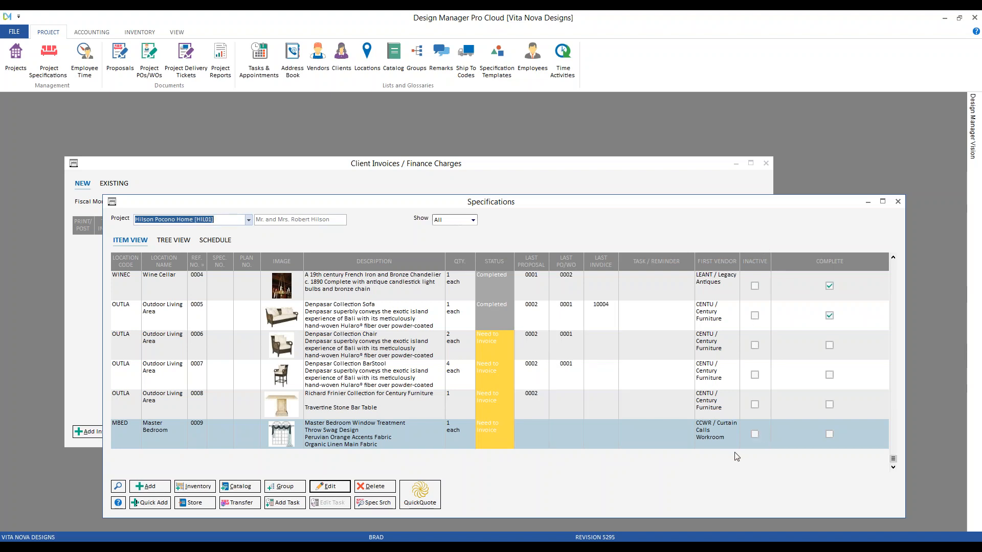
left_click(898, 201)
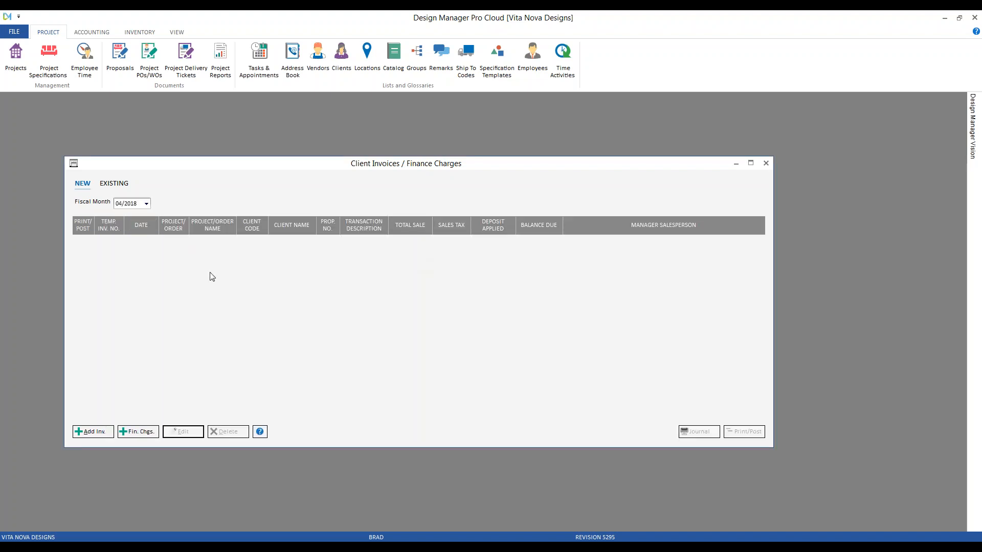
Add a new client invoice for project HIL01 from the client invoices window
left_click(92, 431)
type("hi")
key("Tab")
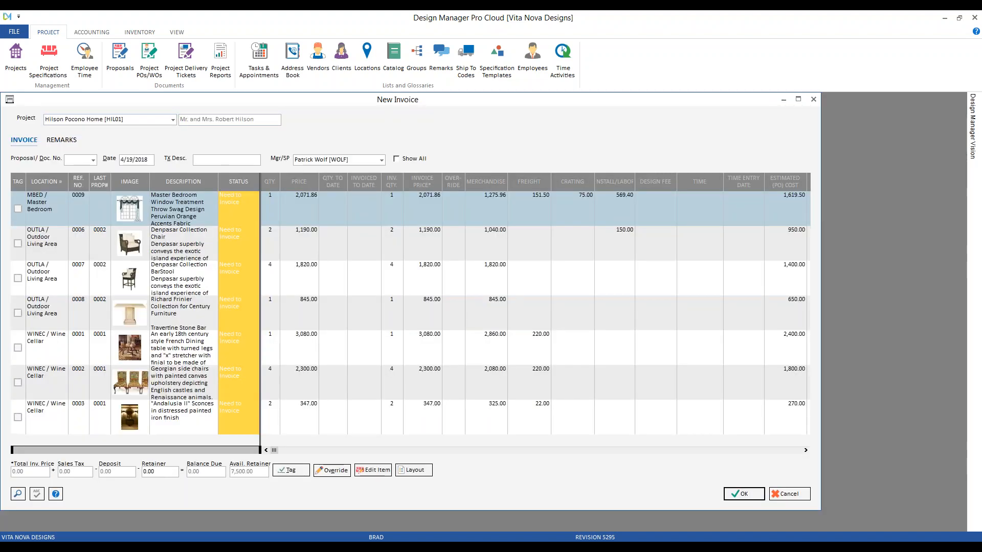
Sort the invoice items by description and select the Master Bedroom Window Treatment item
left_click(112, 302)
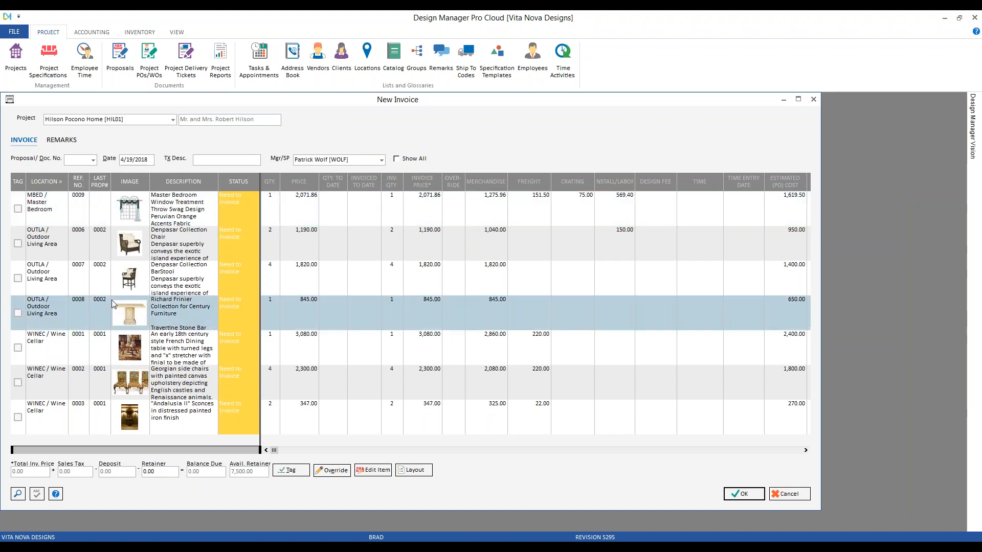
left_click(169, 185)
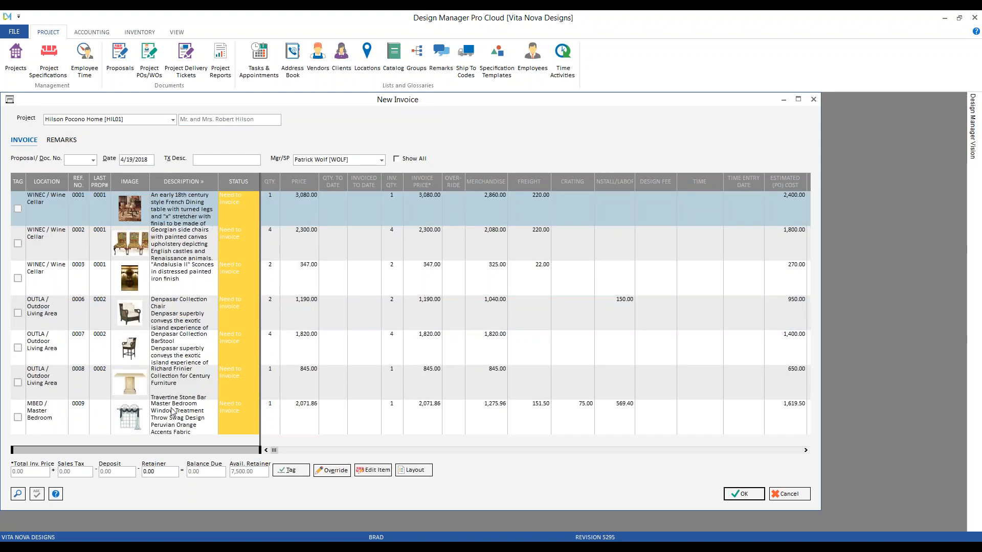
left_click(169, 427)
left_click(461, 370)
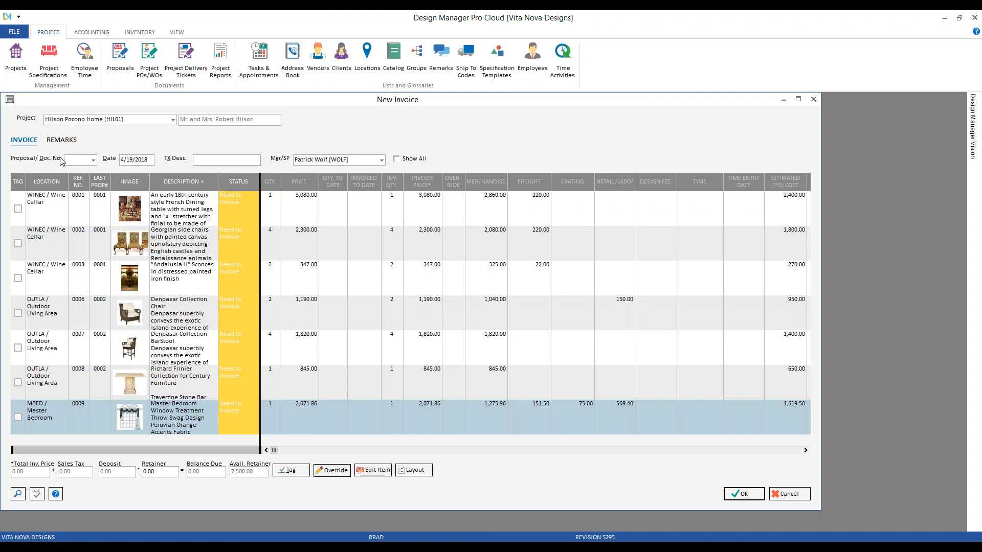
Check the proposals available for the invoice without choosing one, and set the invoice date to 4/20/2018
left_click(93, 159)
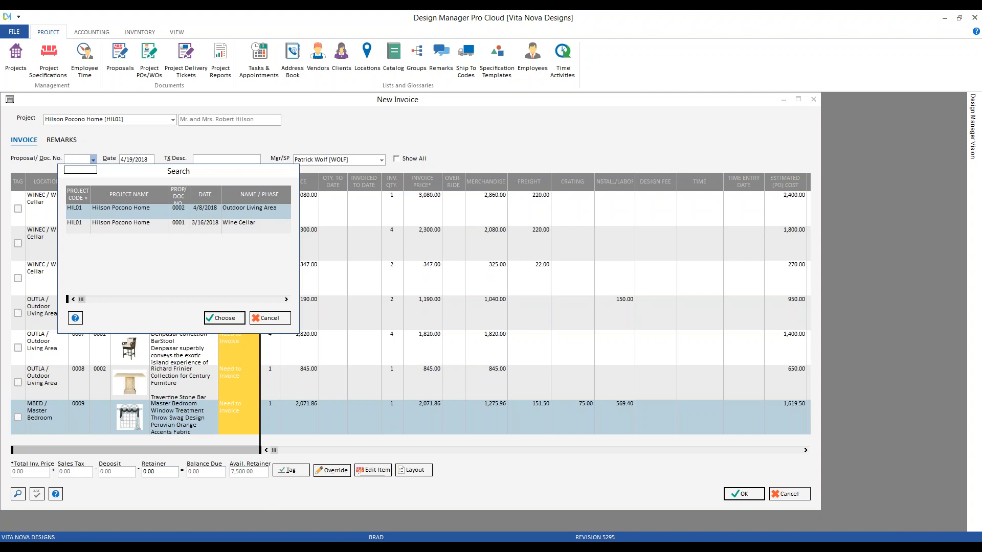
left_click(267, 318)
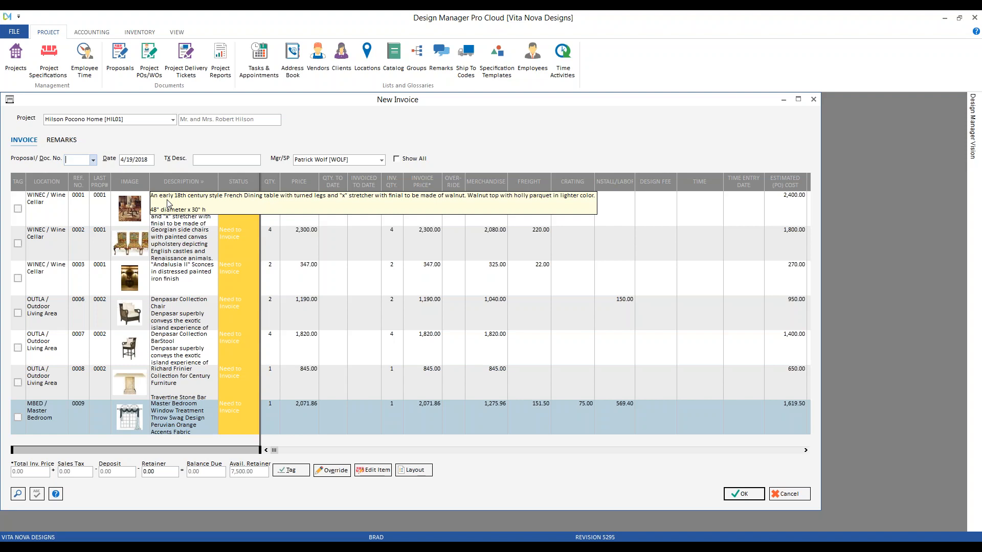
left_click(147, 159)
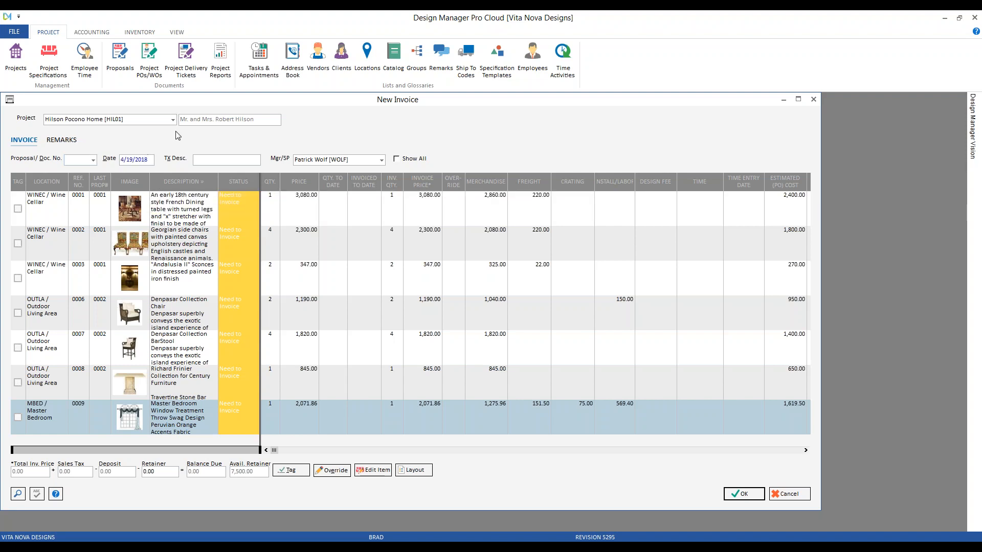
left_click_drag(179, 100, 200, 104)
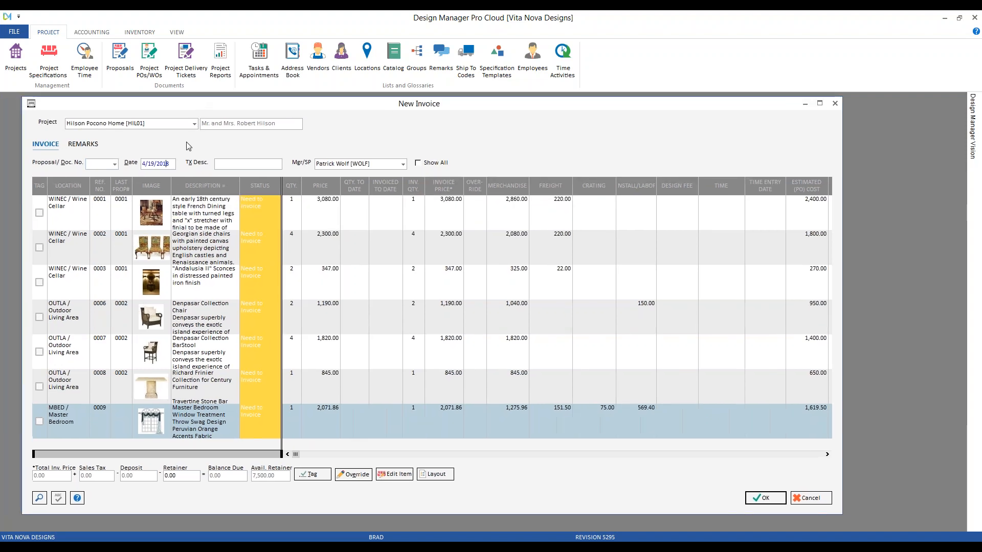
left_click(40, 497)
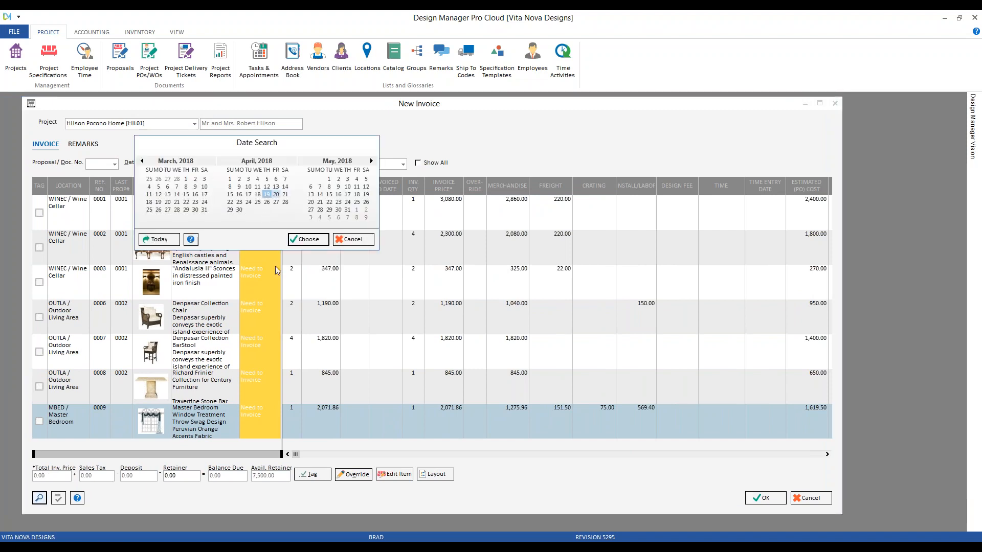
left_click(298, 240)
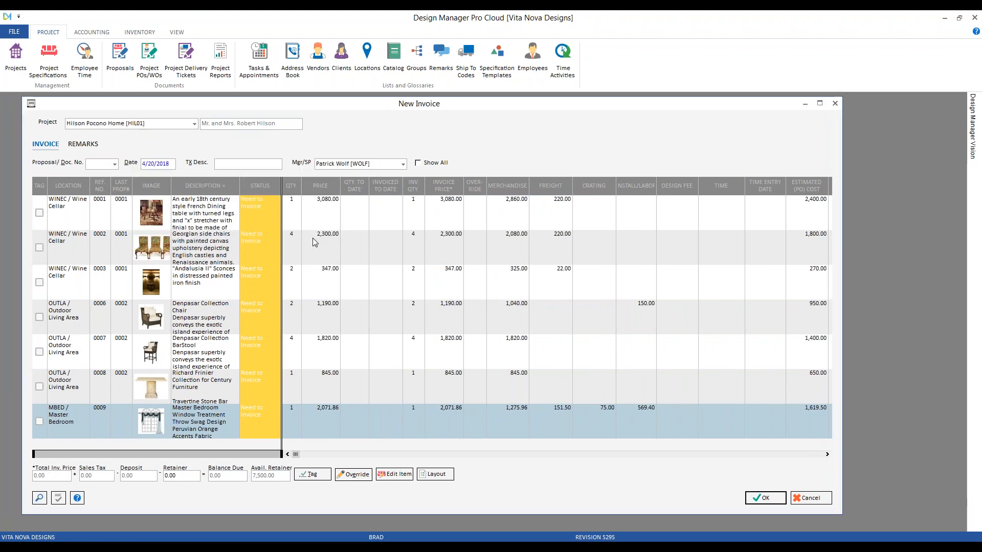
left_click(314, 241)
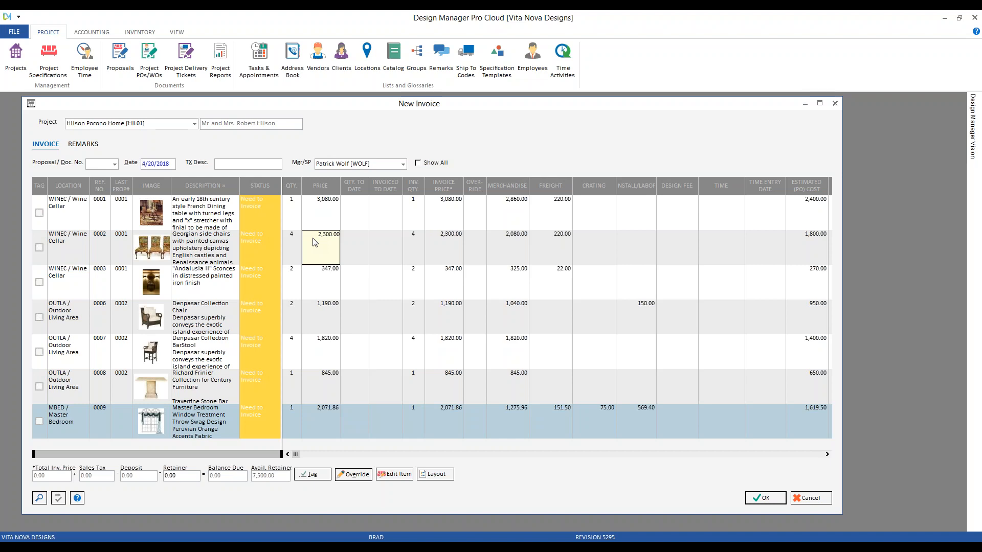
Look up the Hilson Pocono Home project in the projects list and close the list
left_click(244, 165)
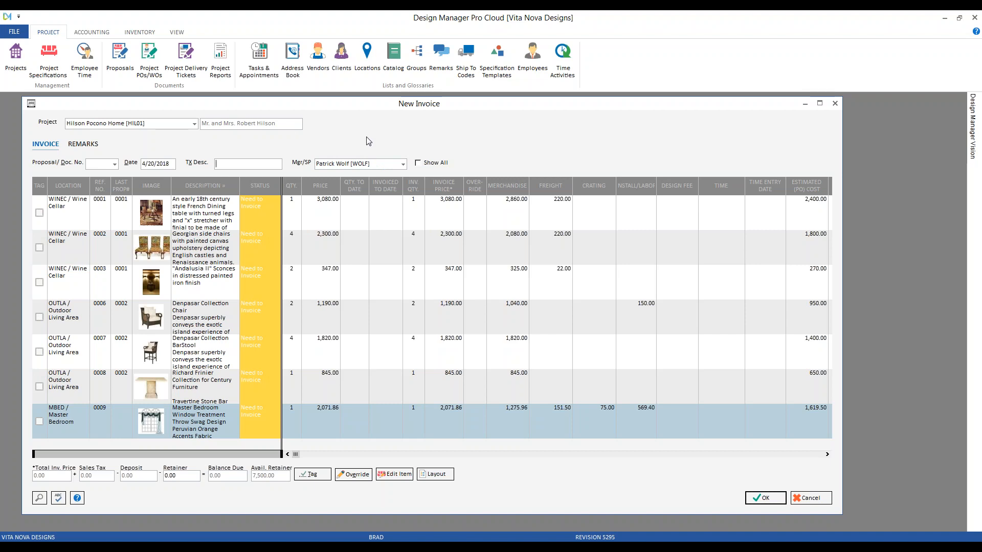
left_click(14, 63)
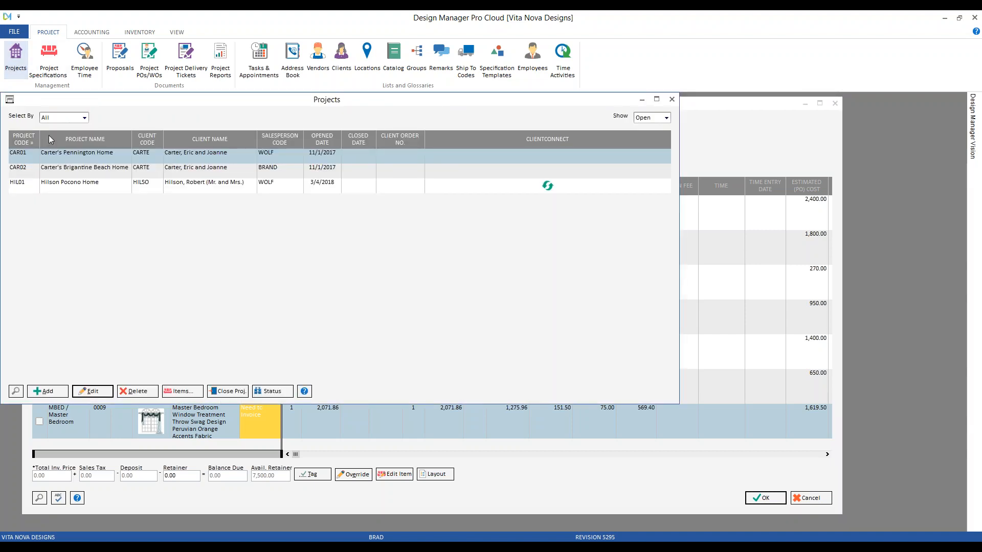
left_click(190, 191)
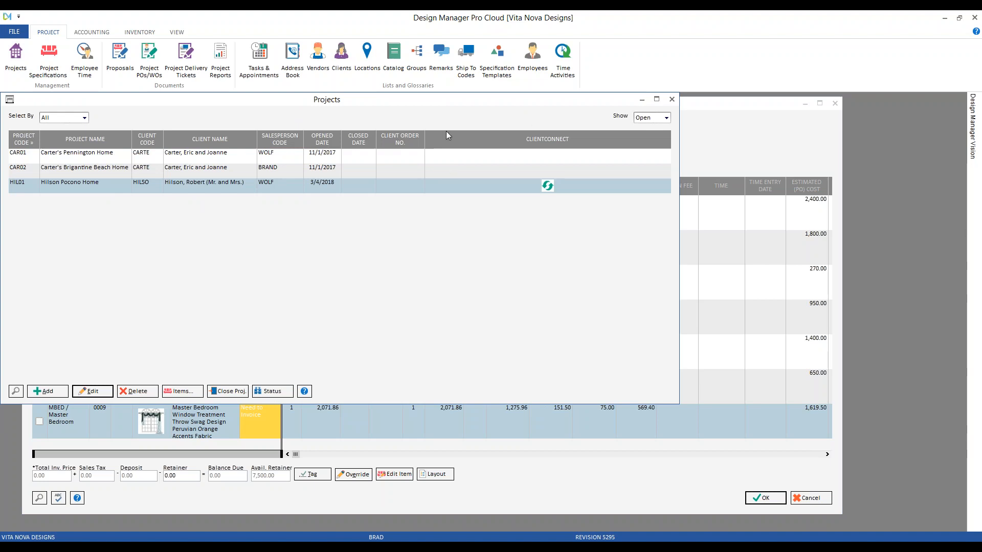
left_click(672, 99)
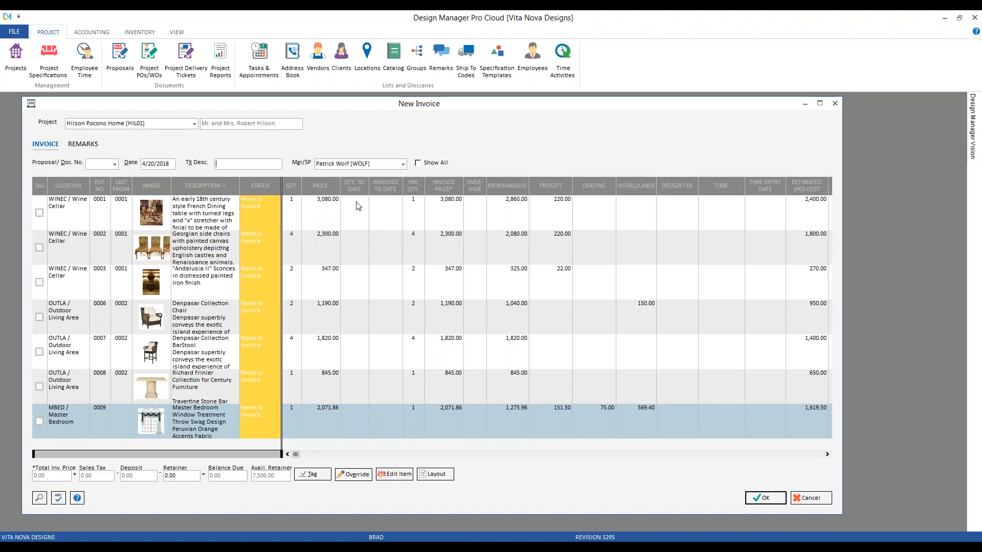
Show all project items in the new invoice and examine the Denpasar Collection Sofa's row through to its last invoice details
left_click(418, 162)
scroll(394, 258, "down", 2)
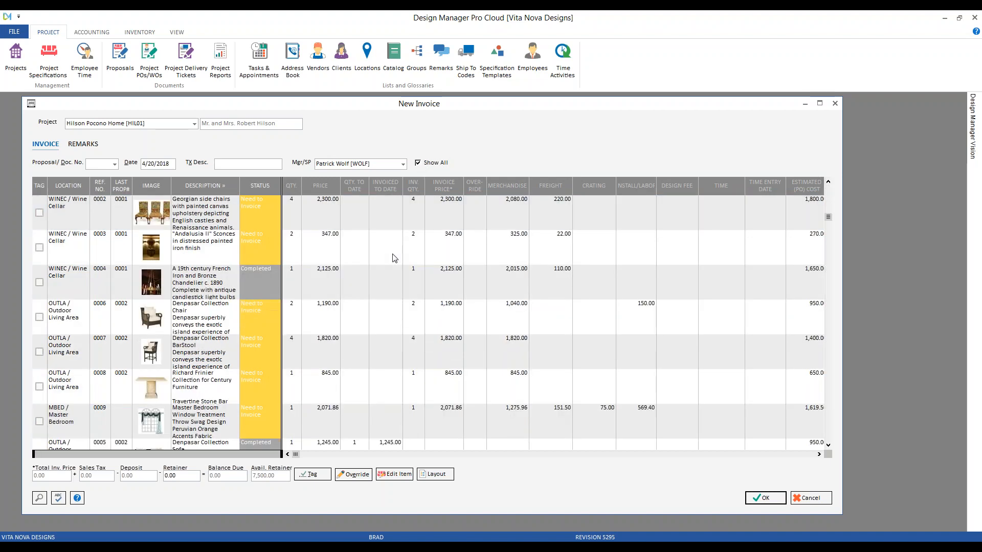
left_click(369, 427)
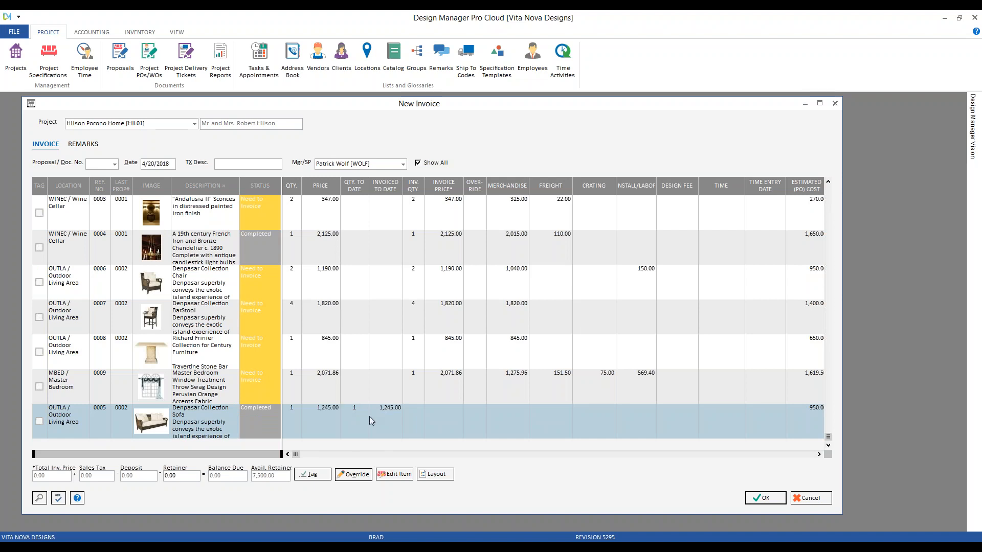
left_click(370, 417)
left_click(819, 455)
left_click(820, 454)
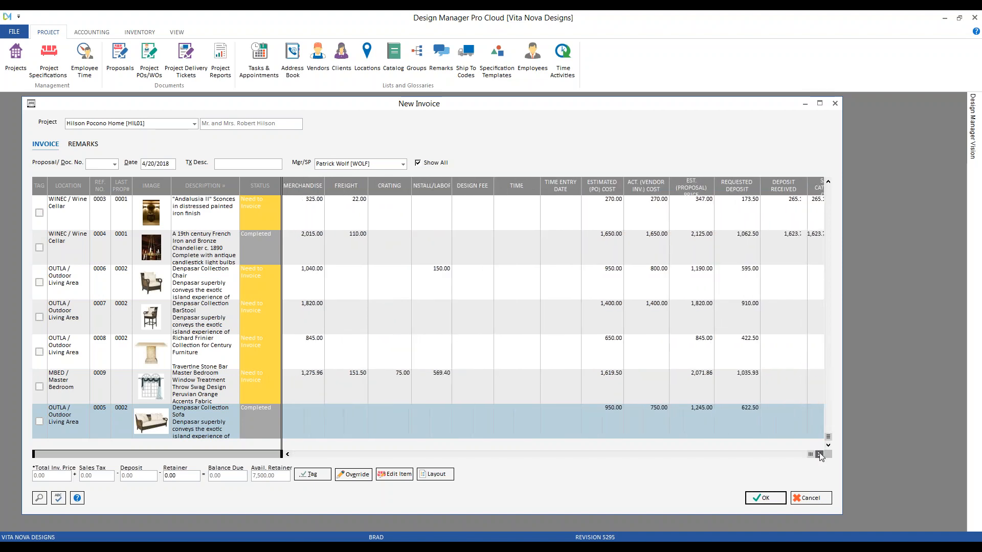
left_click(820, 455)
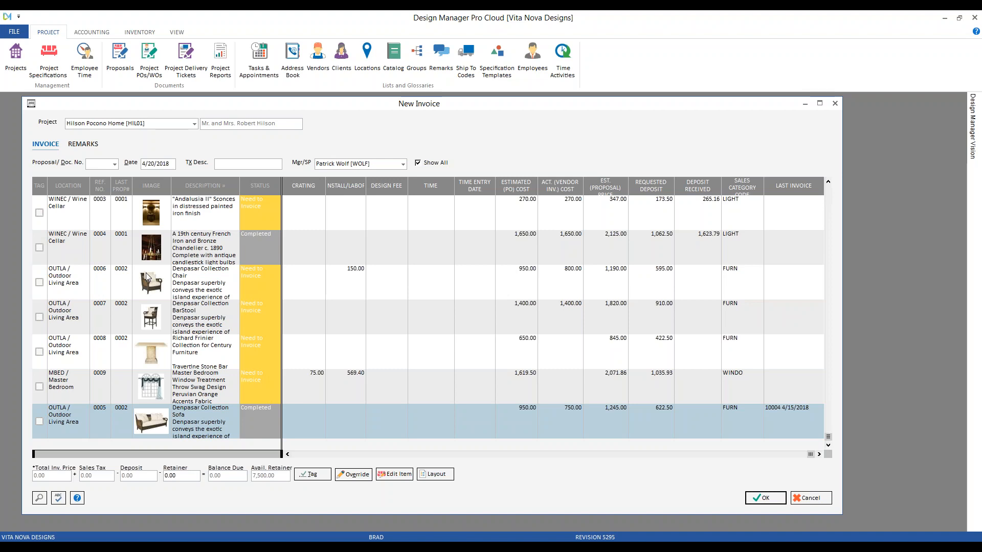
Sort the invoice items by location to find the Wine Cellar rows, and re-sort them by reference number
left_click(70, 186)
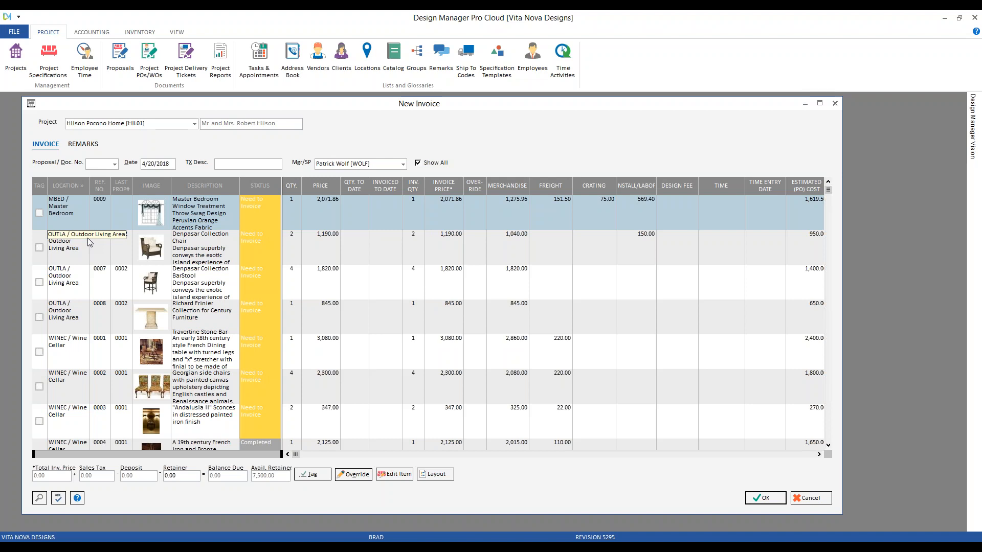
type("W")
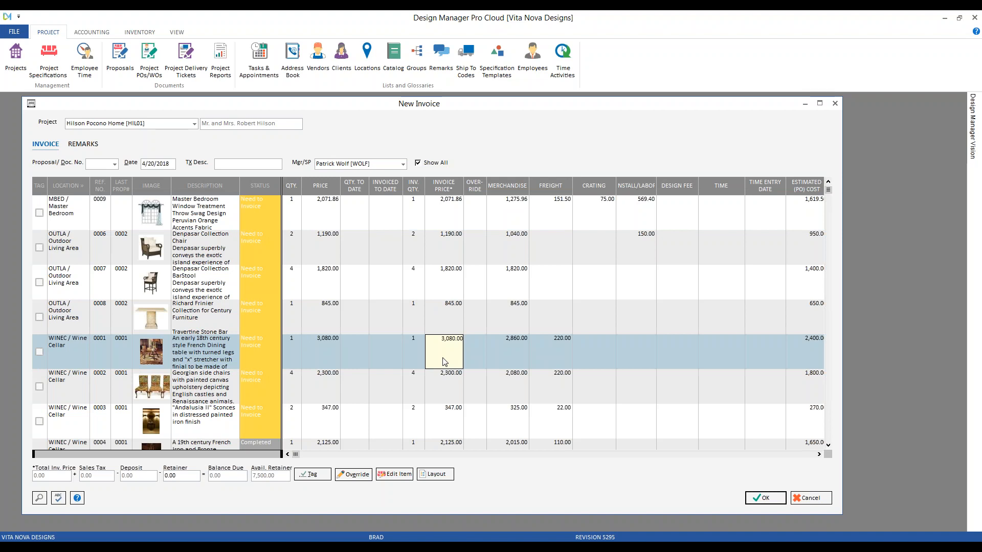
left_click(104, 186)
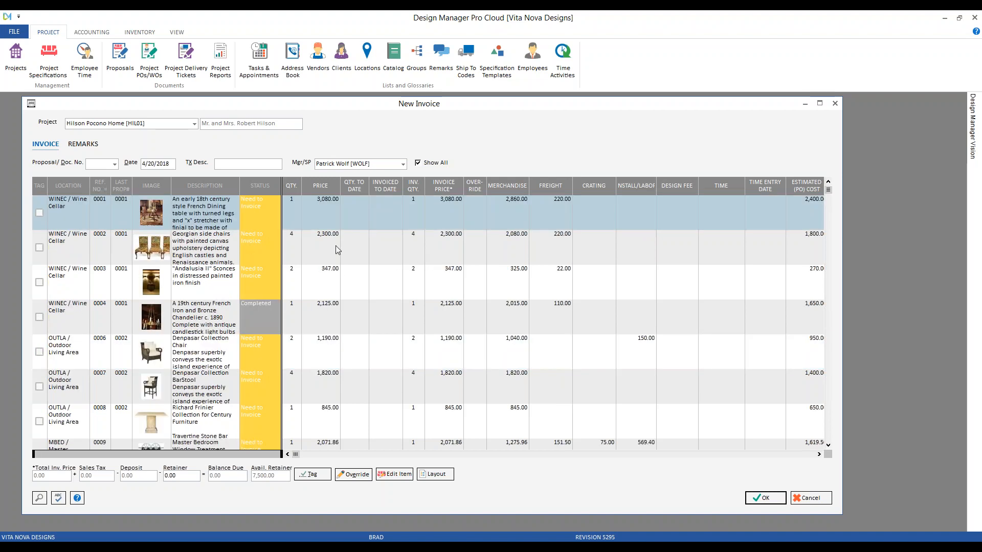
scroll(338, 250, "down", 1)
scroll(338, 249, "down", 1)
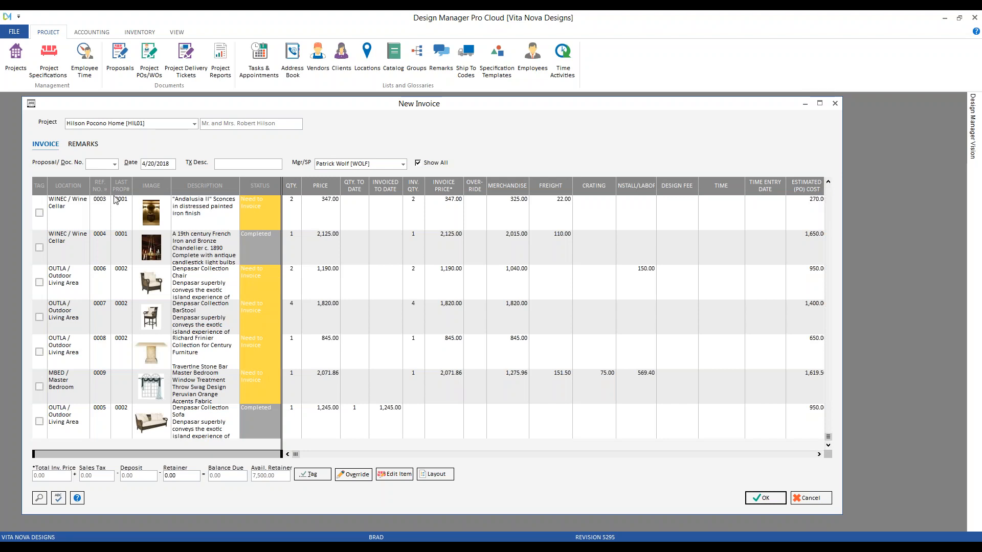
left_click(501, 276)
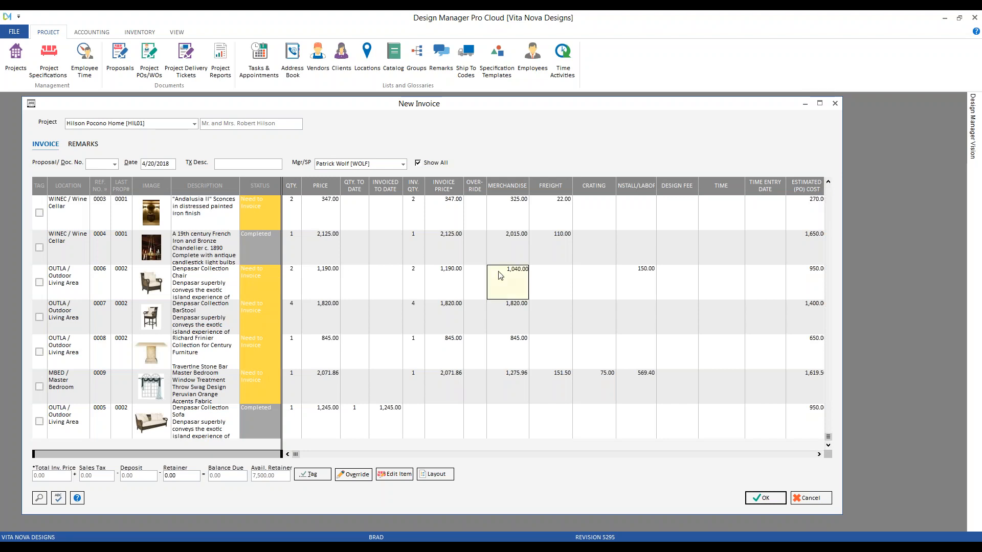
left_click(402, 419)
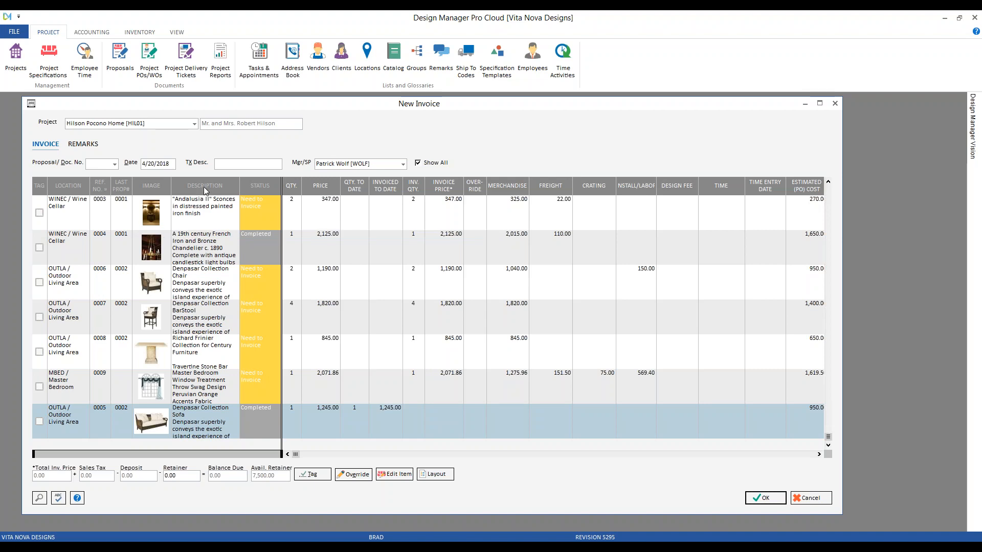
left_click(442, 277)
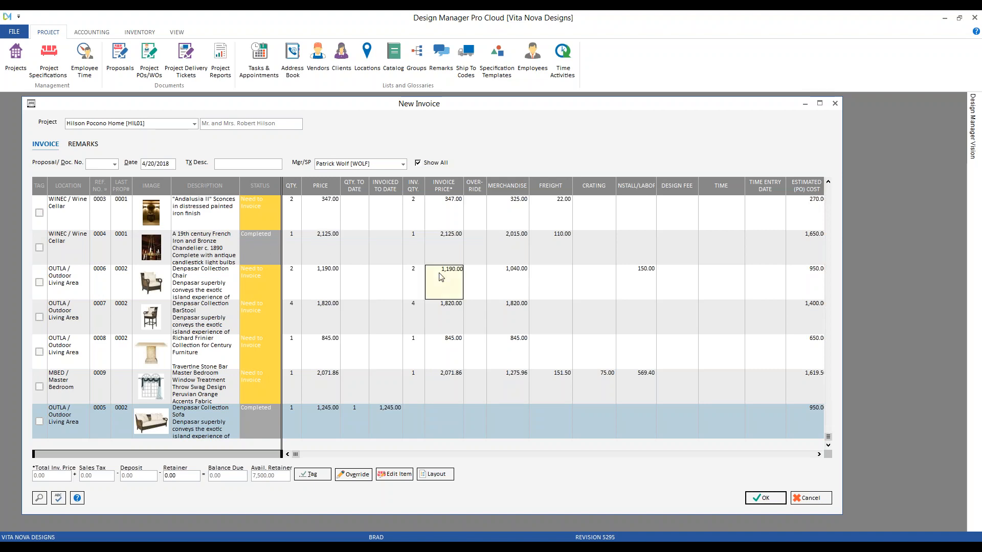
left_click(469, 257)
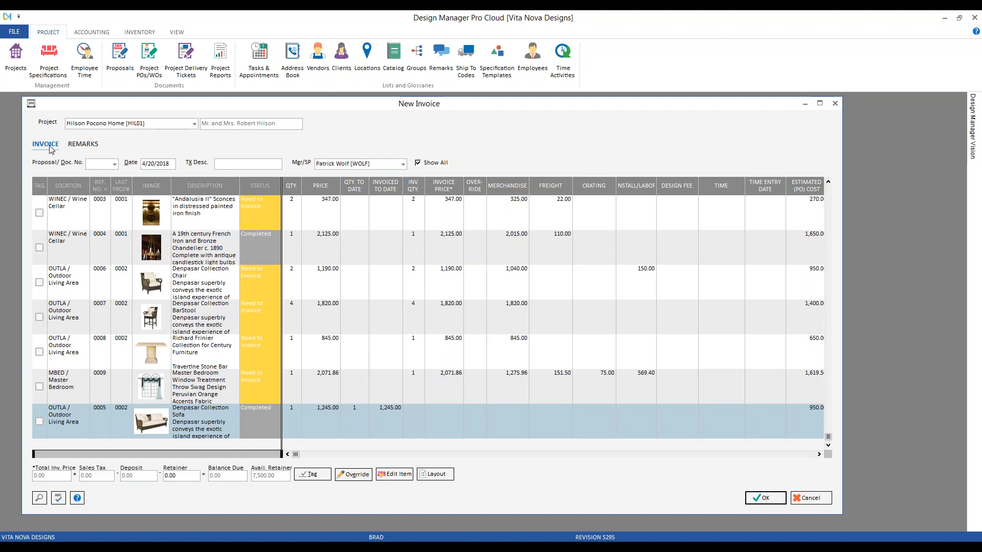
Add the standard remark INV1, "Returns are allowed within 7 days of installation.", below the existing invoice remarks
left_click(85, 145)
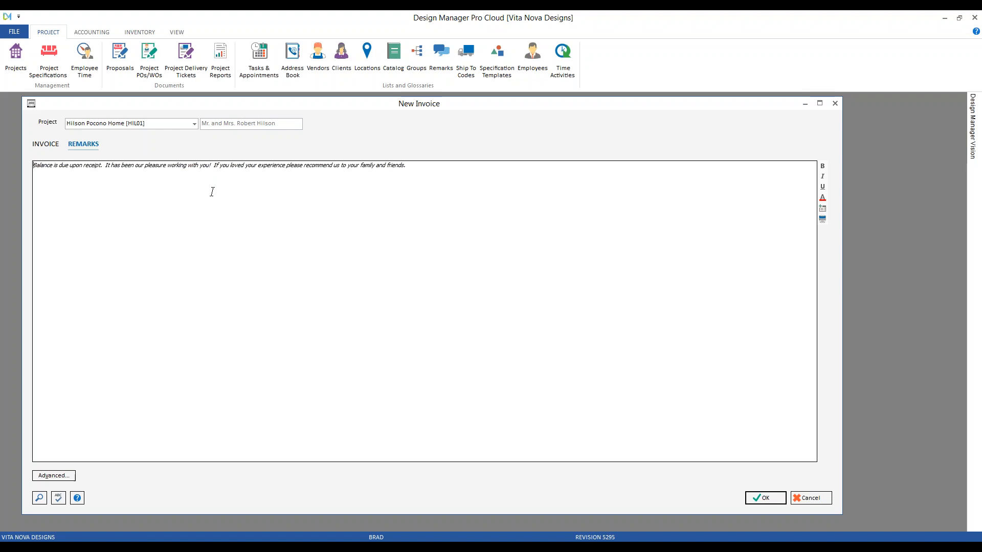
left_click(429, 172)
left_click(41, 503)
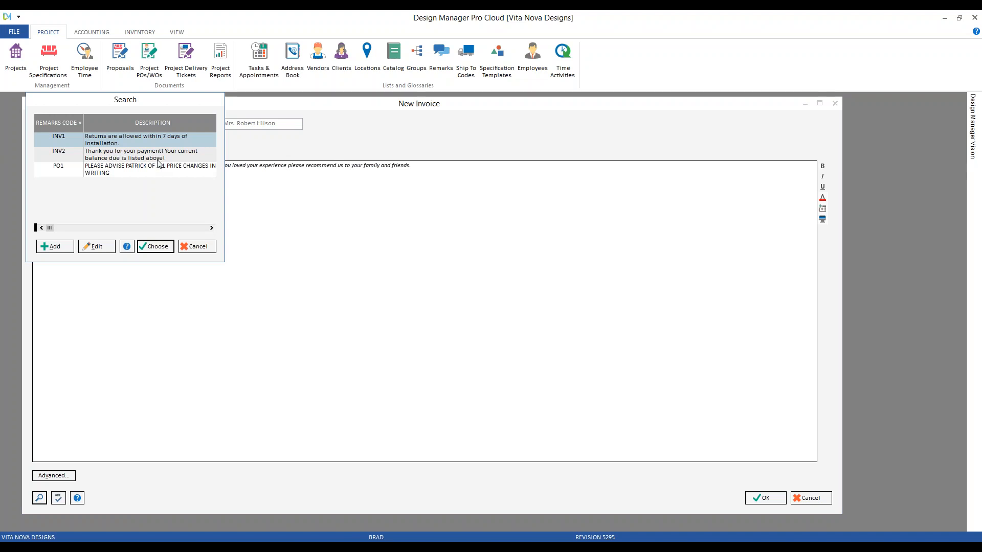
left_click(155, 247)
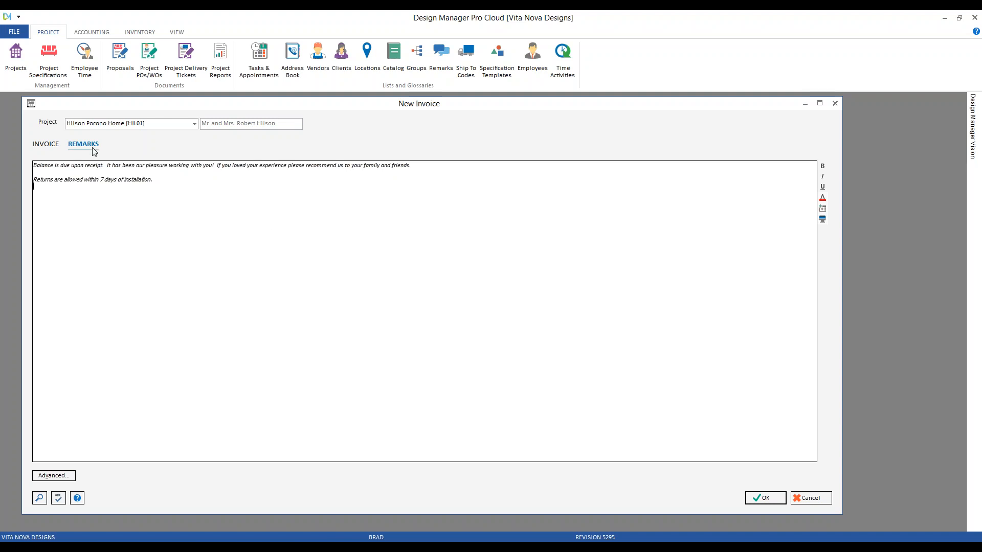
left_click(326, 248)
Open the advanced invoice options for project HIL01 from the remarks, accepting the removal of item tags
left_click(53, 476)
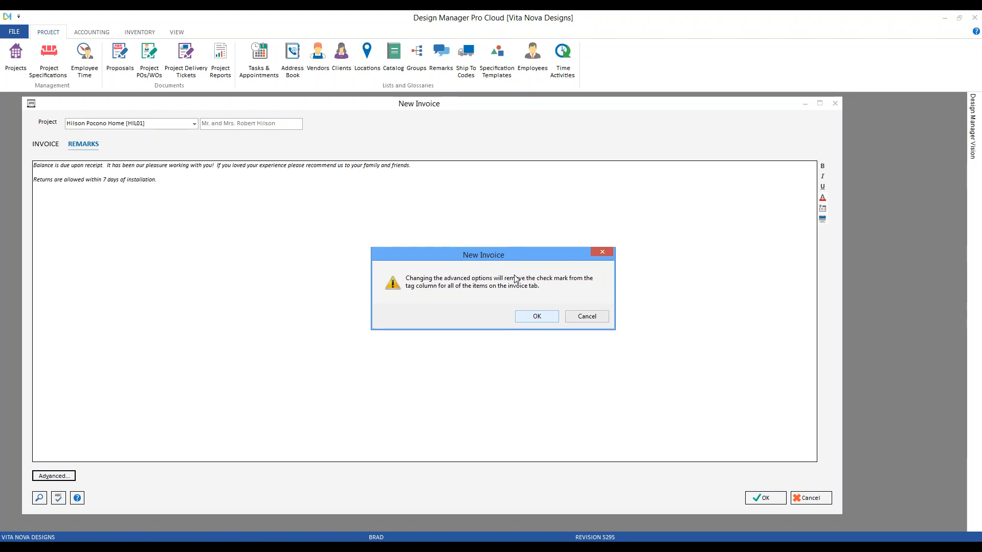
left_click(536, 316)
left_click_drag(155, 128, 403, 172)
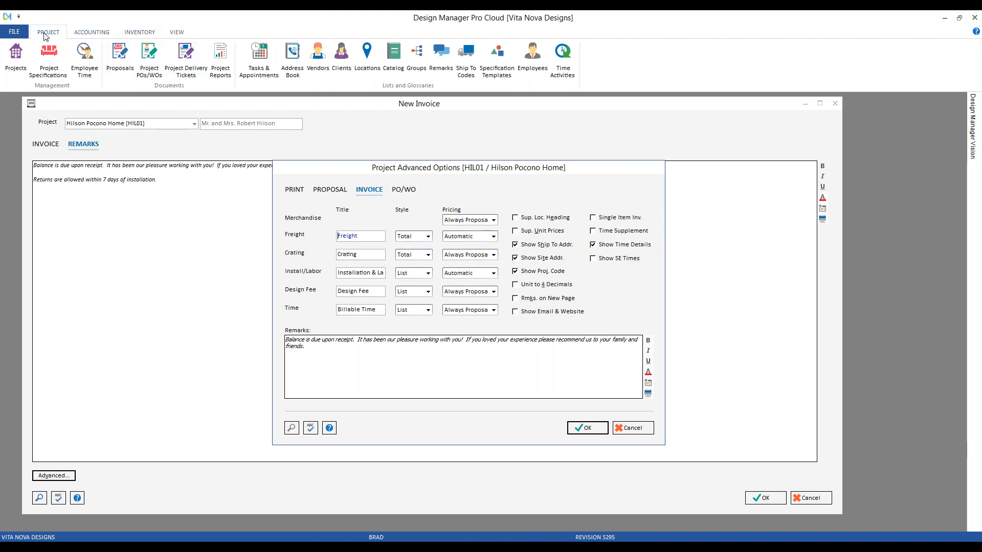
Review the invoice settings in the company-wide advanced options and close the company information without saving changes
left_click(14, 31)
left_click(36, 58)
left_click_drag(111, 140, 82, 114)
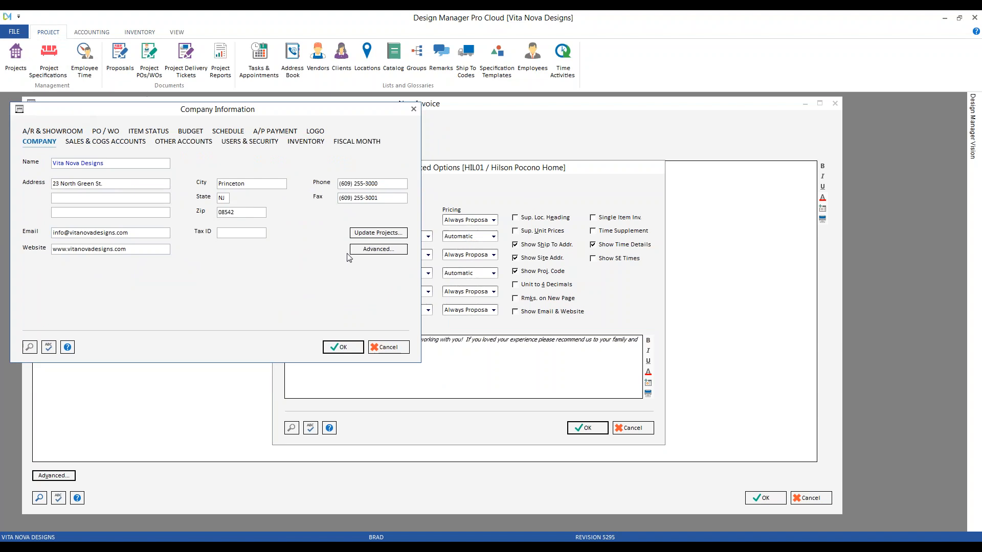
left_click(376, 249)
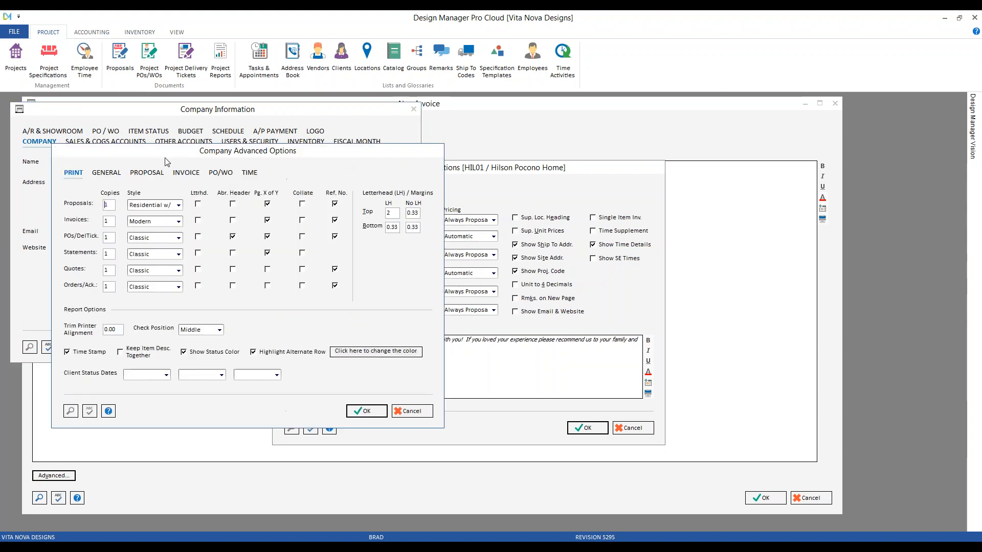
left_click(188, 172)
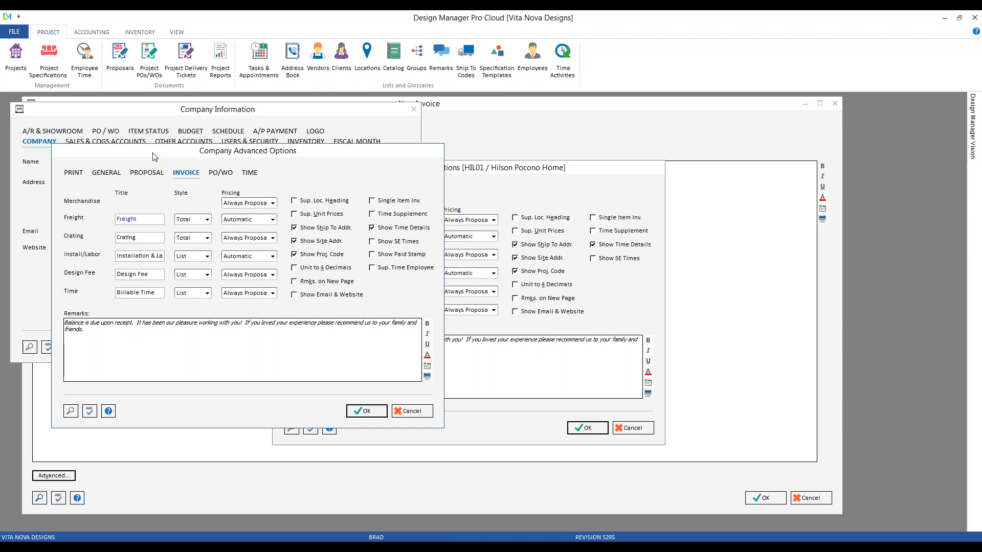
left_click(409, 411)
left_click(388, 348)
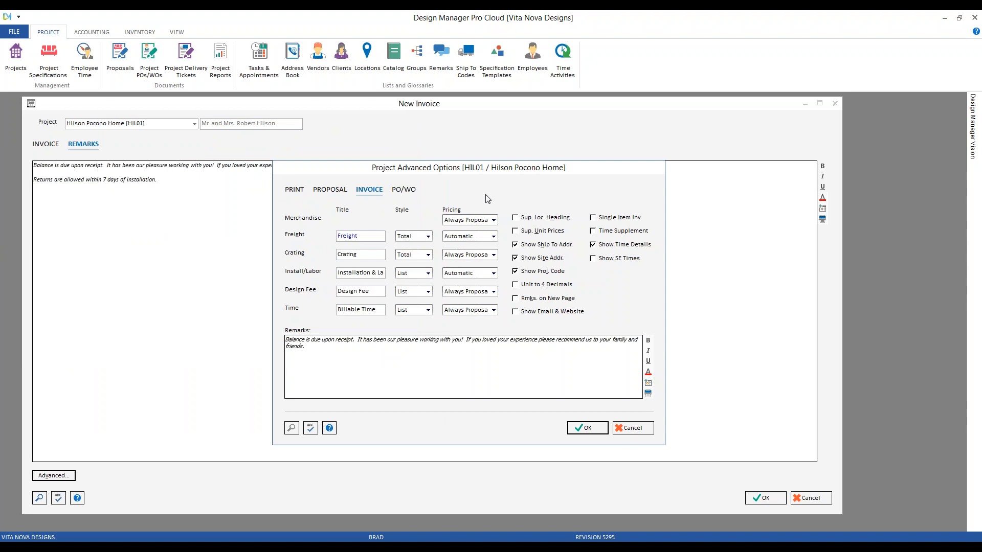
Open the manual page on the project advanced invoice options and read the title, style and pricing explanations
left_click_drag(486, 172, 410, 179)
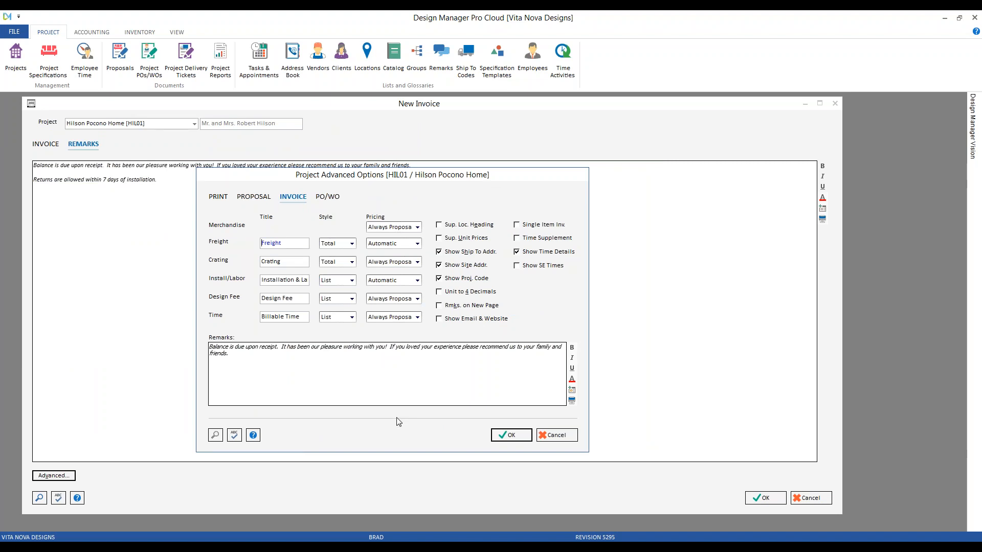
left_click(253, 435)
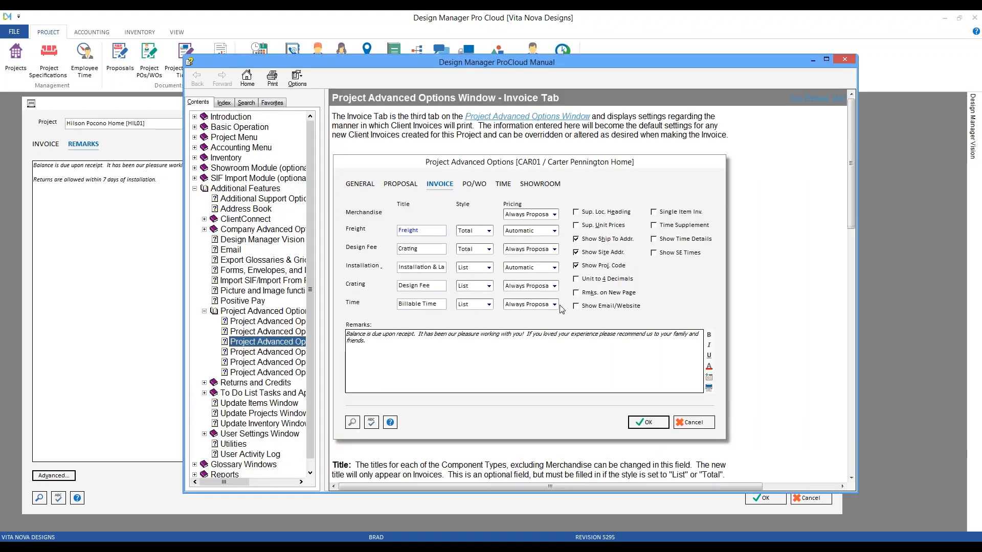
scroll(757, 242, "down", 3)
scroll(757, 242, "down", 15)
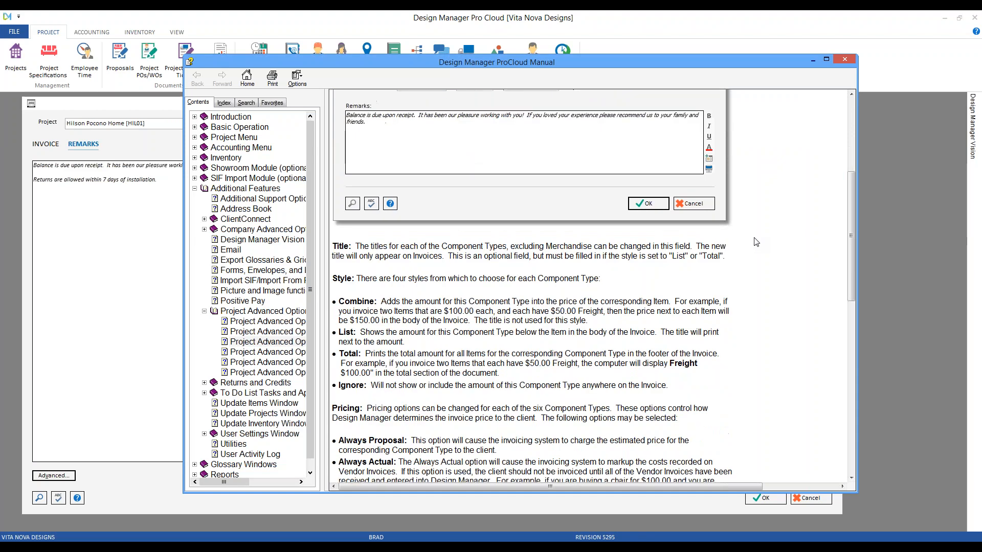
Finish reading the manual's invoice option explanations and review the project's merchandise pricing choices, keeping Always Proposal
scroll(757, 242, "down", 4)
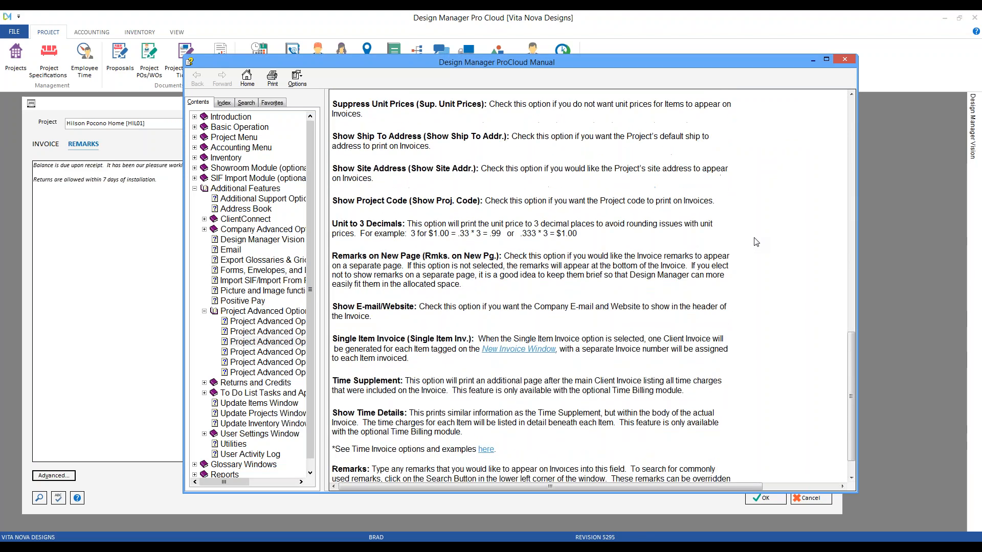
left_click(844, 62)
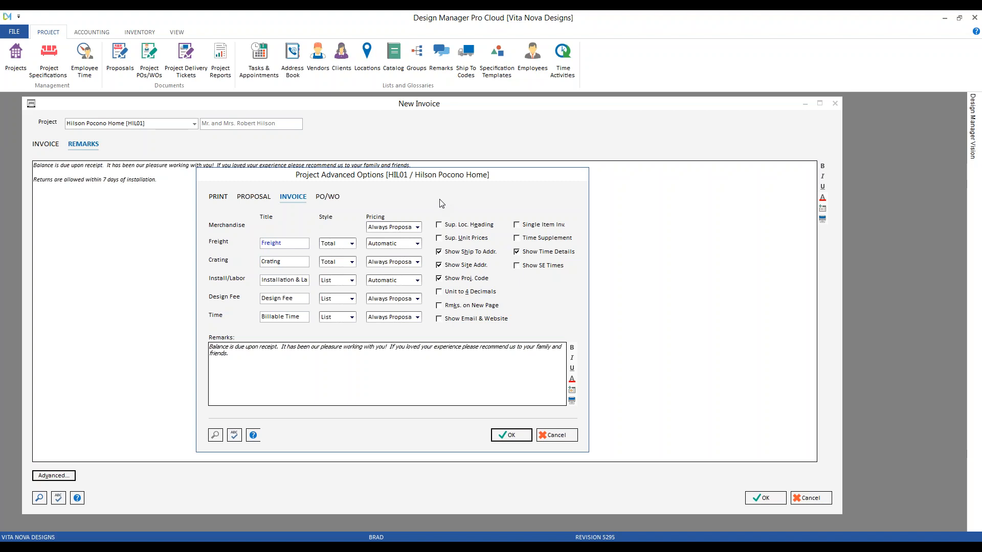
left_click(417, 227)
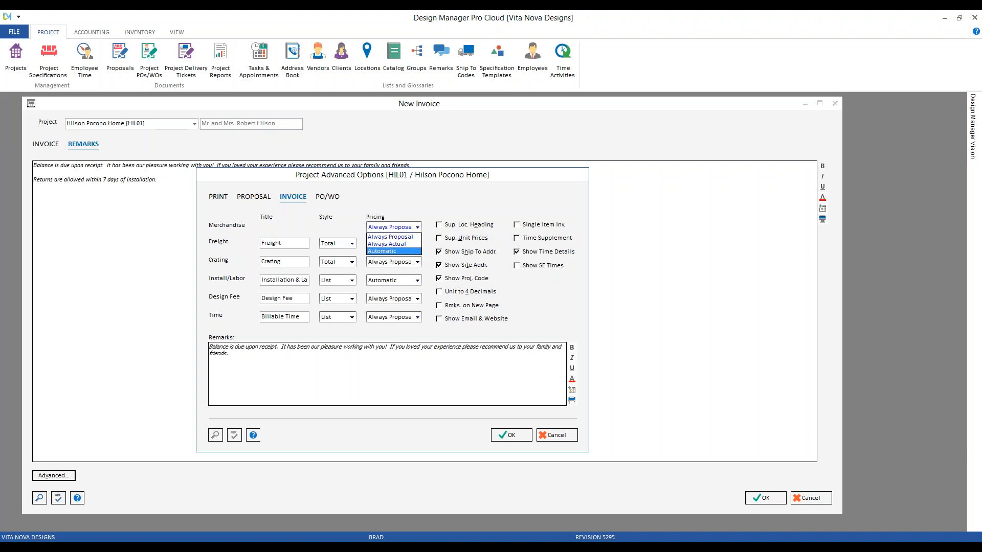
left_click(415, 236)
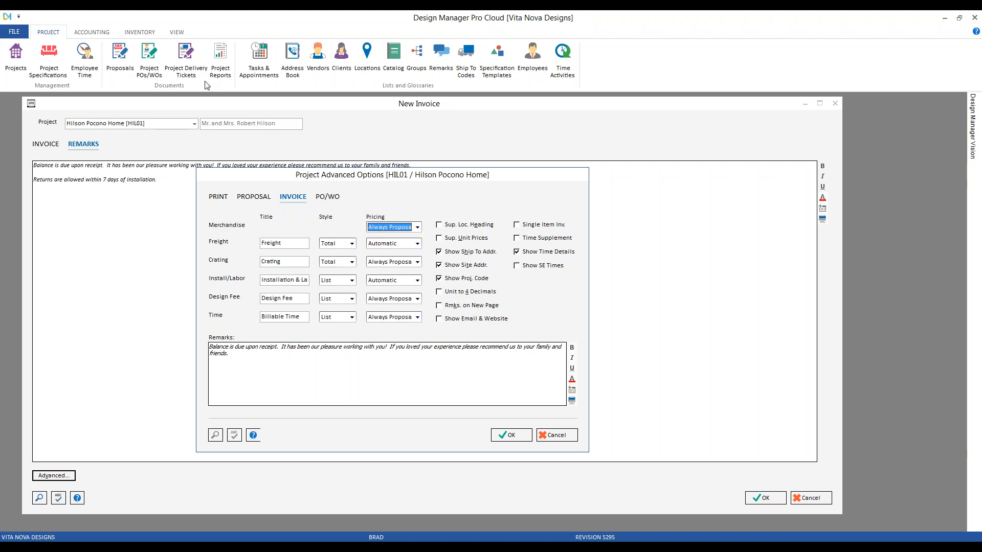
Open the specifications of project HIL01 and bring up merchandise component 001 of the French dining table, item 0001
left_click(51, 60)
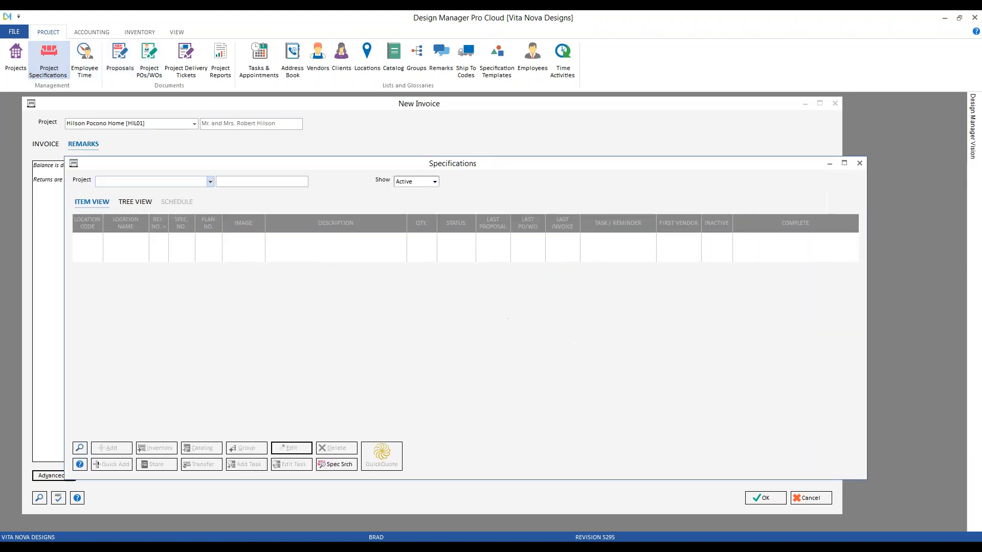
type("hil")
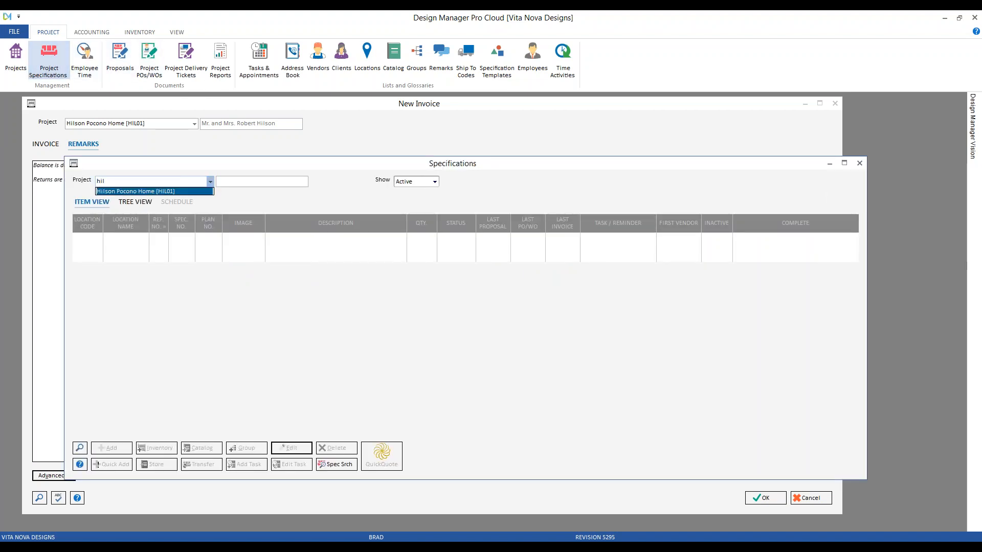
left_click(181, 191)
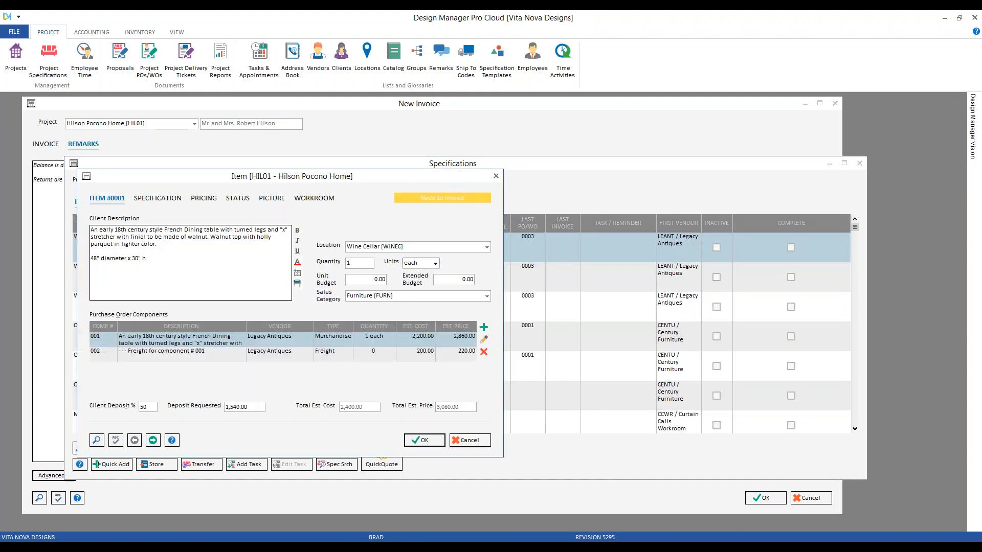
left_click(483, 340)
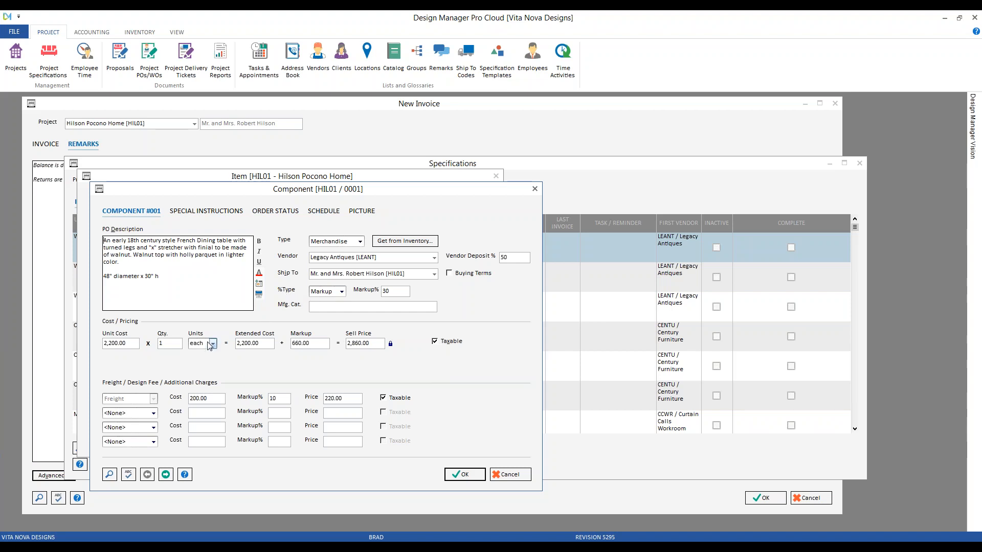
Try discount pricing with a unit list price of 3000 on component 001, and cancel the component changes
left_click(341, 291)
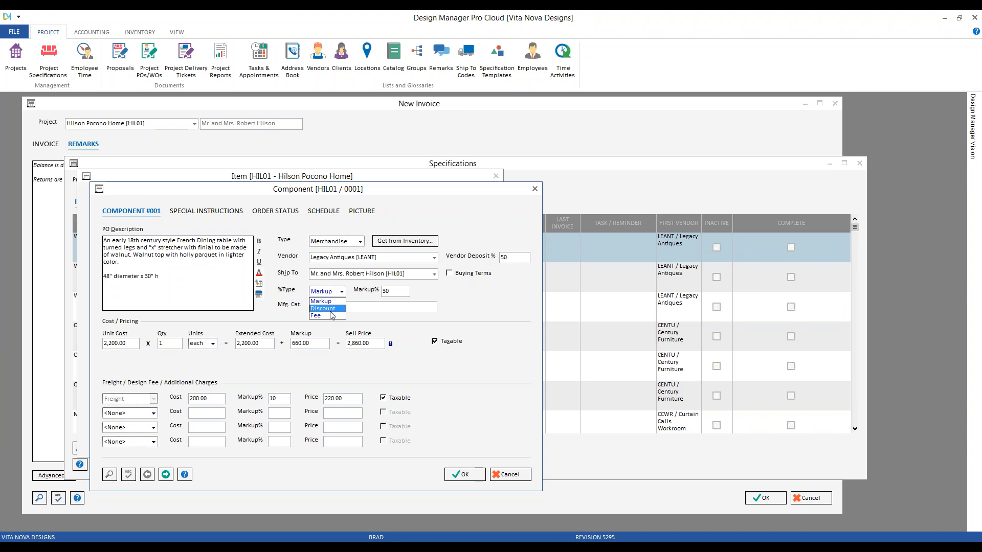
left_click(332, 308)
left_click_drag(135, 344, 104, 343)
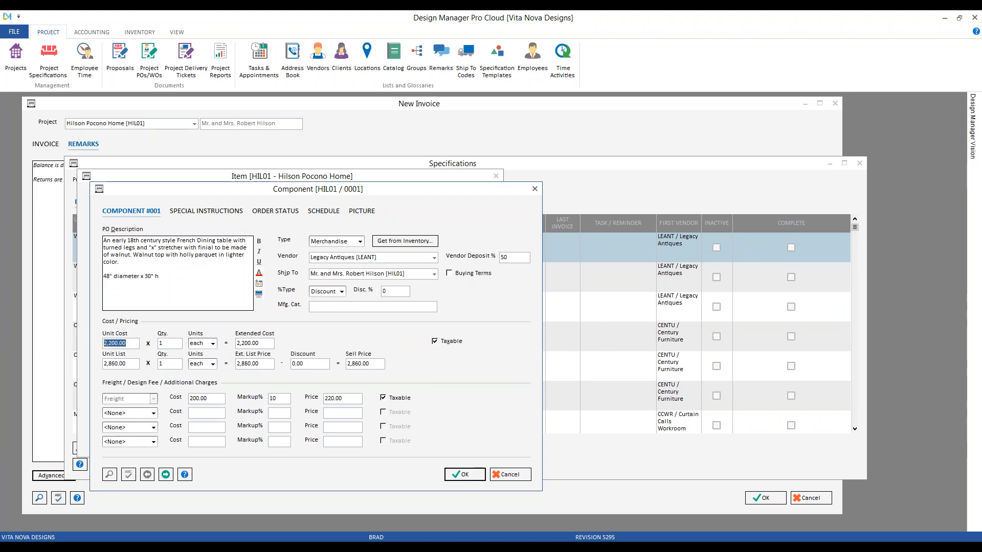
left_click_drag(105, 363, 136, 367)
type("3000")
key("Tab")
left_click(510, 475)
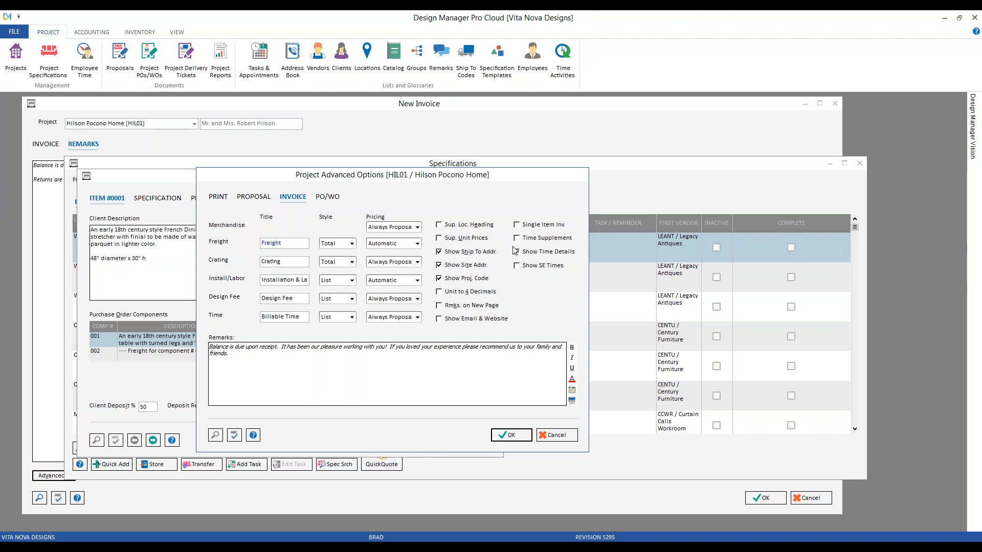
Close the project advanced options without saving and return to the beginning of the new invoice's item list
left_click(572, 437)
left_click(46, 144)
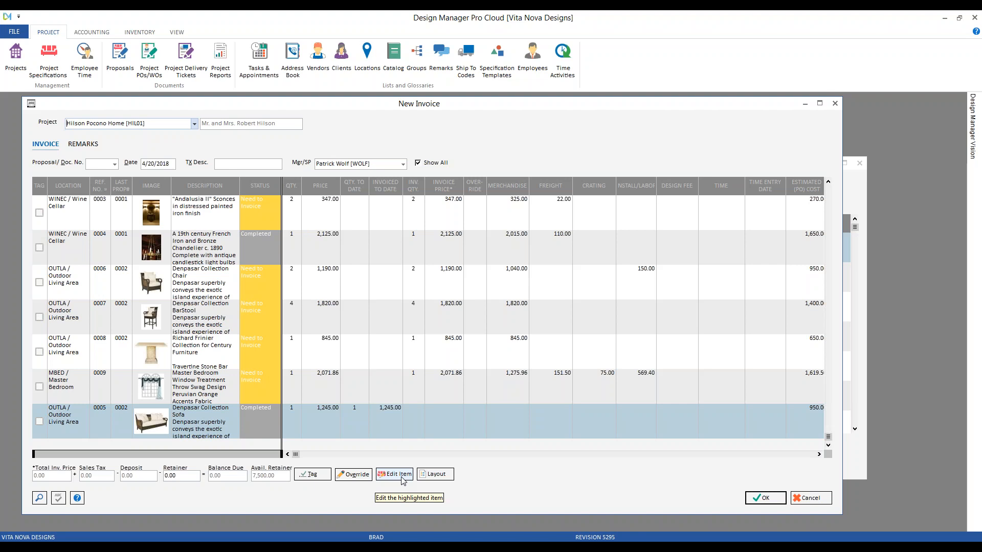
left_click(366, 346)
scroll(365, 346, "up", 1)
scroll(365, 346, "up", 1)
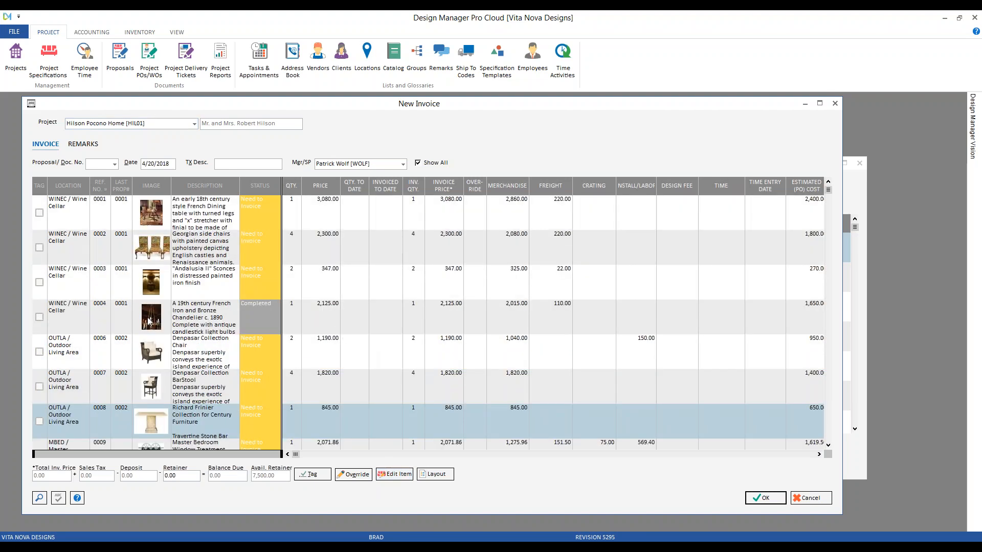
Open the chandelier, item 0004, for editing from the new invoice, closing the Specifications window that is still open
left_click(340, 319)
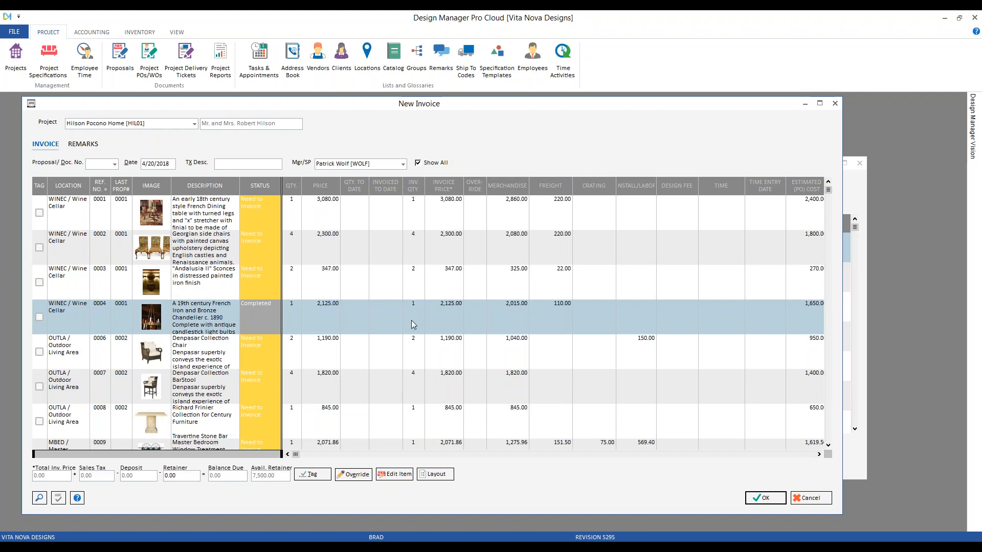
left_click(395, 474)
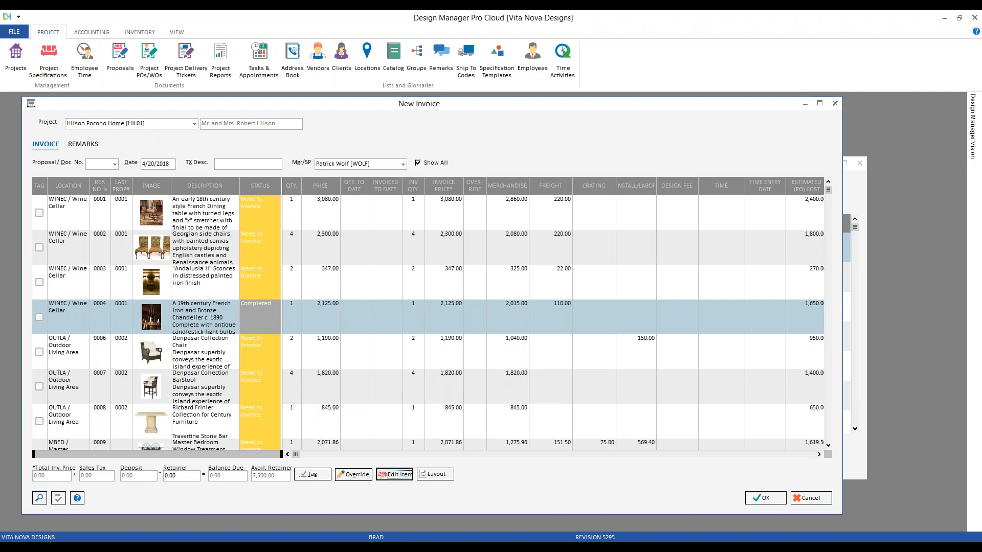
left_click(588, 325)
left_click(805, 103)
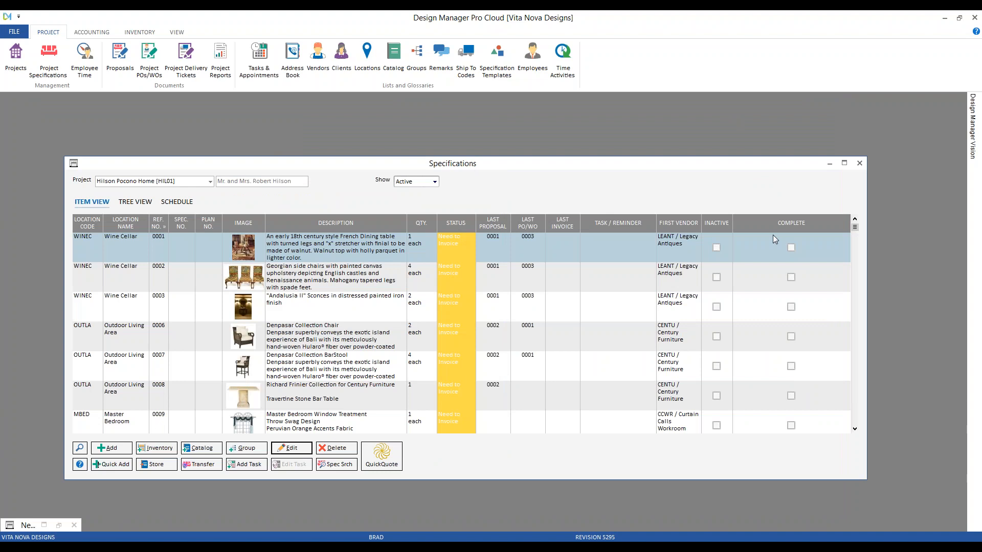
left_click(859, 164)
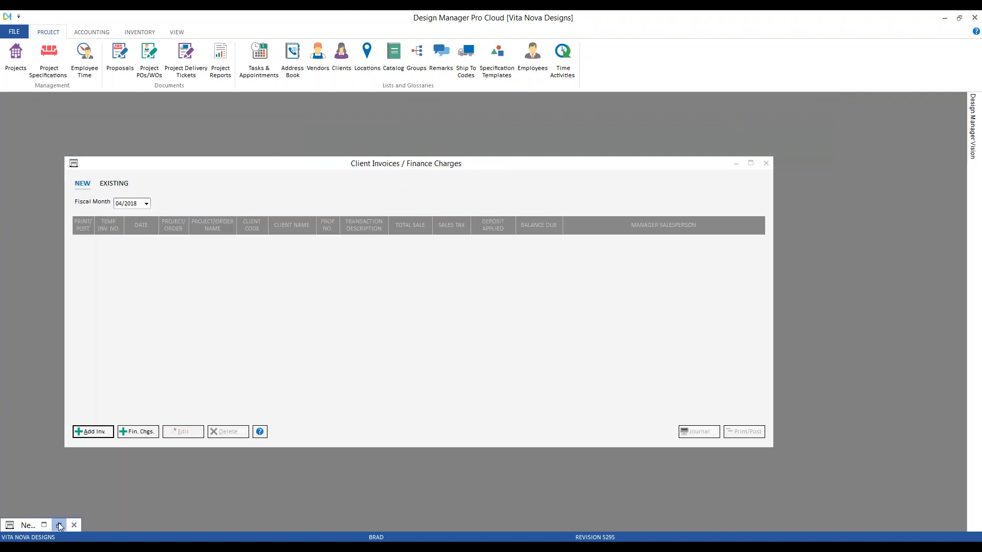
left_click(59, 525)
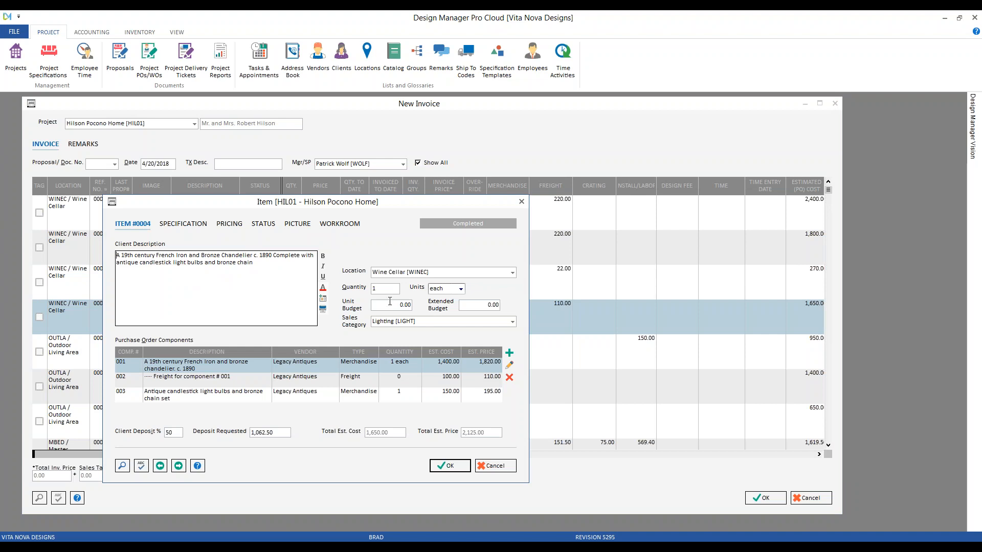
Change "Complete" to lowercase "complete" in the client description of item 0004
left_click_drag(278, 261, 301, 290)
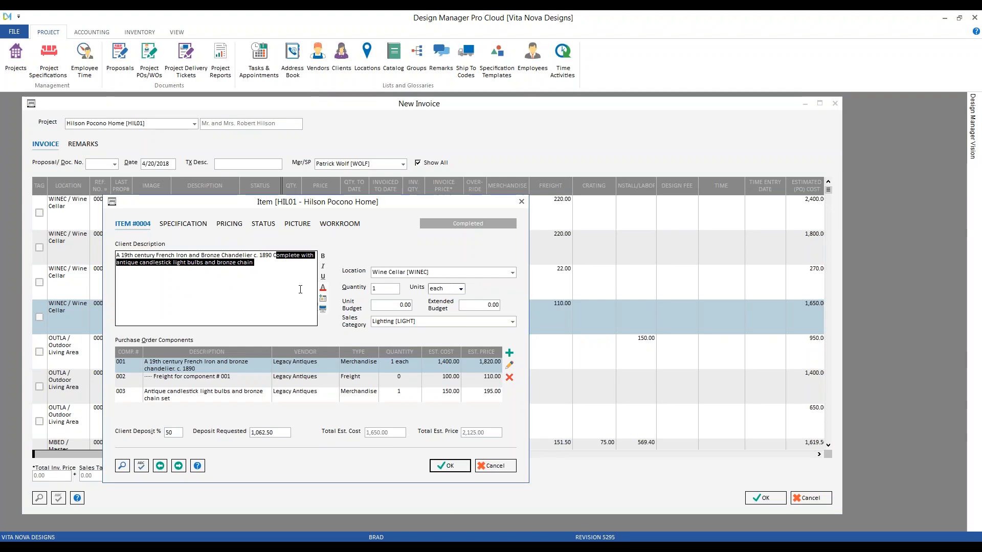
left_click(301, 289)
key("Delete")
type("c")
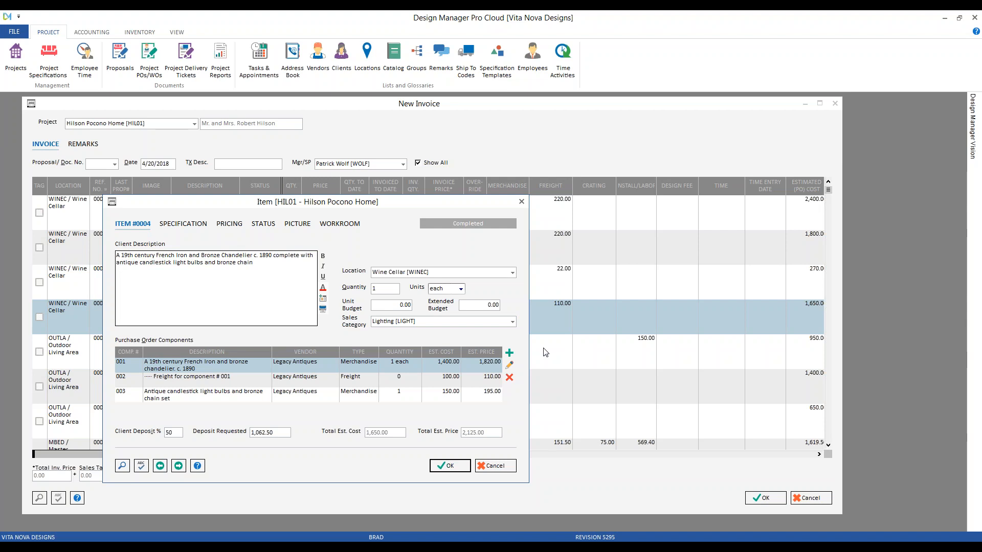
Add an Install/Labor component to item 0004 described as "installation charge" with a unit cost of 200, and save the item
left_click(514, 354)
type("installation charge")
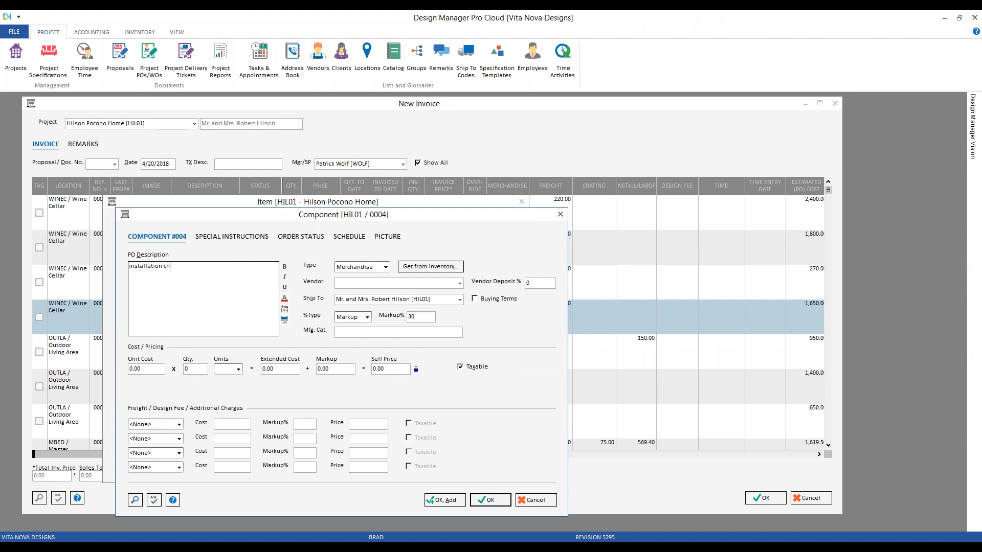
left_click(135, 369)
type("200")
key("Tab")
left_click(387, 267)
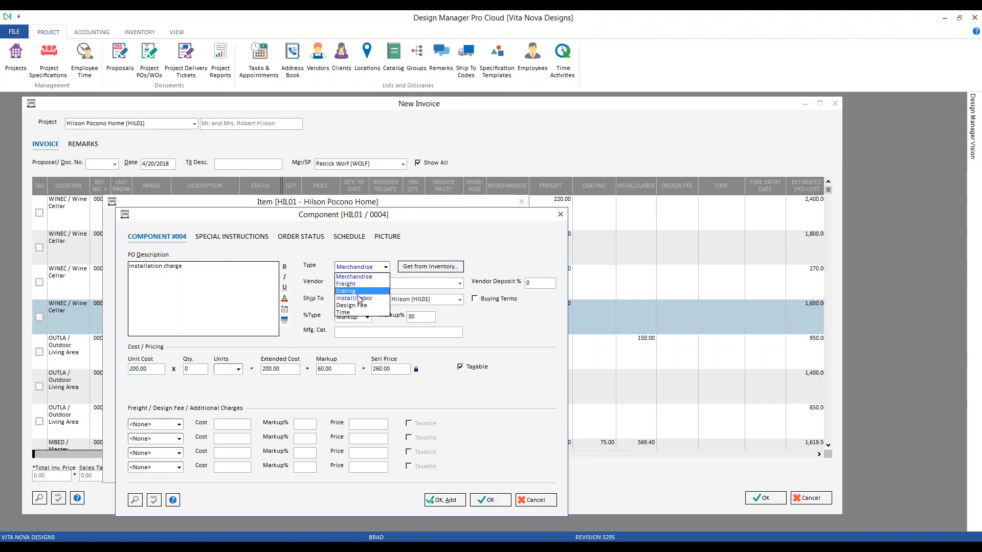
left_click(361, 299)
left_click(539, 321)
left_click(490, 500)
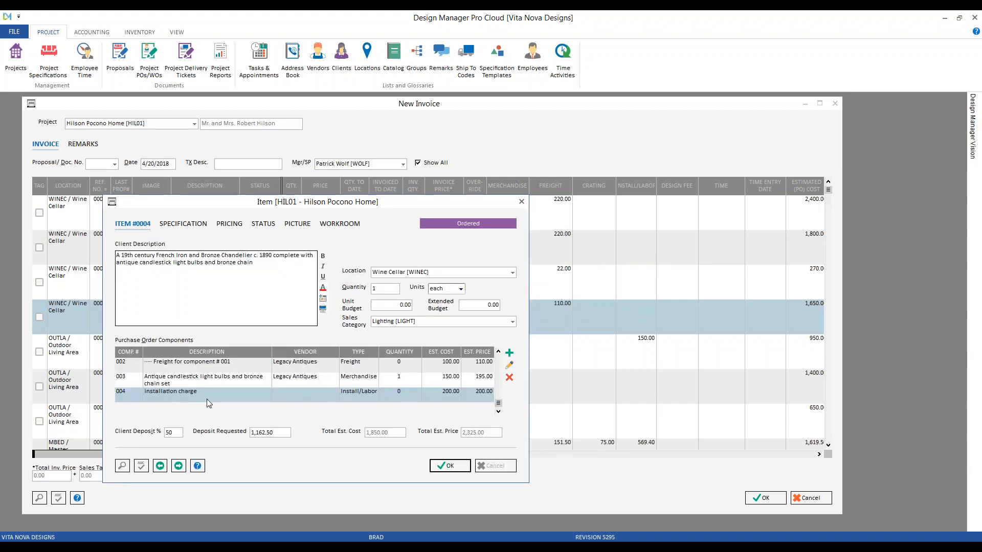
left_click(449, 465)
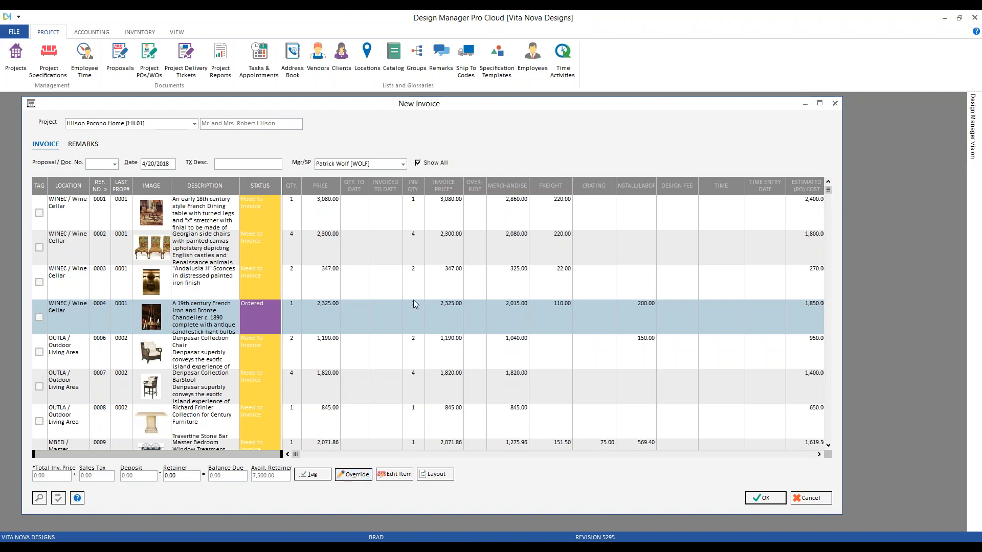
Turn on the invoice price override for the Denpasar BarStool, item 0007, and set its merchandise price to invoice to 900
left_click(366, 391)
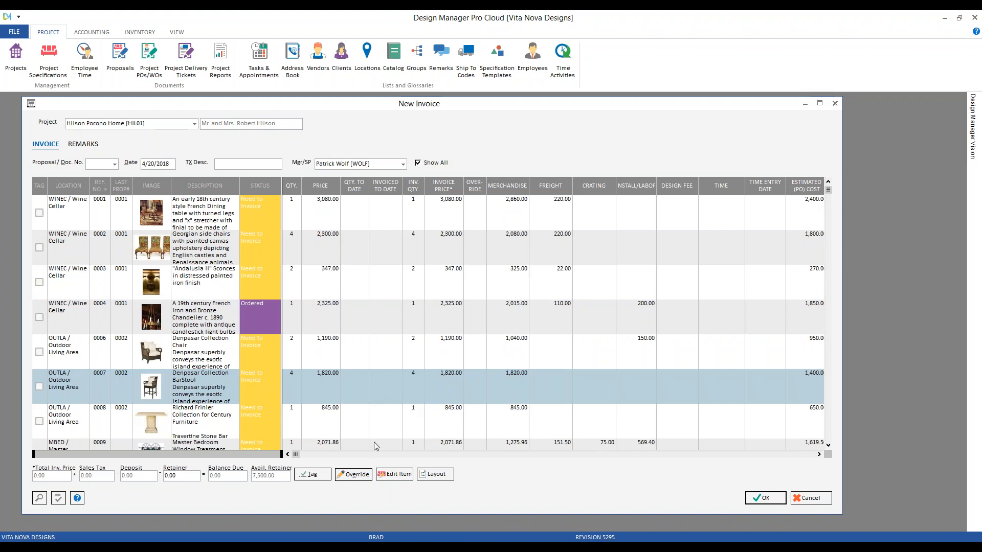
left_click(358, 474)
left_click_drag(162, 52, 309, 155)
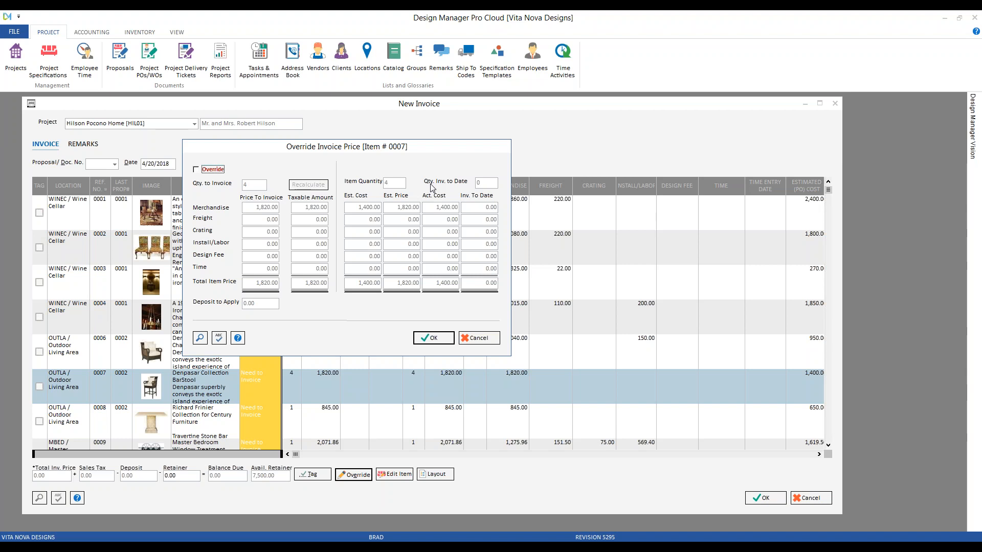
left_click(210, 171)
key("Tab")
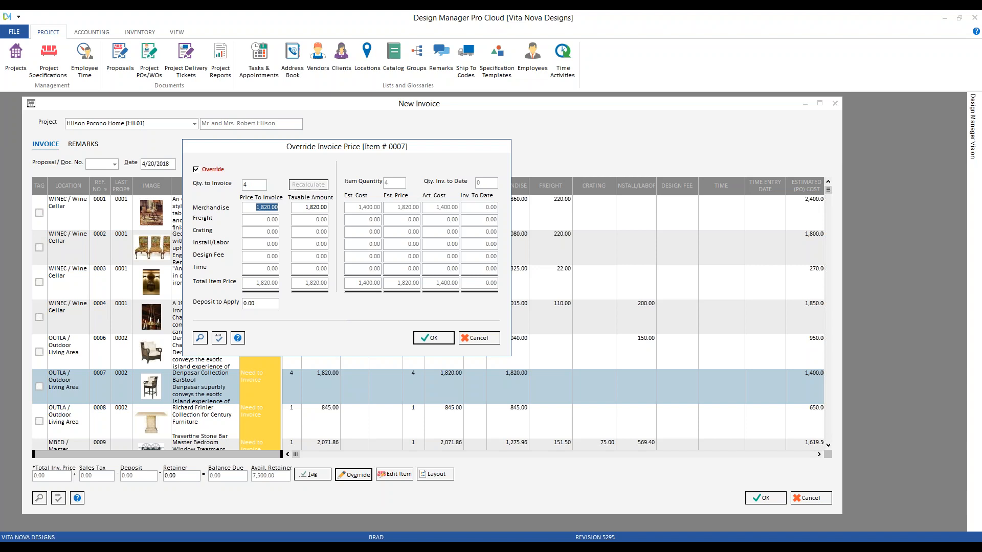
type("900")
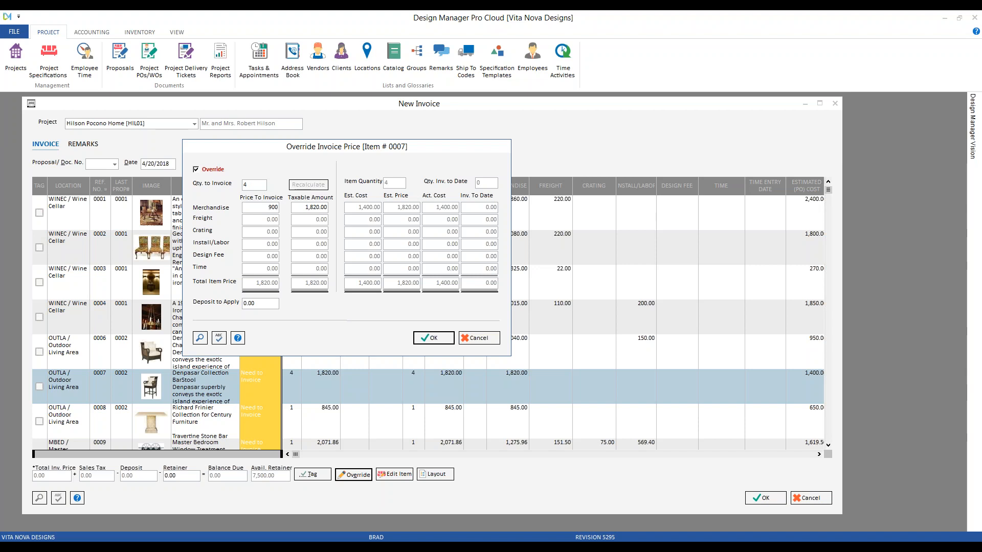
key("Tab")
Set item 0007's quantity to invoice to 2, recalculate its prices from that quantity and save the override
left_click(262, 186)
double_click(262, 185)
type("2")
left_click(323, 187)
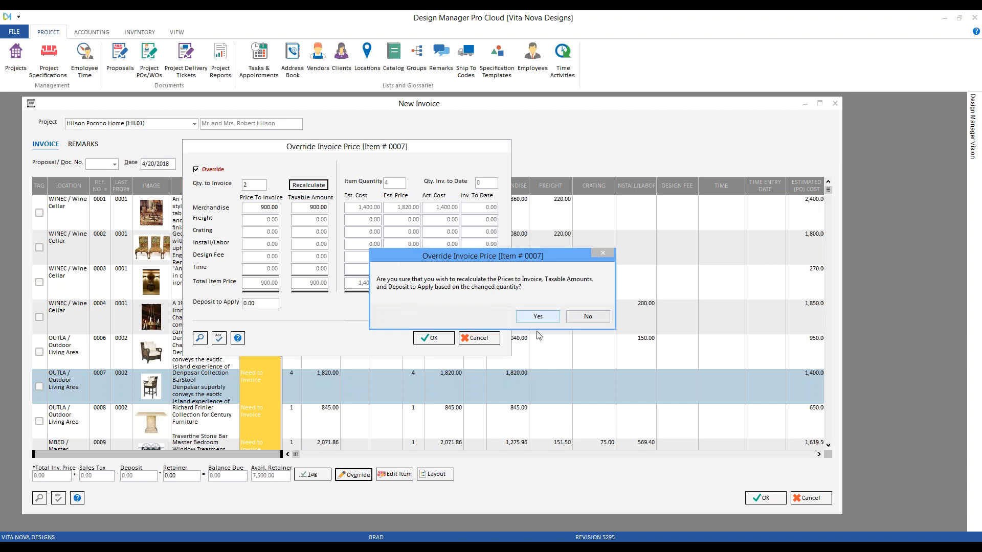
left_click(537, 316)
key("Tab")
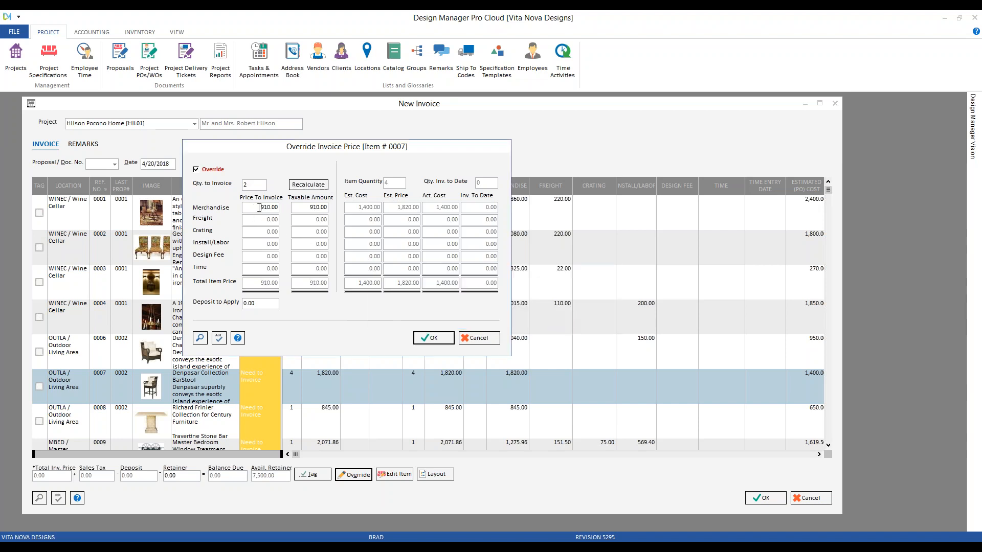
key("Tab")
left_click(439, 342)
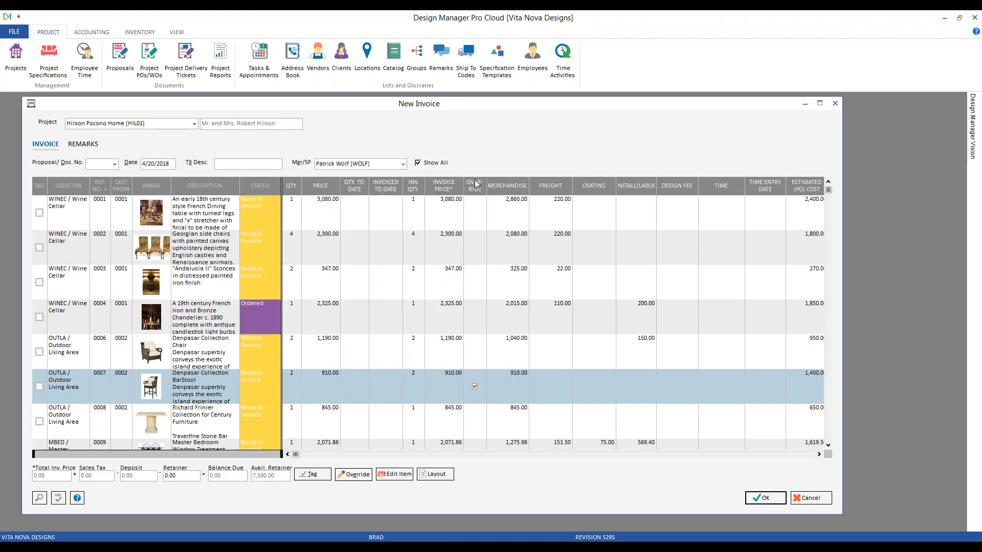
left_click(499, 395)
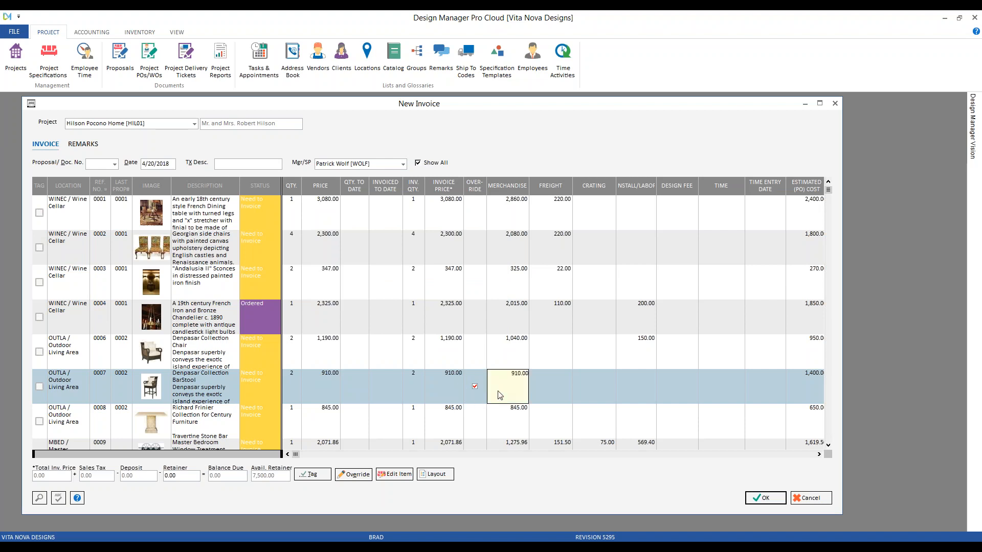
left_click(569, 385)
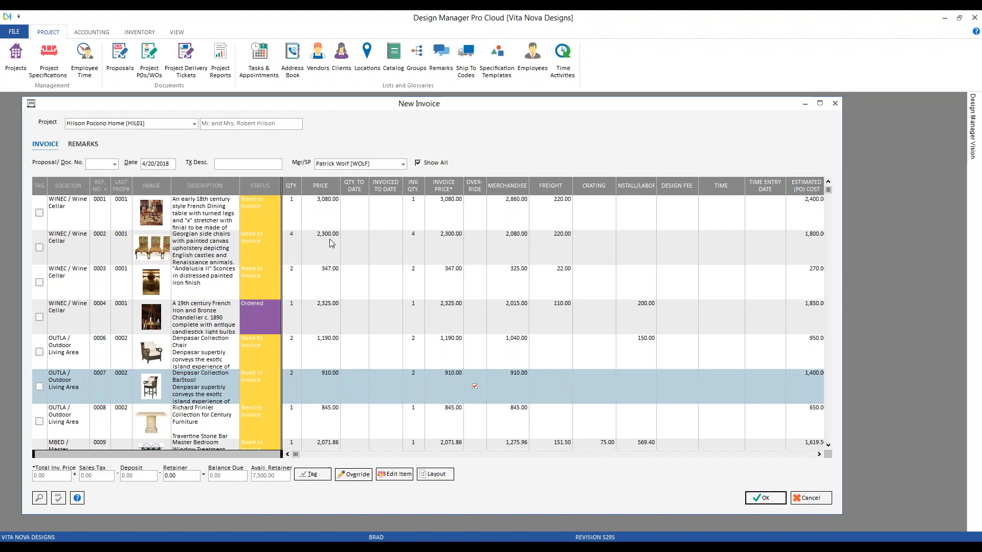
Tag the French dining table, item 0001, for invoicing and open the invoice's retainer amount for editing
left_click(39, 213)
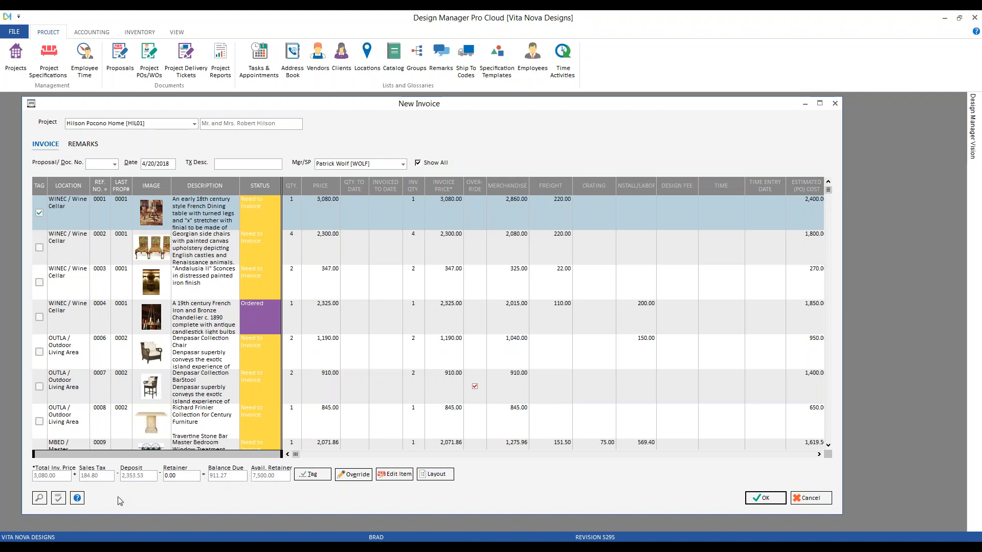
left_click(183, 476)
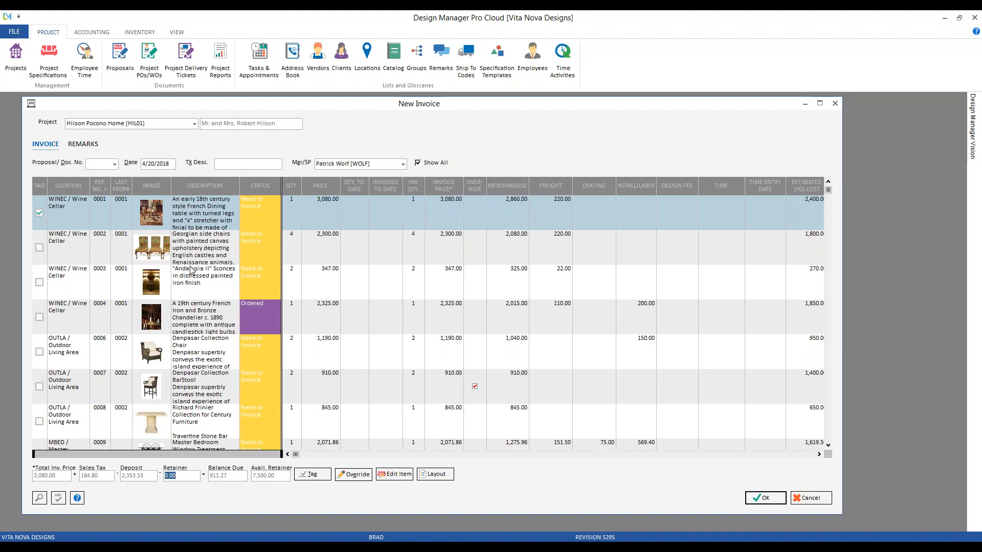
Tag items 0002 and 0003 for the invoice, and bulk-tag all items not yet invoiced
left_click(41, 248)
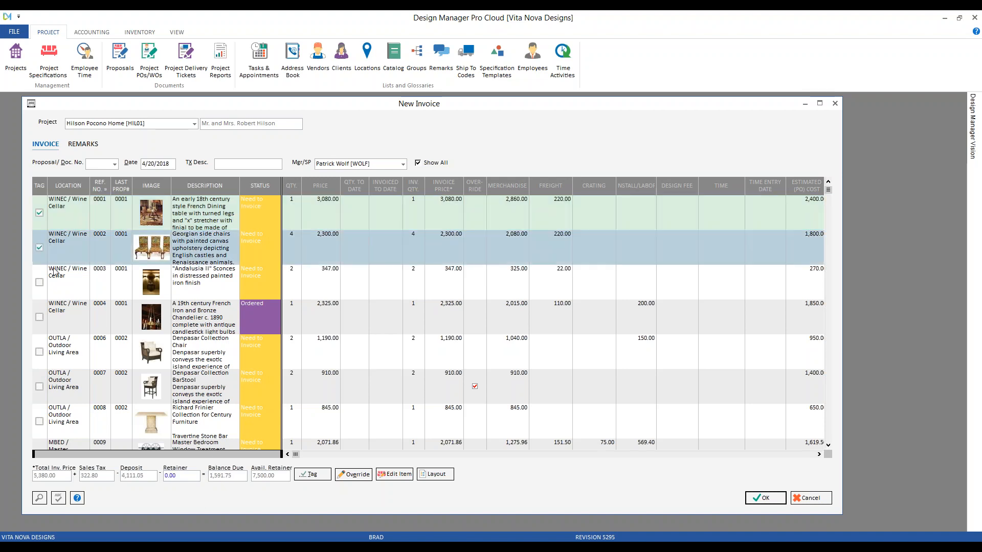
left_click(41, 282)
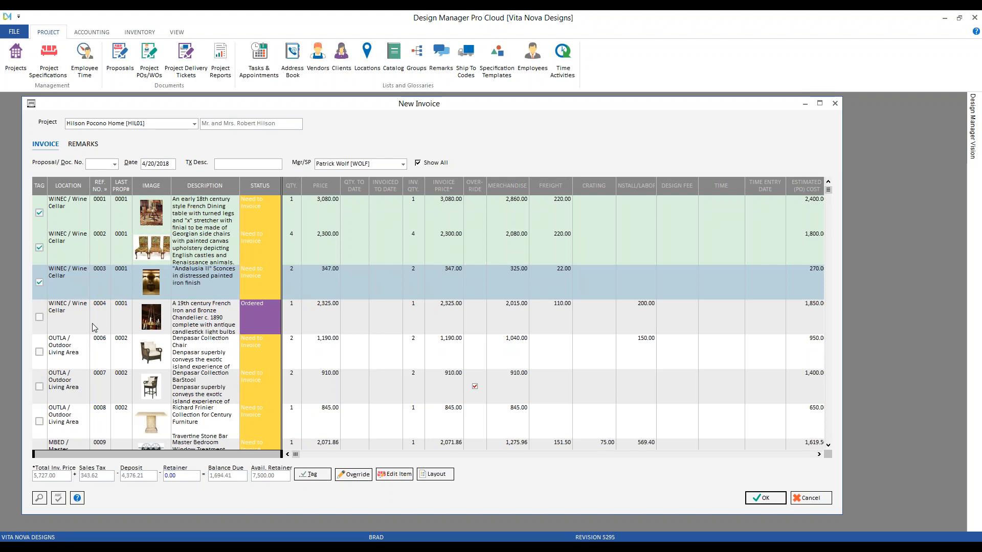
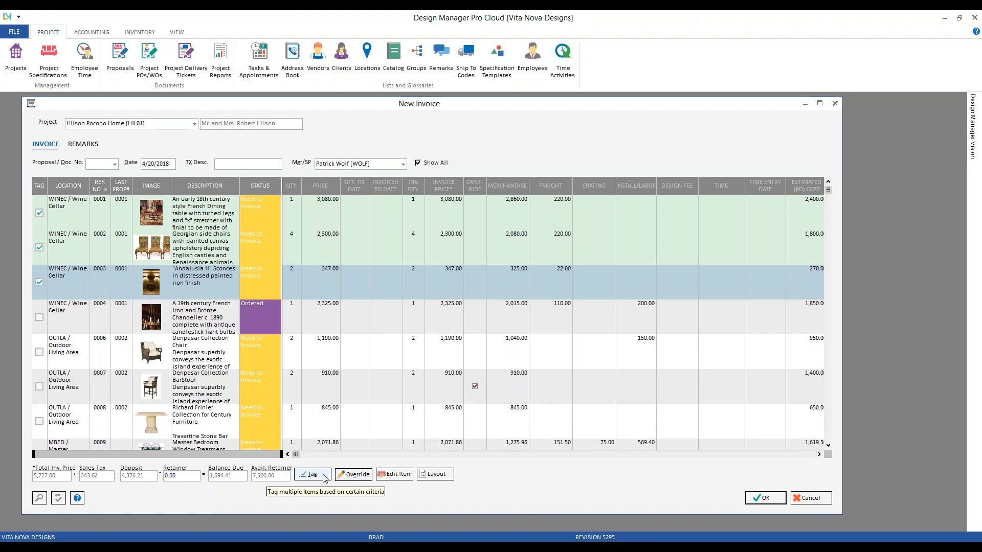
left_click(324, 477)
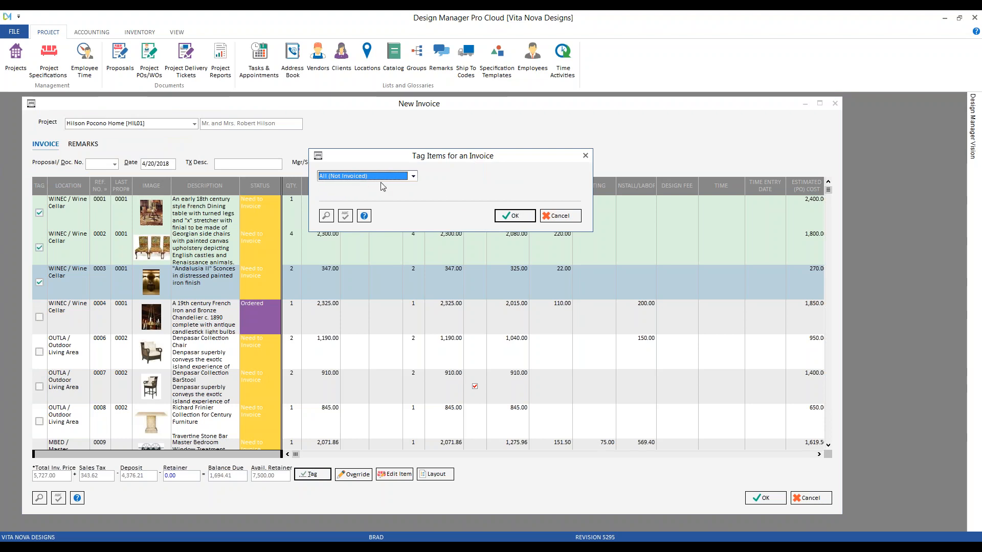
left_click(513, 216)
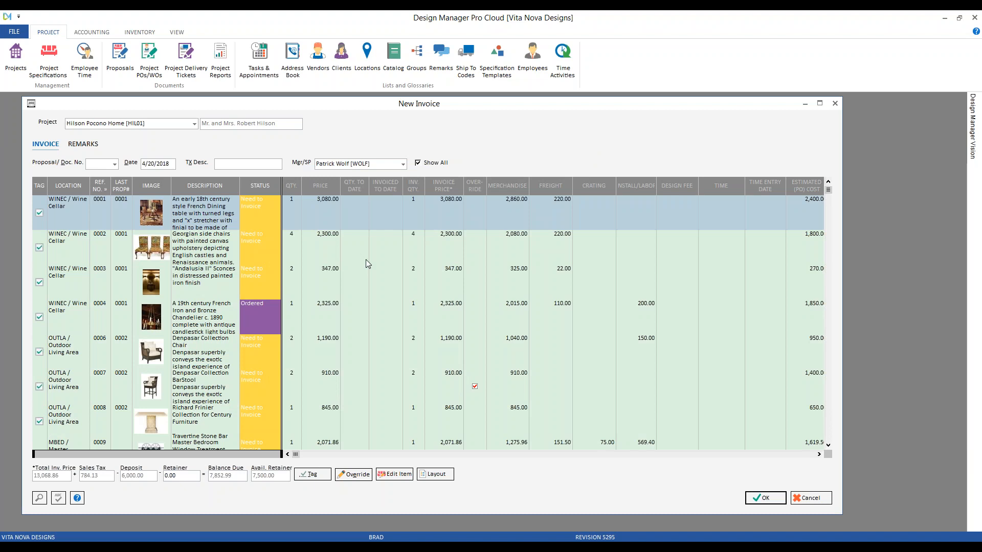
Untag all items on the invoice in one operation
left_click(312, 474)
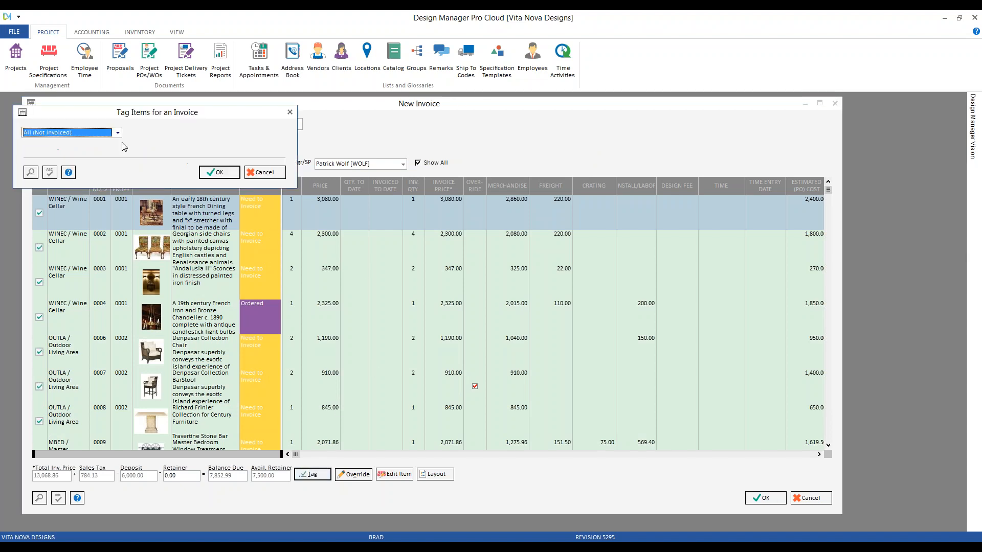
scroll(120, 139, "down", 3)
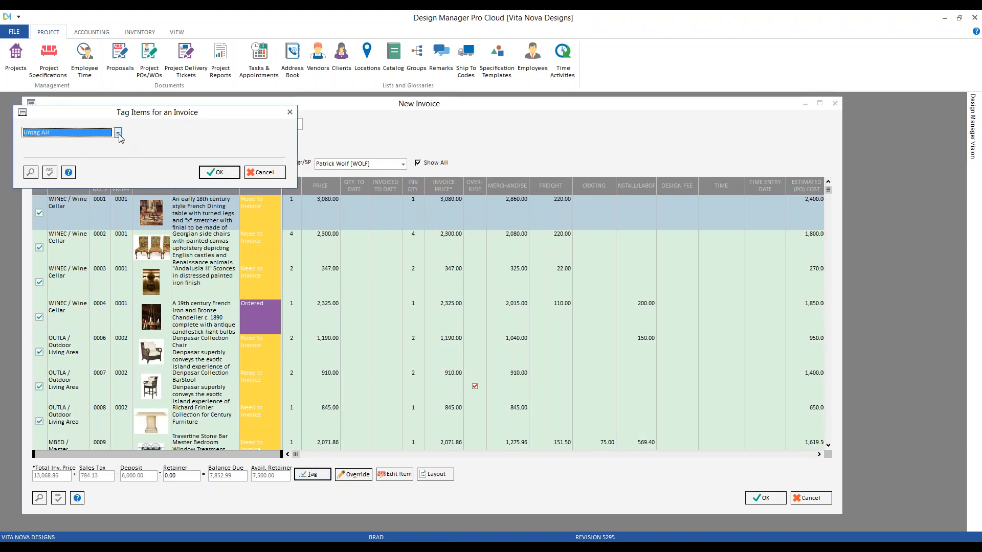
key("Return")
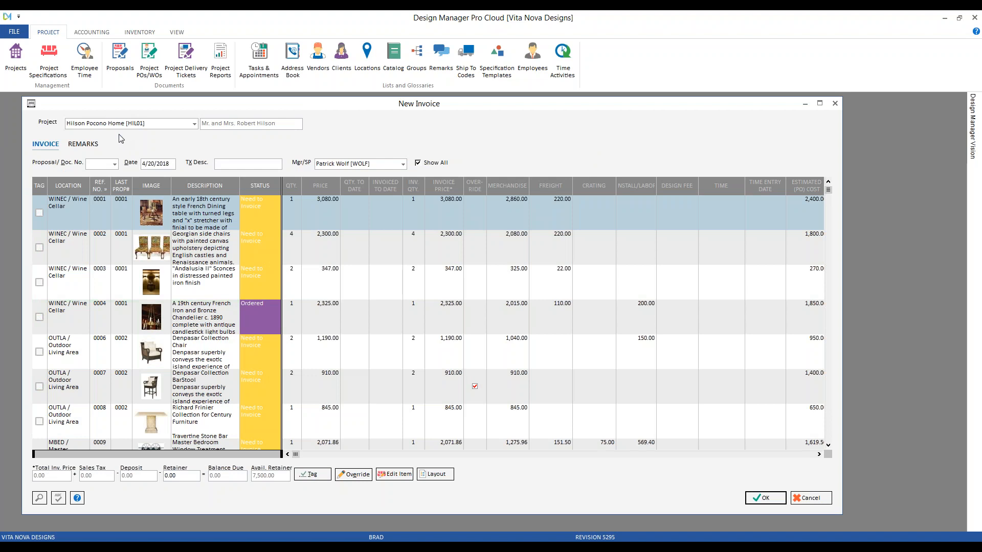
Bulk-tag the invoice items by location, choosing Wine Cellar (WINEC)
left_click(313, 474)
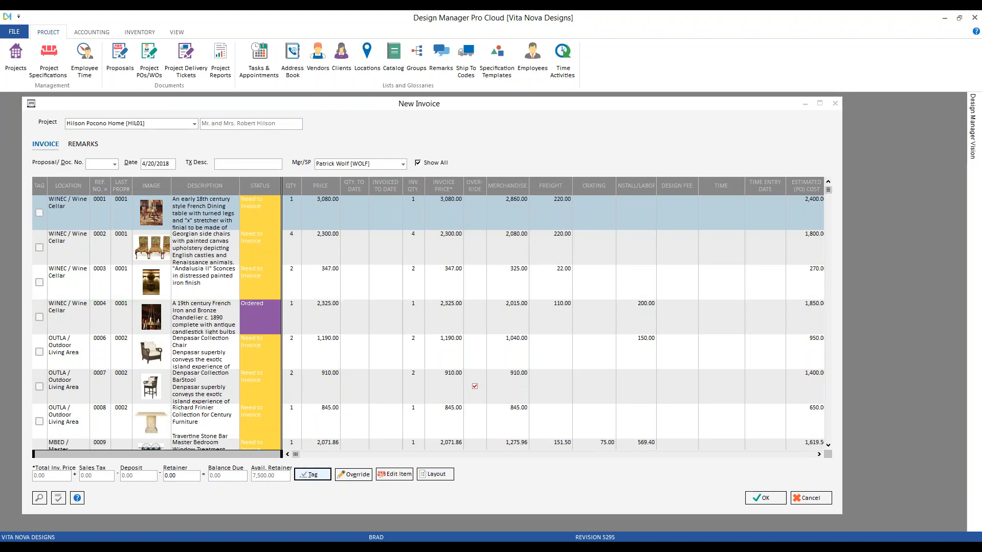
left_click(131, 145)
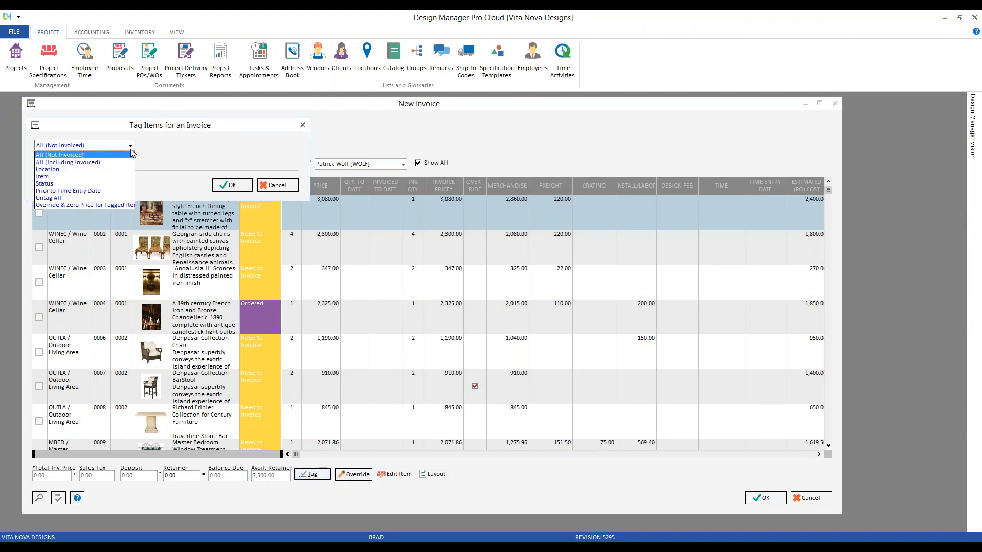
left_click(109, 173)
left_click(295, 146)
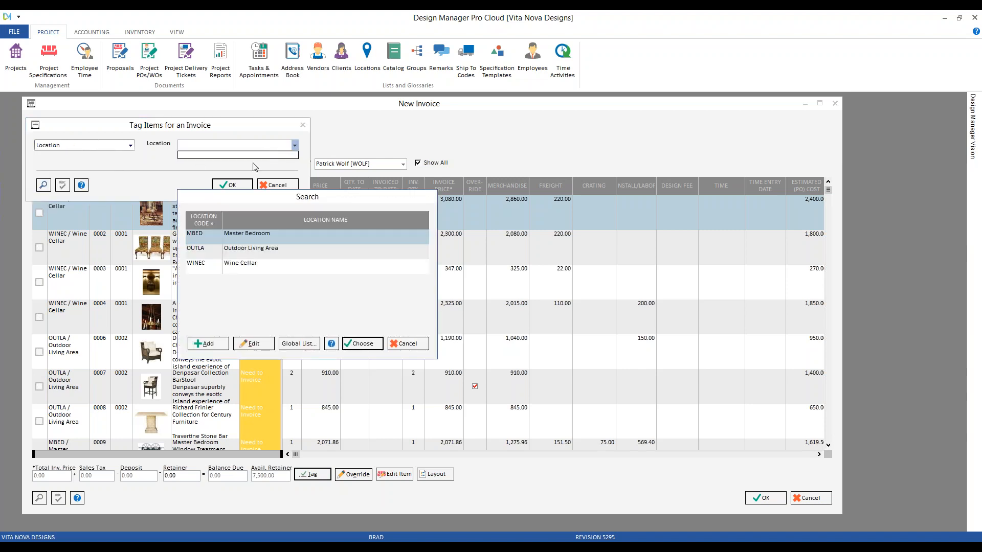
left_click(239, 267)
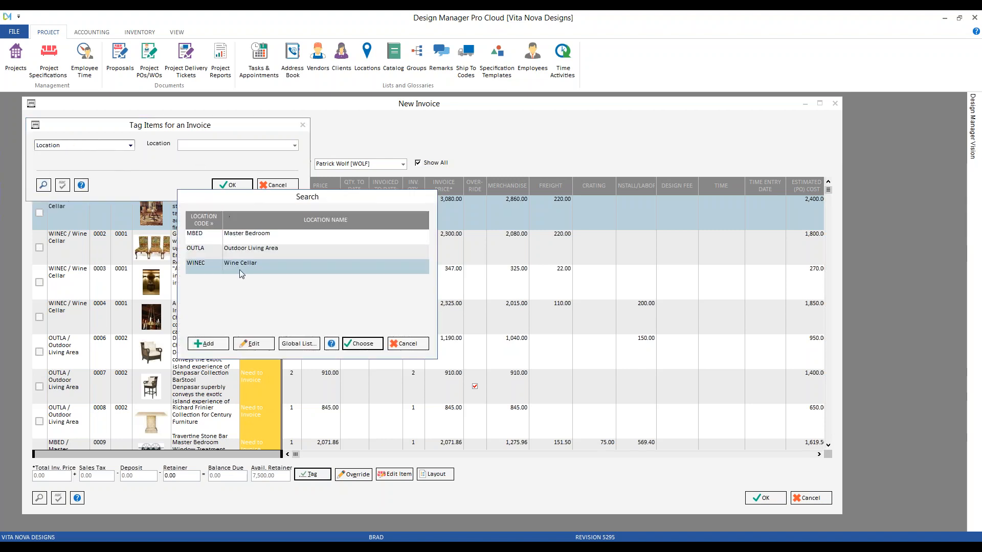
double_click(239, 268)
left_click(242, 187)
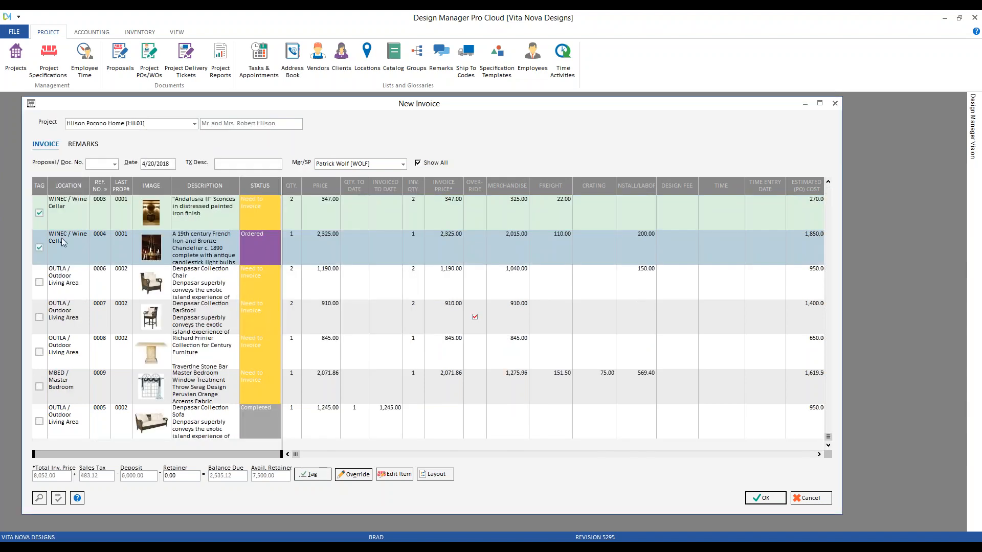
scroll(79, 253, "up", 2)
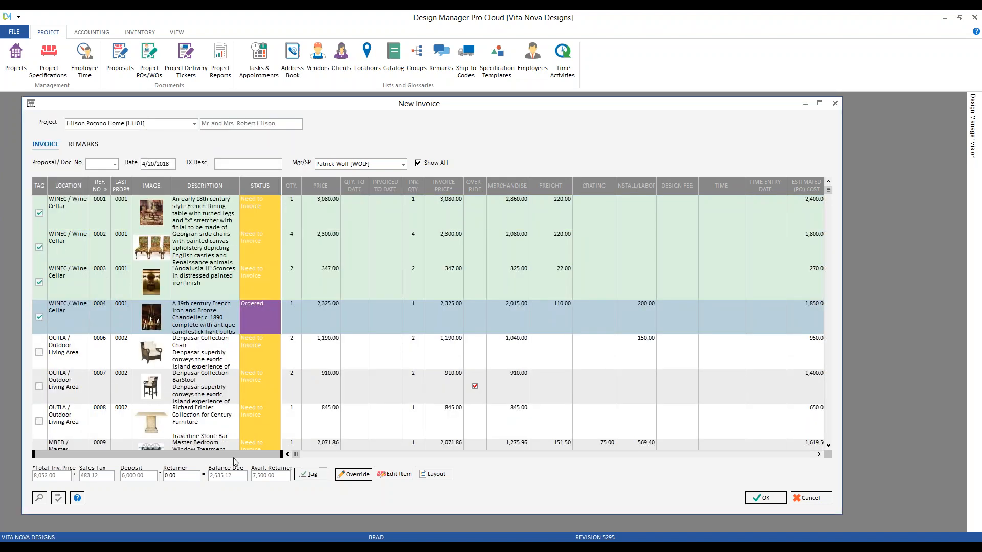
Examine the bulk-tagging criteria, including the available status choices and Prior to Time Entry Date, and leave without tagging anything
left_click(313, 474)
left_click(156, 171)
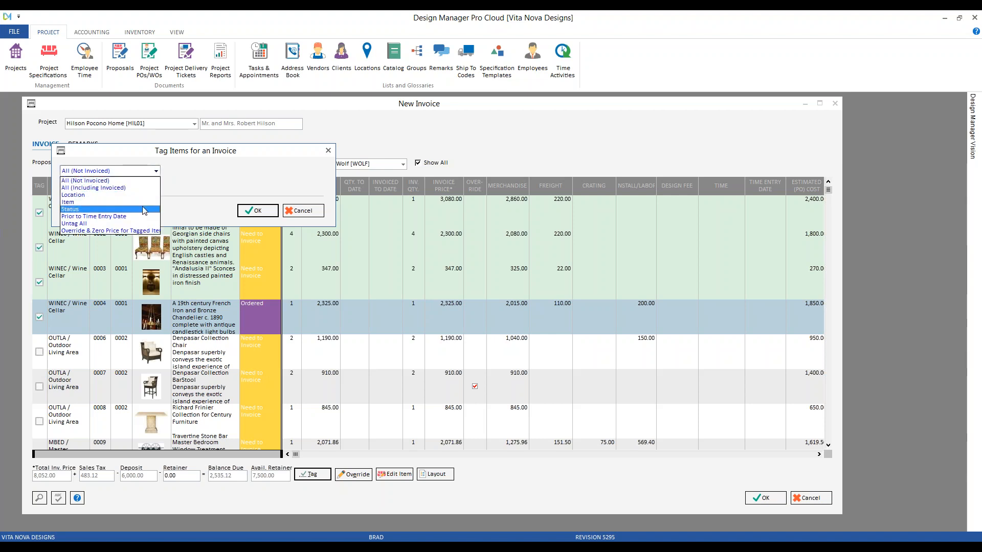
left_click(145, 209)
left_click(283, 168)
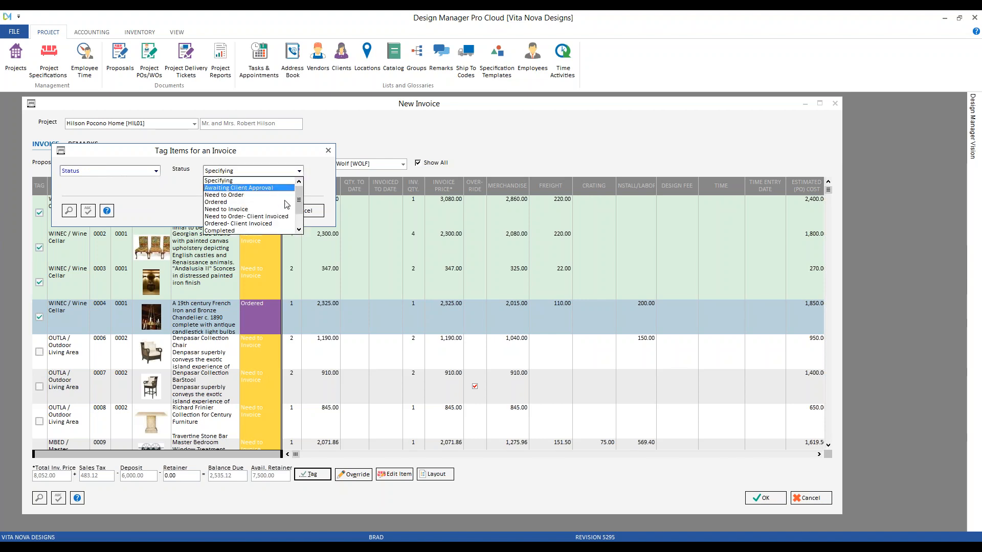
left_click(180, 201)
left_click(157, 171)
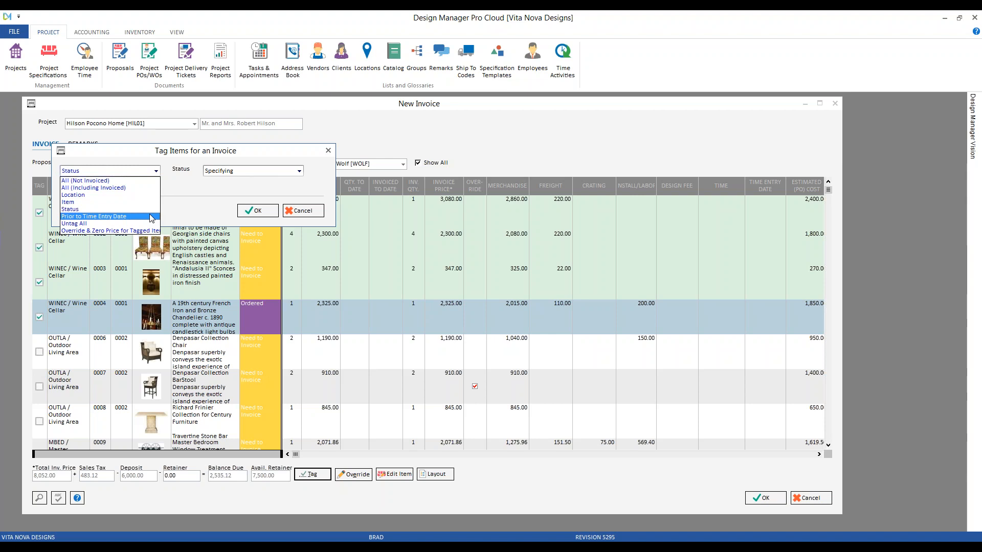
left_click(208, 185)
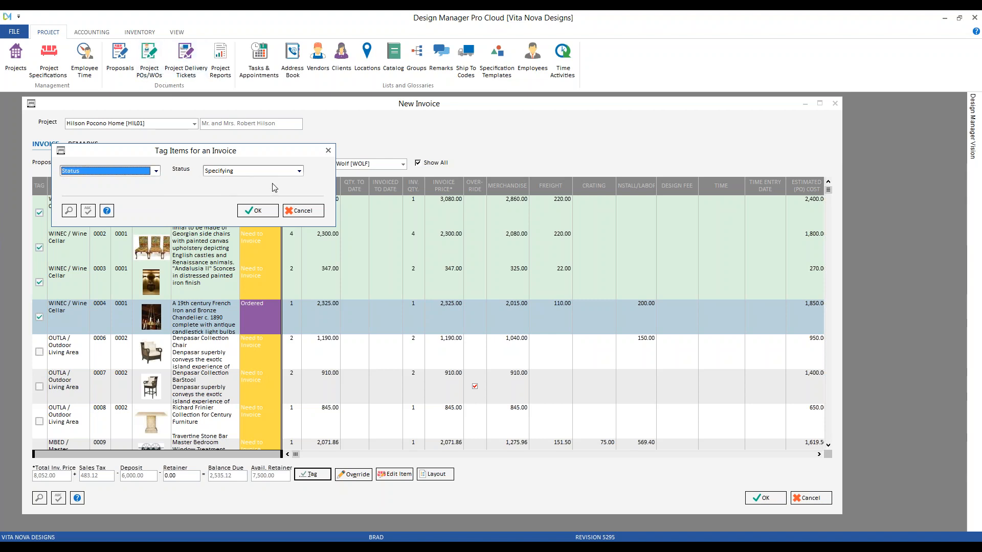
left_click(292, 213)
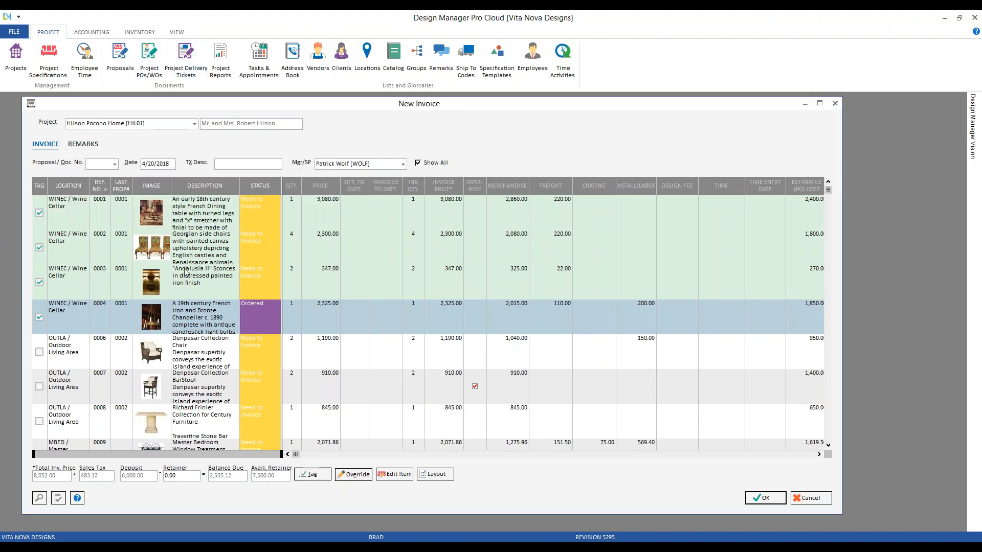
Try to save the invoice with a retainer amount of 8000
left_click(67, 364)
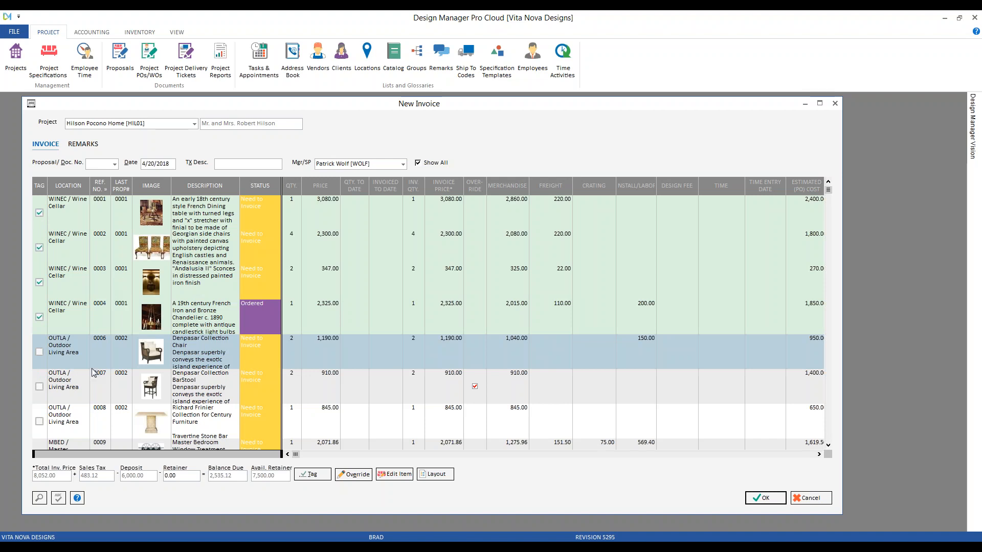
left_click(181, 477)
double_click(180, 476)
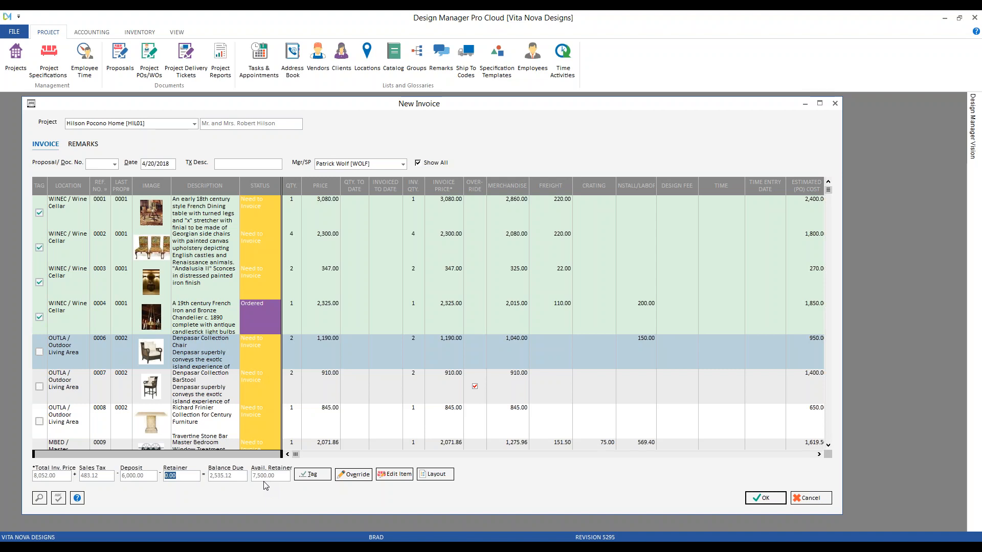
type("8000")
left_click(766, 498)
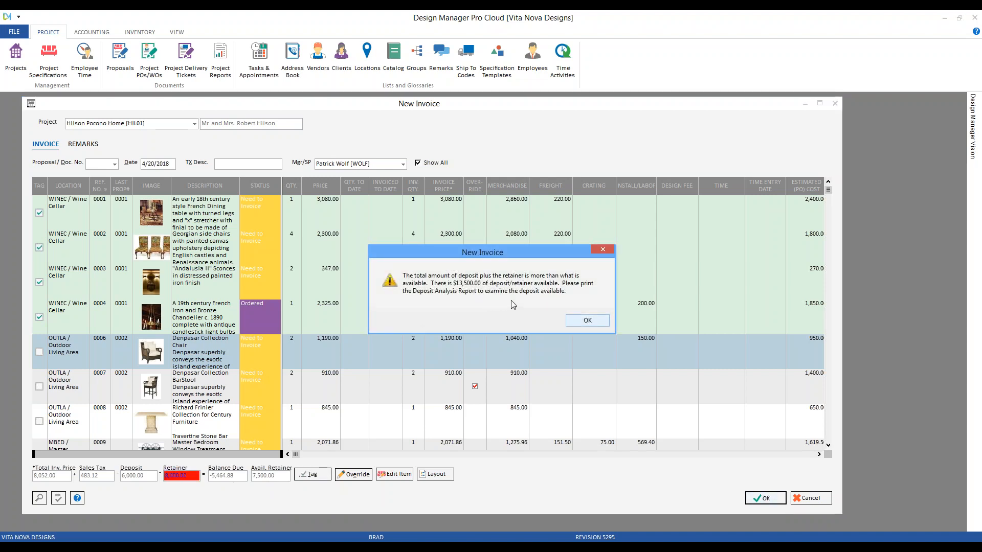
left_click(589, 321)
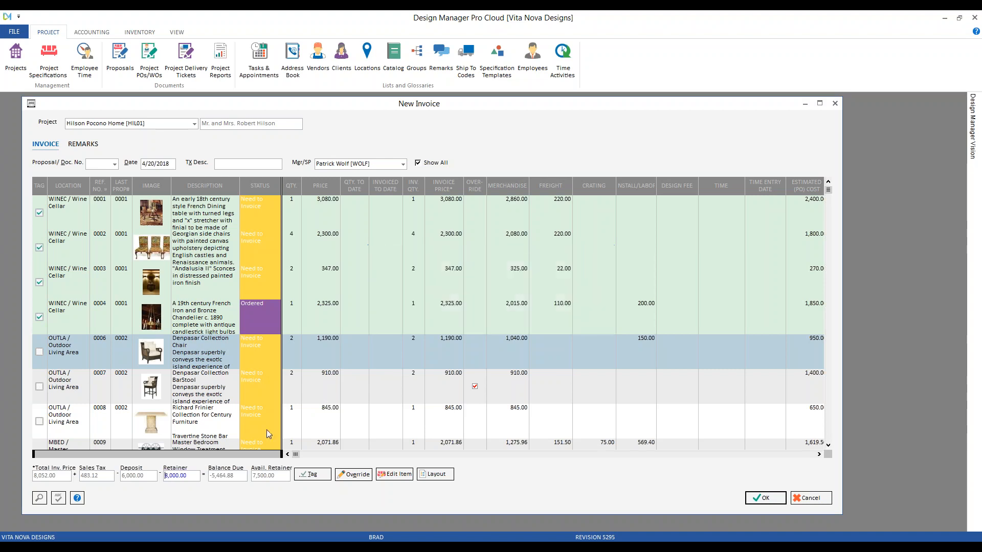
Set the invoice's retainer amount to 2000
double_click(197, 475)
type("2000")
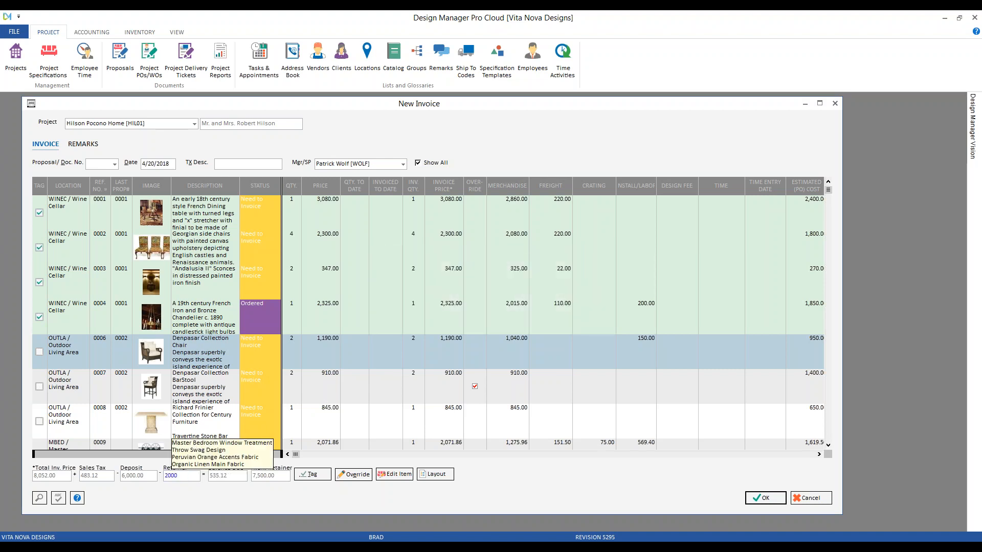
key("Tab")
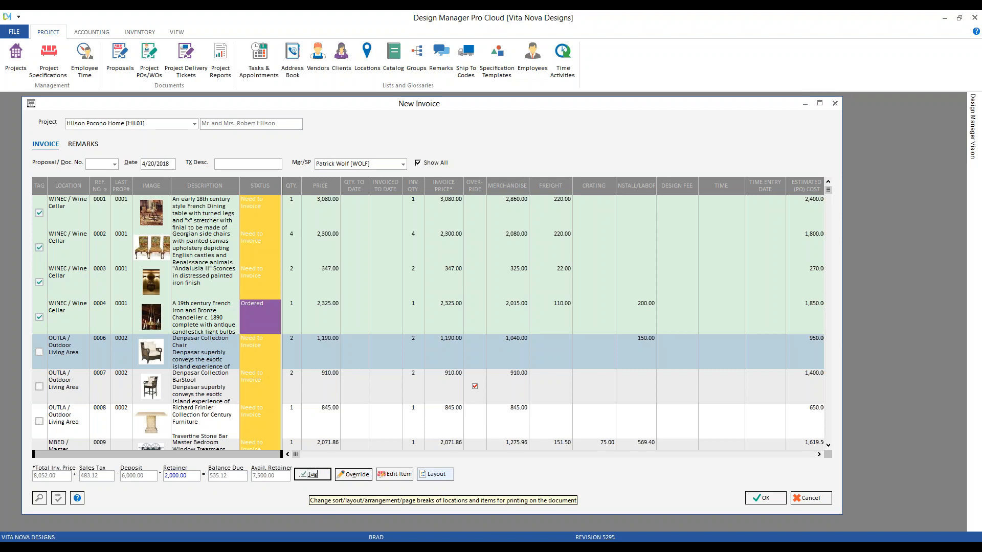
In the invoice's item layout, move item 0004 to the start of Wine Cellar and place Wine Cellar ahead of Outdoor Living Area
left_click(437, 474)
left_click_drag(160, 170, 306, 211)
left_click(218, 238)
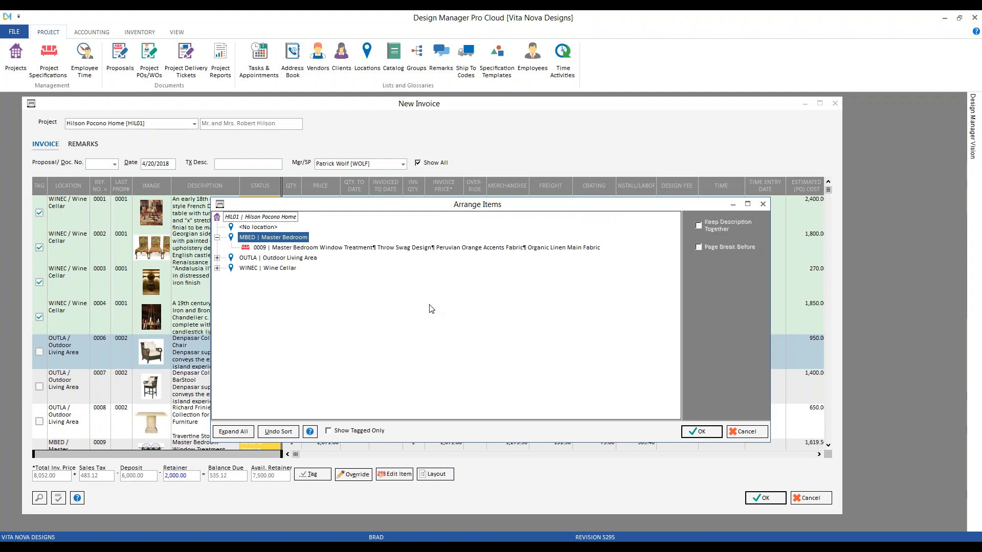
left_click(243, 431)
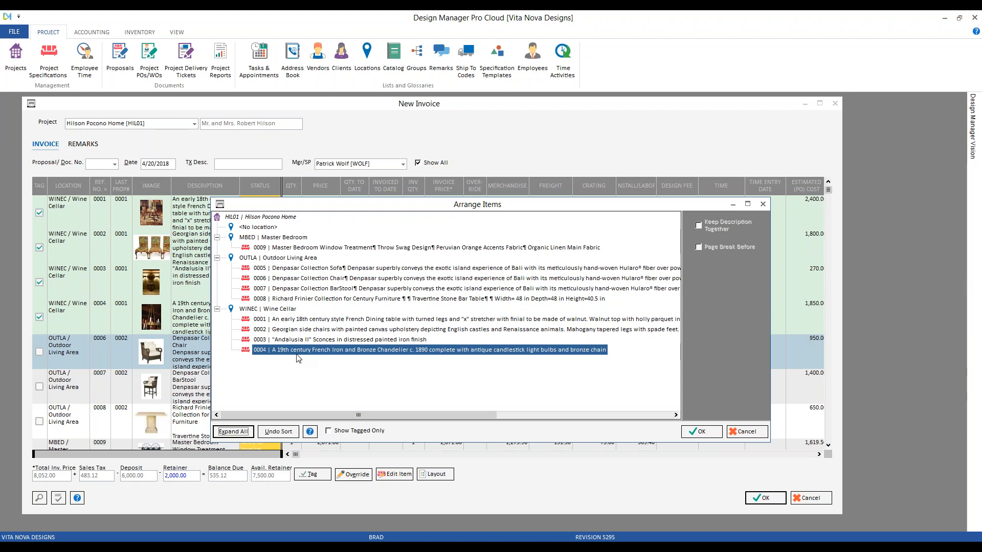
left_click_drag(273, 351, 273, 320)
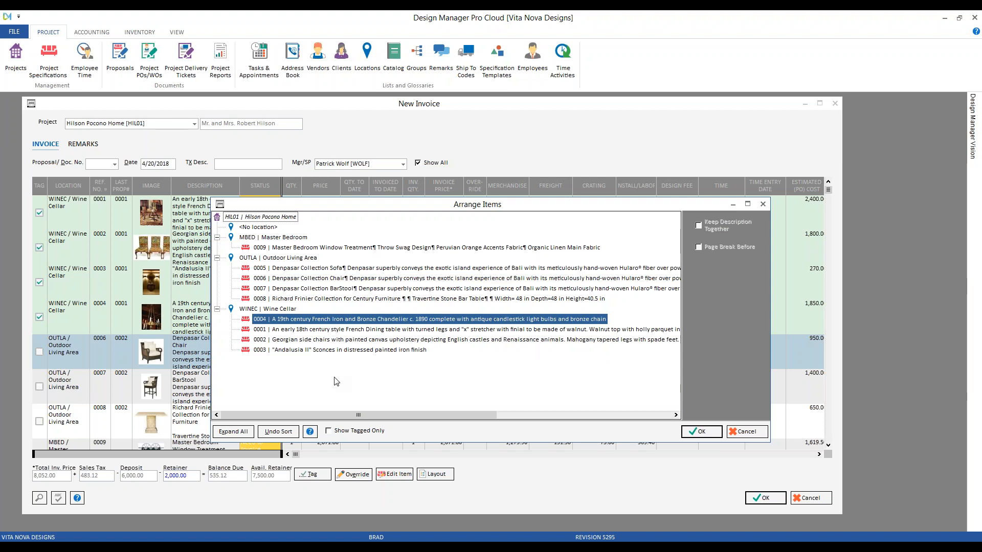
left_click(256, 310)
left_click_drag(256, 310, 236, 259)
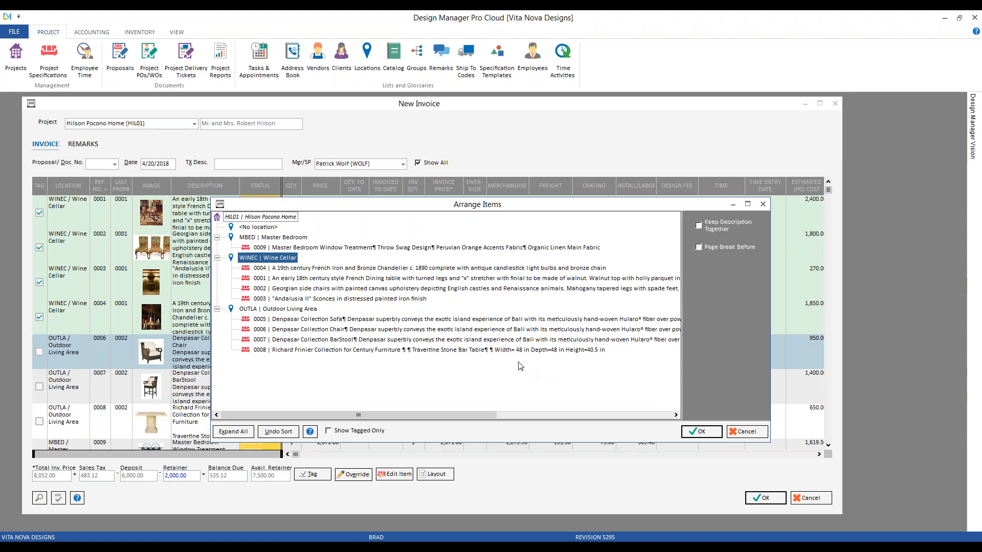
View only the tagged items in the arrangement with Wine Cellar expanded, and return to all locations fully expanded
left_click(373, 431)
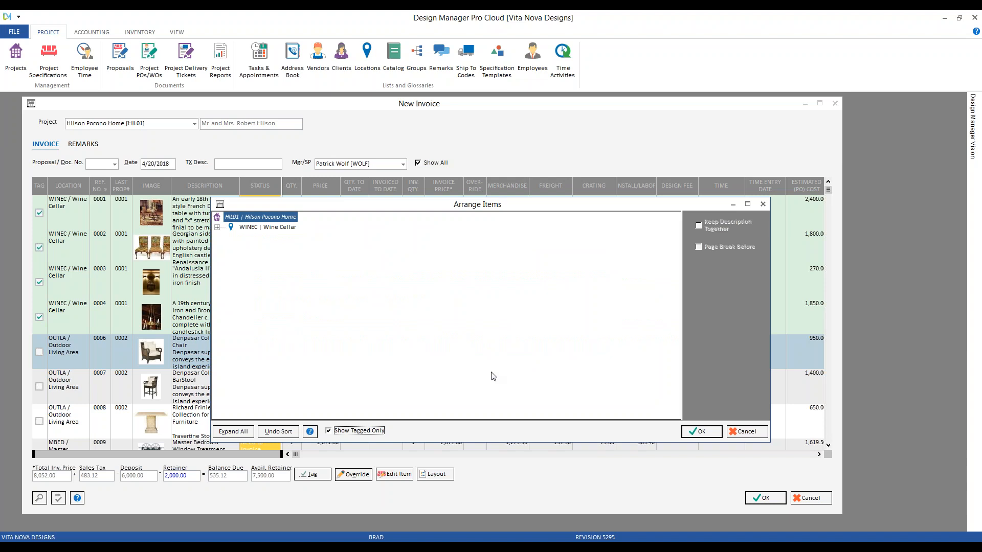
left_click(217, 228)
left_click(267, 227)
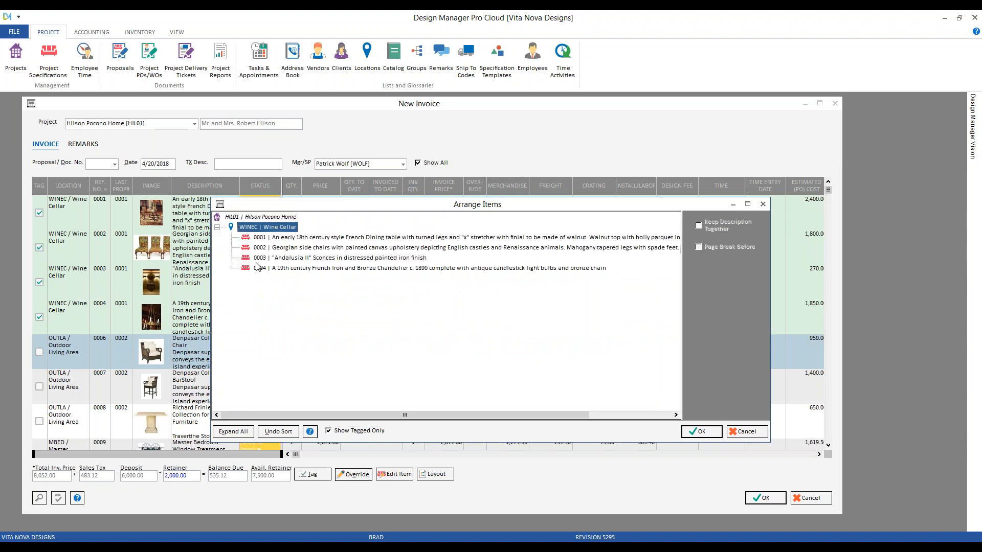
left_click(356, 432)
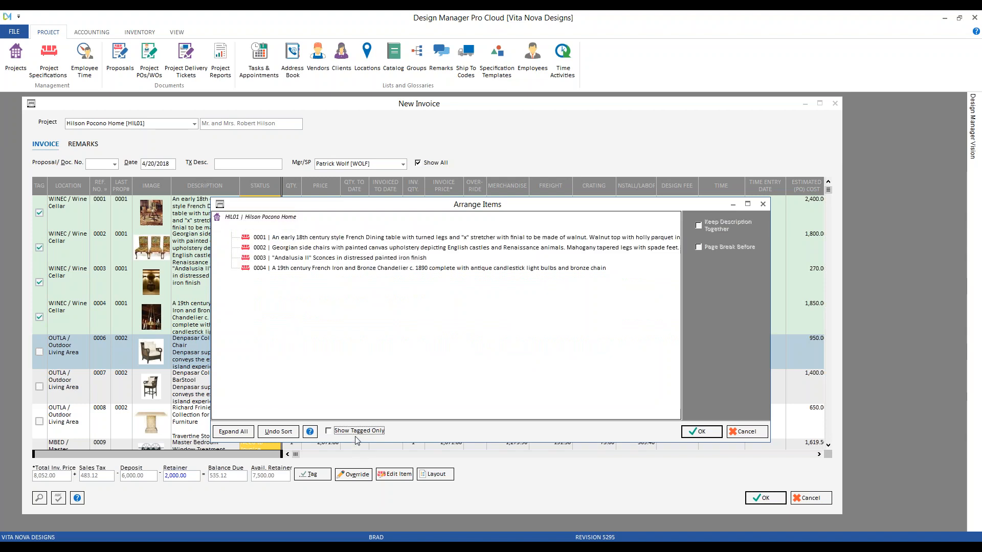
left_click(237, 433)
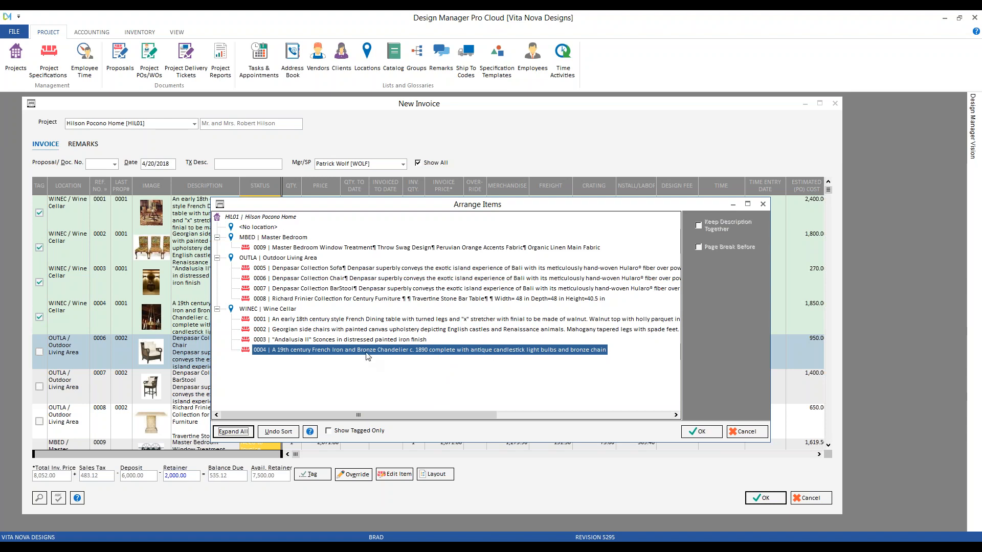
Try Keep Description Together on item 0008 and Page Break Before on Wine Cellar, and discard the whole arrangement
left_click_drag(370, 296, 452, 299)
left_click(453, 299)
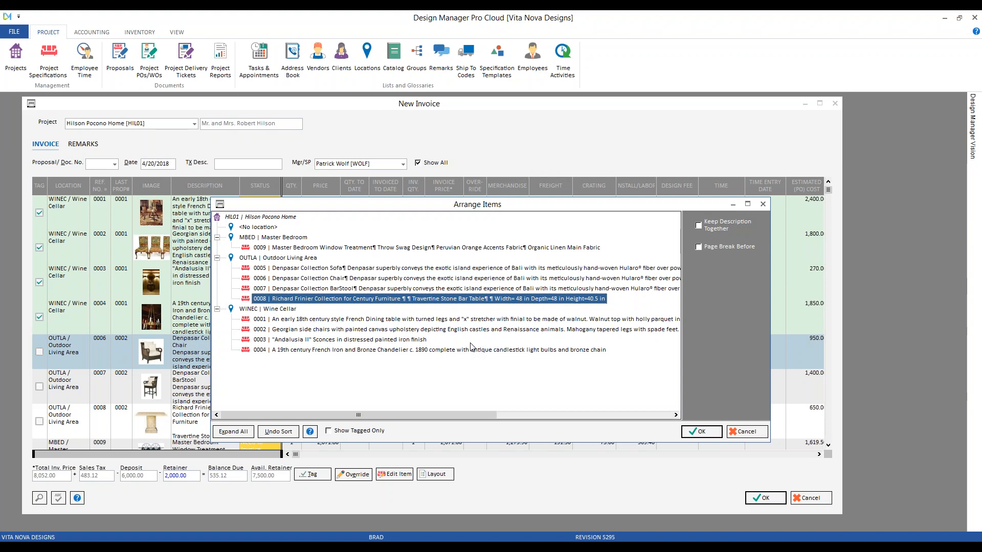
left_click(700, 228)
left_click(275, 311)
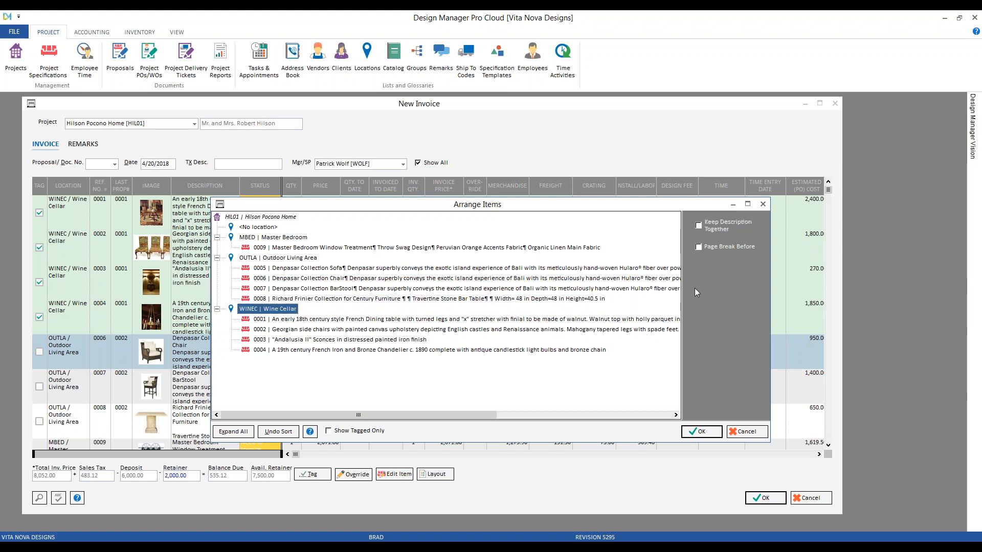
left_click(699, 248)
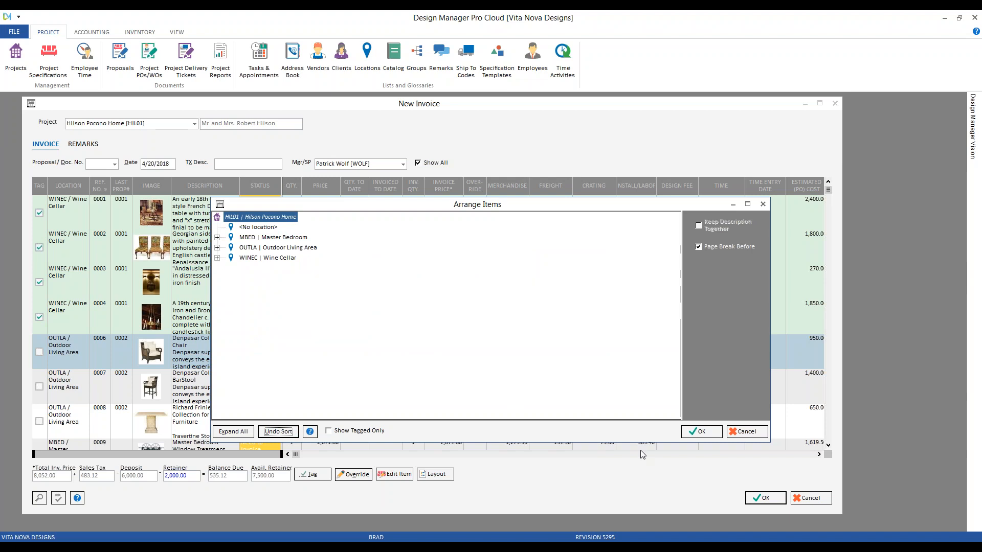
left_click(746, 432)
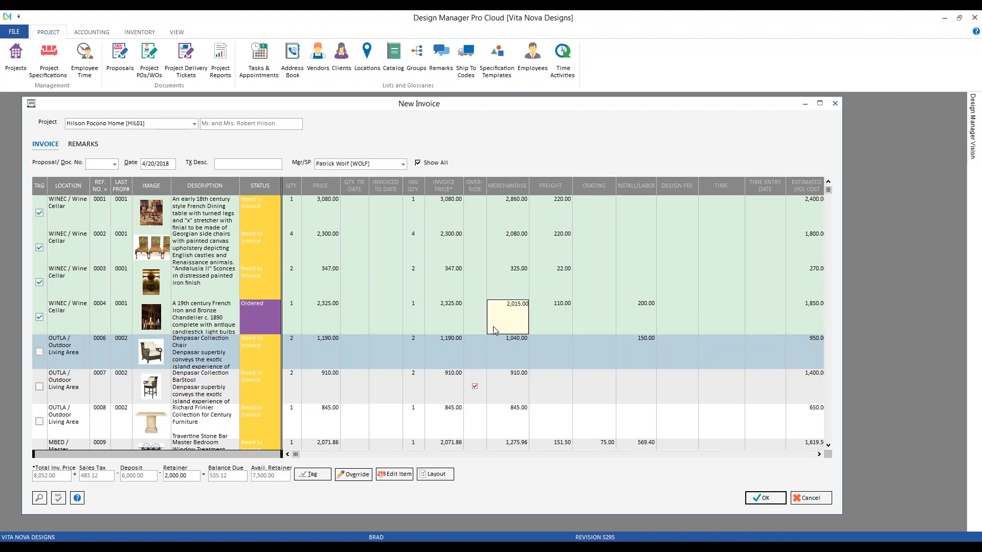
Untag all invoice items and limit the invoice to proposal 0001, Wine Cellar
left_click(312, 474)
key("Down")
key("Return")
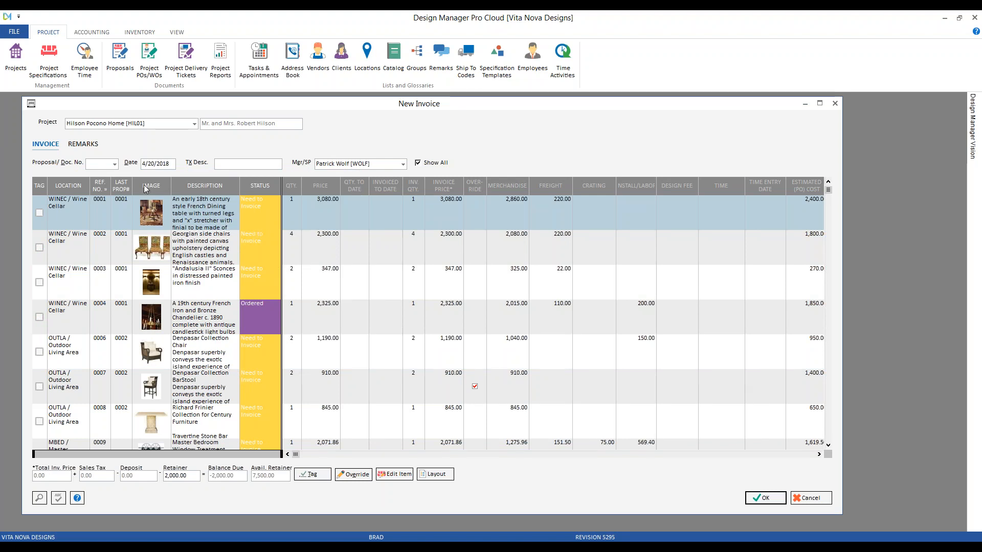
left_click(115, 164)
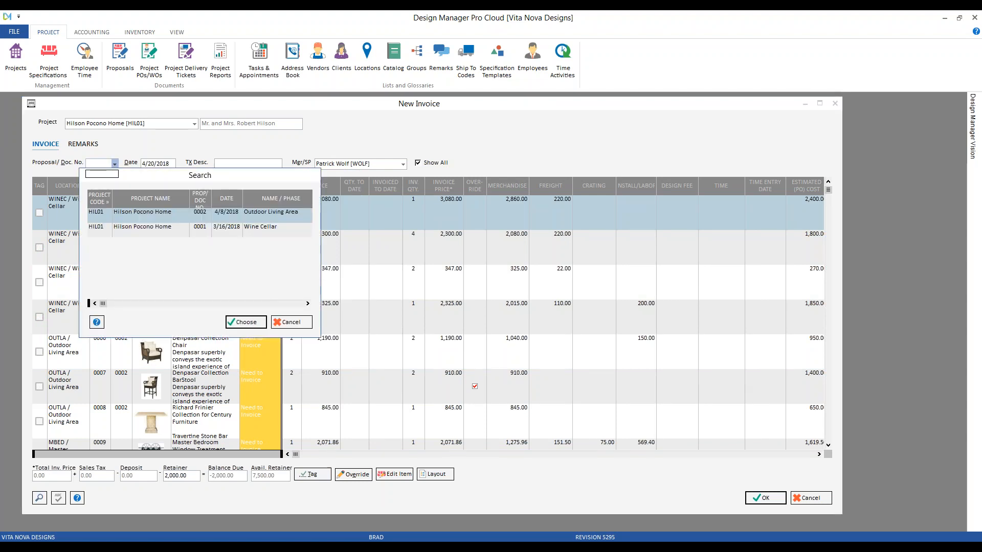
left_click(216, 234)
left_click(246, 322)
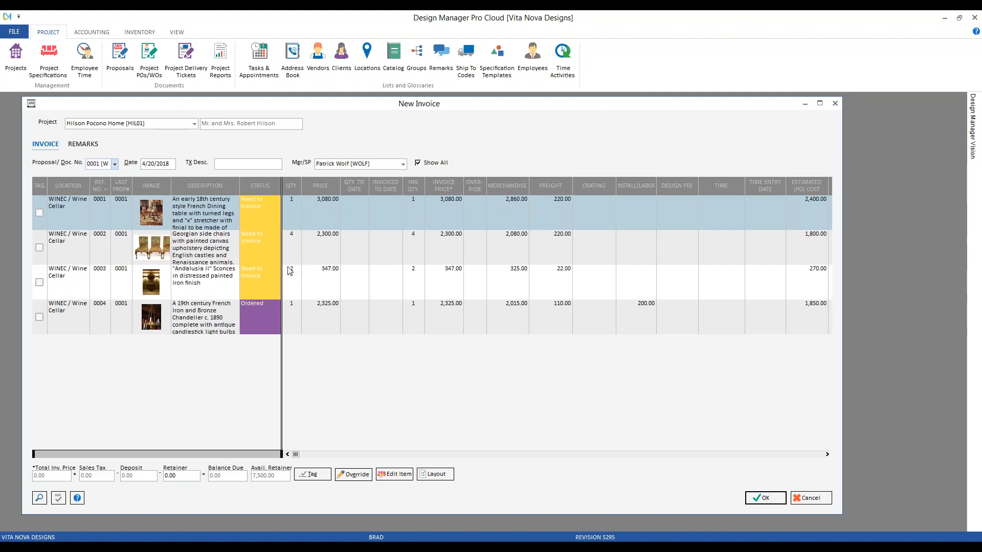
Tag all the Wine Cellar items of proposal 0001 for invoicing
left_click(124, 251)
left_click(122, 286)
left_click(124, 307)
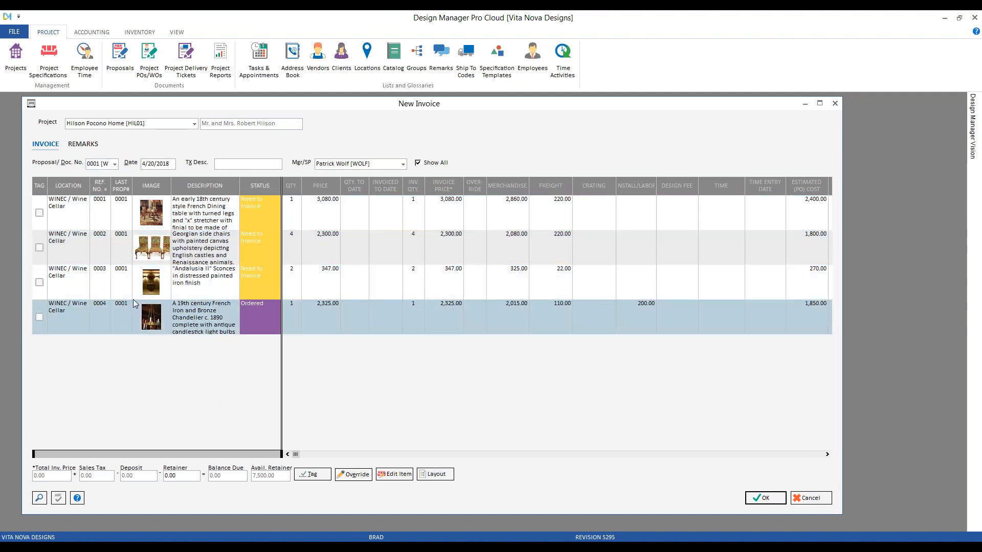
left_click(311, 475)
key("Return")
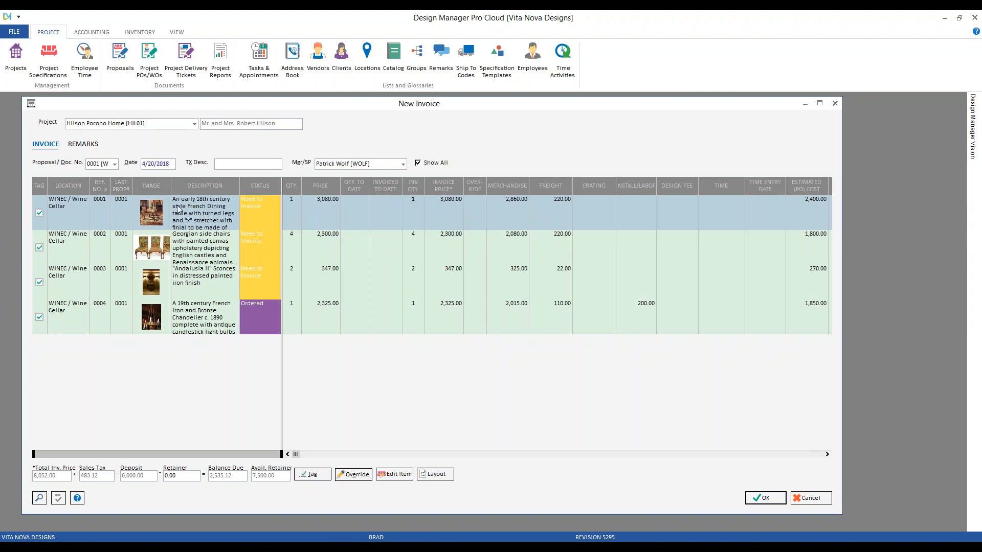
Set the invoice date to 4/19/2018 and its transaction description to "wine cellar items"
left_click(39, 498)
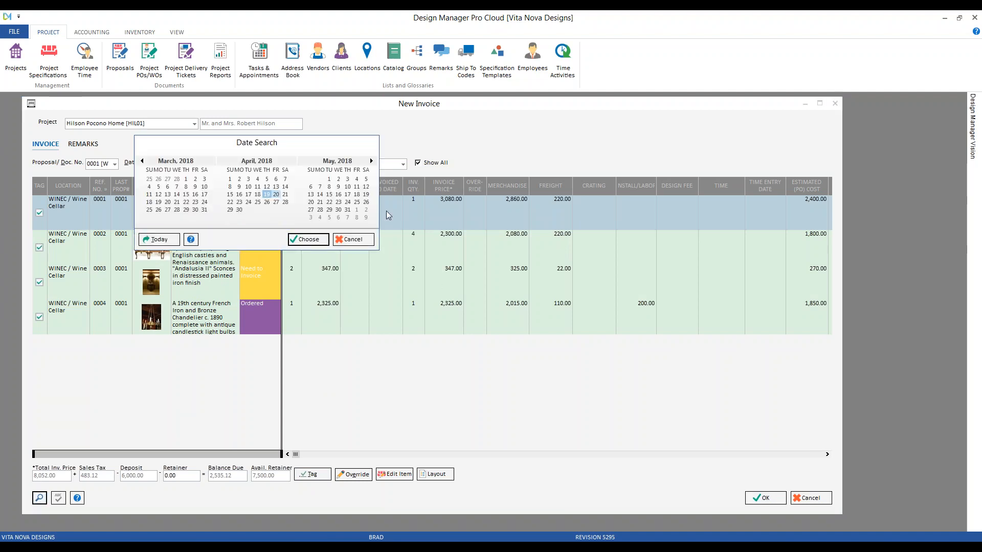
double_click(266, 194)
left_click(235, 164)
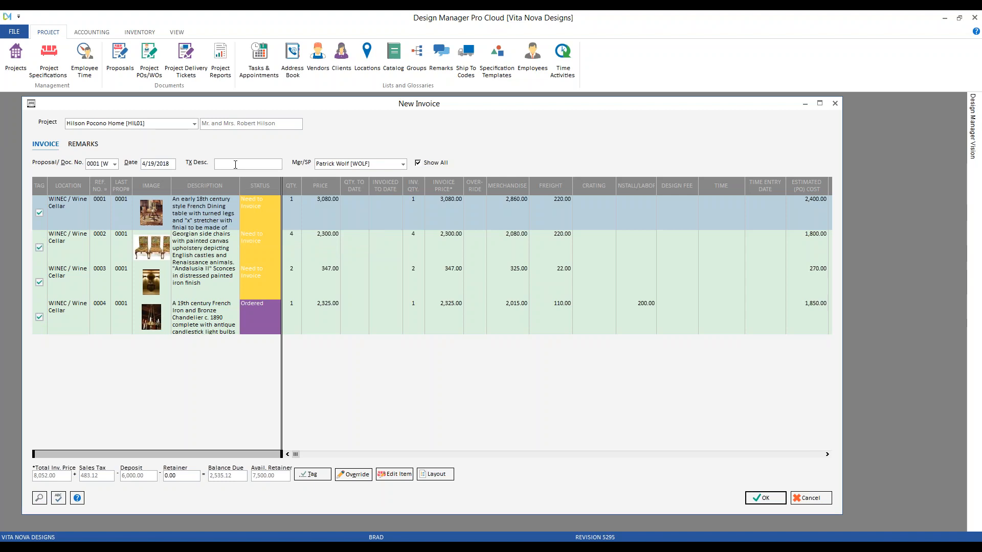
type("wine cellar items")
Apply a retainer of 2000 to the invoice and save it
left_click(187, 478)
type("2000")
key("Tab")
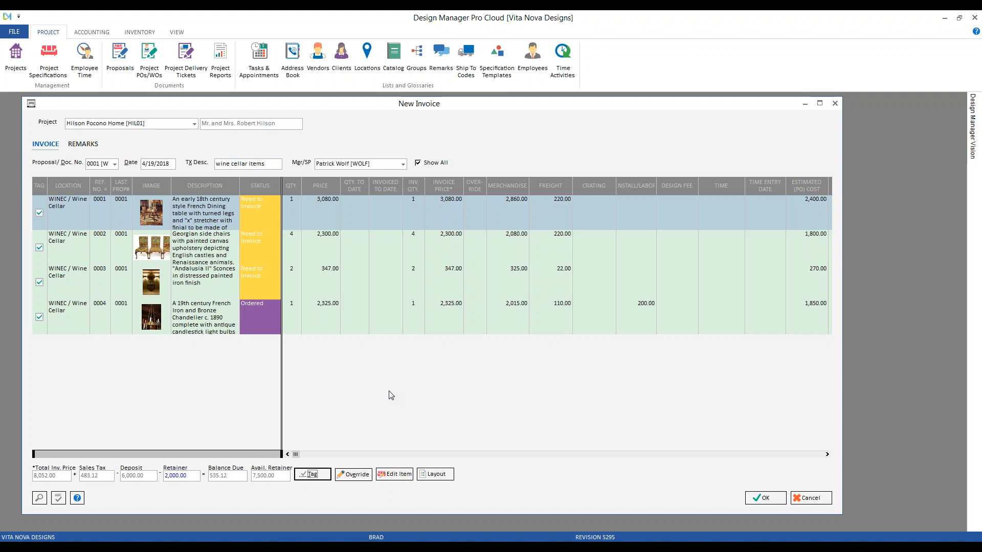
left_click(758, 499)
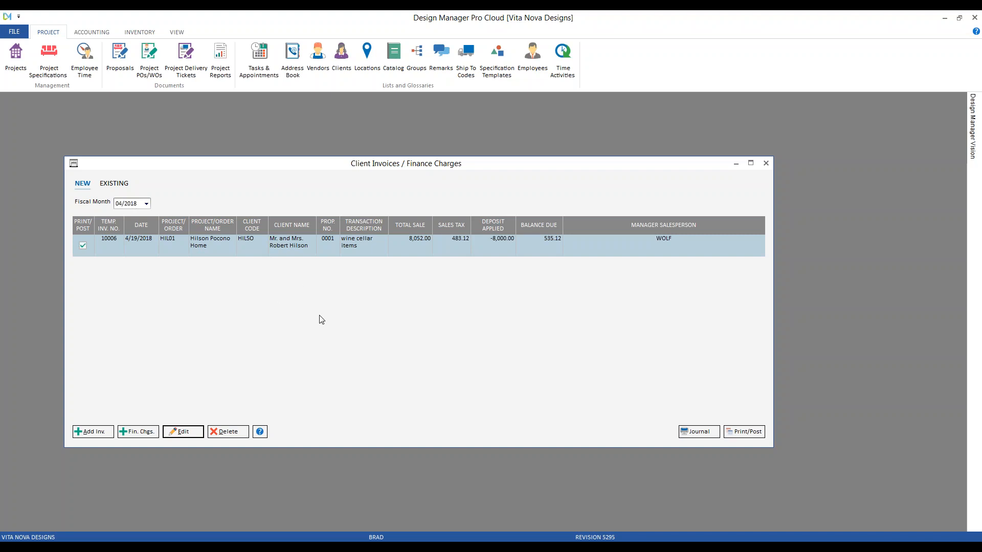
In the specifications of project HIL01, open merchandise component 001 of the item 0001 dining table for editing
left_click(49, 55)
type("hi")
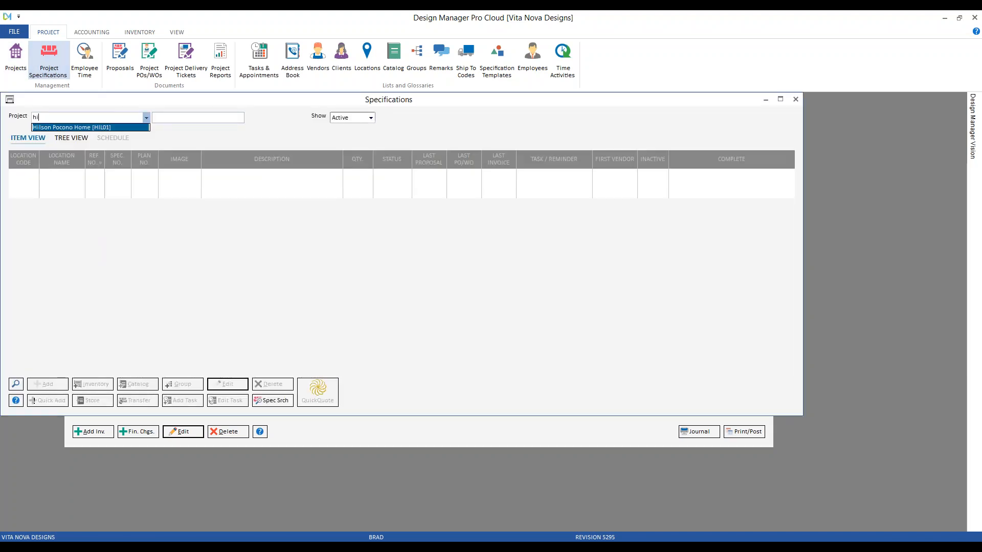
key("Return")
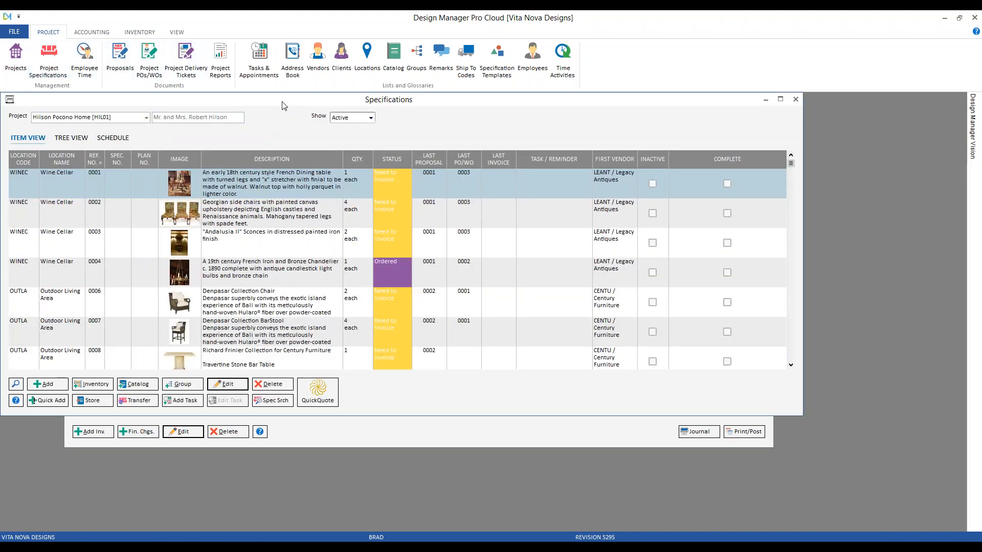
double_click(247, 190)
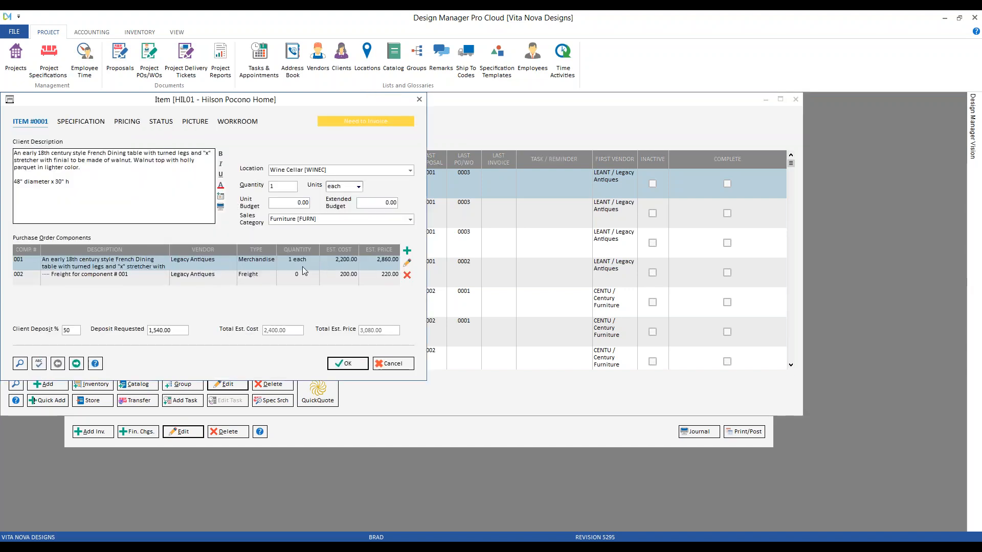
left_click(407, 264)
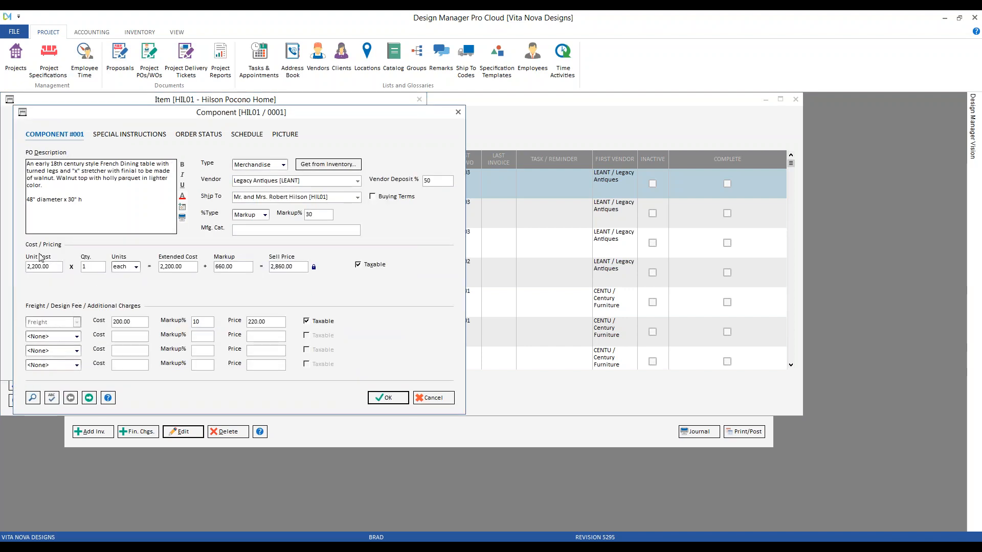
Set the dining table component's unit cost to 2,400.00, save the component and item, and close the specifications
left_click(35, 266)
type("4")
key("Tab")
left_click(388, 399)
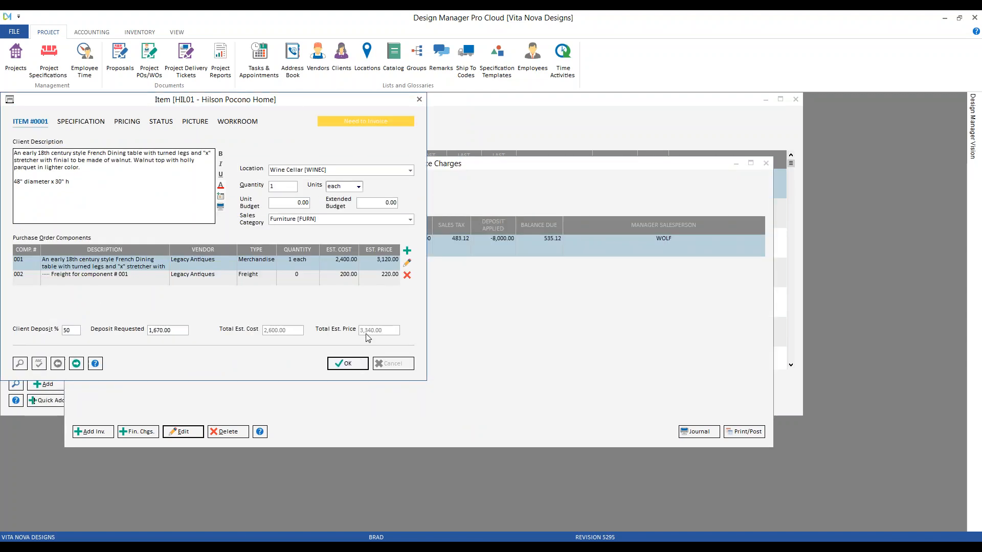
left_click(354, 363)
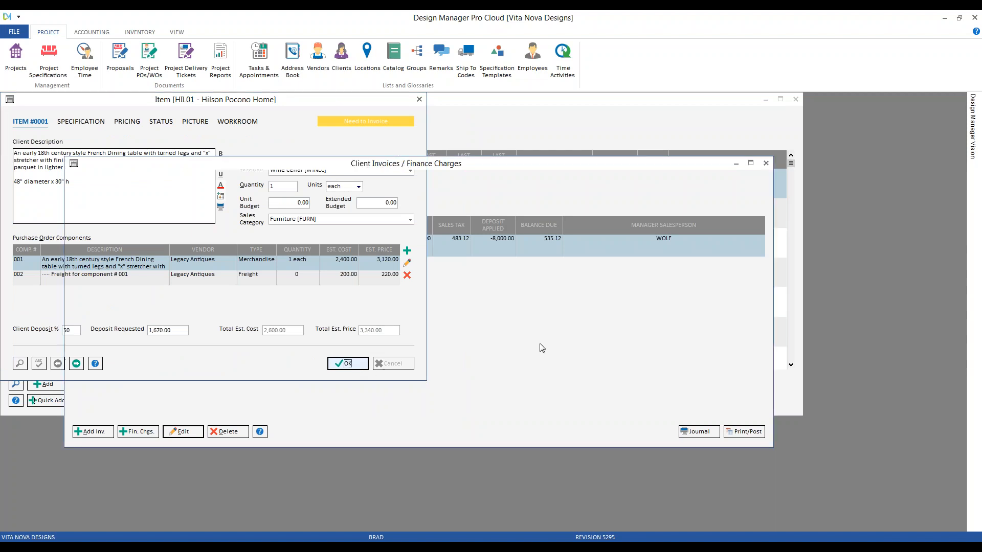
left_click(796, 99)
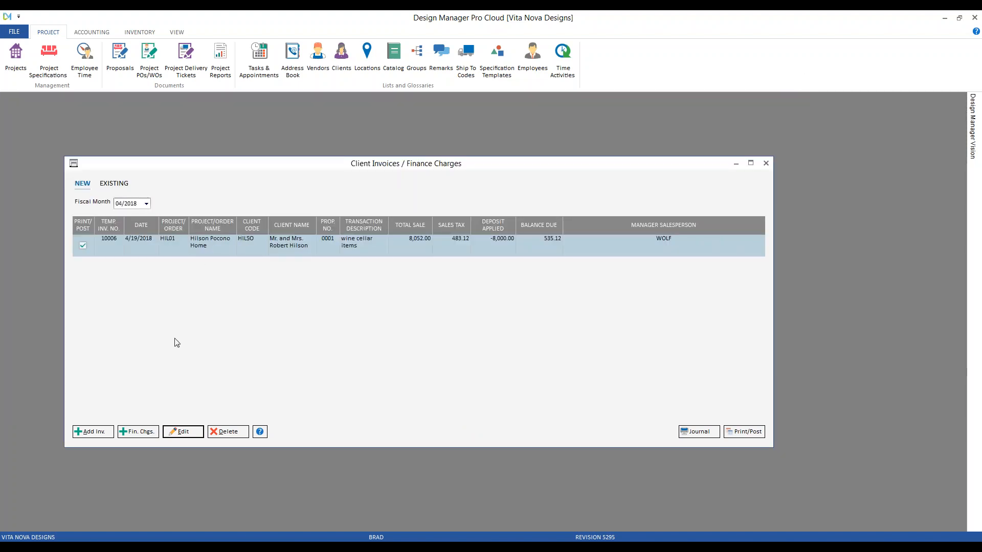
Reopen the wine cellar invoice for editing, check the price of item 0001, and save the invoice again
left_click(183, 432)
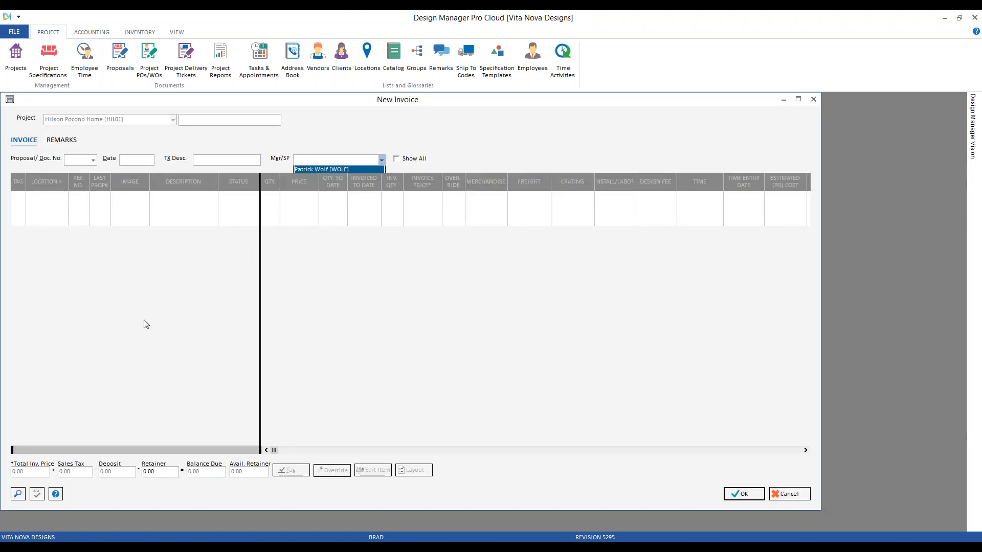
left_click(315, 201)
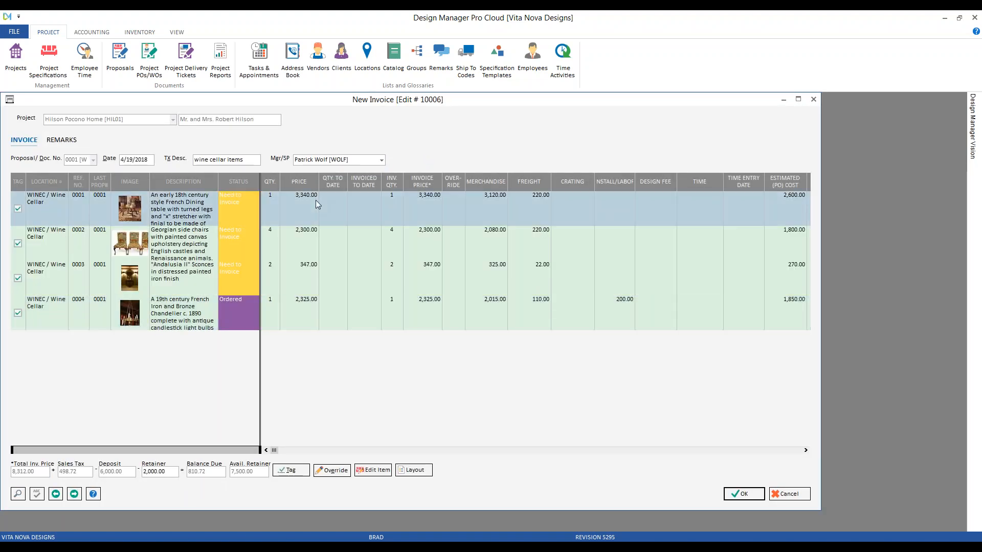
left_click(315, 201)
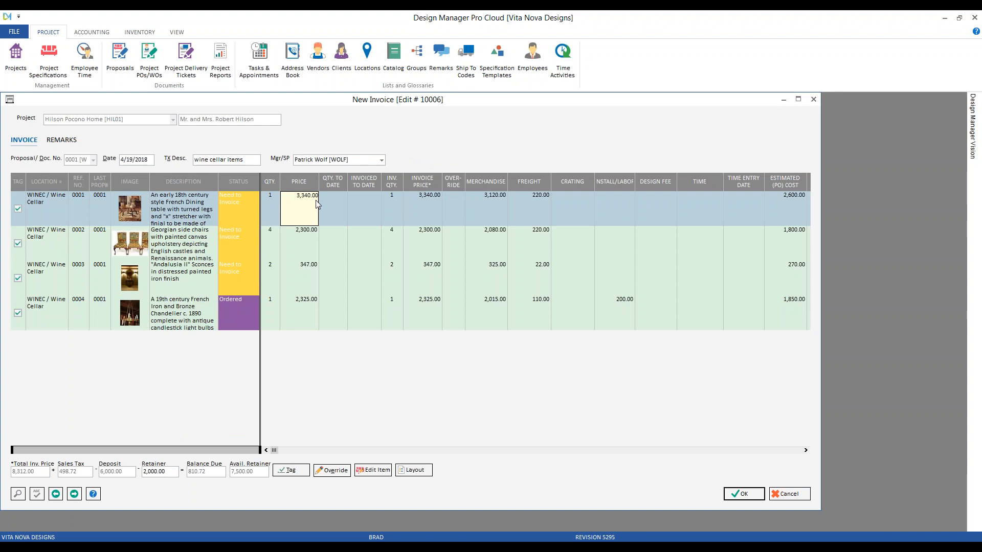
left_click(744, 494)
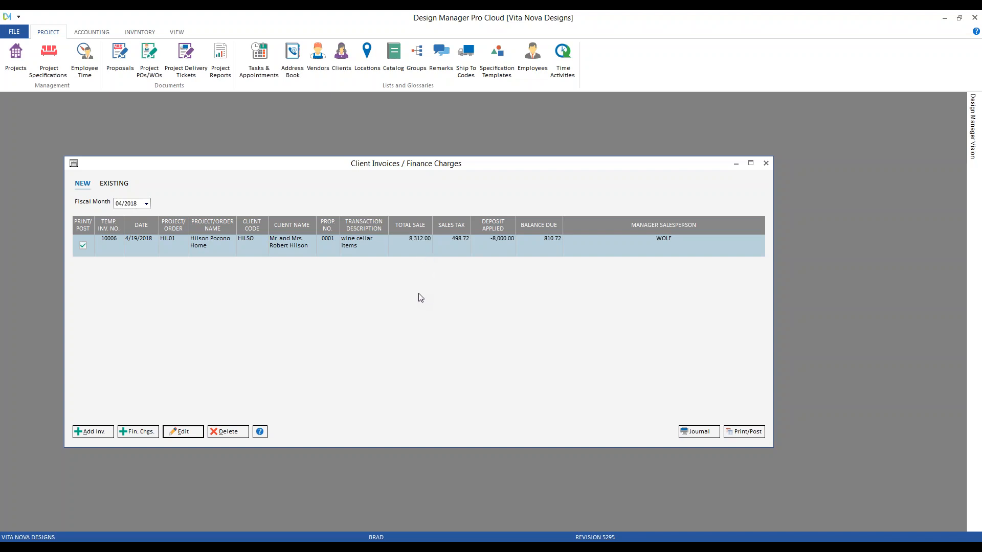
Start deleting the wine cellar invoice and decline the deletion
left_click(235, 433)
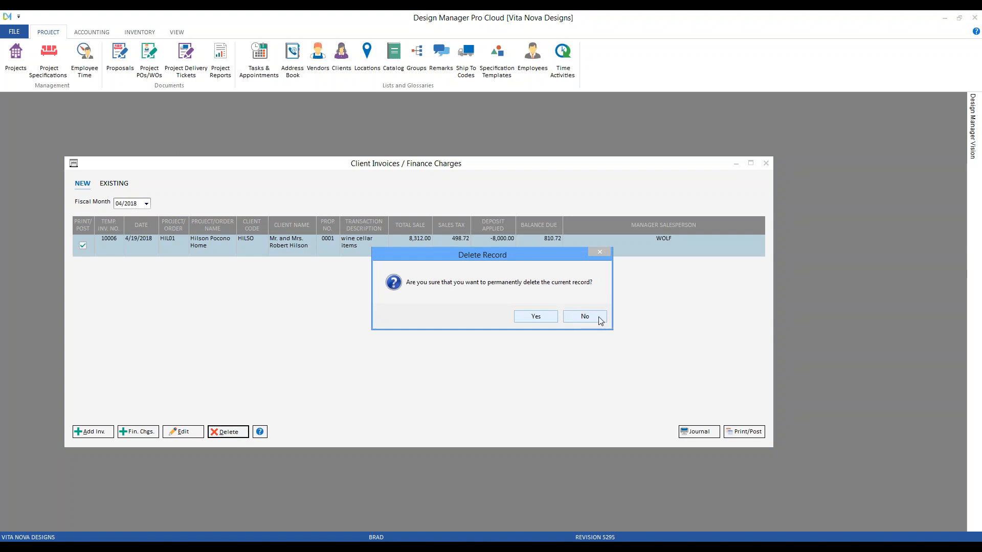
left_click(582, 315)
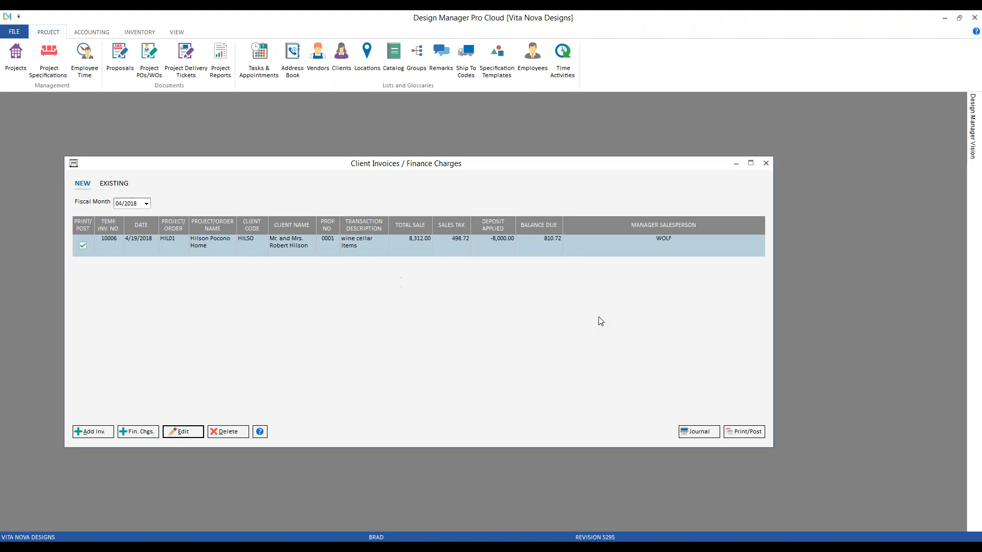
Preview the Client Invoice Posting List with the List Invoices detail, examine its totals and account summary, and close it
left_click(707, 436)
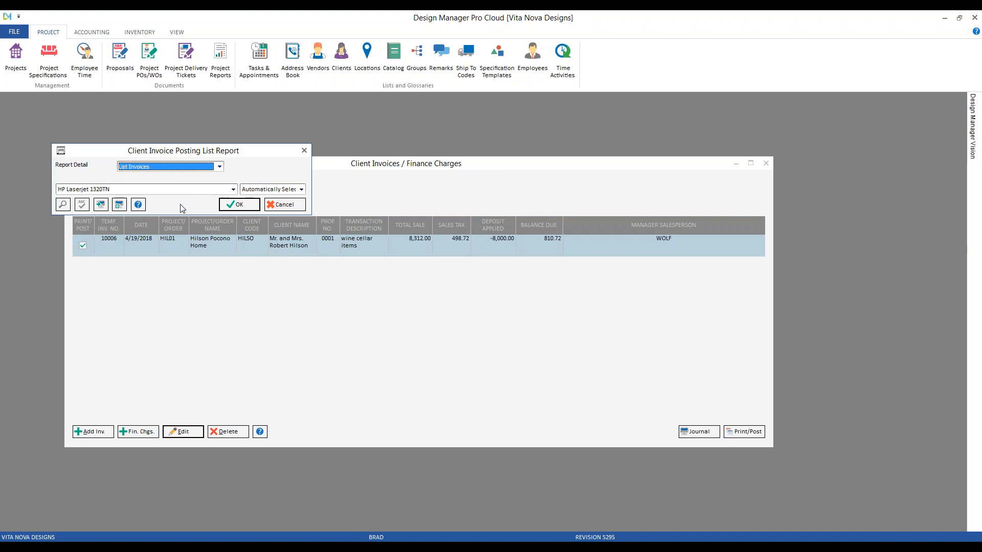
left_click(239, 204)
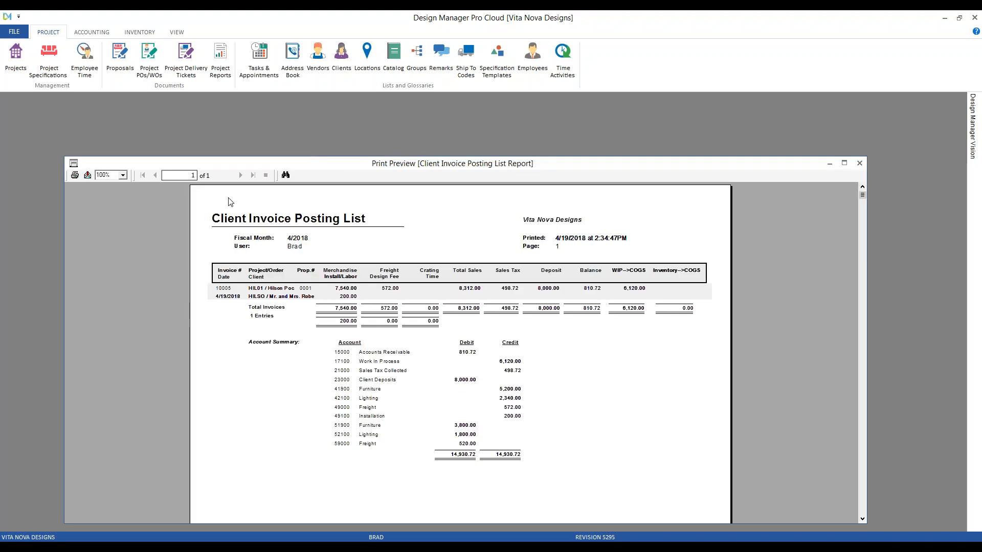
left_click(123, 175)
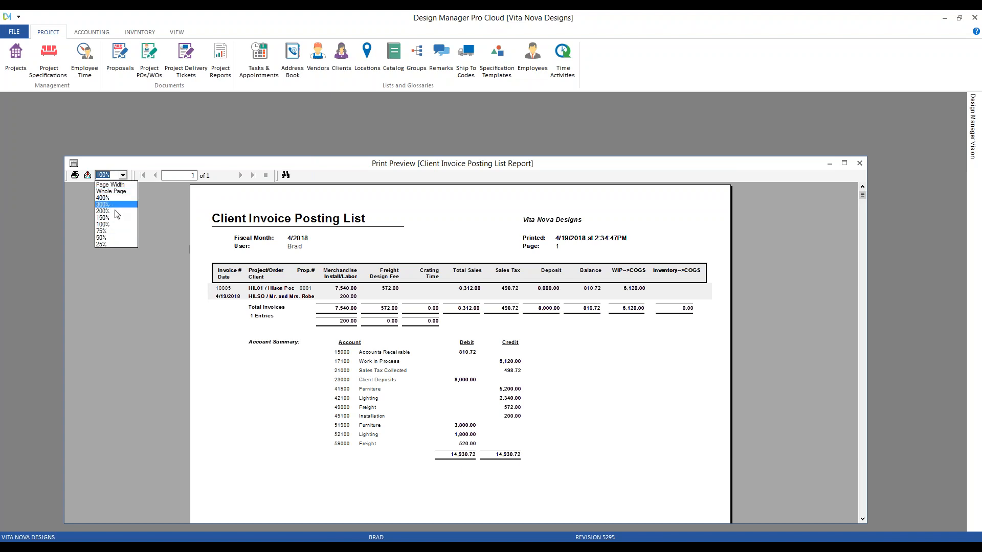
left_click(114, 219)
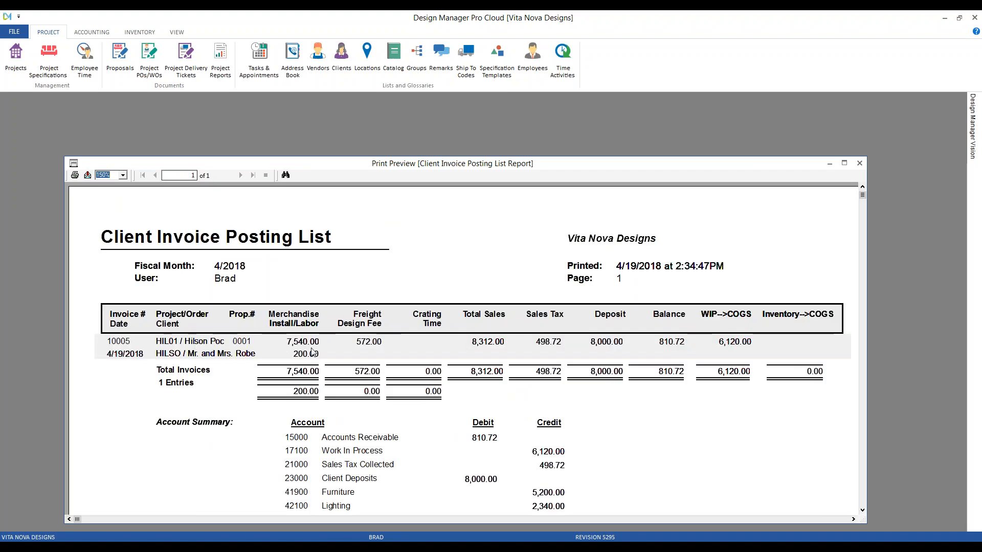
left_click_drag(367, 168, 328, 120)
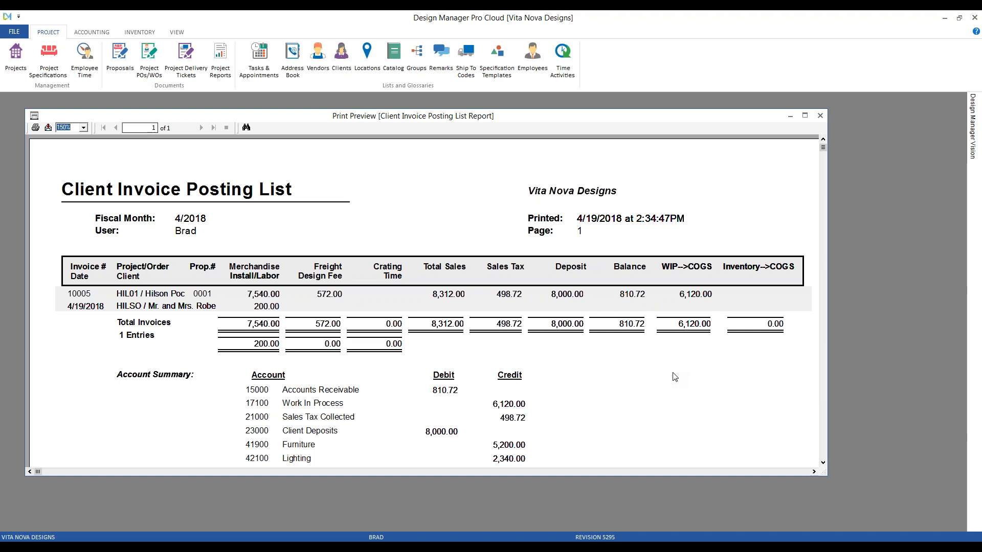
left_click(659, 385)
scroll(659, 386, "down", 3)
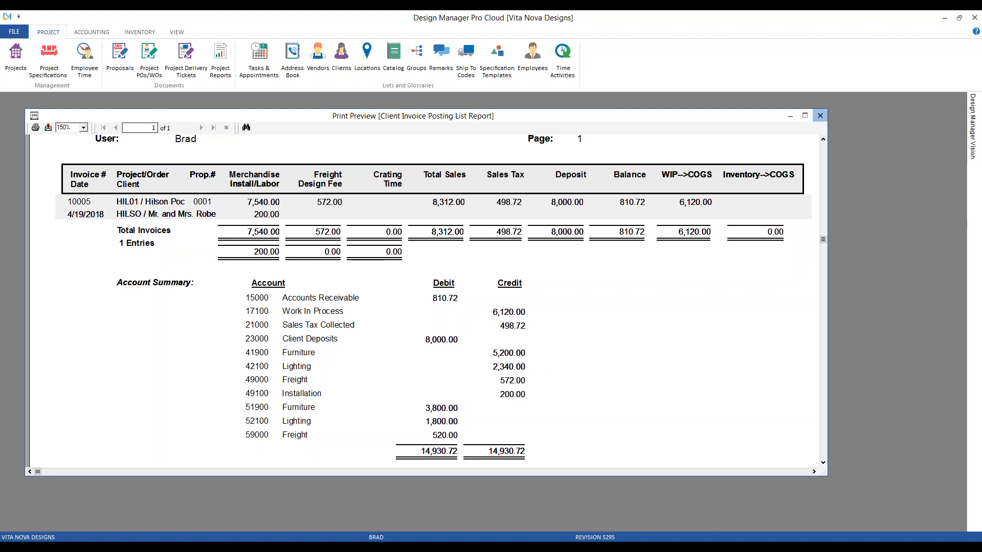
left_click(820, 115)
Preview the Client Invoice Posting List with the item listing detail, examine the item prices and totals at 150%, and close it
left_click(700, 431)
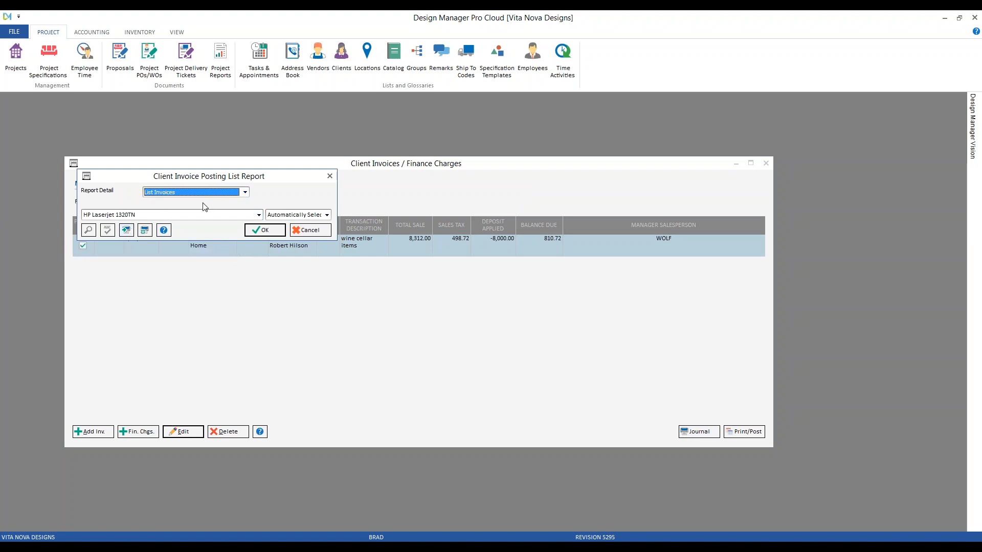
left_click(188, 194)
left_click(188, 209)
left_click(264, 230)
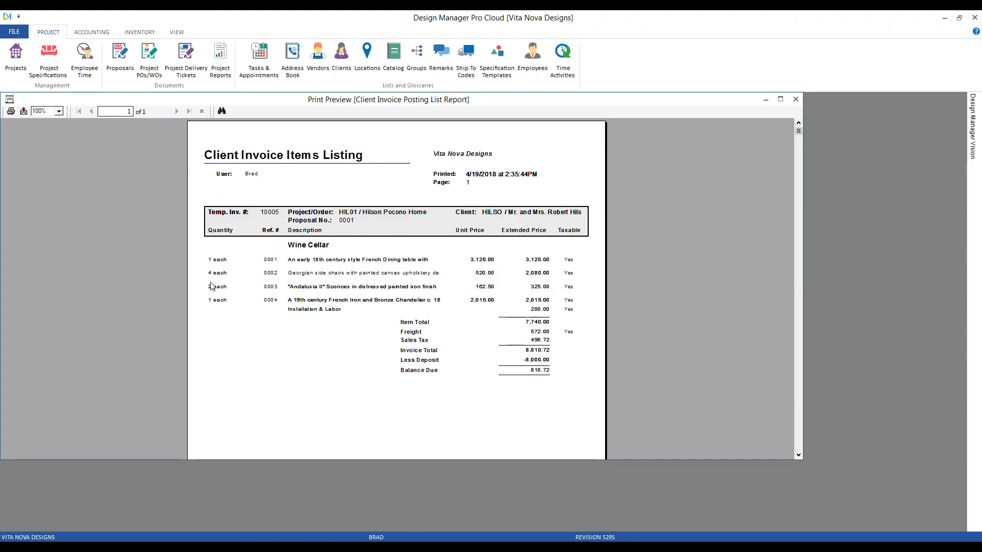
left_click(58, 111)
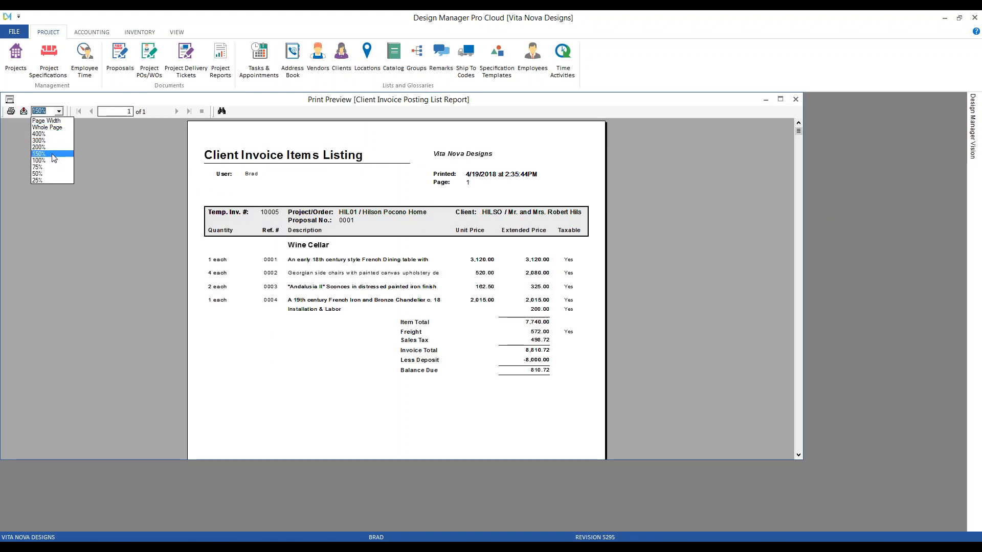
left_click(41, 148)
scroll(324, 394, "down", 1)
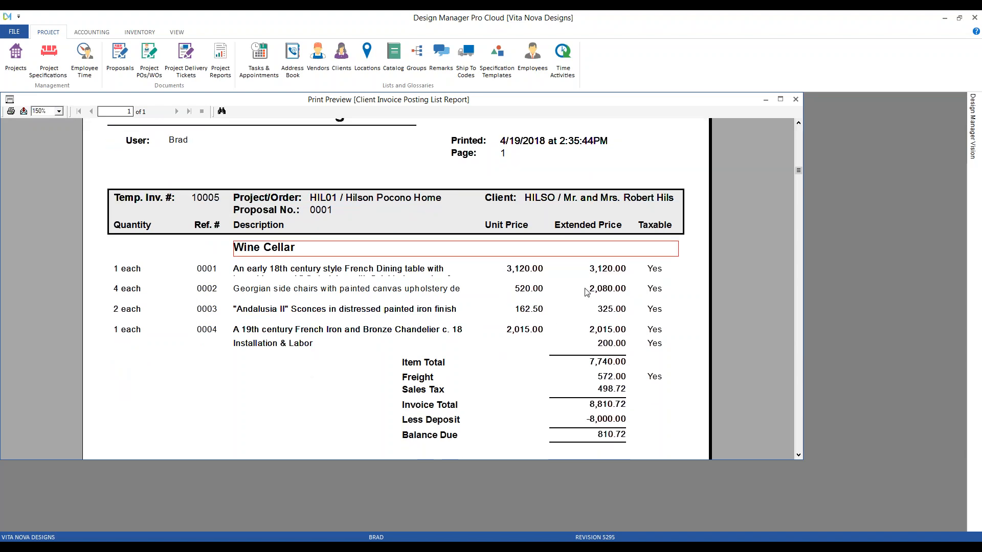
left_click(796, 100)
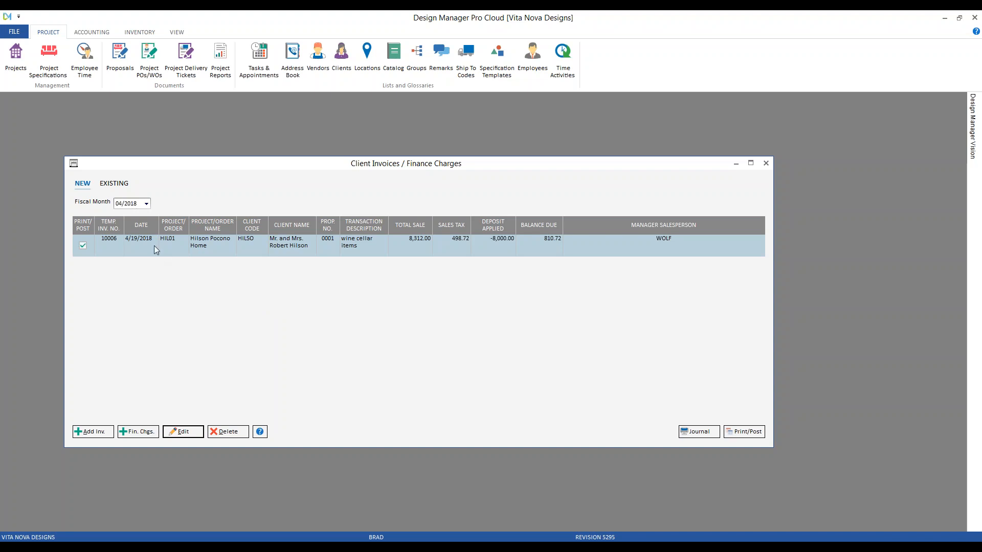
Check the fiscal month choices, keep 04/2018, and generate the wine cellar invoice's print preview in Modern style with pictures
left_click(145, 204)
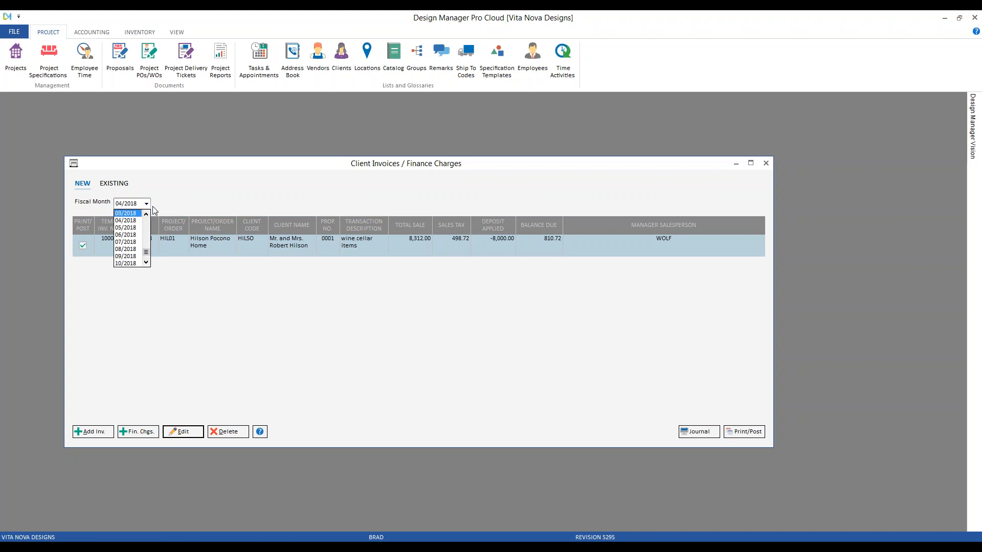
left_click(179, 198)
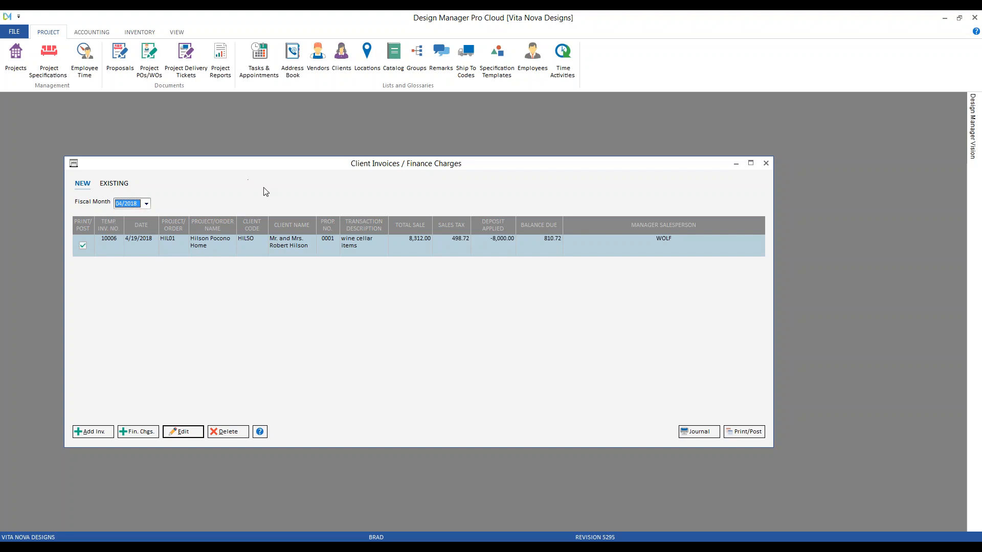
left_click(748, 434)
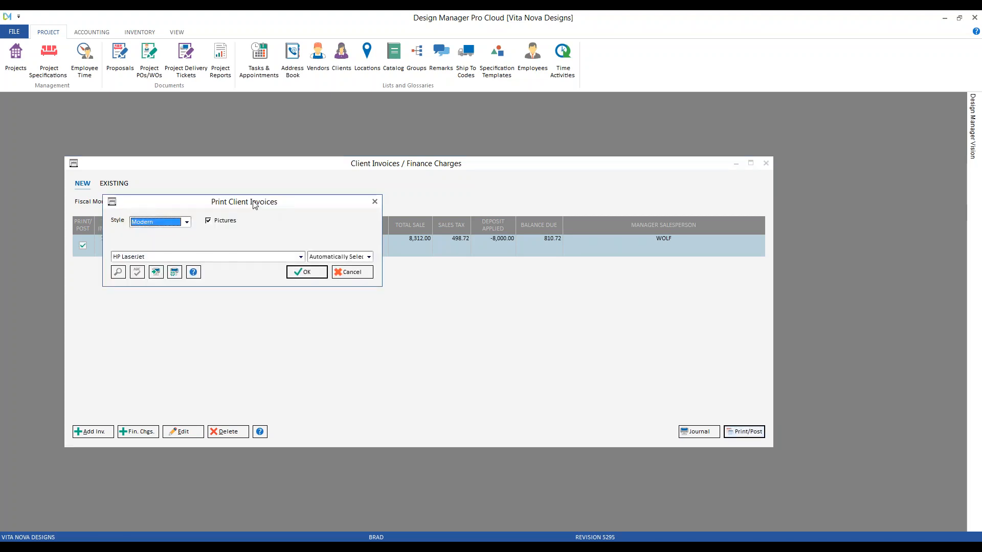
left_click_drag(252, 202, 247, 188)
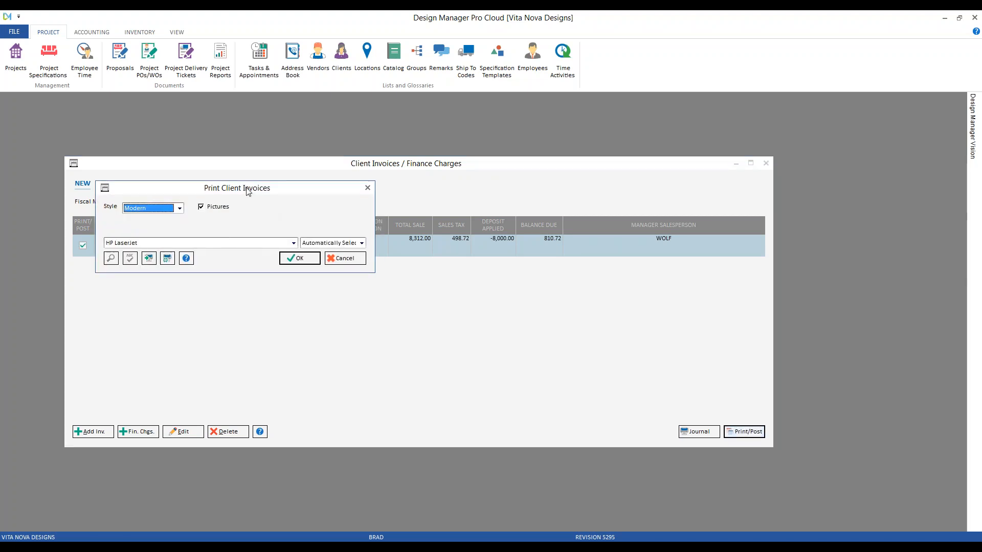
left_click(180, 210)
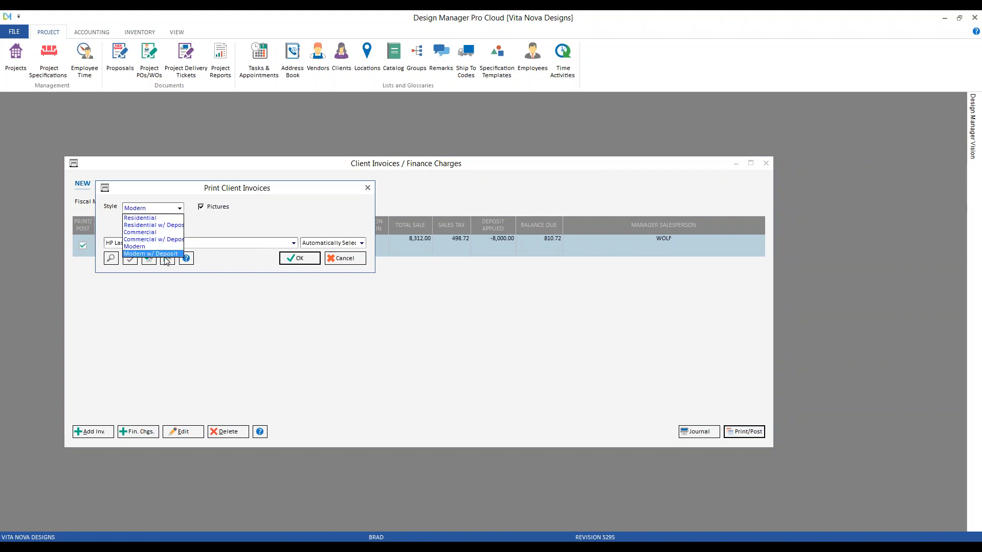
left_click(197, 220)
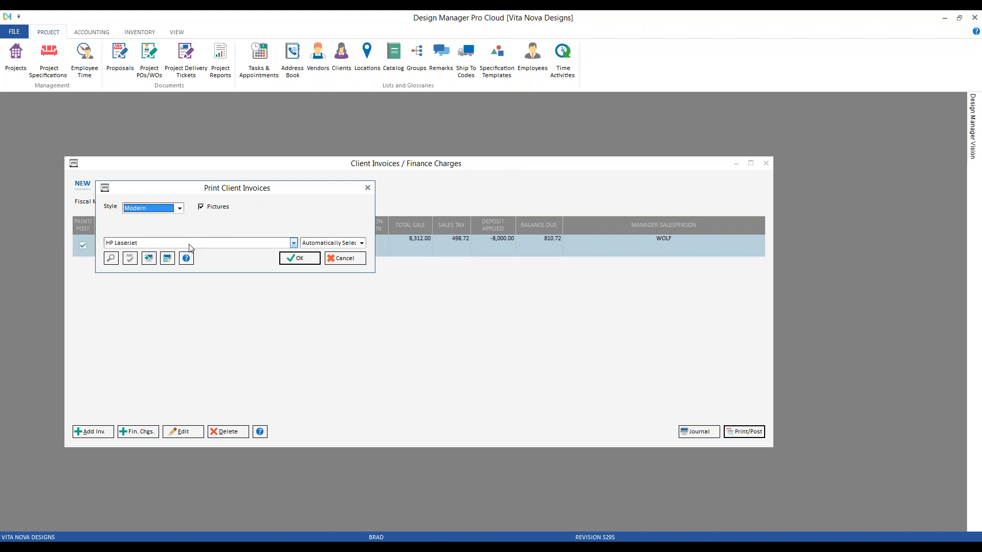
left_click(148, 257)
left_click(150, 259)
left_click(314, 261)
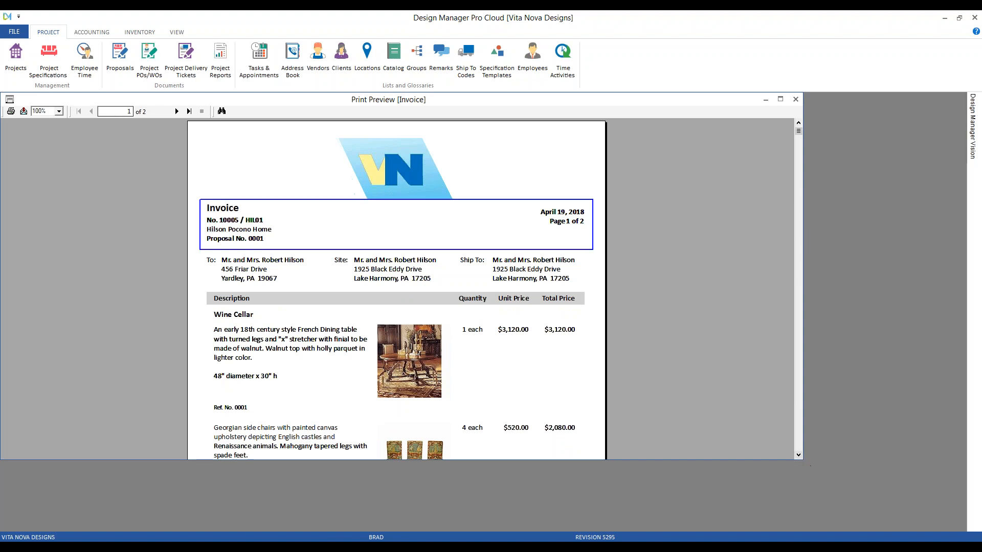
left_click_drag(787, 460, 780, 504)
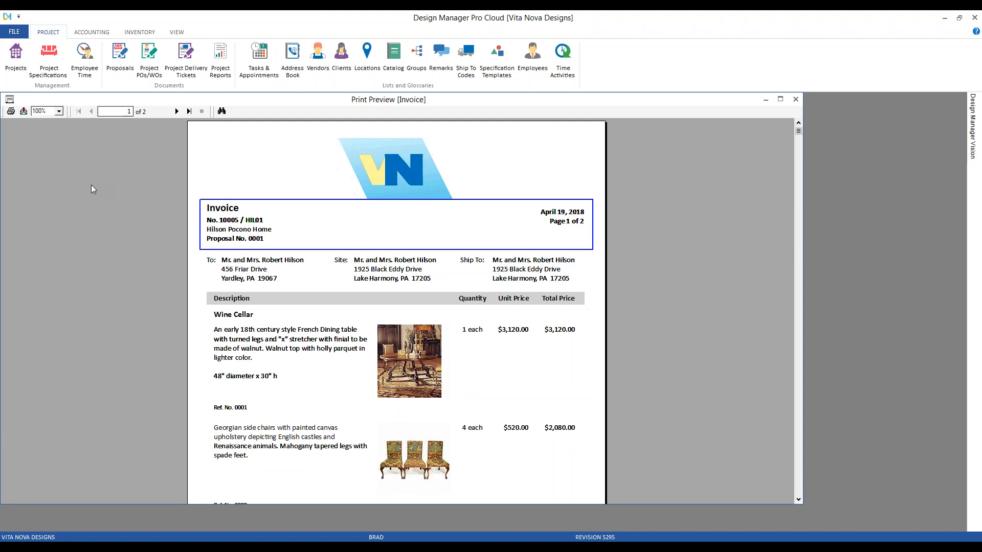
Start emailing the invoice with Invoice.pdf attached, look over the message fields, and cancel the email
left_click(25, 112)
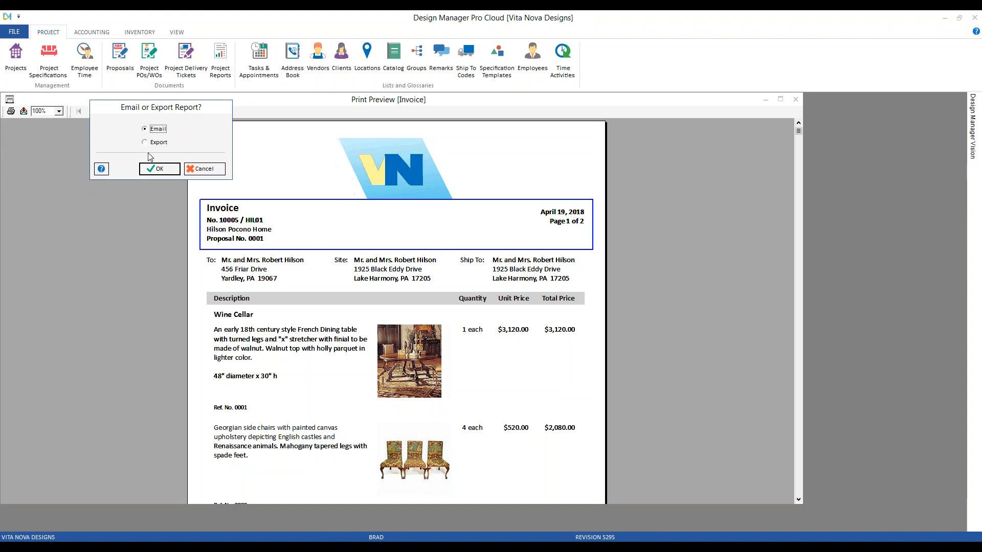
left_click(159, 169)
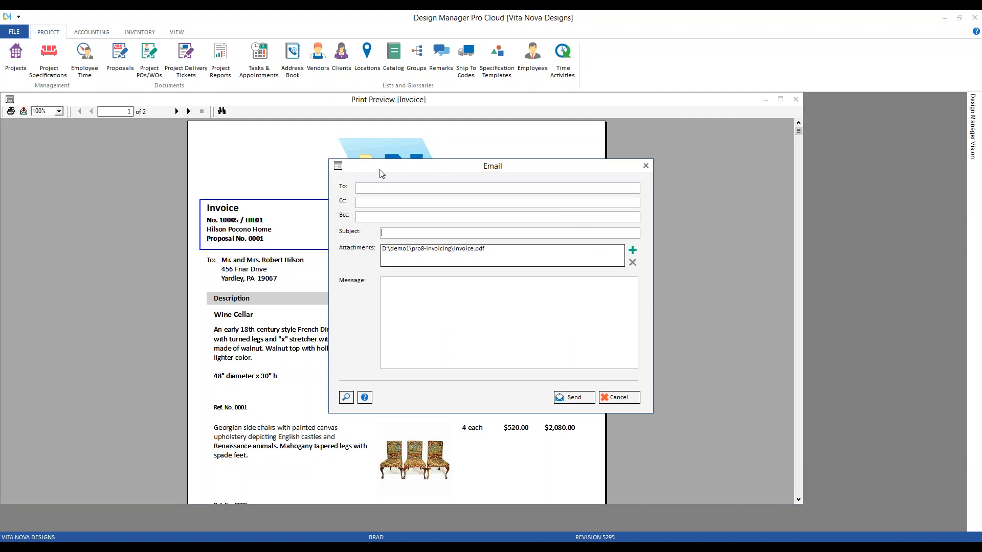
left_click(373, 187)
left_click(512, 250)
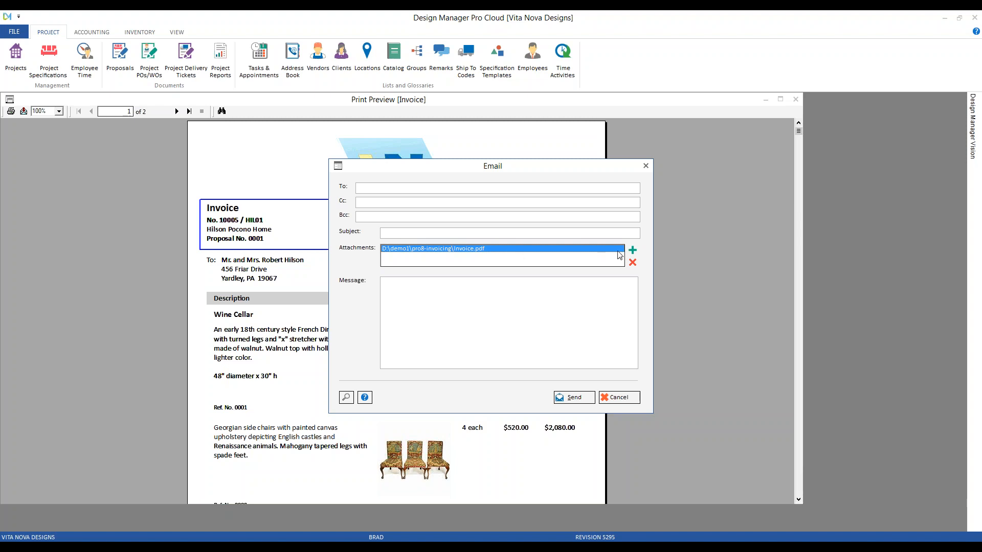
left_click(538, 297)
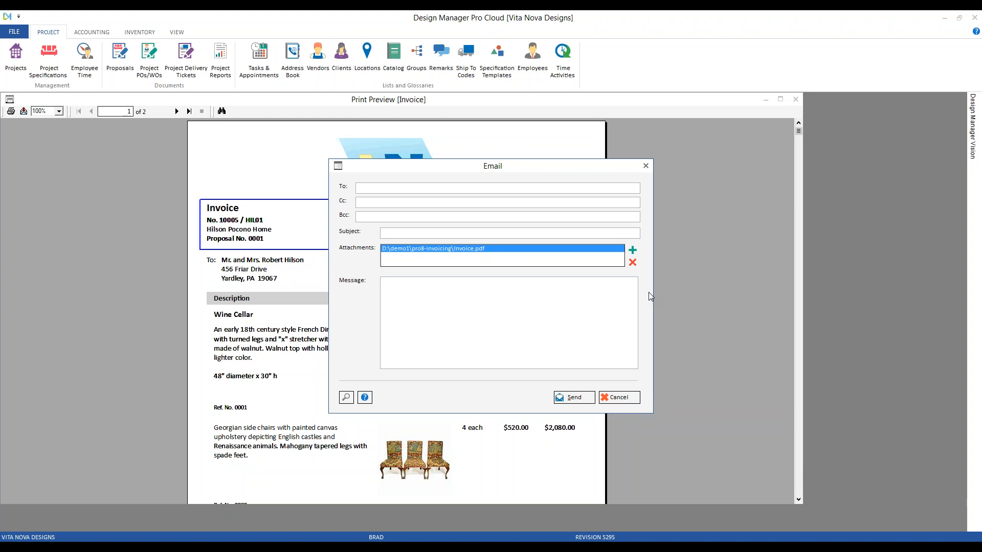
left_click(635, 398)
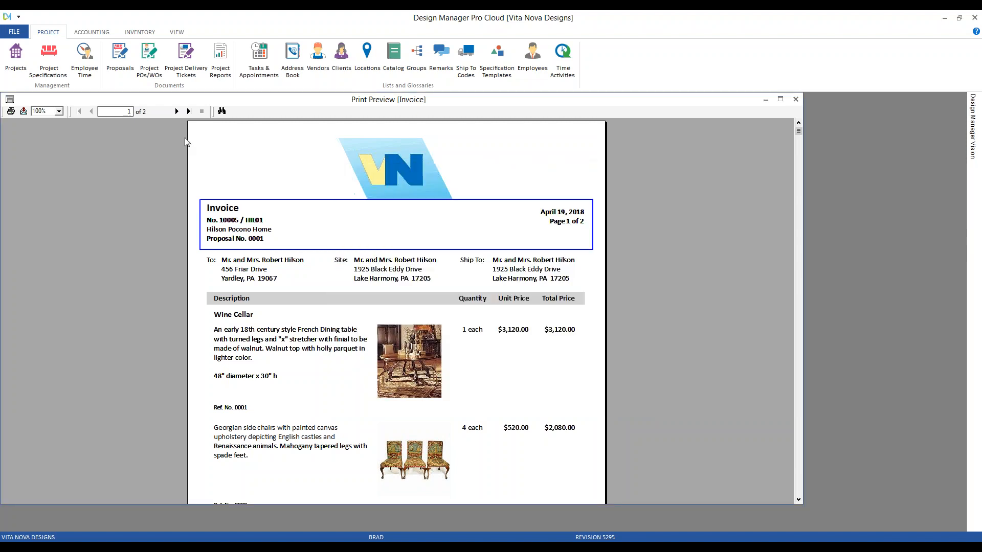
Open the email or export choice for the invoice, select Export, and cancel
left_click(23, 111)
left_click(172, 156)
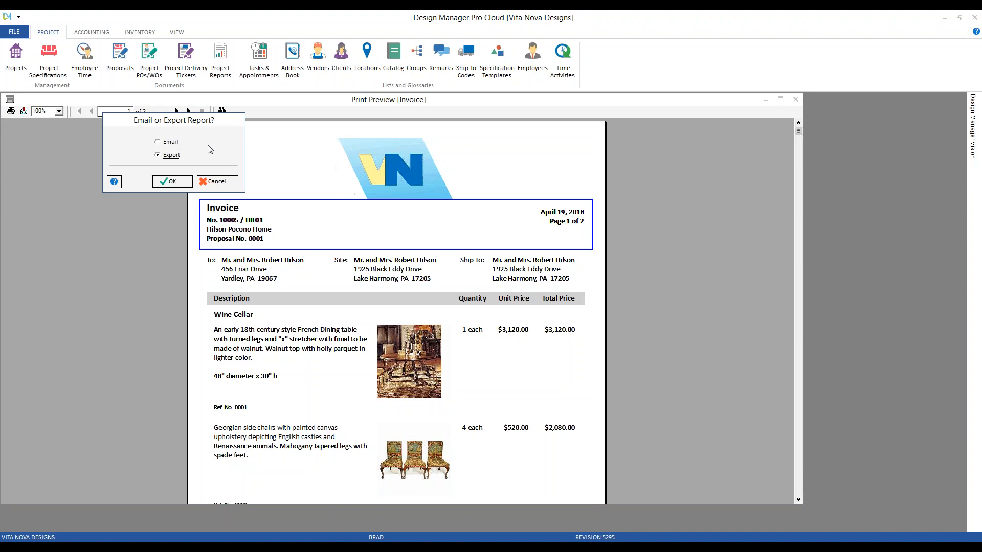
left_click(221, 181)
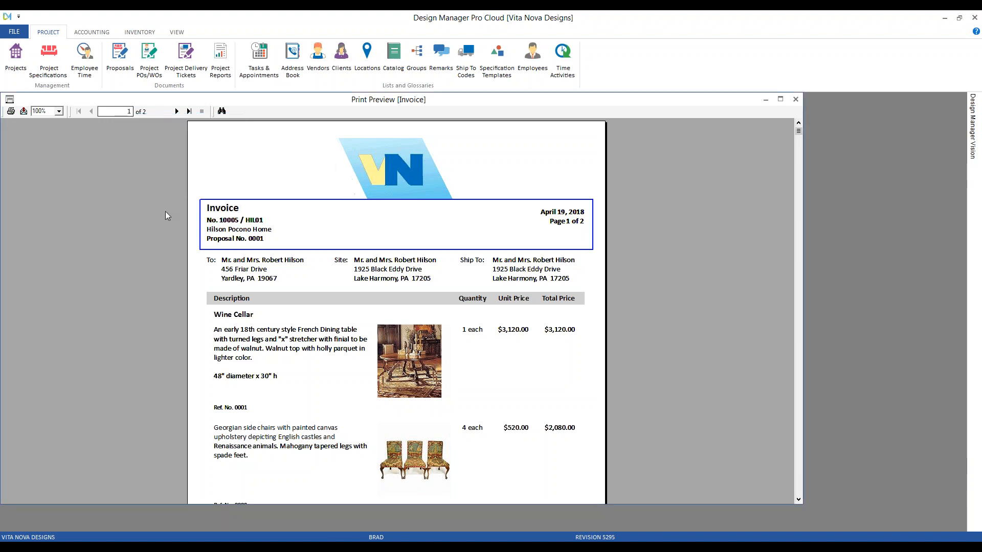
Review both pages of the invoice, close the preview, and accept posting the invoice into fiscal 04/2018
scroll(569, 265, "down", 3)
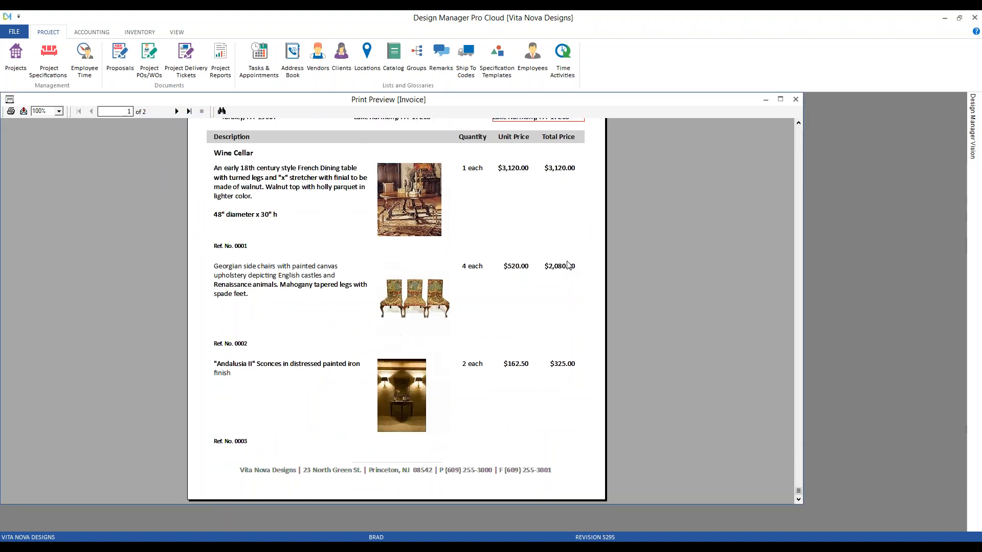
left_click(178, 112)
scroll(661, 241, "up", 3)
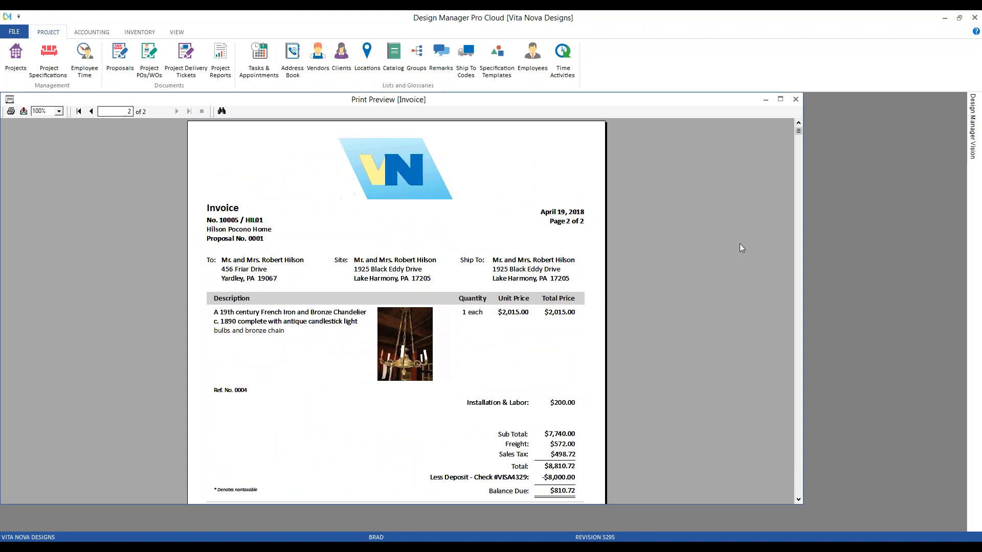
left_click(796, 100)
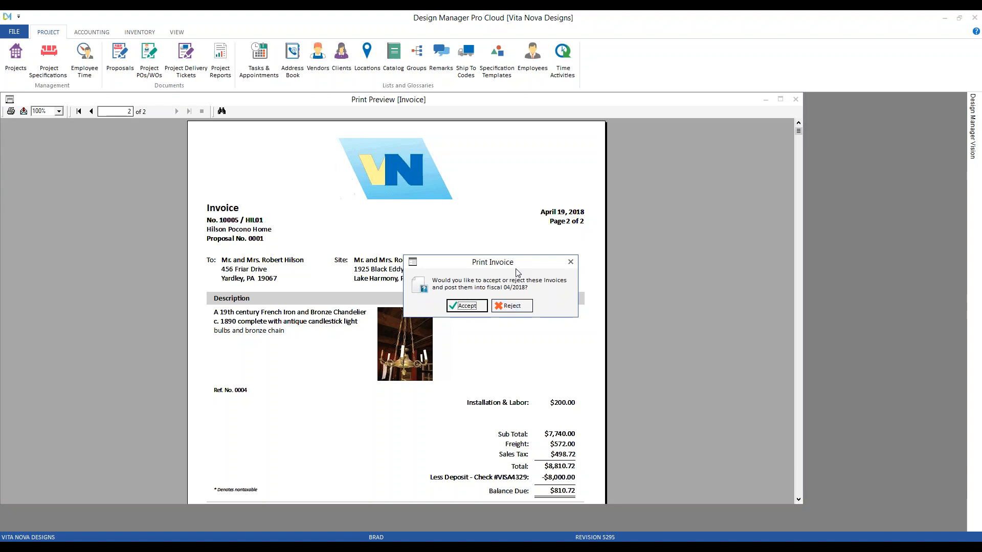
left_click(467, 305)
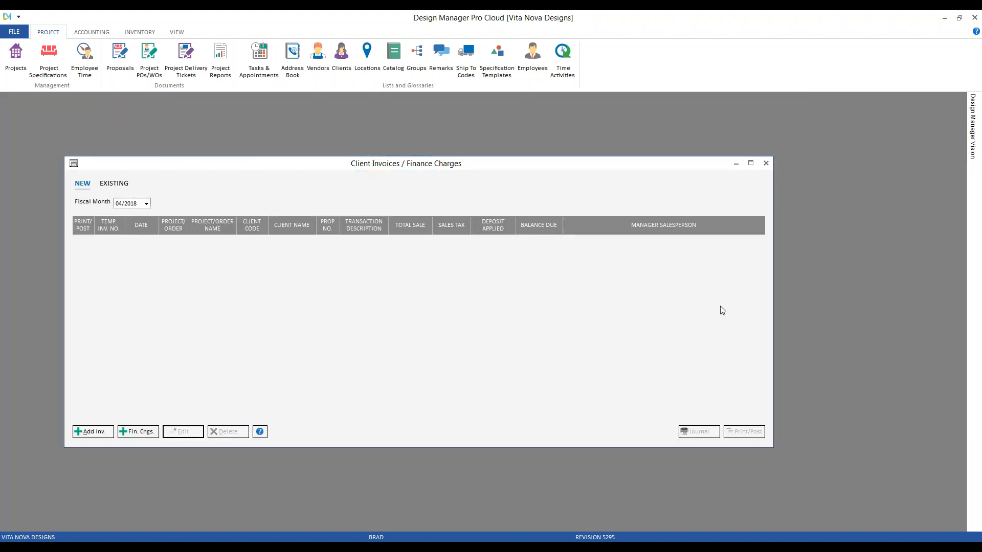
Among the existing invoices, preview a re-print of the 12/20/2017 Pennington Home invoice in Modern style with pictures, and close it
left_click(122, 186)
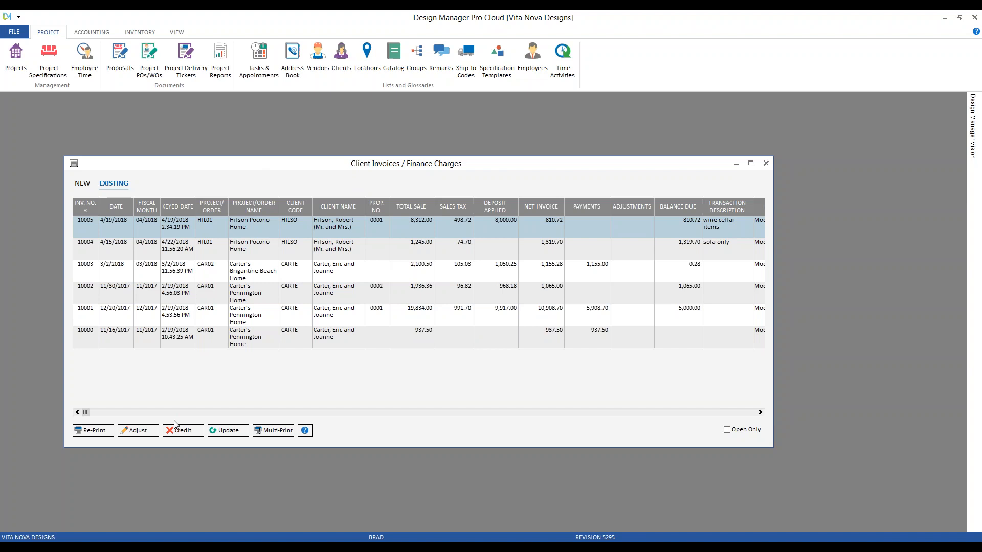
left_click(395, 321)
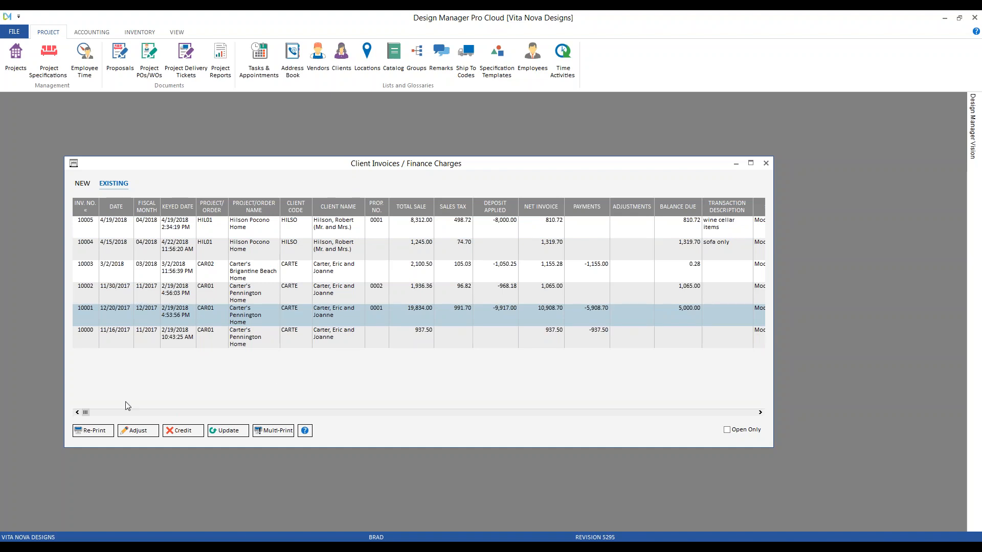
left_click(104, 432)
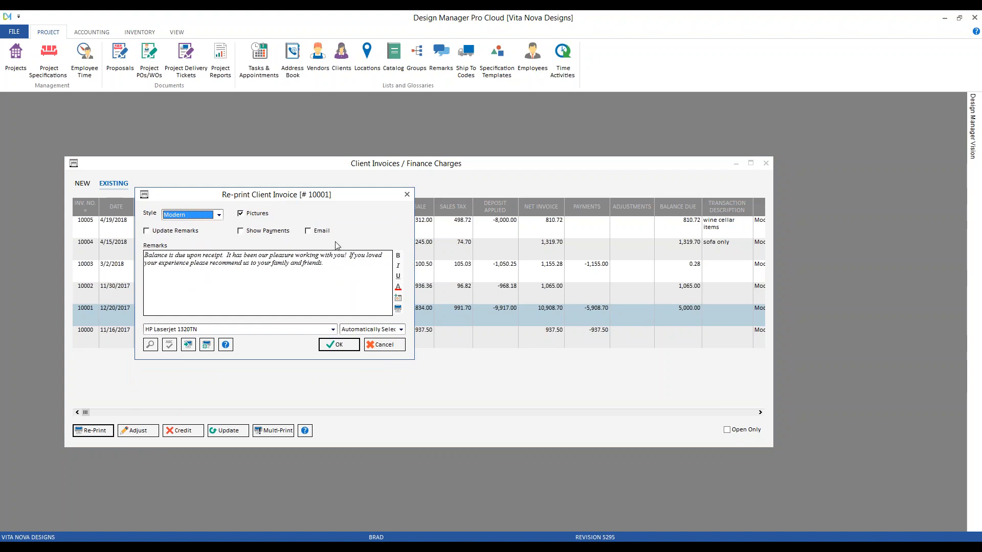
left_click(340, 345)
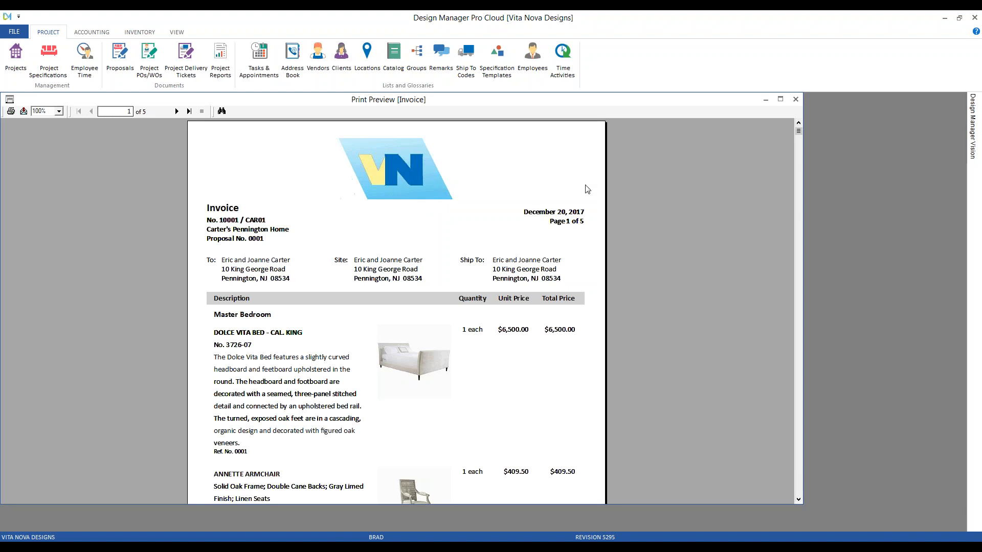
left_click(796, 100)
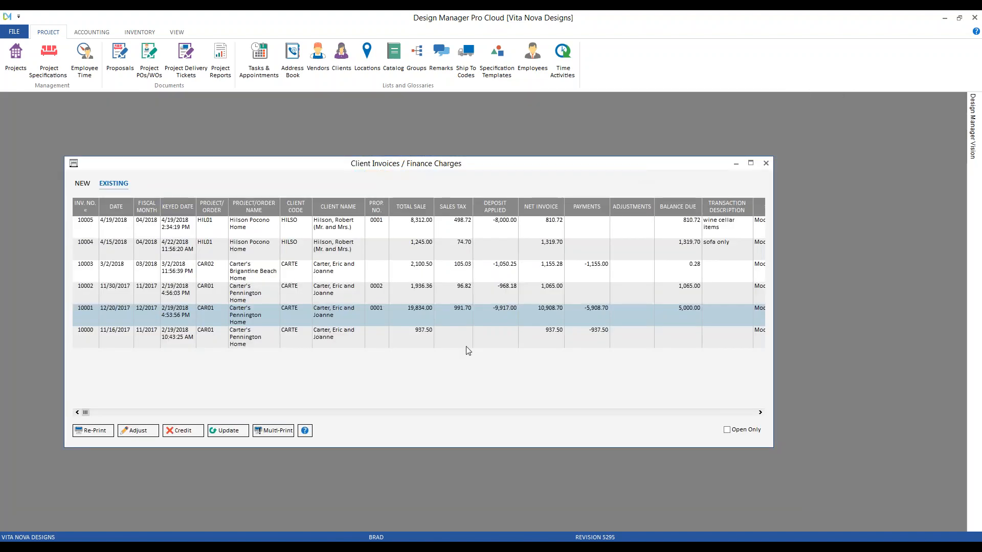
Reopen the re-print options for the 12/20/2017 Pennington Home invoice and turn on Show Payments
left_click(93, 431)
left_click_drag(94, 99, 232, 167)
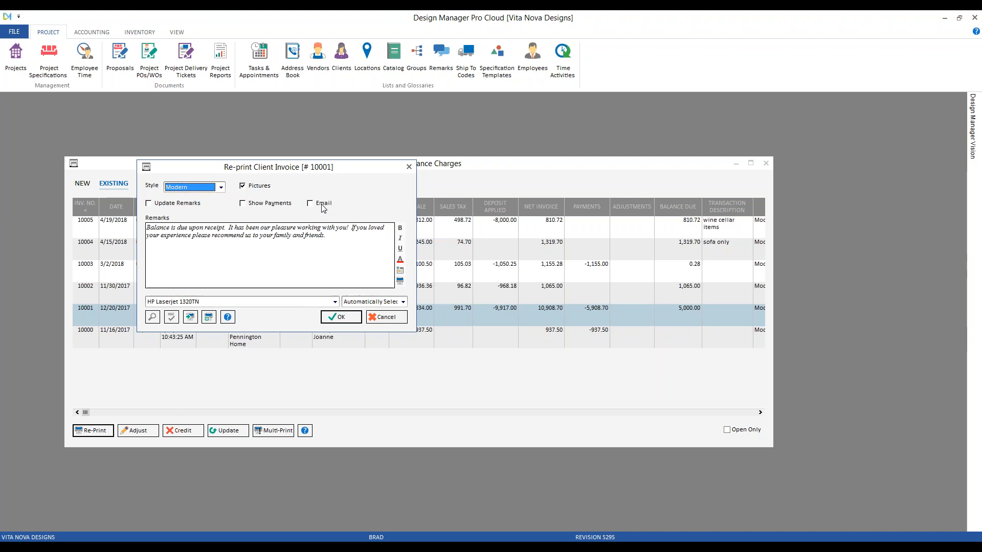
left_click(275, 204)
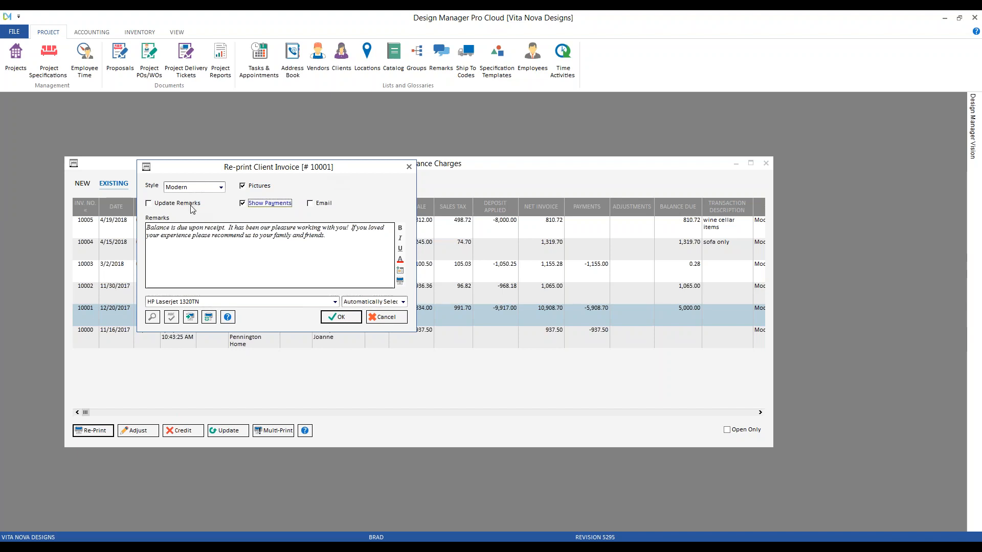
left_click(344, 239)
Enable Update Remarks and add the stored INV2 remark thanking the client for the payment
left_click(188, 206)
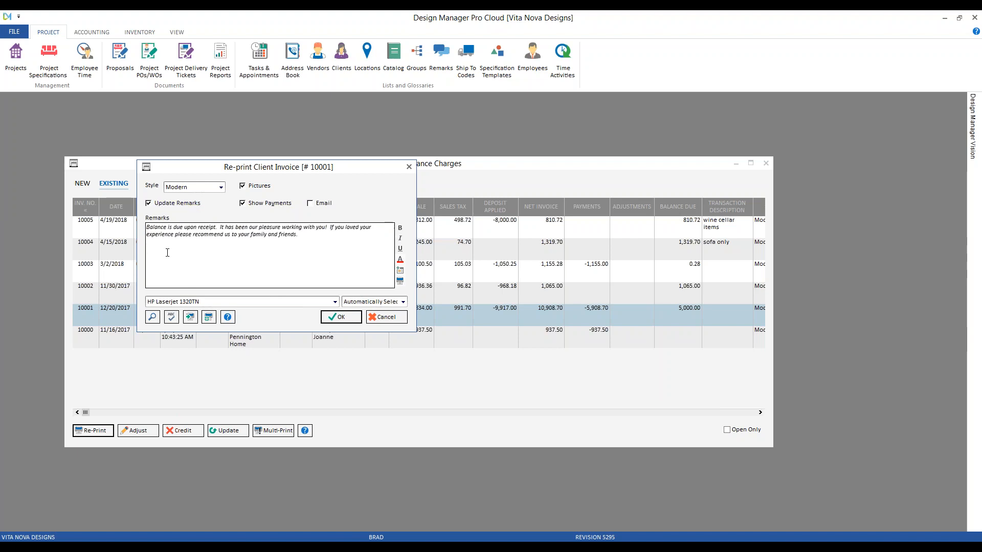
left_click(152, 317)
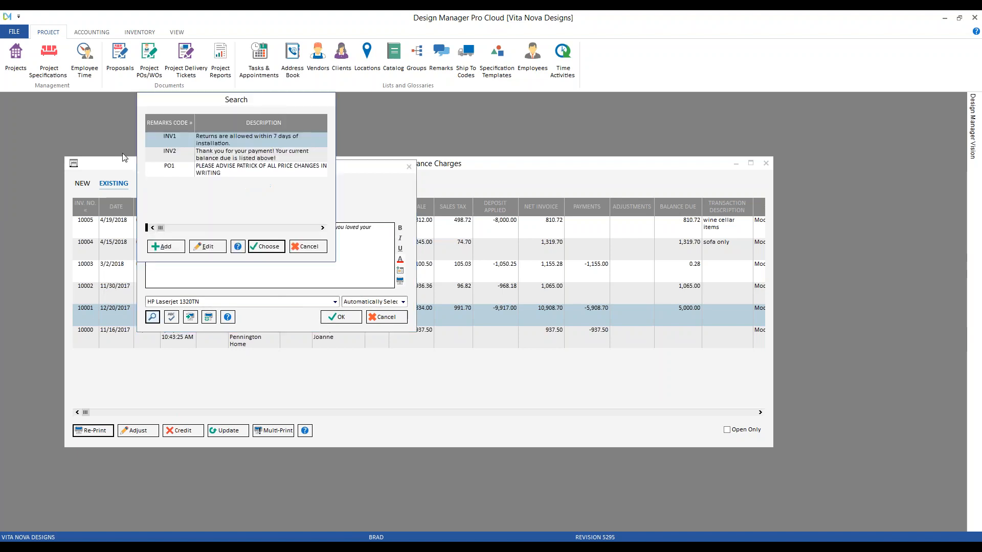
left_click(231, 157)
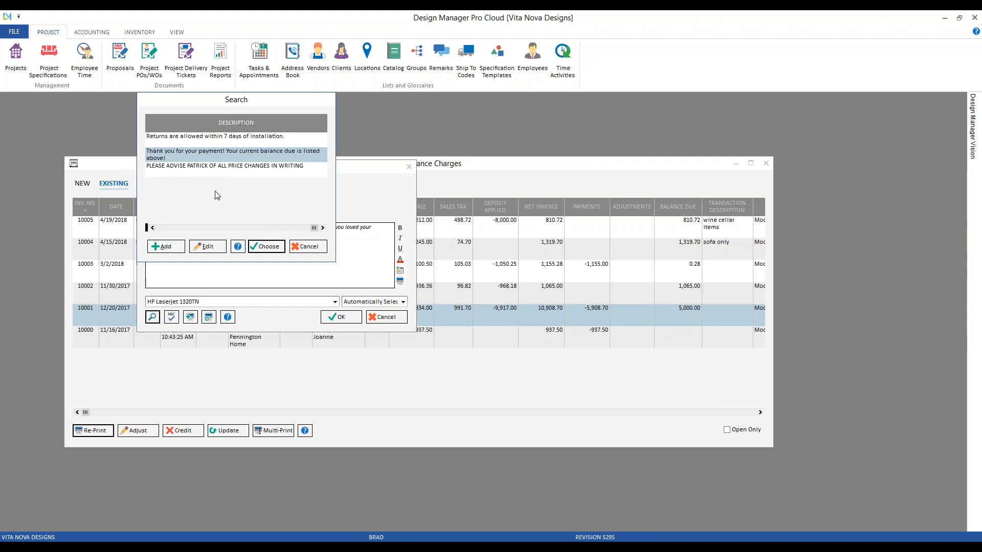
left_click(269, 248)
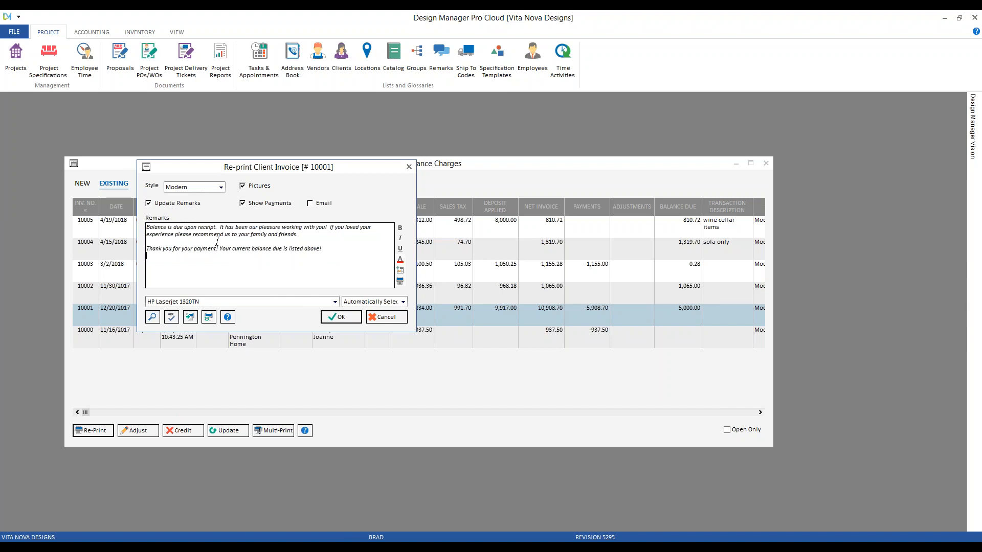
Run the re-print with the updated remarks, examine the payments and remarks on the last page, and check the saved remarks in the re-print options
left_click(340, 317)
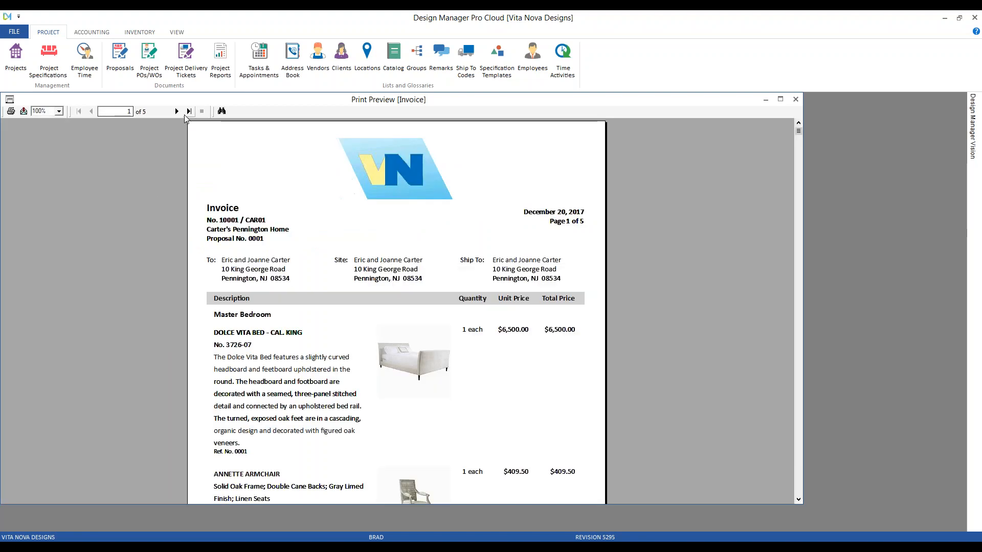
left_click(189, 111)
scroll(307, 197, "down", 3)
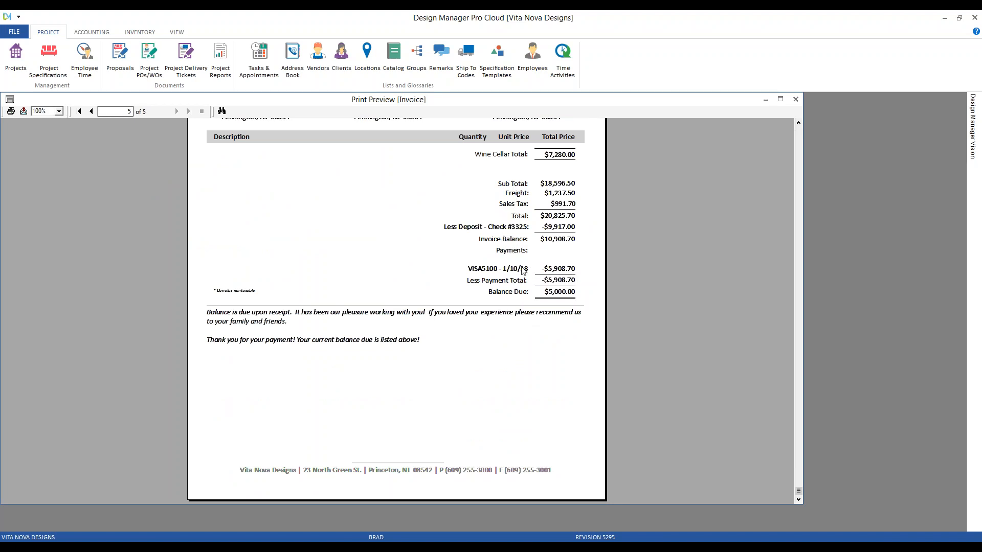
left_click_drag(576, 105, 540, 337)
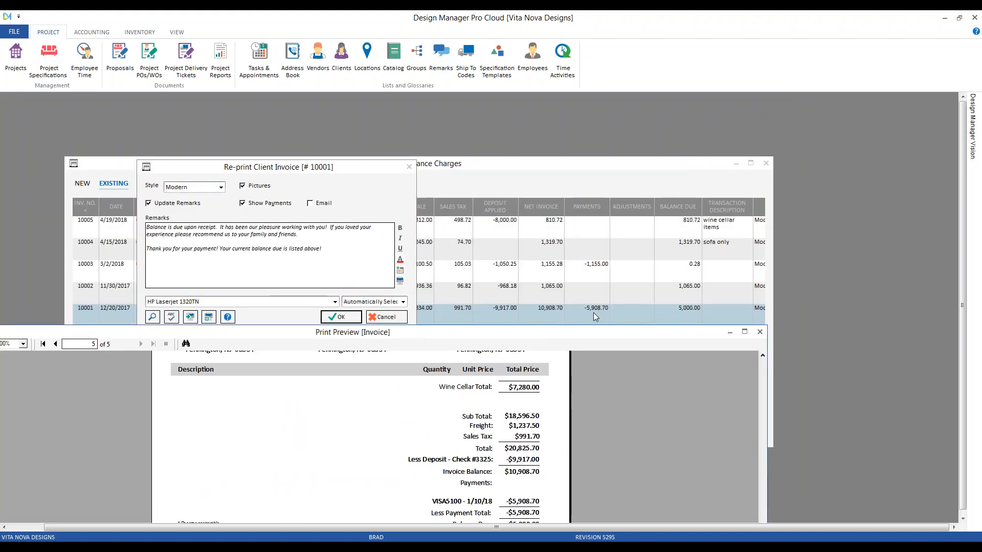
left_click_drag(616, 329, 705, 122)
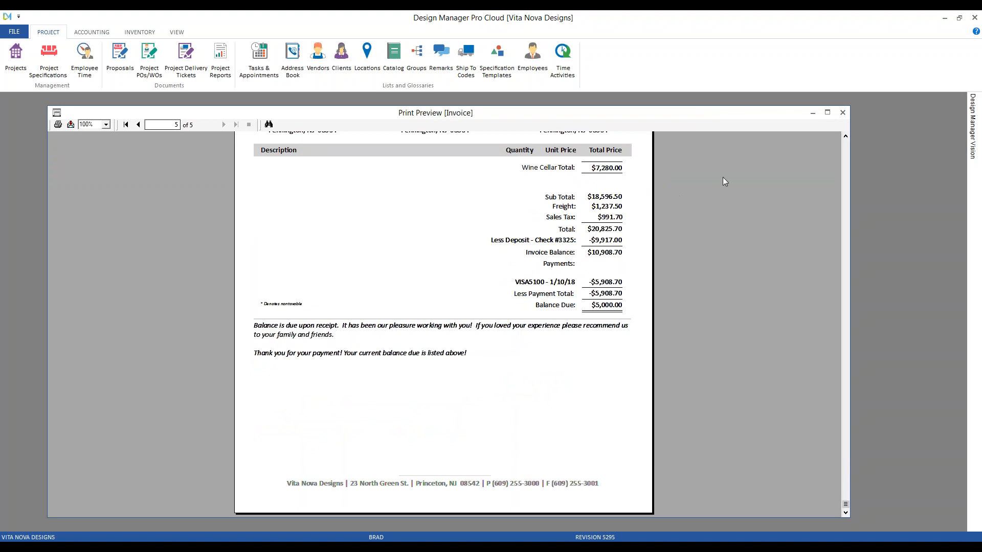
left_click(843, 112)
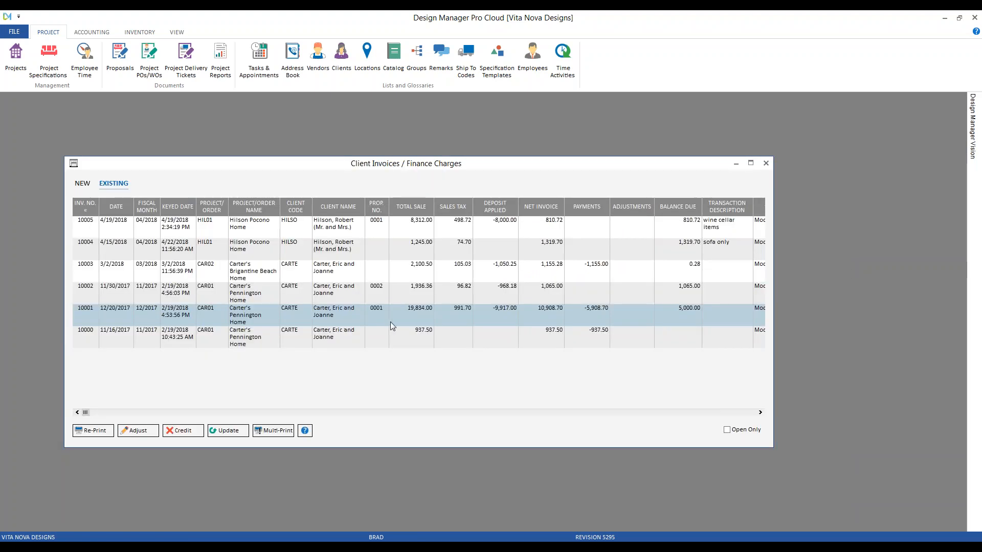
left_click(93, 430)
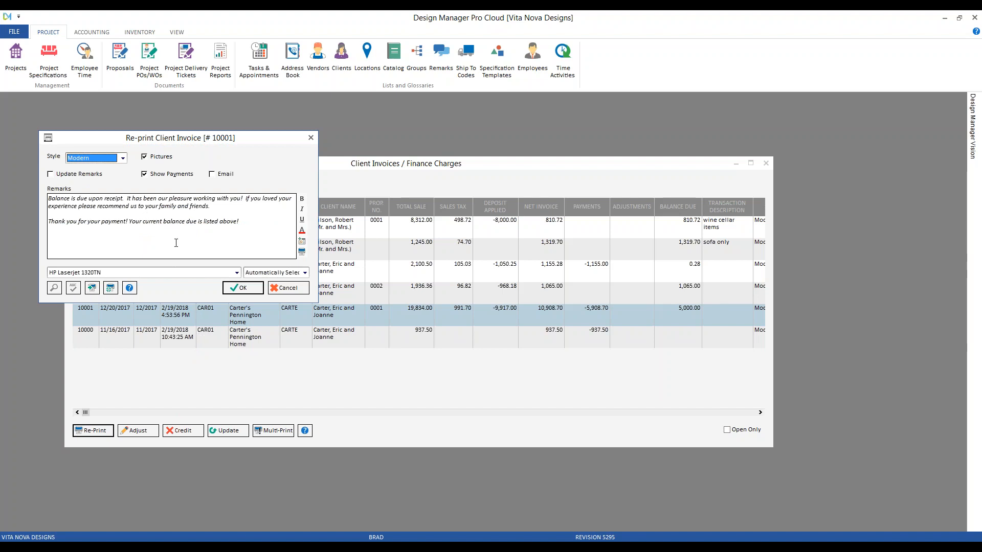
left_click(286, 288)
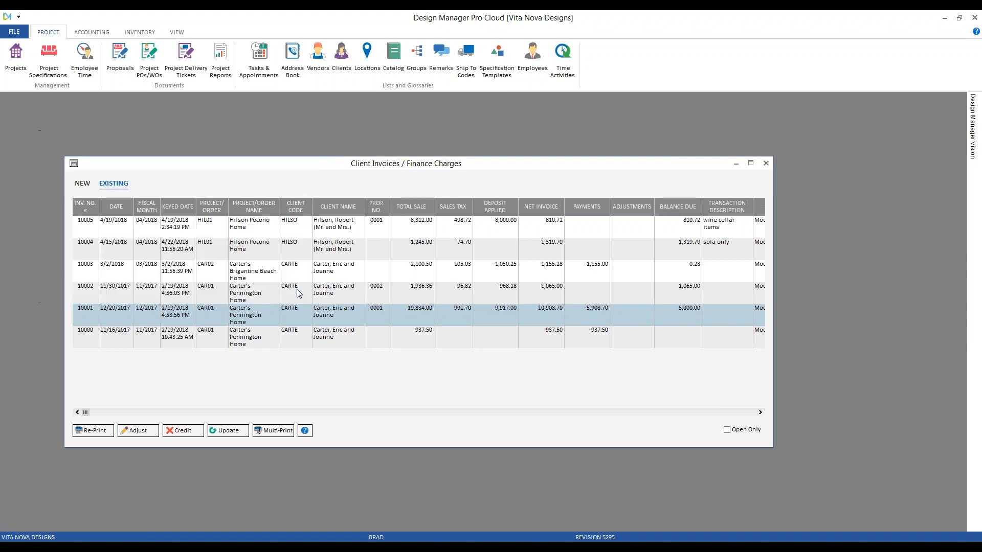
Preview the 12/20/2017 Pennington Home invoice again, examine the Dolce Vita Bed description on its first page, and close the preview
left_click(555, 326)
left_click(96, 431)
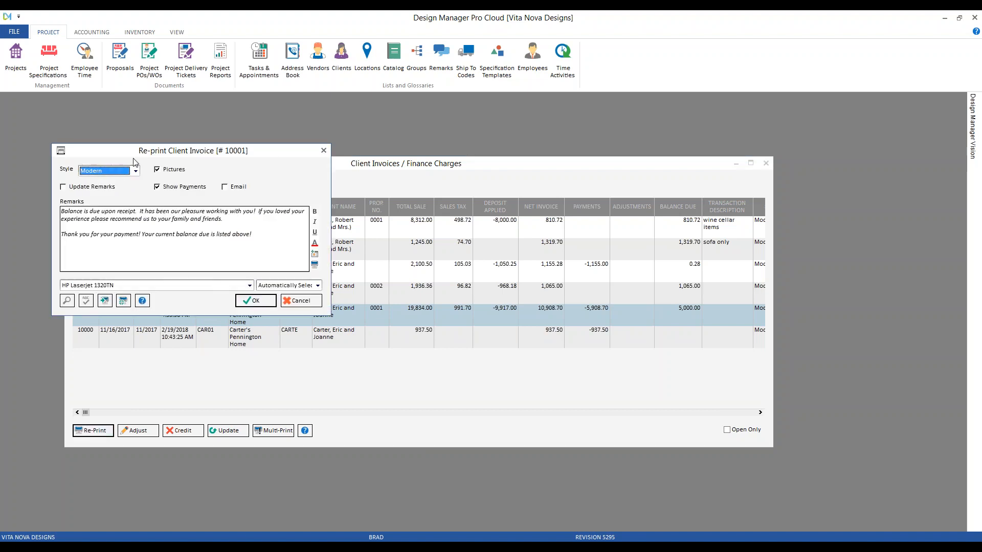
left_click(258, 302)
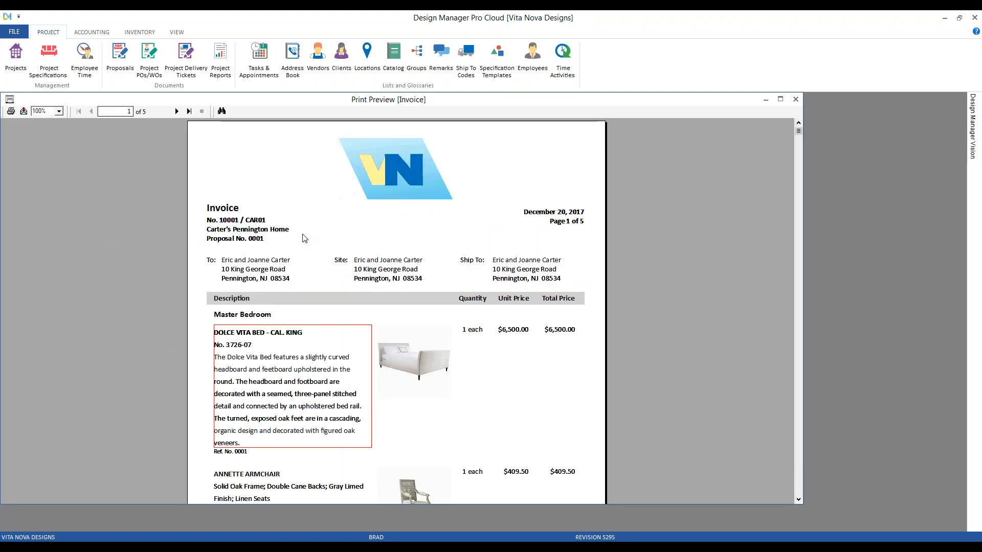
scroll(306, 199, "down", 2)
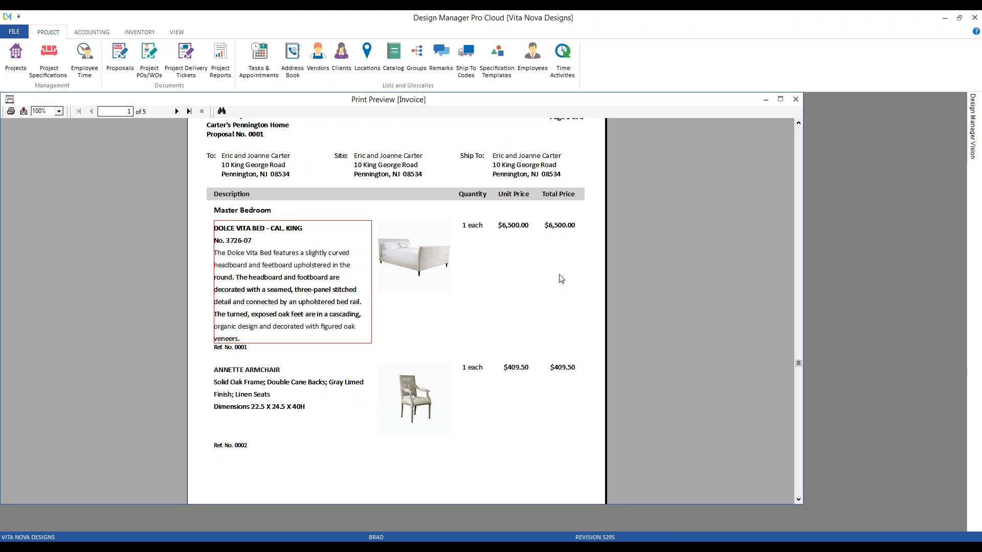
left_click(796, 100)
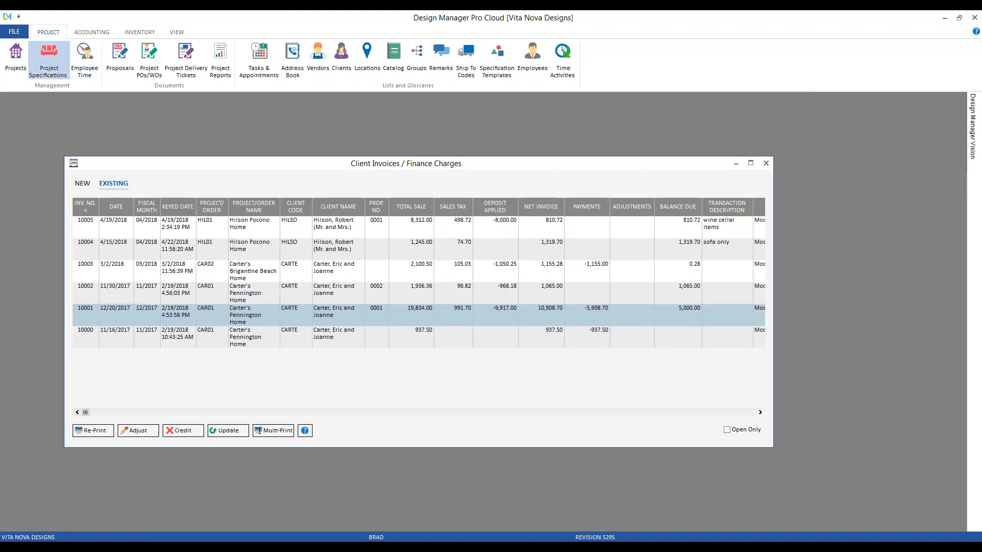
Open the specifications of the Pennington Home project CAR01 and show all items
left_click(49, 56)
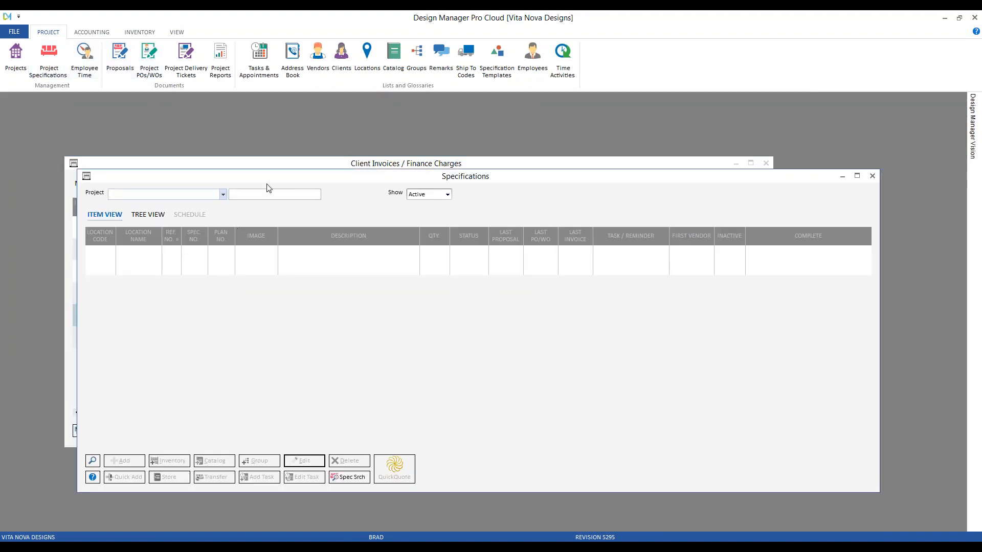
type("ca")
key("Return")
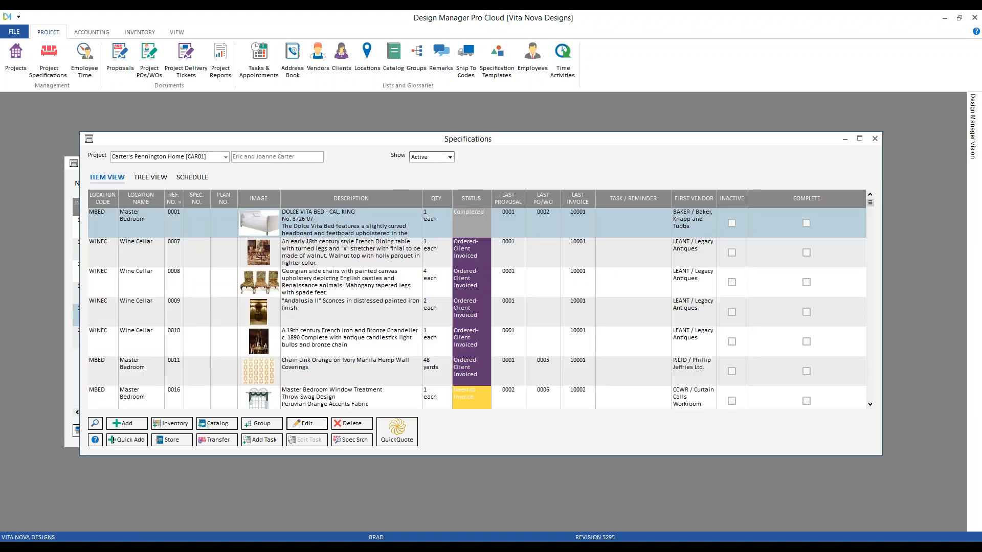
left_click(449, 157)
left_click(432, 188)
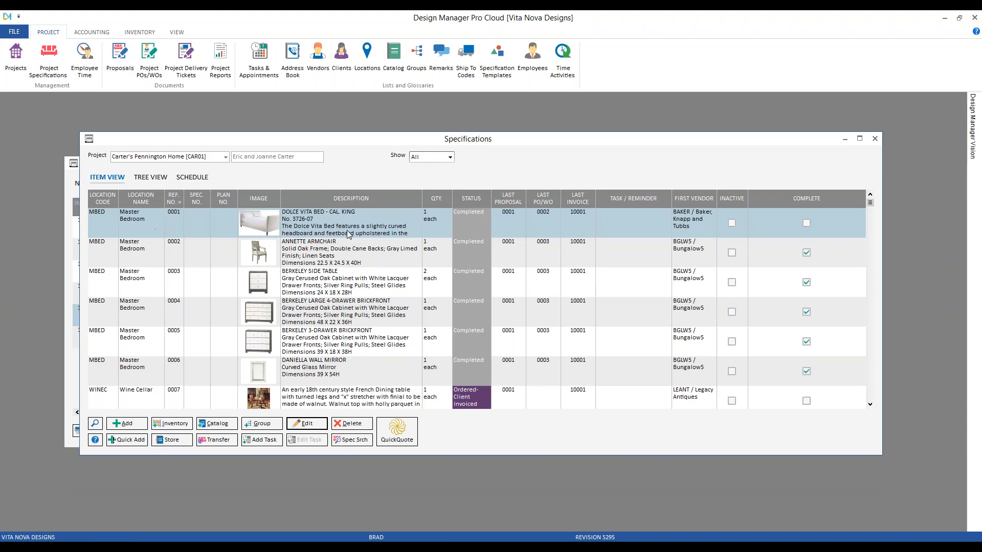
Correct "feetboard" to "footboard" in the Dolce Vita Bed's client description, save the item, and close the specifications
double_click(314, 224)
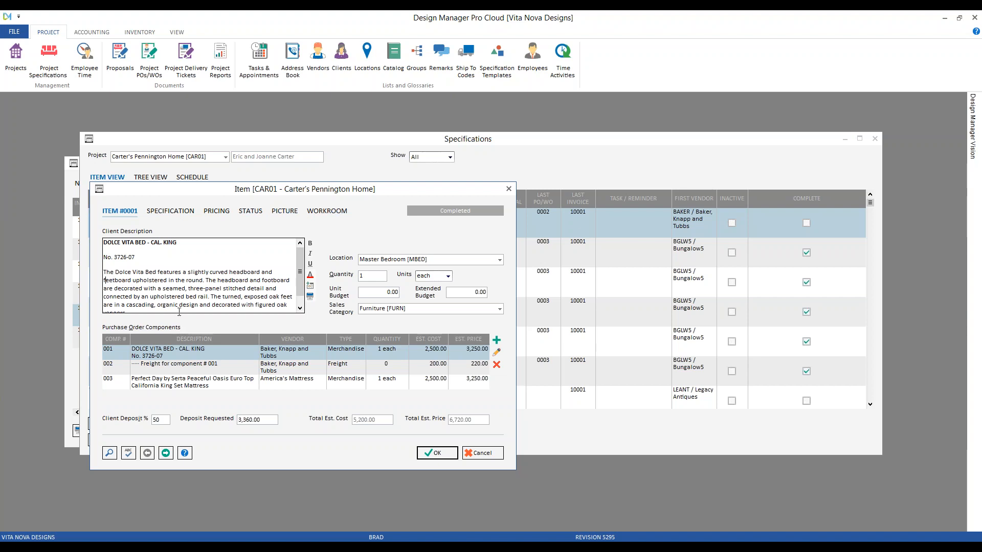
key("shift+Right")
key("shift+Right")
type("oo")
left_click(437, 453)
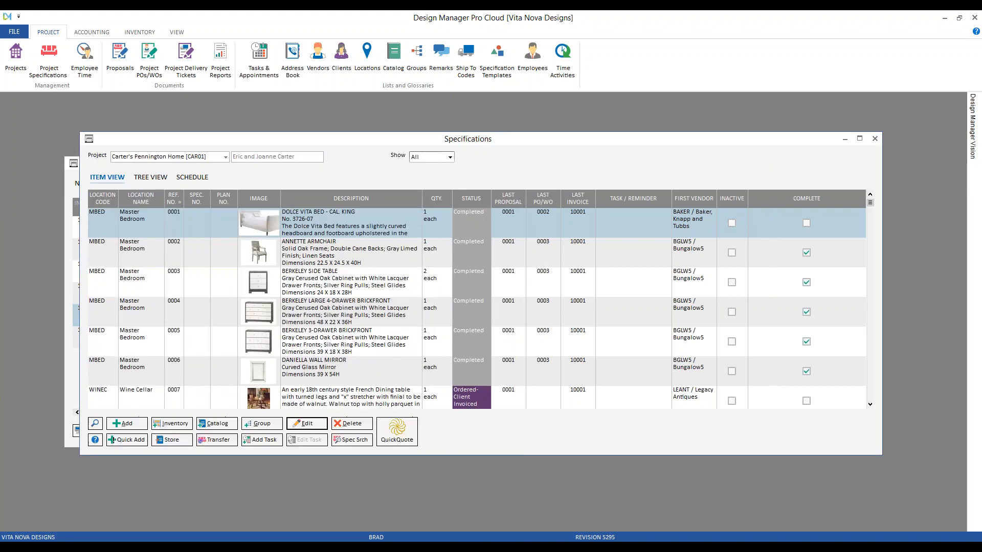
left_click(875, 139)
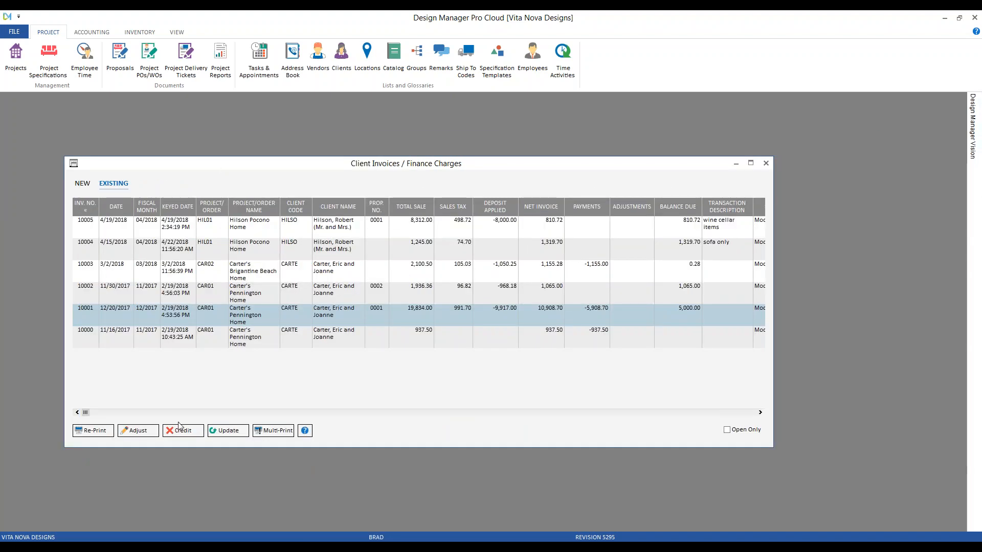
Start updating the 12/20/2017 Pennington Home invoice, matching descriptions to specifications only for item DOLCE VITA BED - CAL. KING [0001]
left_click(225, 432)
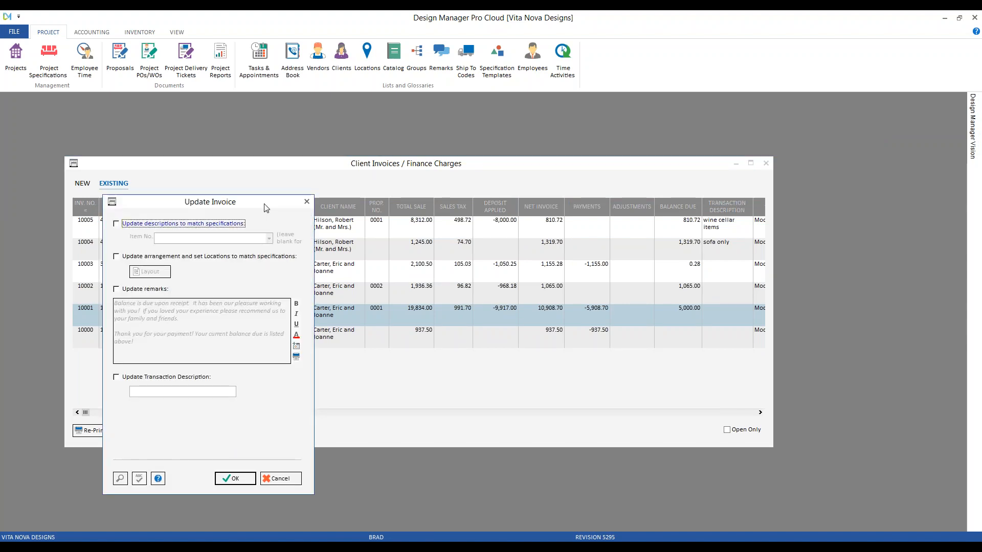
left_click_drag(365, 204, 429, 167)
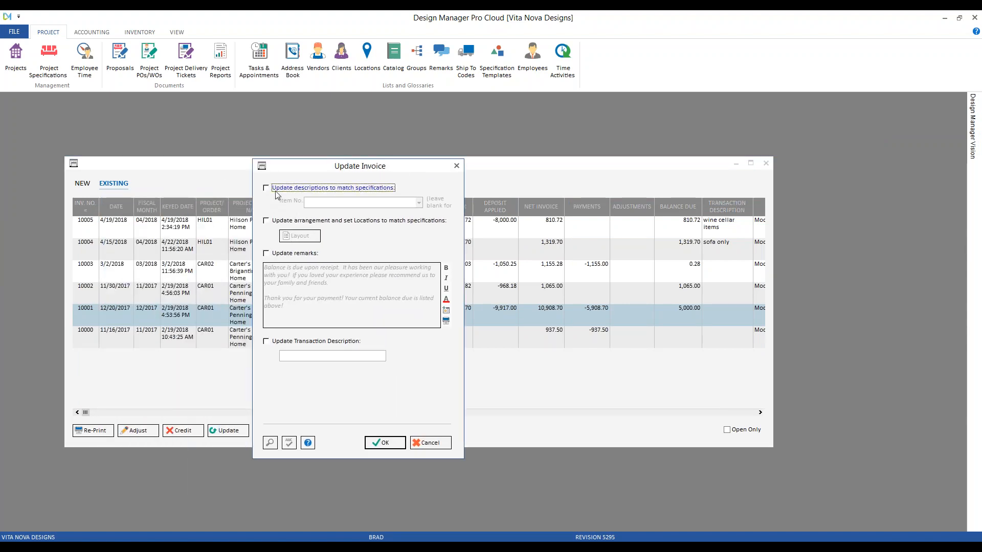
left_click(369, 191)
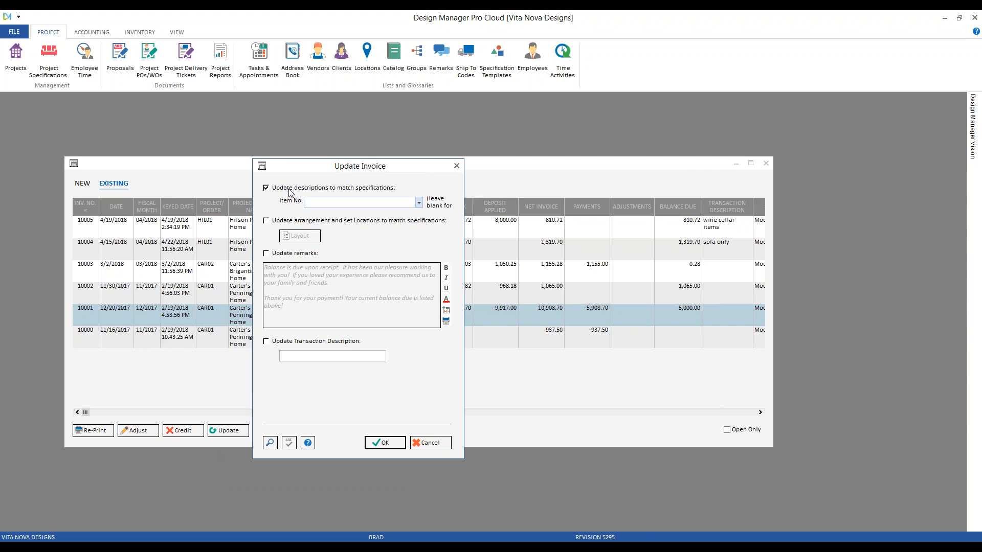
left_click(404, 204)
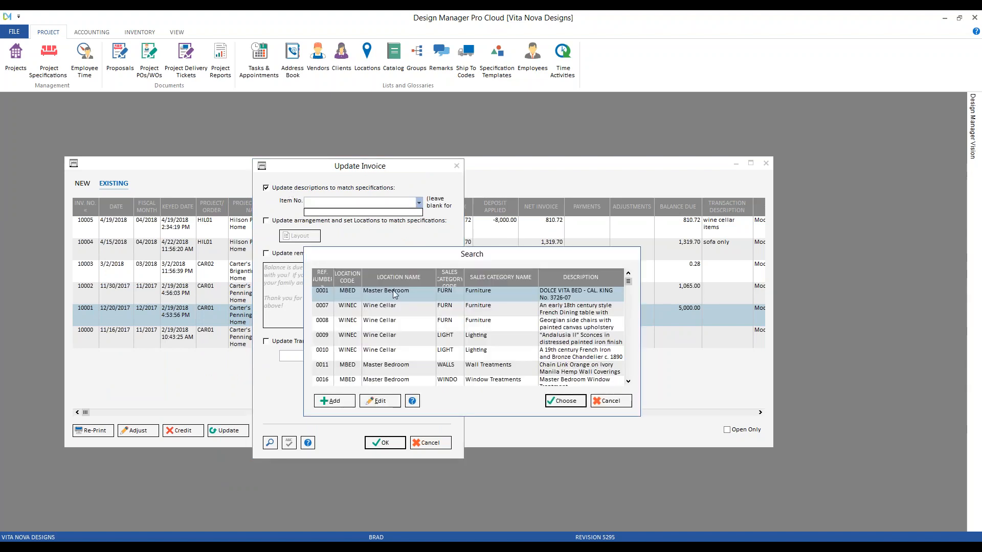
left_click(565, 401)
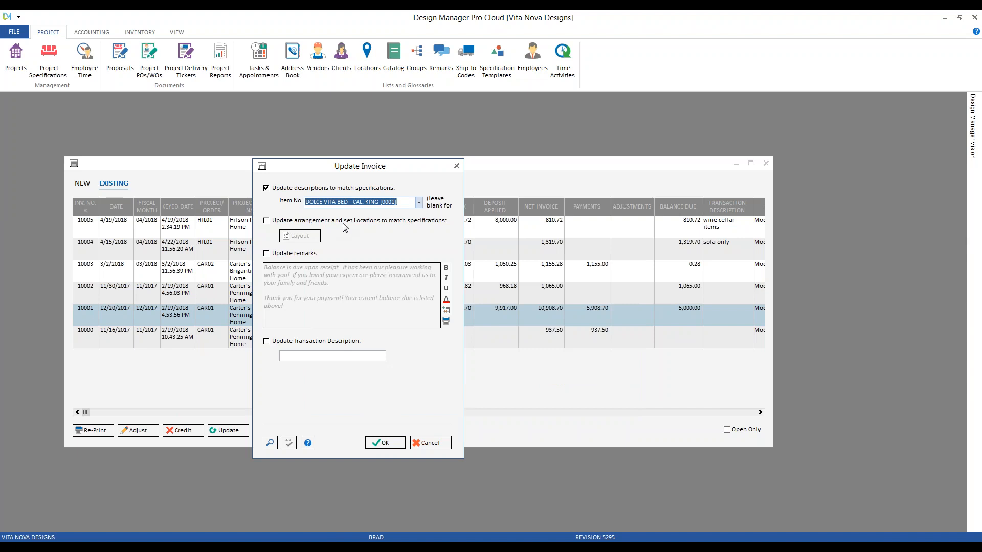
key("Tab")
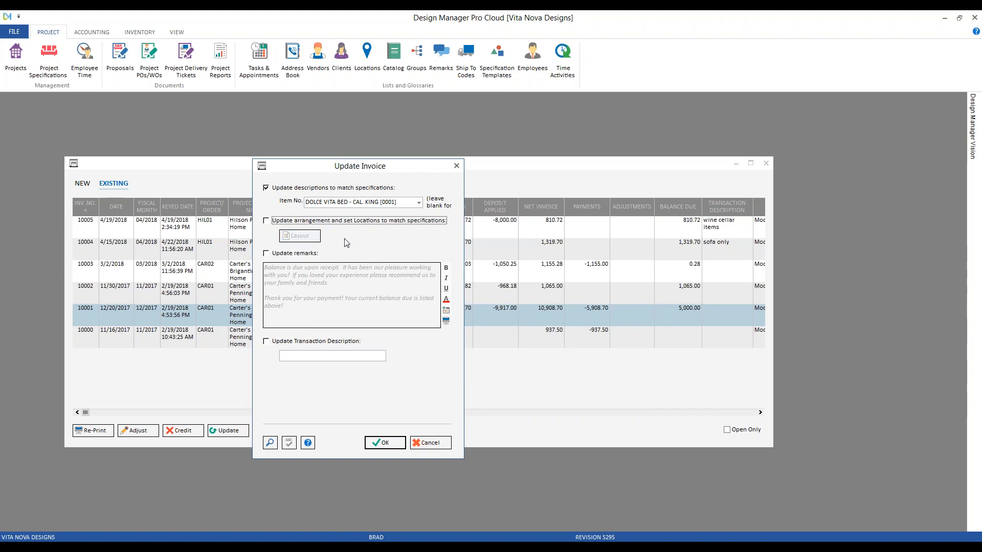
Leave Update remarks off, set the updated transaction description to "master bedroom", and apply the invoice update
left_click(306, 254)
left_click(306, 254)
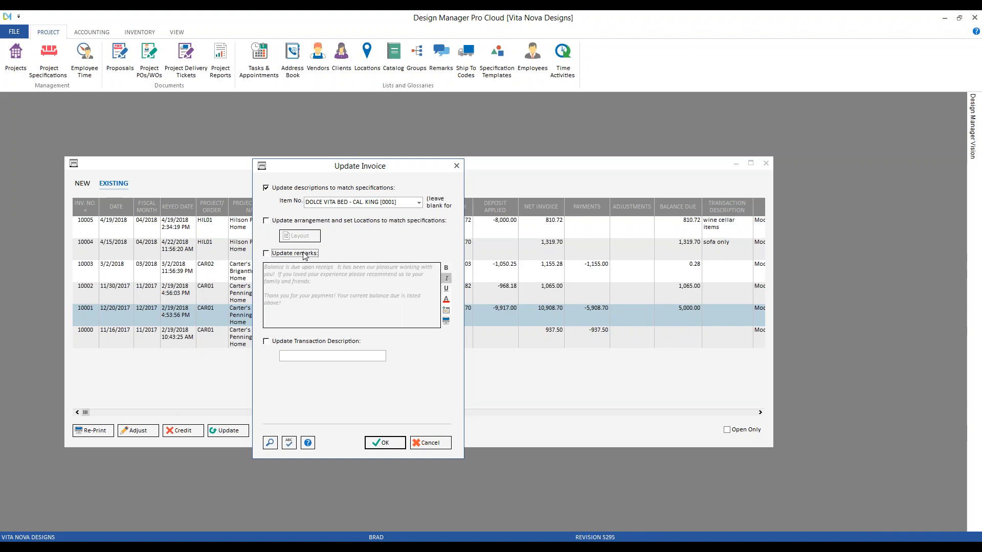
left_click(352, 341)
type("master bedroom")
left_click(384, 443)
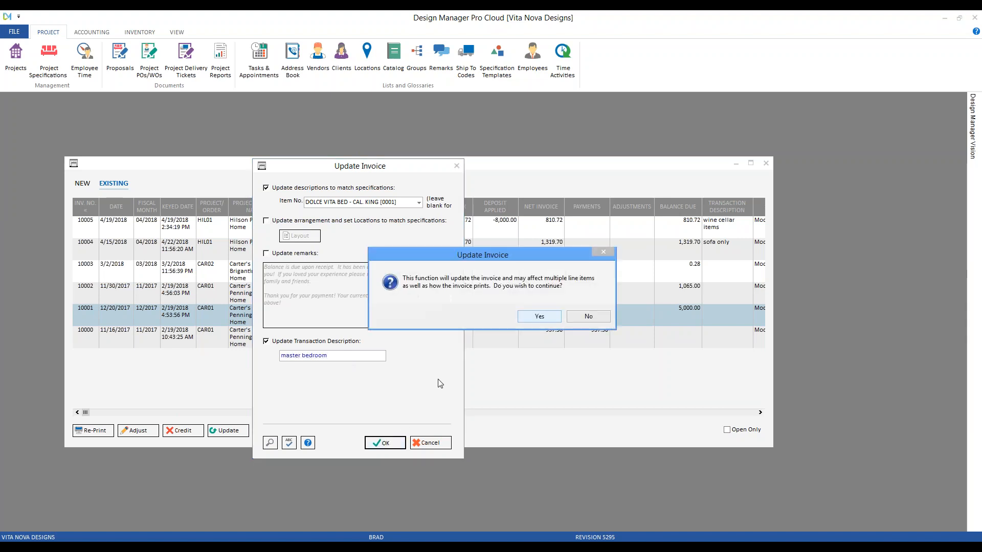
left_click(540, 317)
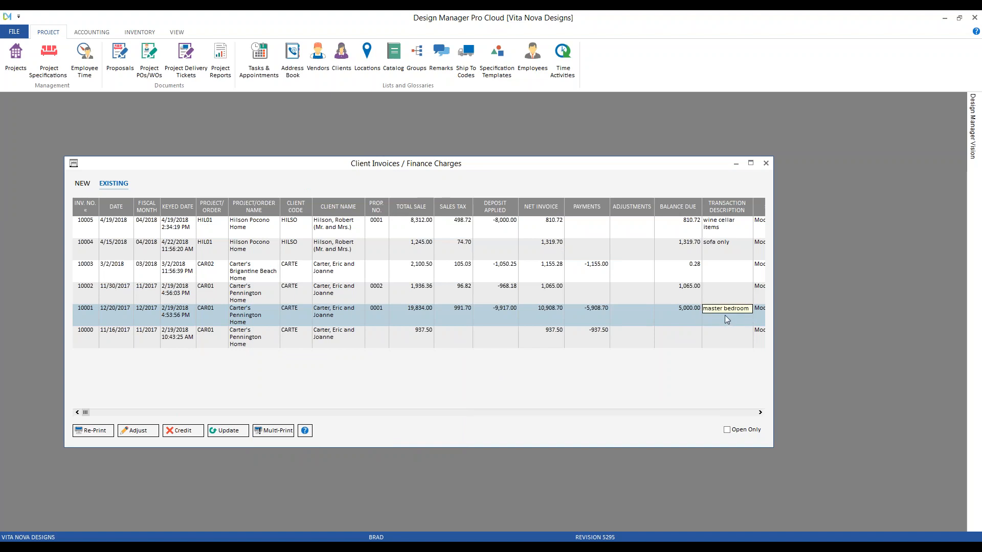
Preview a re-print of the updated invoice, check the Dolce Vita Bed description, and close the preview
left_click(101, 431)
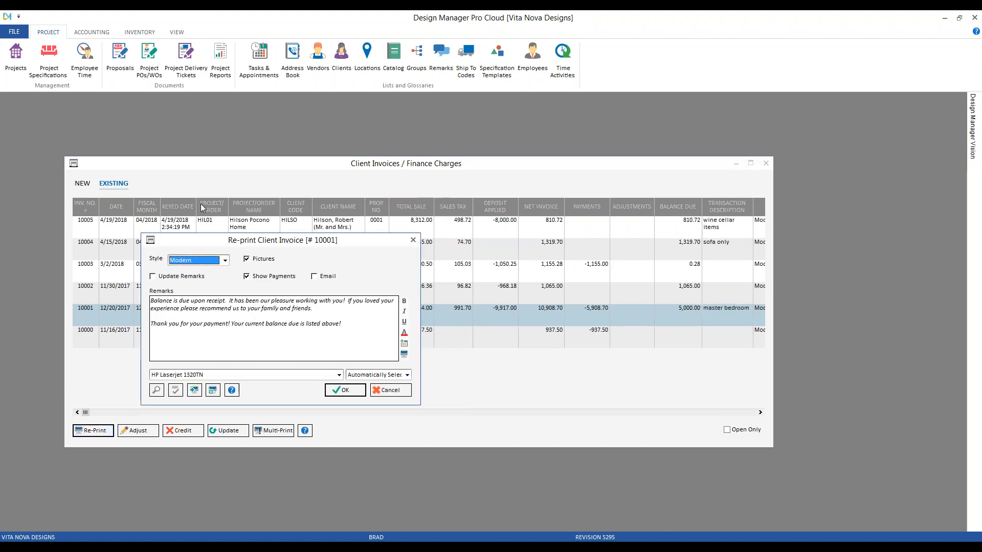
left_click(346, 391)
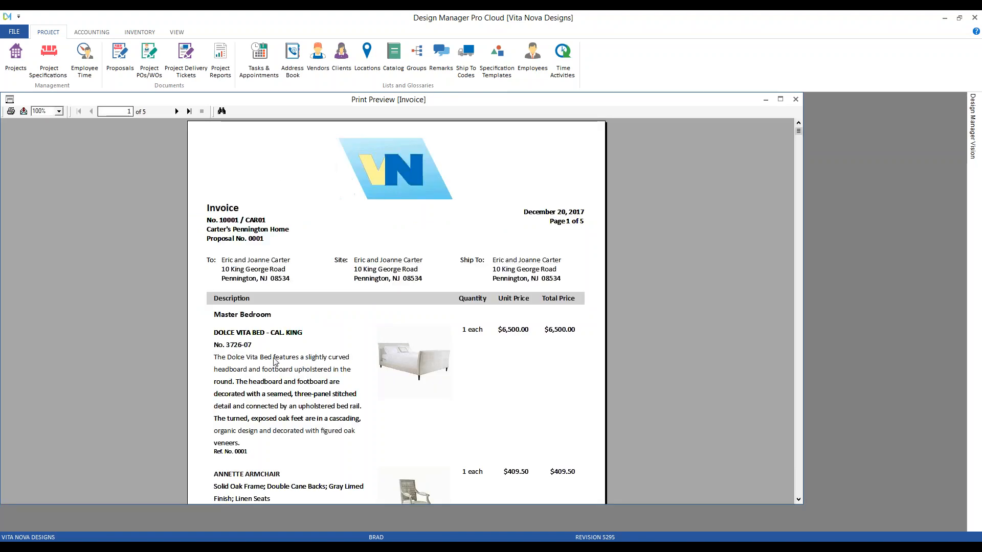
left_click(269, 374)
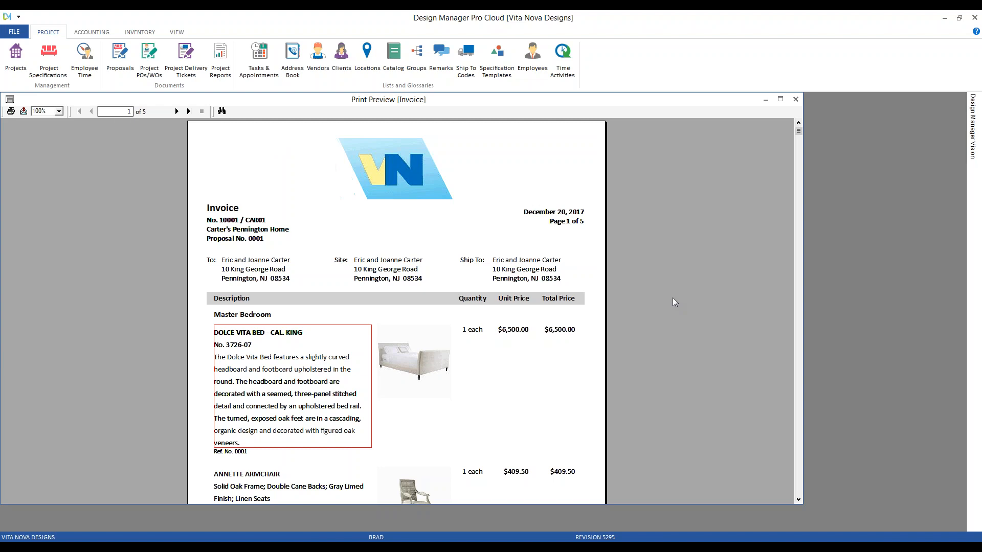
left_click(798, 103)
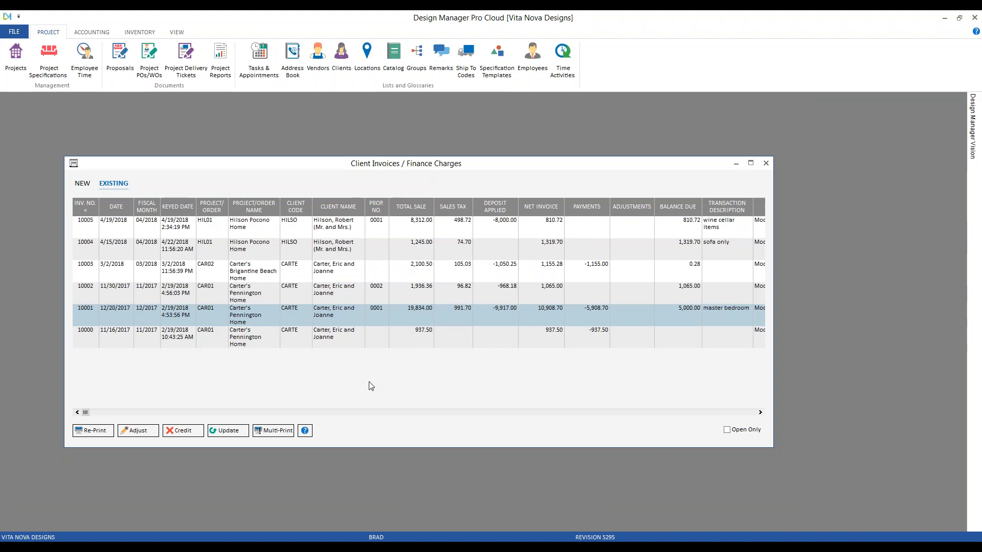
Sort the invoices by ascending invoice number, try a multi-print from the 11/30/2017 invoice through number 10005, and cancel it
left_click(83, 209)
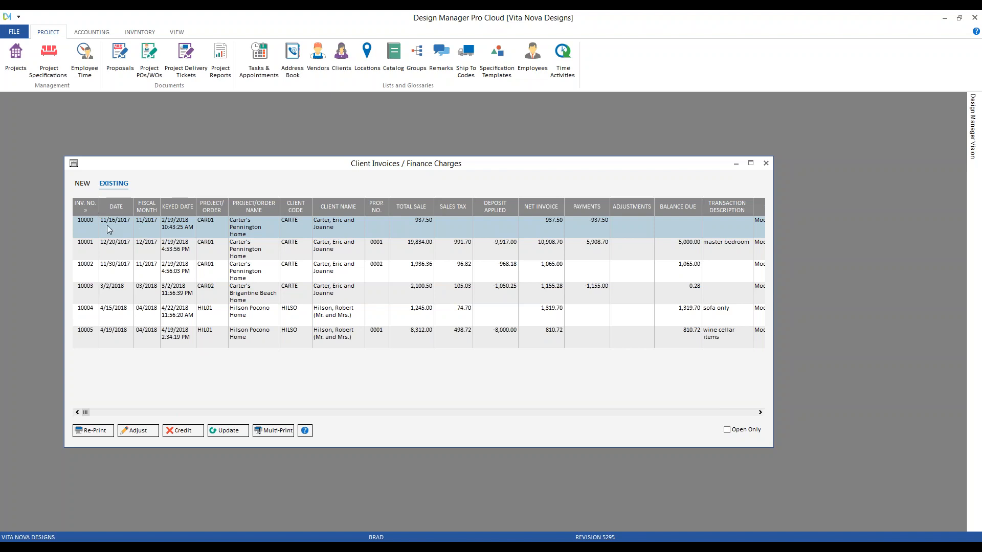
left_click(105, 276)
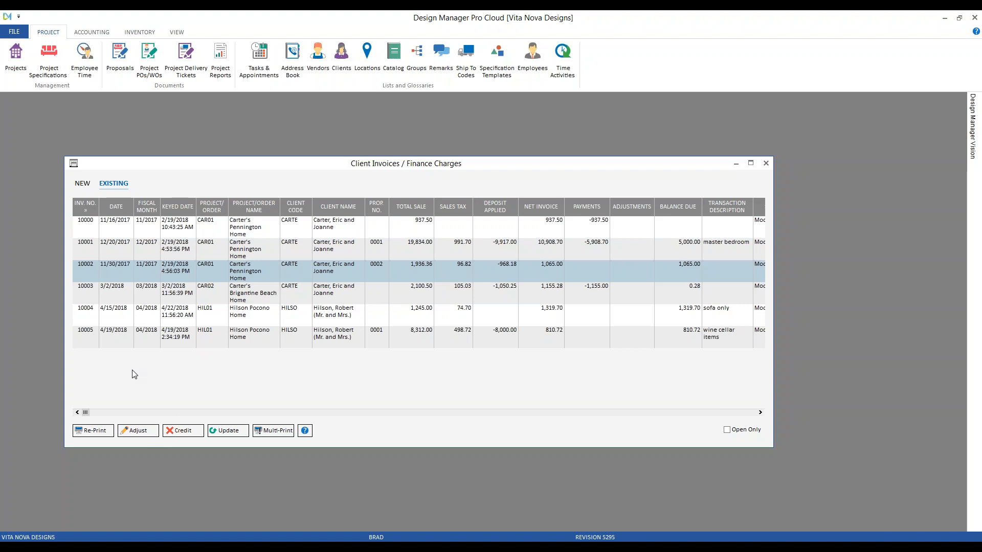
left_click(277, 432)
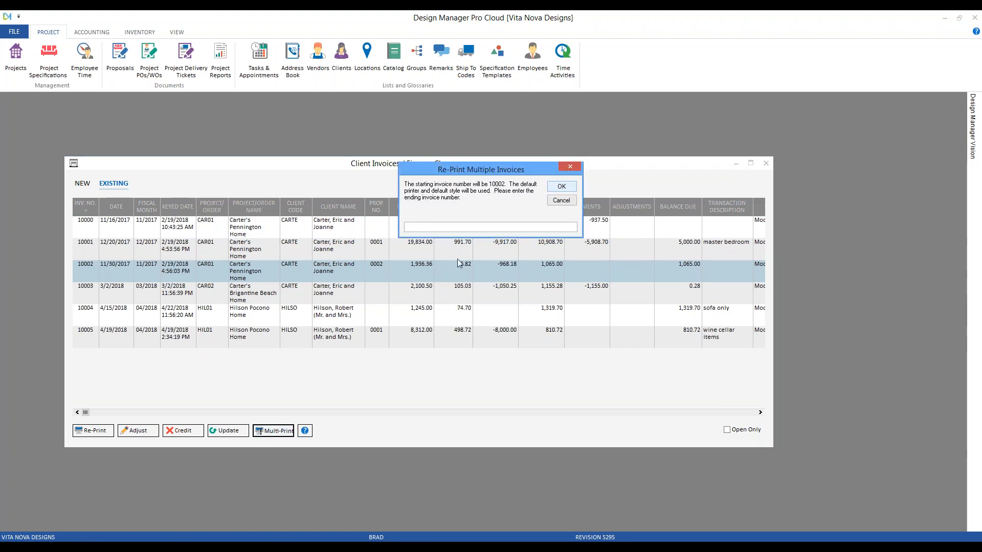
type("10005")
left_click(566, 203)
left_click(393, 246)
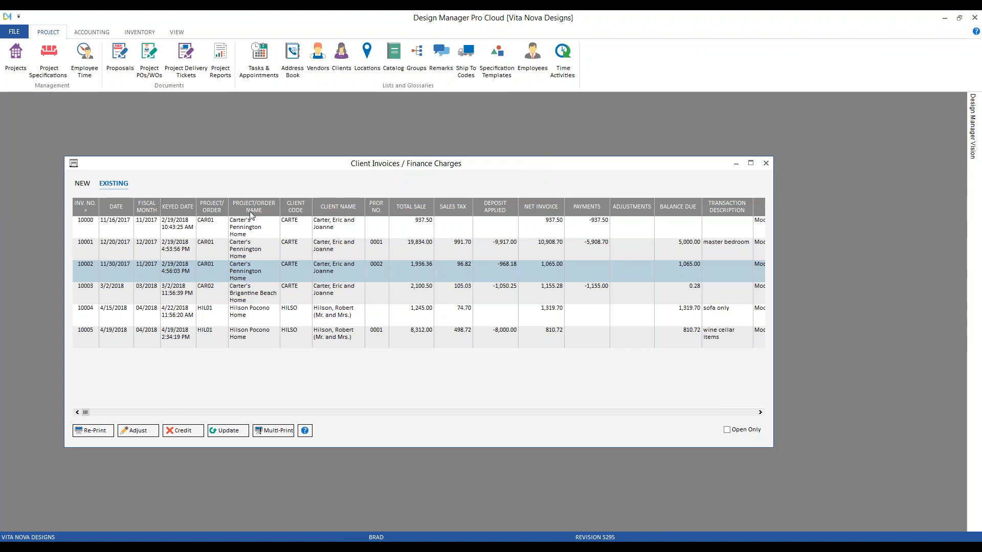
Sort the existing invoices by project/order
left_click(216, 210)
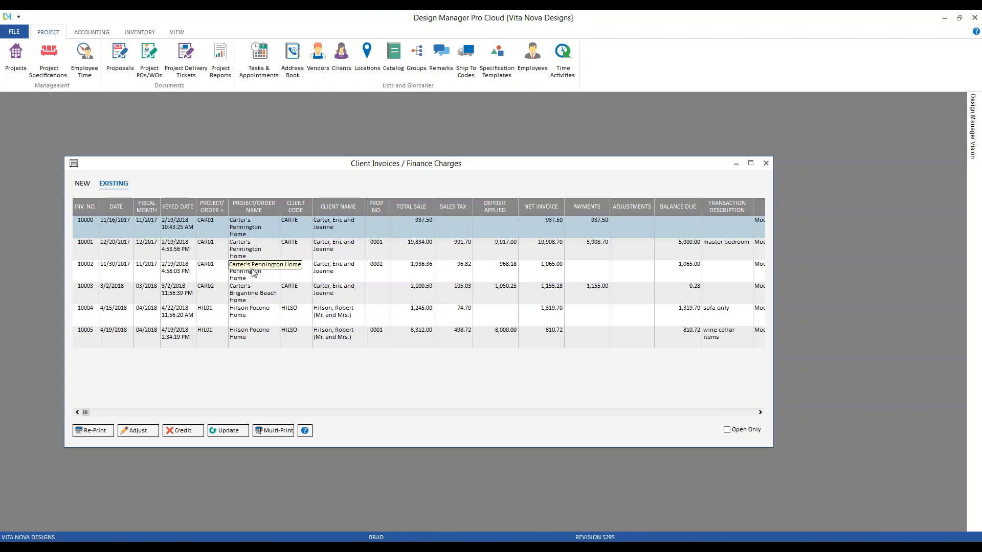
Switch to the web browser, view the Client Returns and Credits webinar page, and return to Design Manager Pro Cloud
left_click(289, 543)
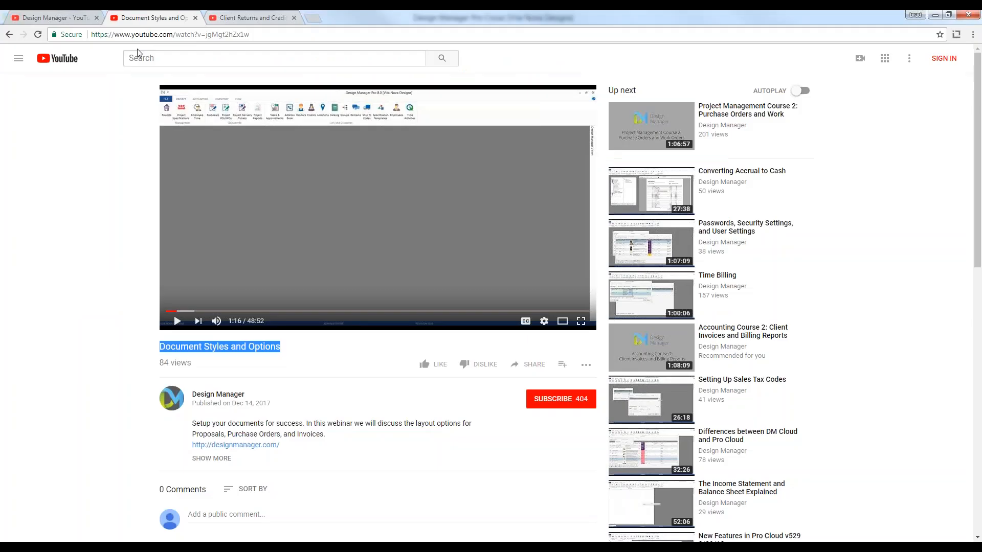
left_click(254, 20)
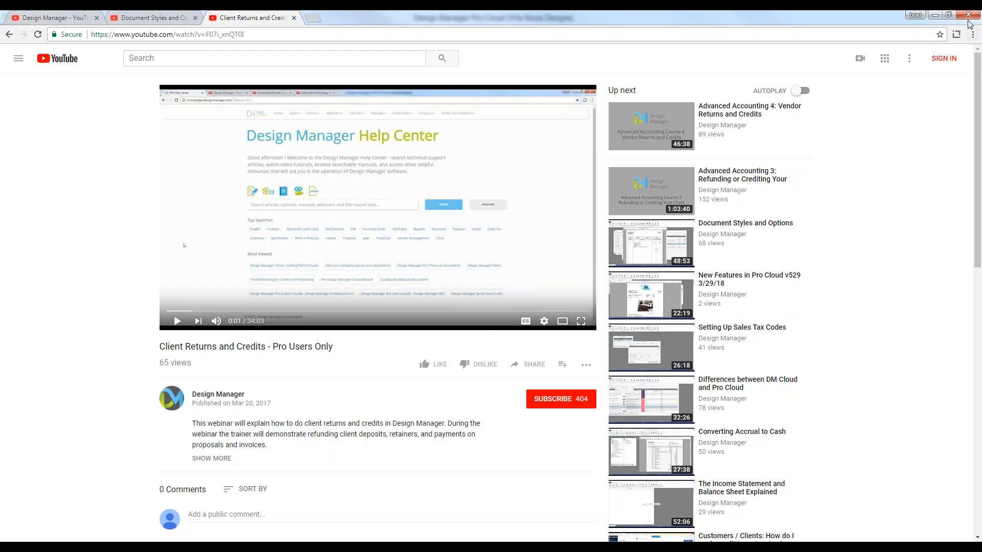
key("alt+Tab")
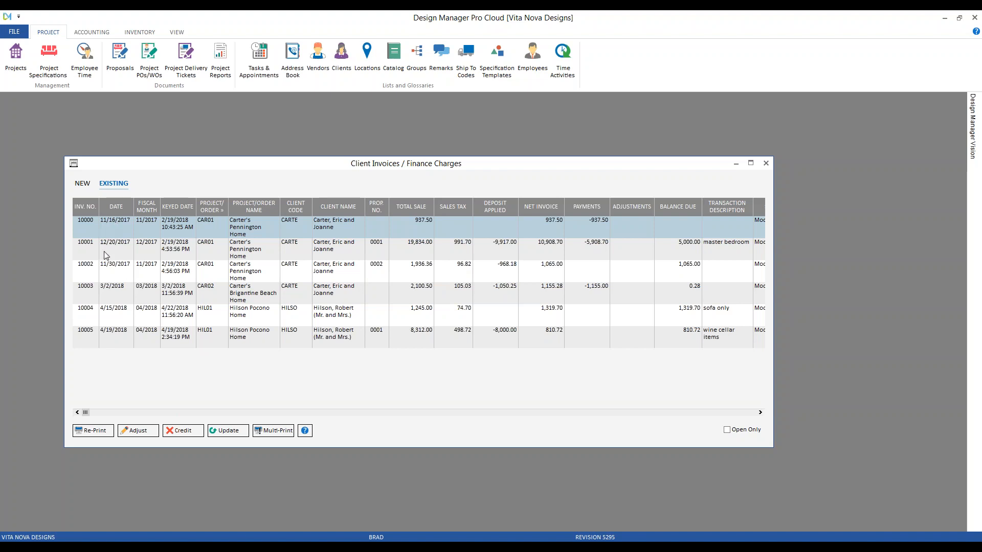
Try to credit the 12/20/2017 master bedroom invoice, number 10001
left_click(75, 251)
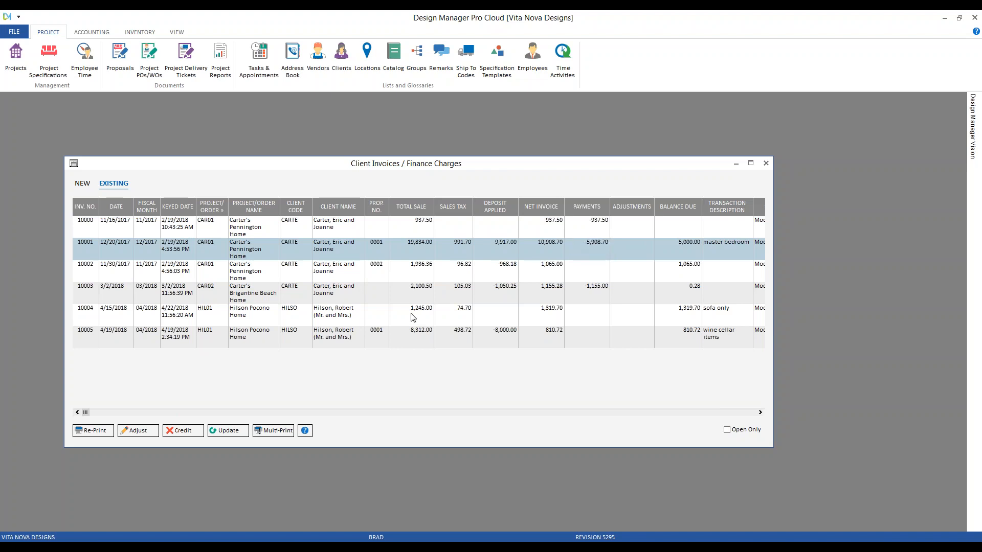
left_click(201, 432)
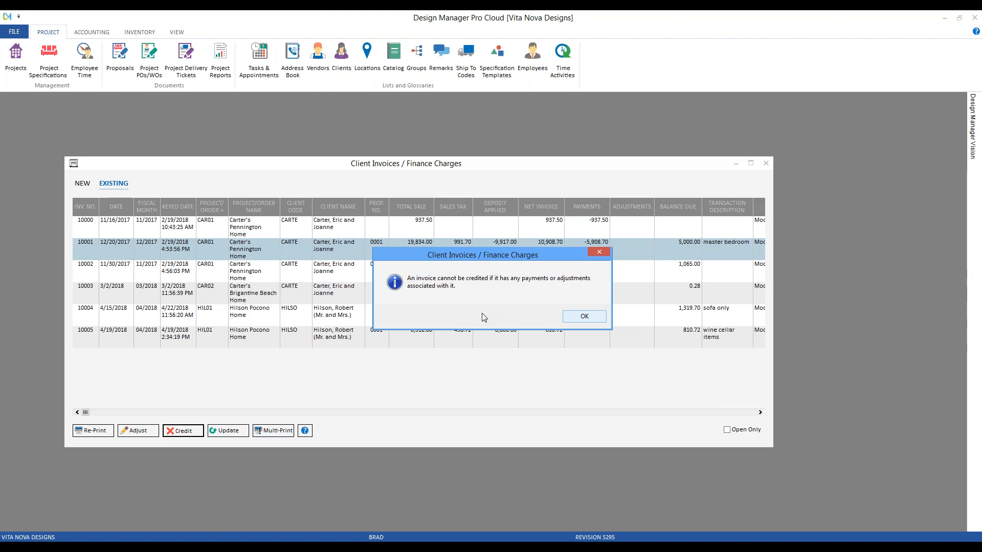
left_click(583, 316)
Reverse invoice 10002 with a credit in fiscal month 04/2018 dated 4/19/2018, with the transaction description "should not include frt."
left_click(250, 275)
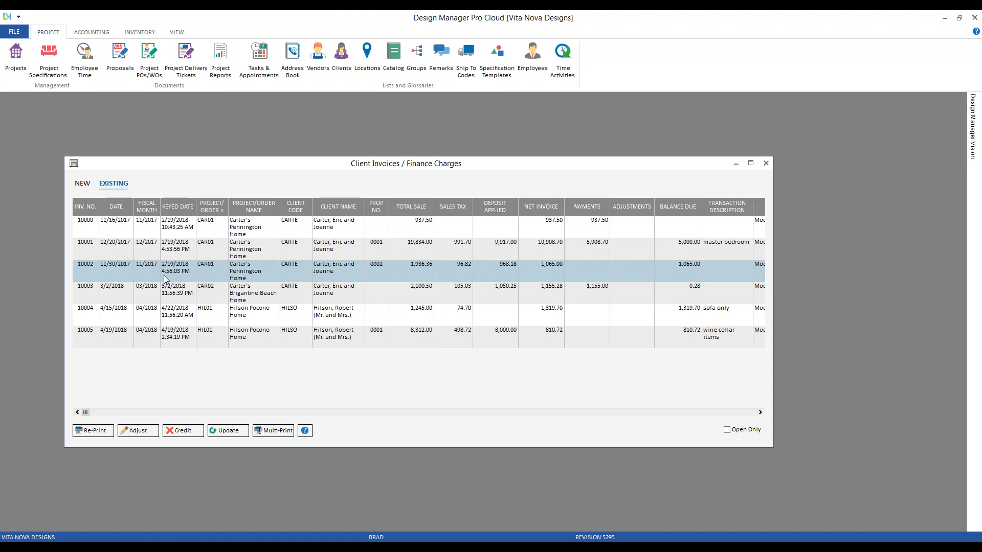
left_click(186, 432)
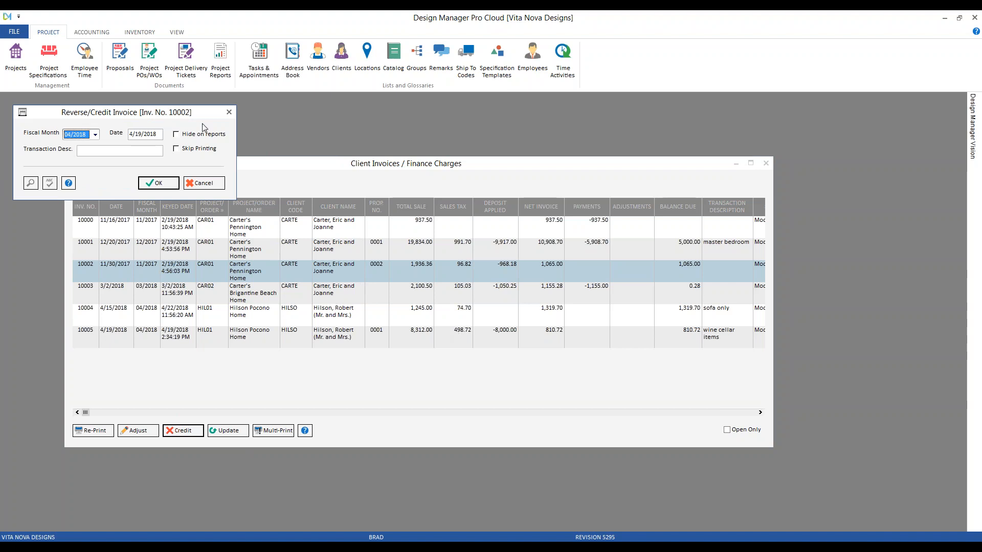
left_click_drag(164, 119, 451, 248)
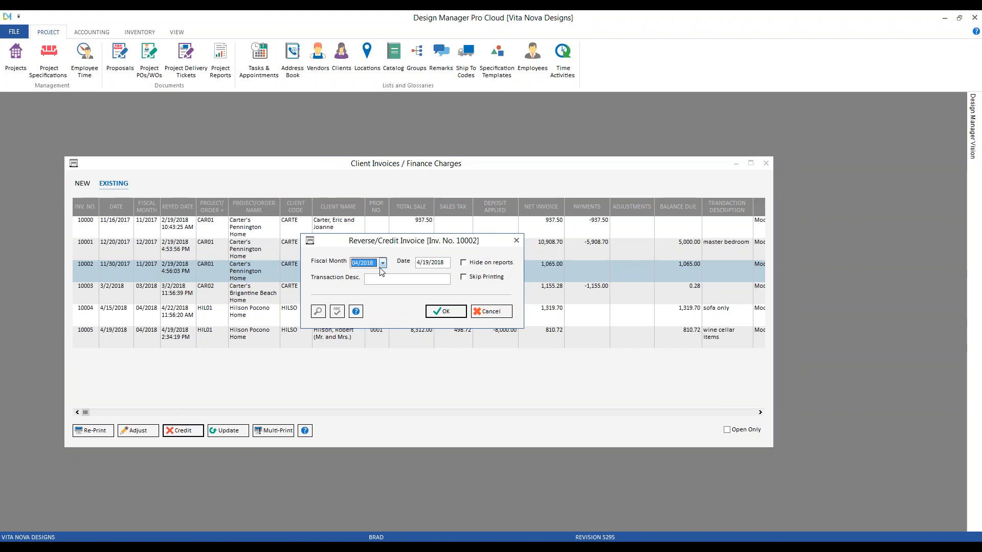
left_click_drag(358, 241, 171, 310)
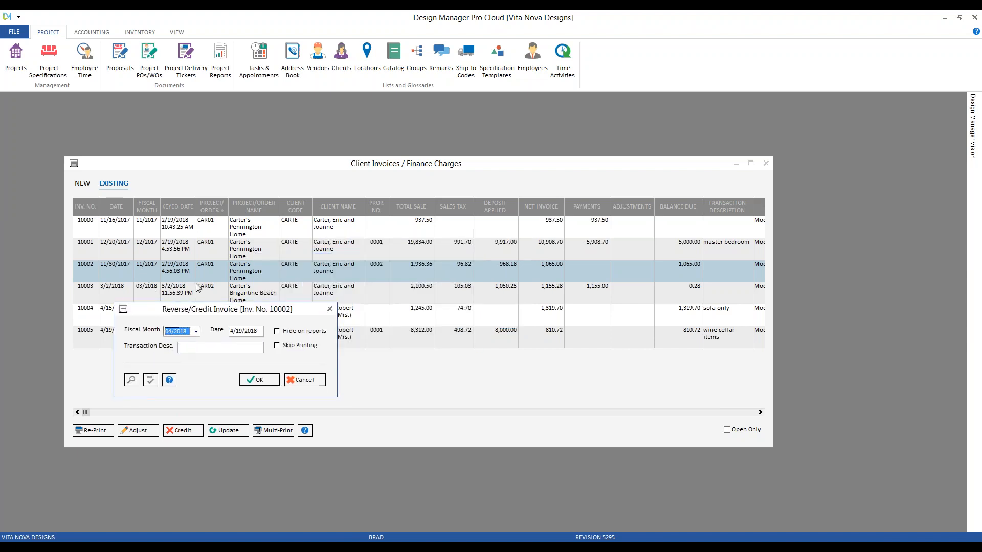
left_click_drag(207, 309, 342, 281)
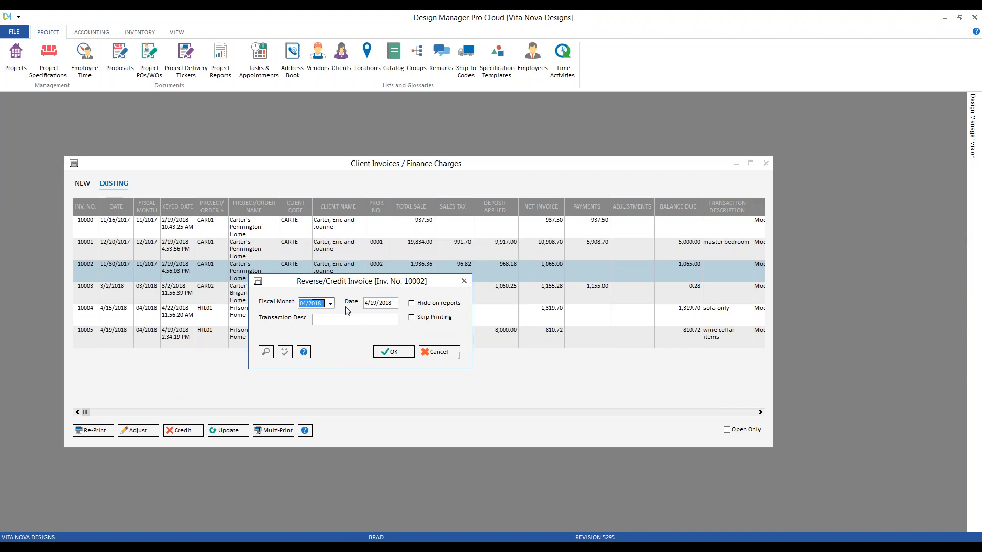
left_click(374, 302)
left_click(341, 317)
type("should not include frt.")
left_click(394, 353)
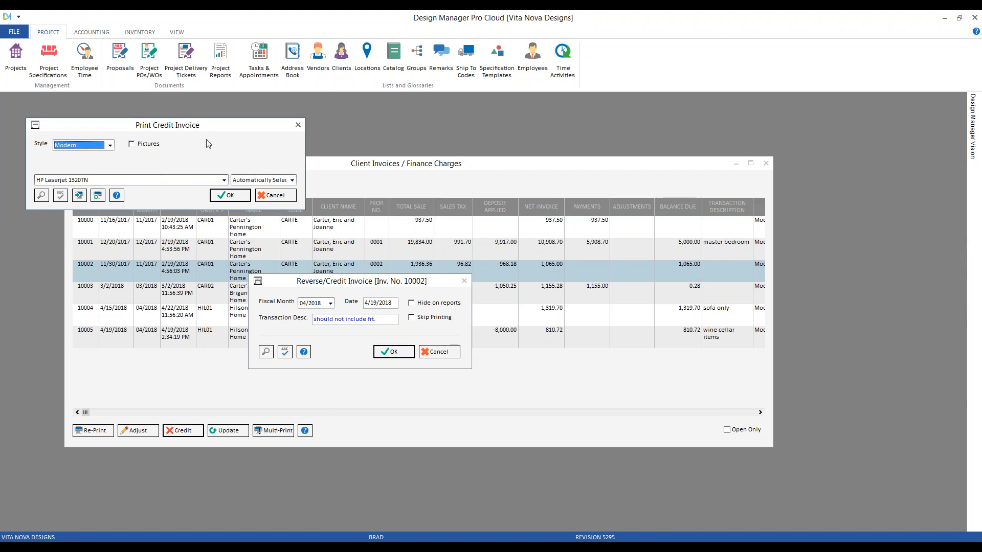
Preview the credit invoice in the Modern style without pictures, and accept it for posting into fiscal 04/2018
left_click(228, 195)
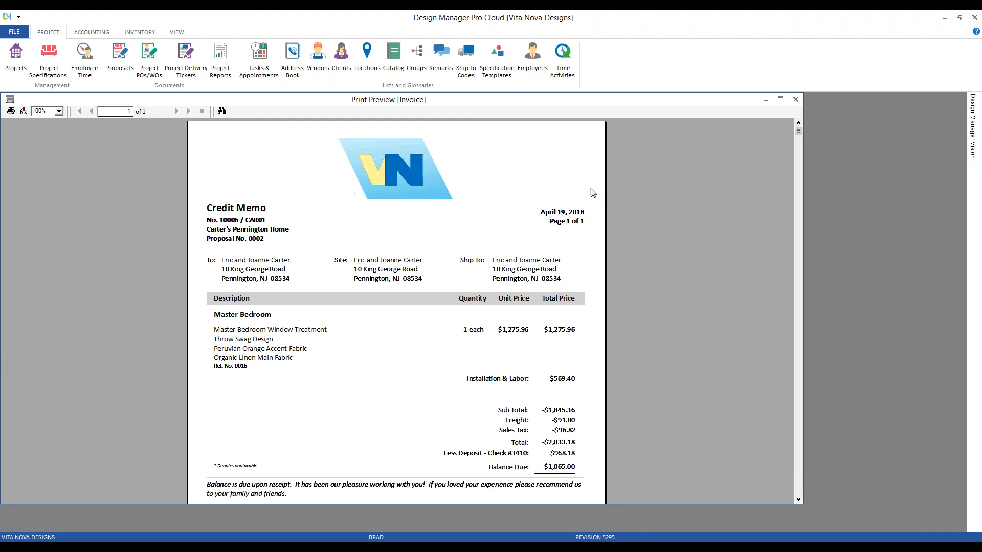
left_click(256, 215)
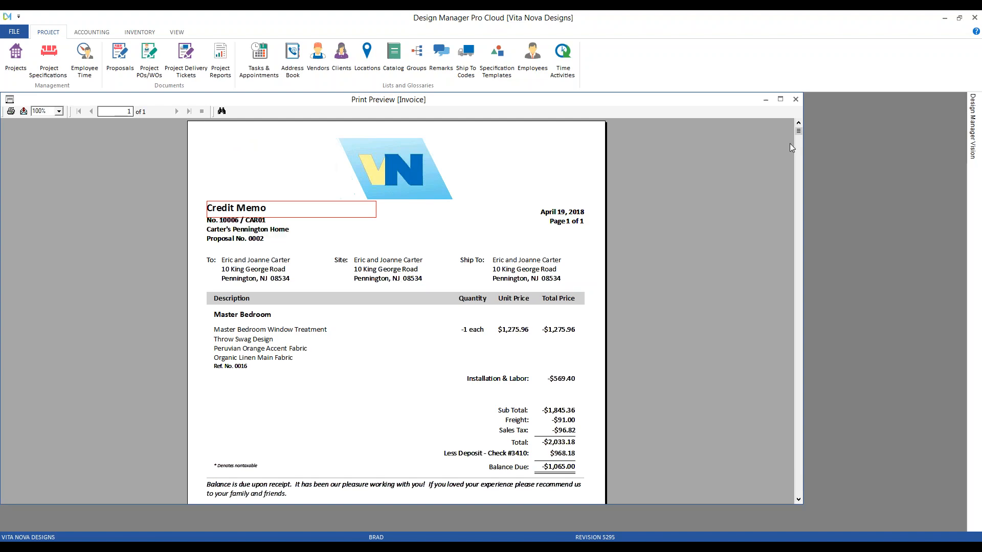
left_click(797, 99)
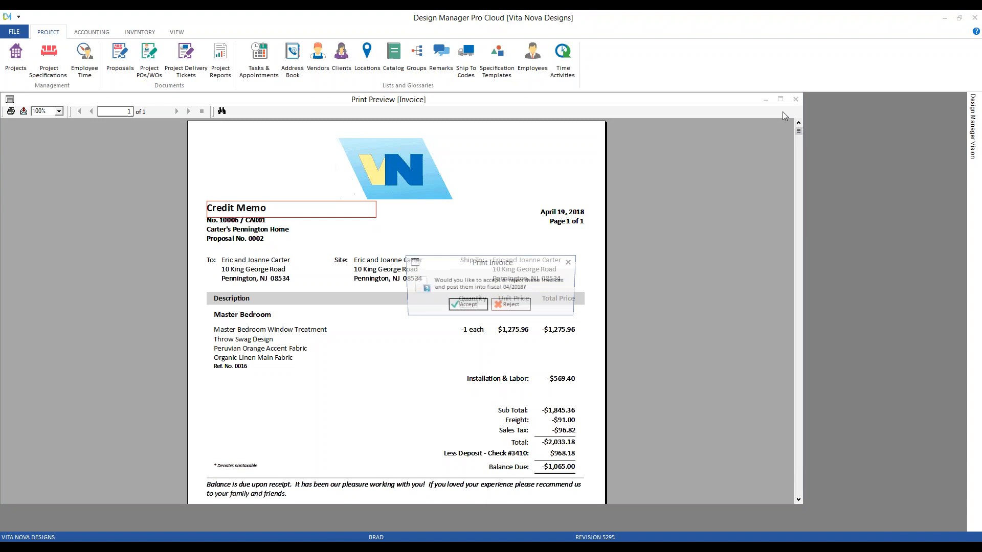
left_click(467, 306)
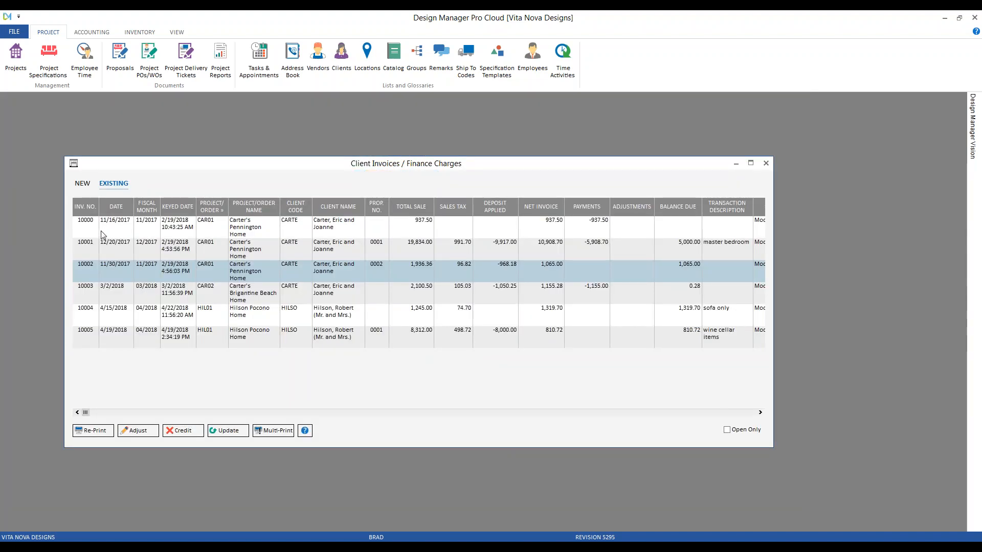
Sort the existing invoices by ascending invoice number and select the new credit invoice
left_click(103, 234)
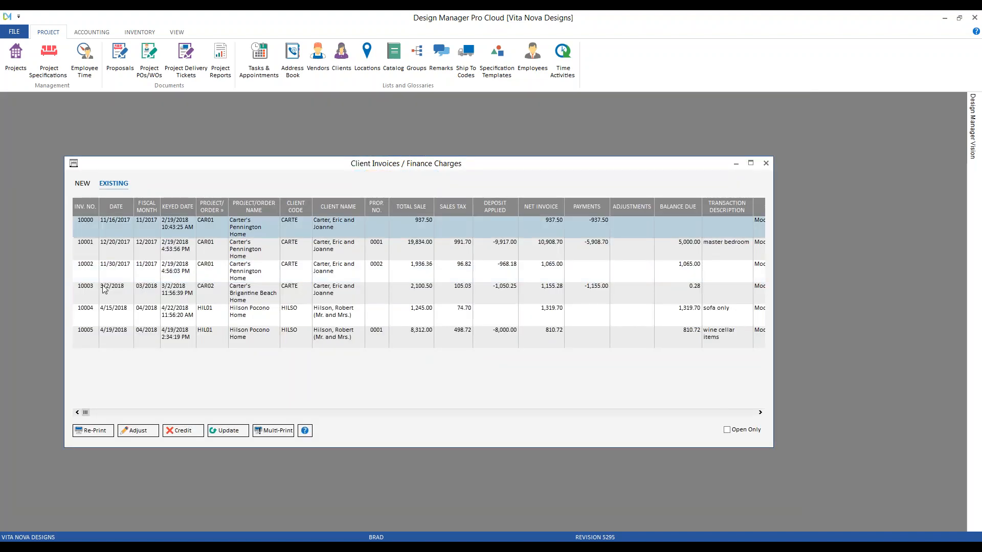
left_click(86, 209)
left_click(104, 365)
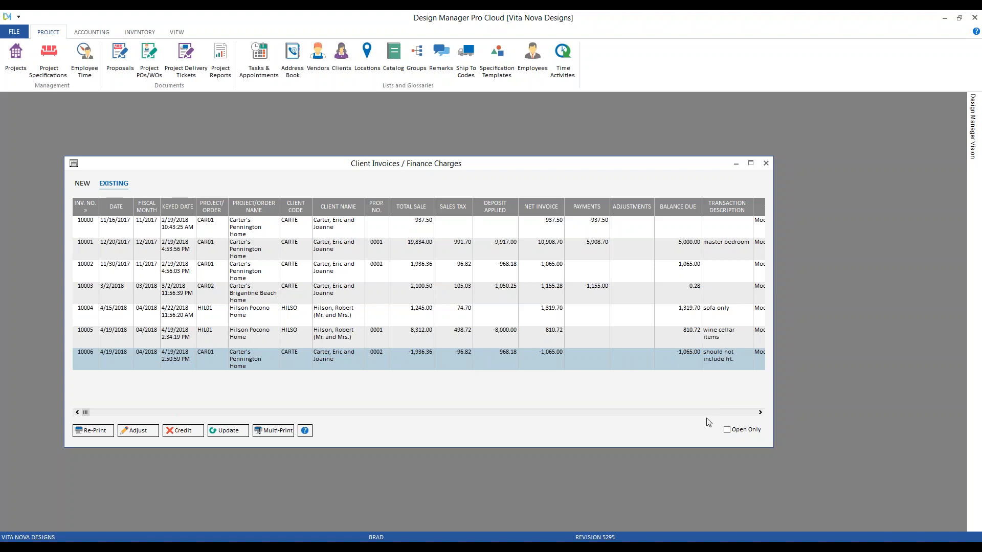
Examine the Has Been Reversed and Reverse Of Invoice No. values for the credited invoice and its credit
left_click(760, 413)
left_click(760, 412)
left_click(760, 412)
left_click(760, 412)
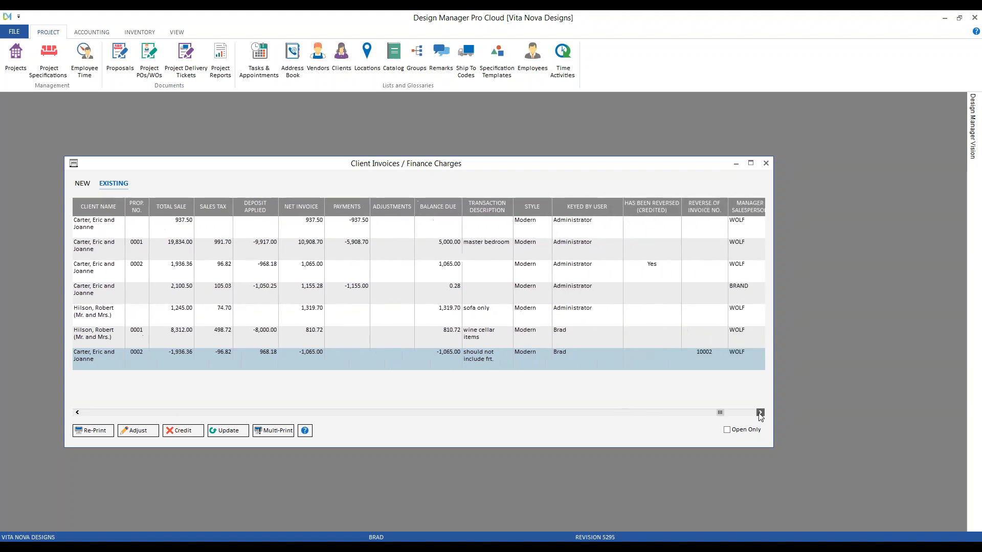
left_click(760, 412)
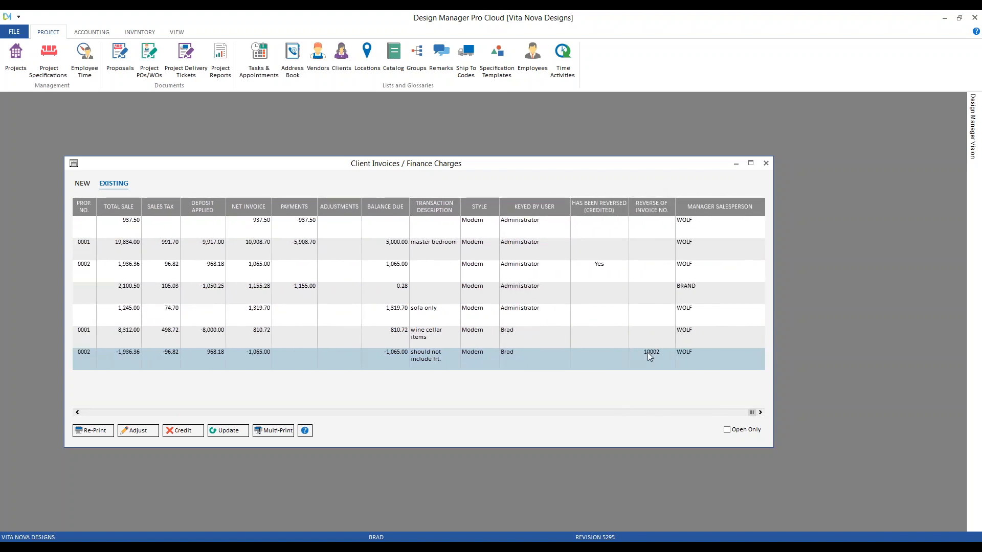
left_click(601, 271)
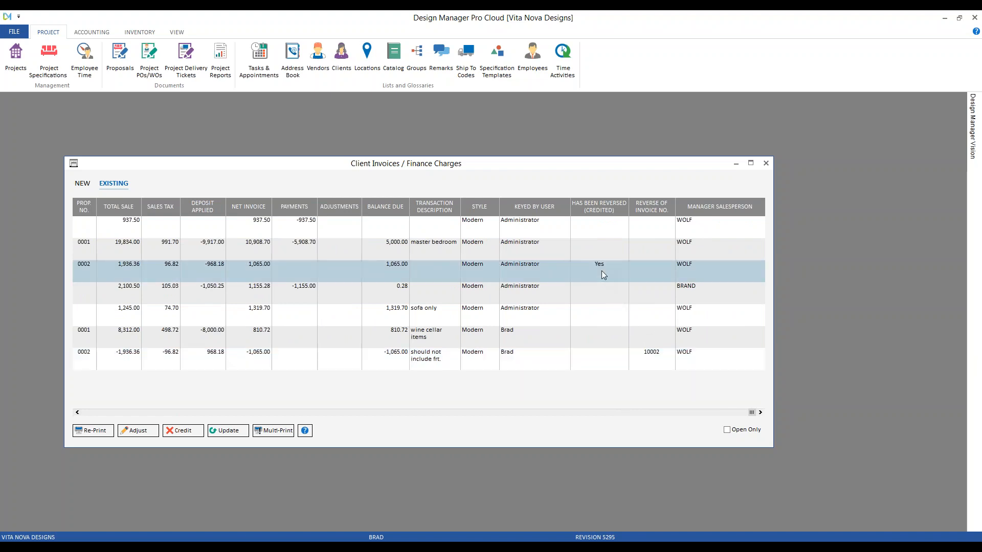
left_click(86, 413)
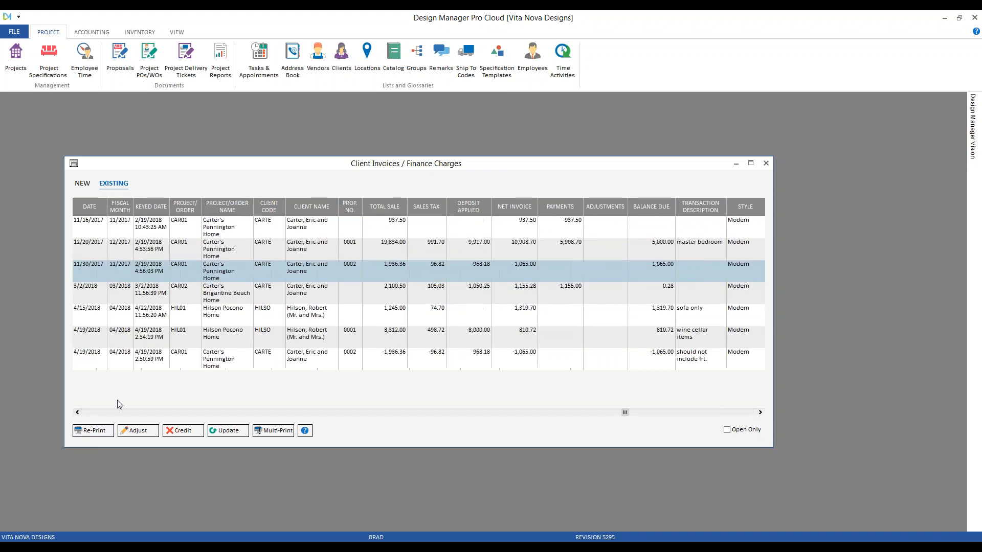
left_click(99, 412)
left_click(680, 412)
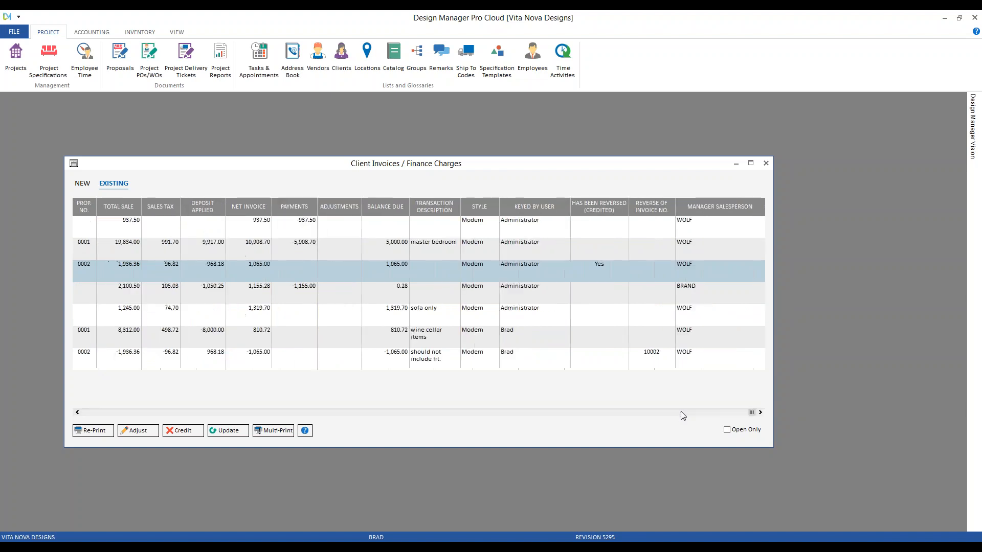
left_click(660, 362)
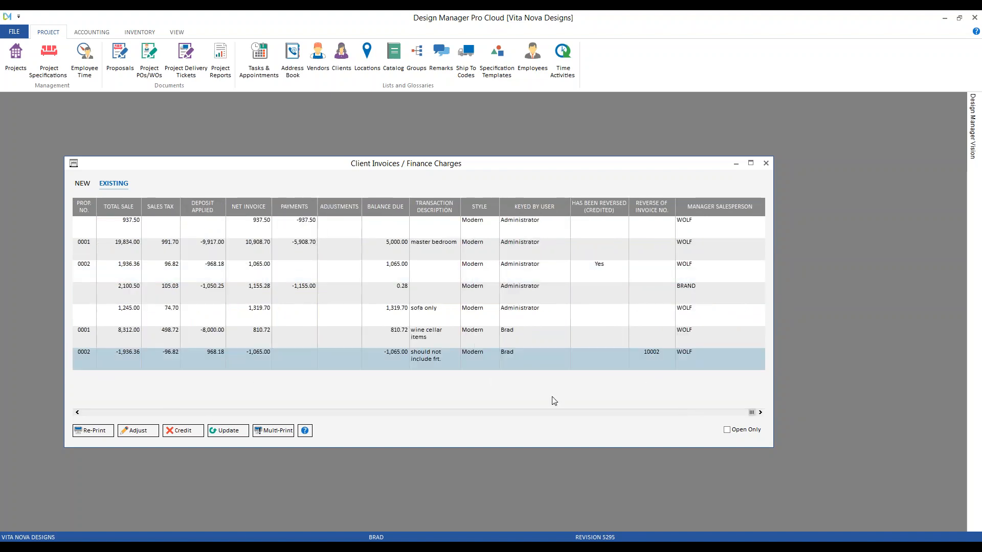
left_click(99, 414)
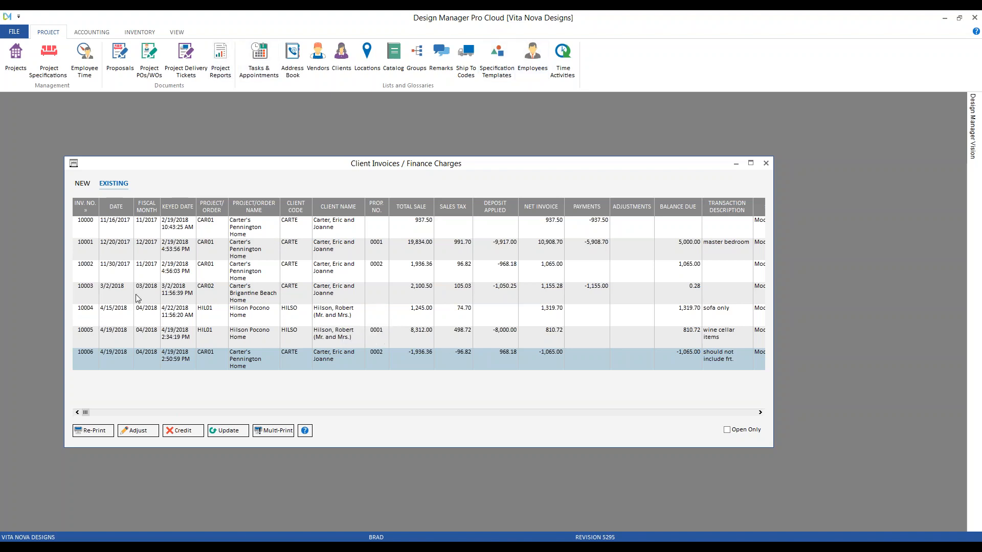
Try to credit the 3/2/2018 invoice for Carter's Brigantine Beach Home, number 10003
left_click(346, 290)
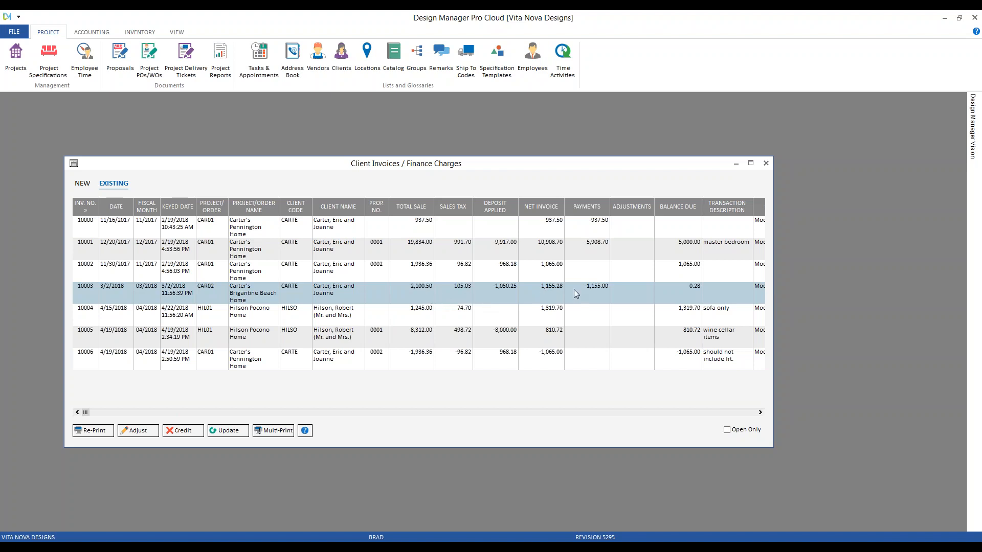
left_click(694, 296)
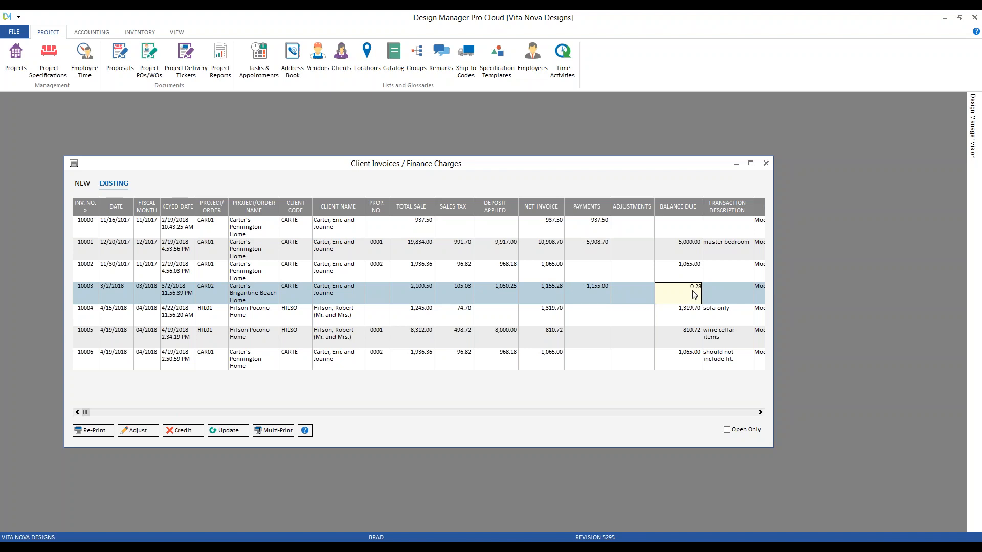
left_click(187, 434)
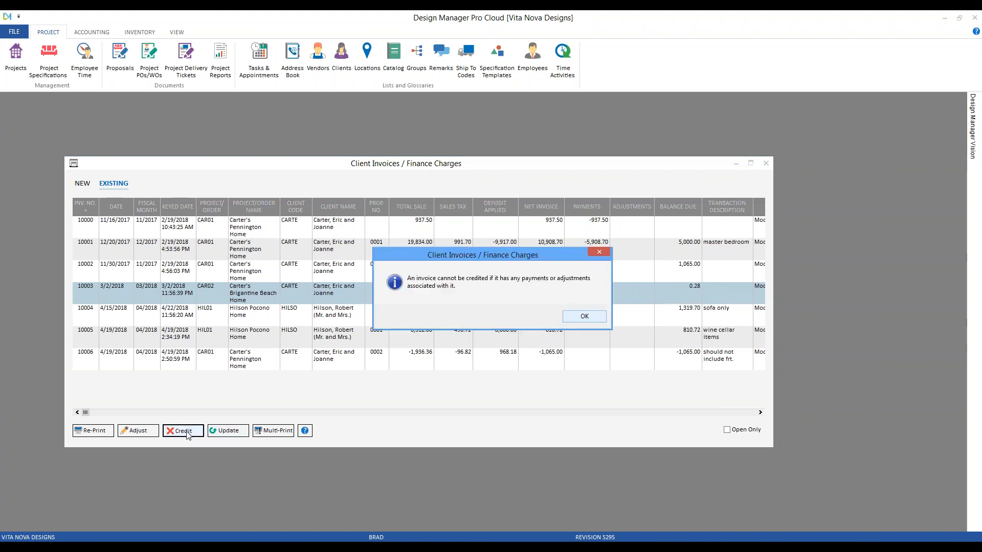
left_click(588, 320)
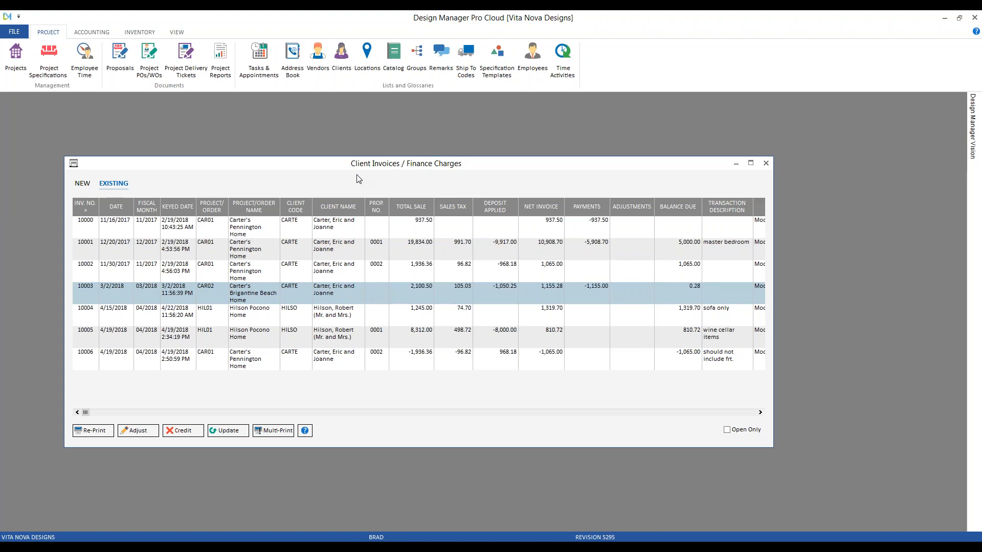
Start a new adjustment for invoice 10003 and assign the Furniture [41900] revenue account as its G/L account
left_click(139, 436)
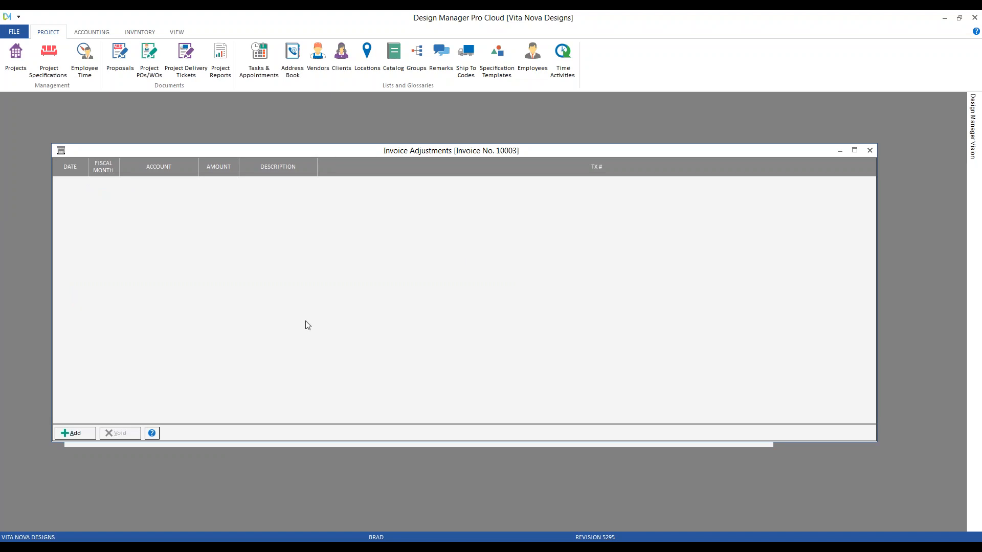
left_click(76, 433)
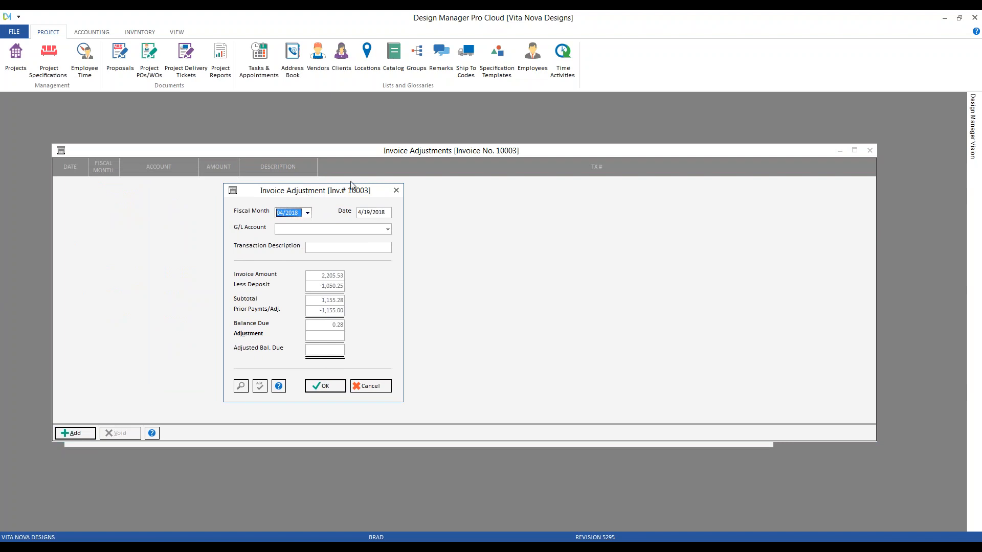
left_click(331, 228)
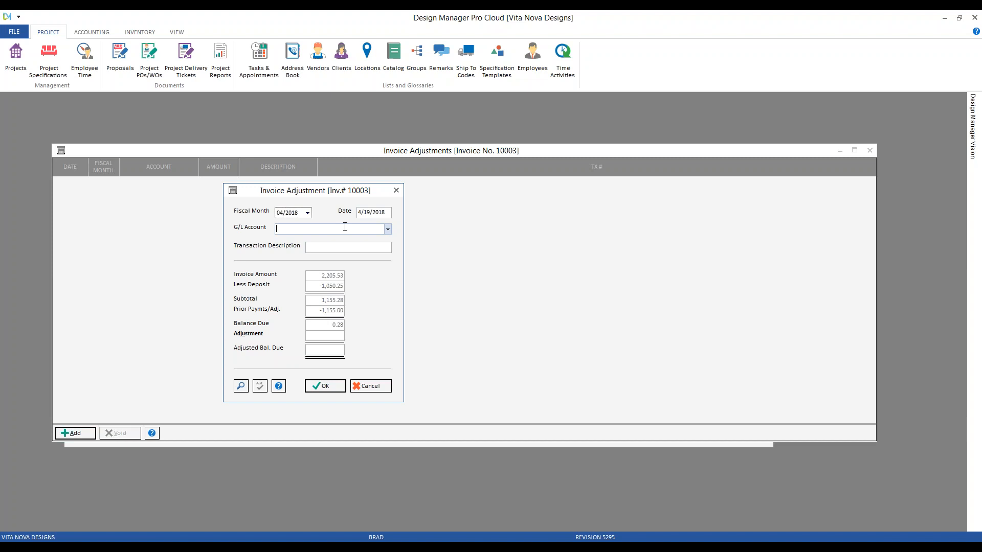
left_click(387, 229)
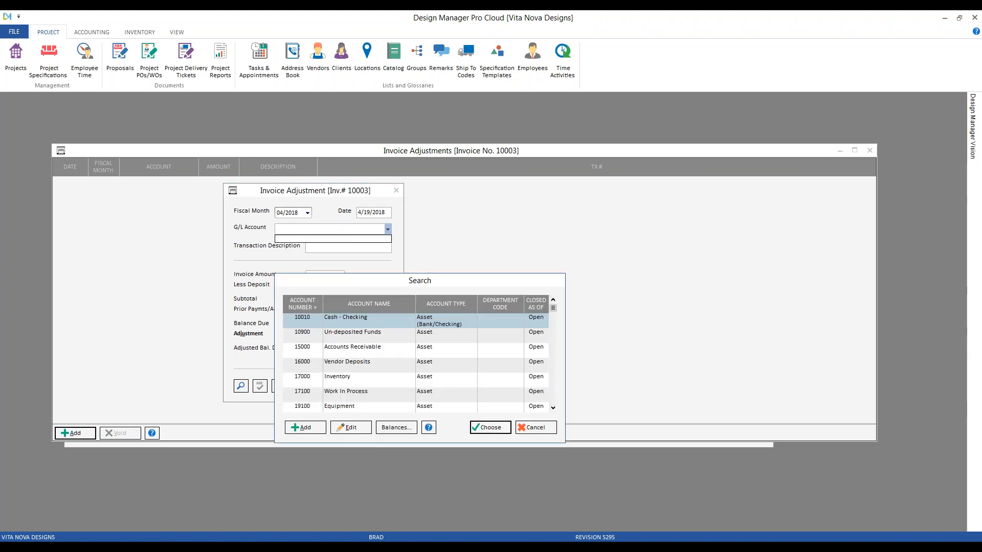
type("41")
scroll(366, 363, "down", 2)
scroll(372, 385, "down", 1)
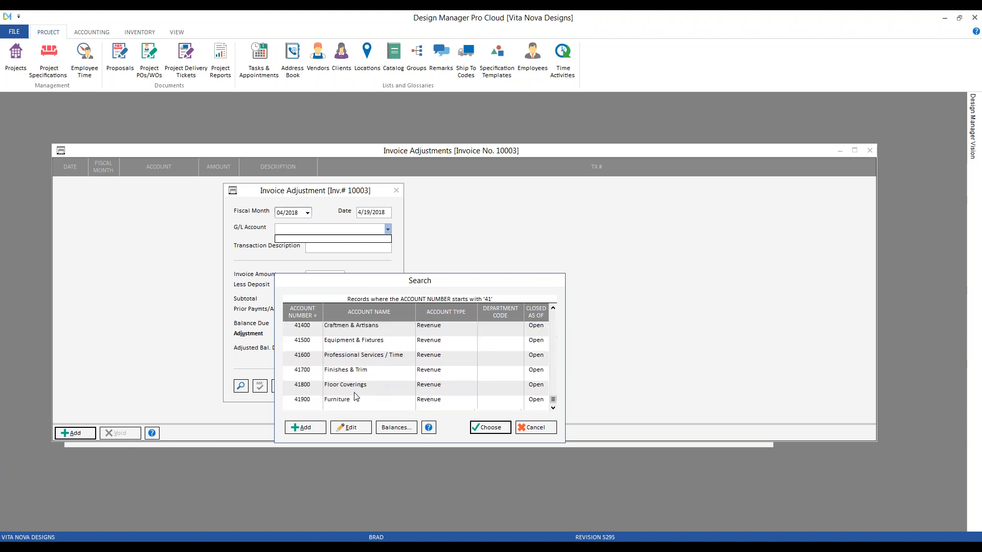
left_click(337, 400)
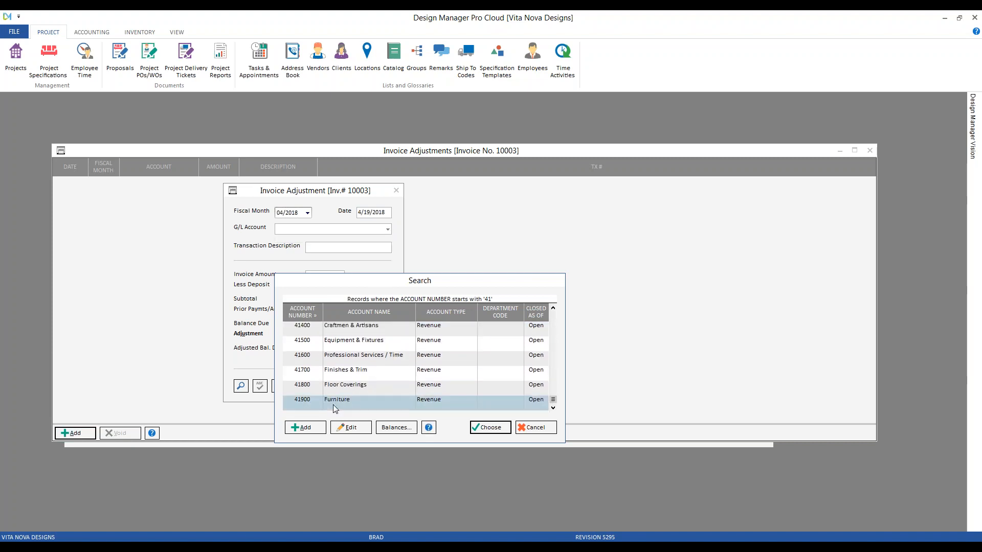
left_click(490, 427)
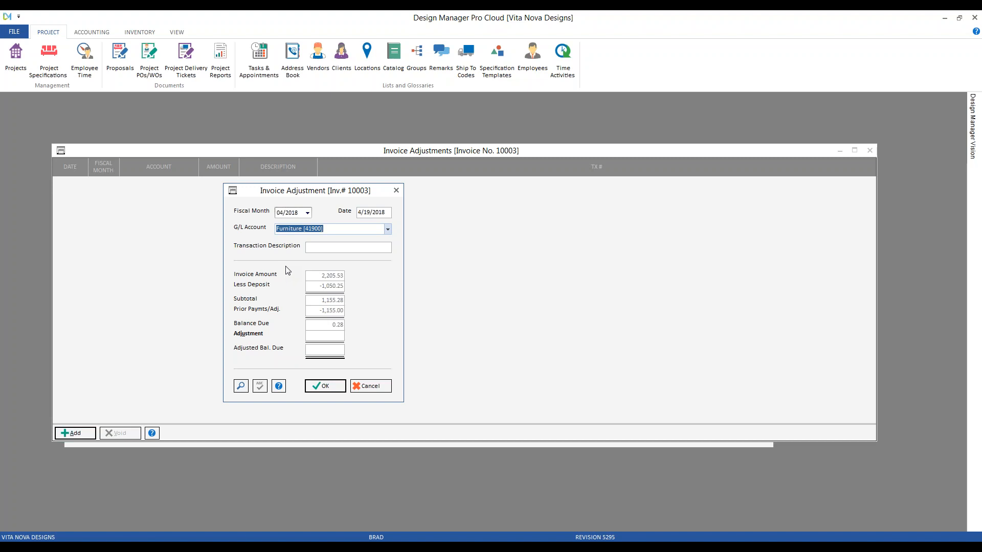
Describe the invoice 10003 adjustment as "nominal underpayment", set its amount to -.28, save it and close the adjustments list
key("Tab")
type("nomin")
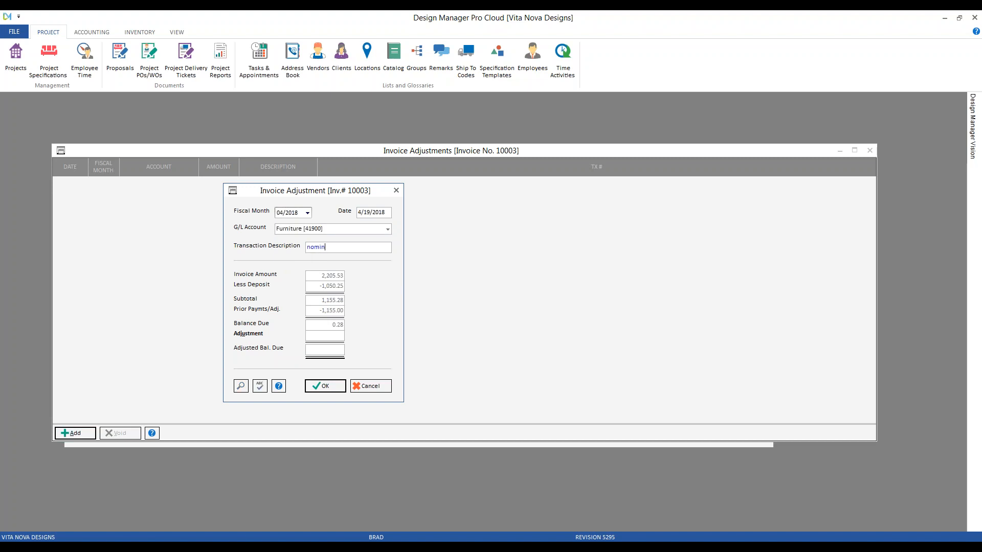
type("al underpayment")
type("-")
type(".28")
left_click(325, 386)
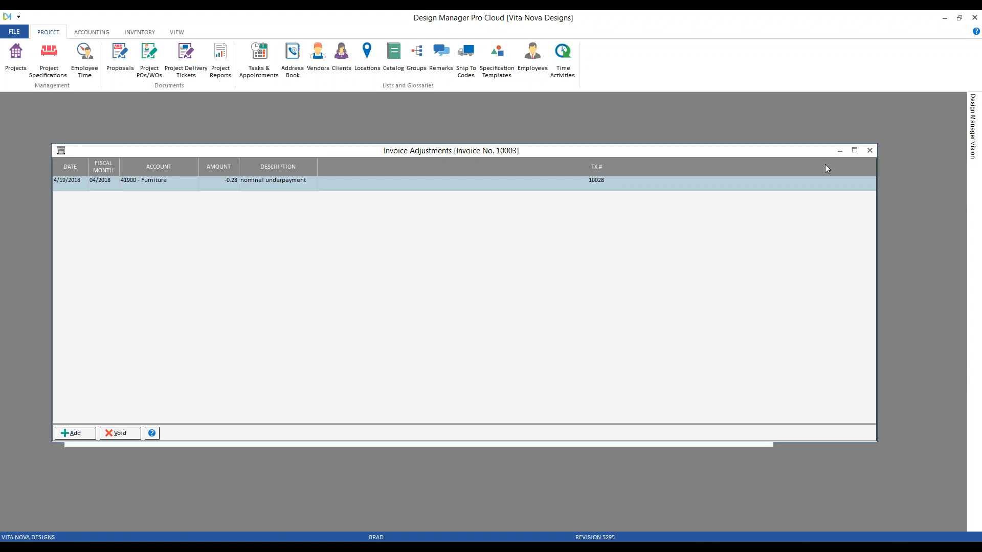
left_click(870, 151)
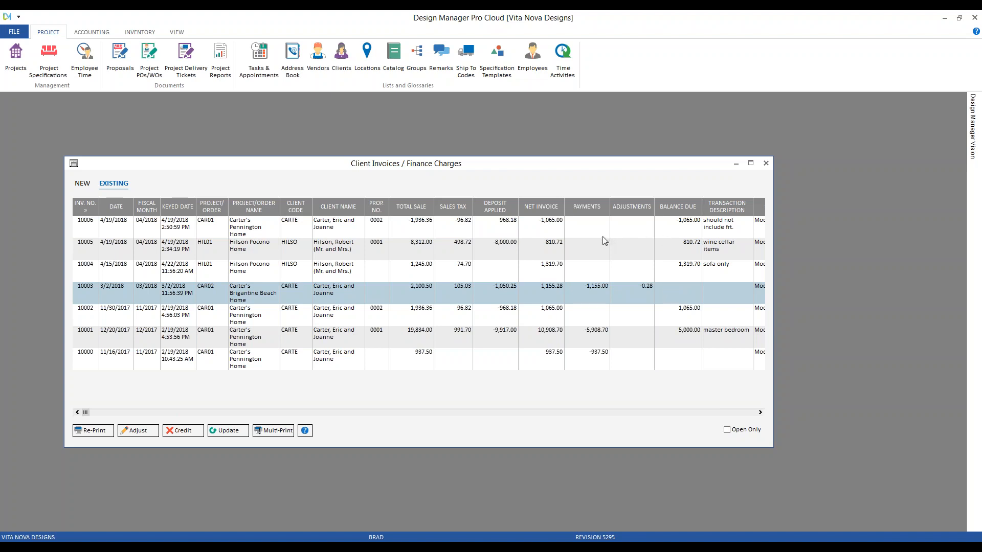
Review the recorded adjustments of invoice 10003 and close their list again
left_click(138, 431)
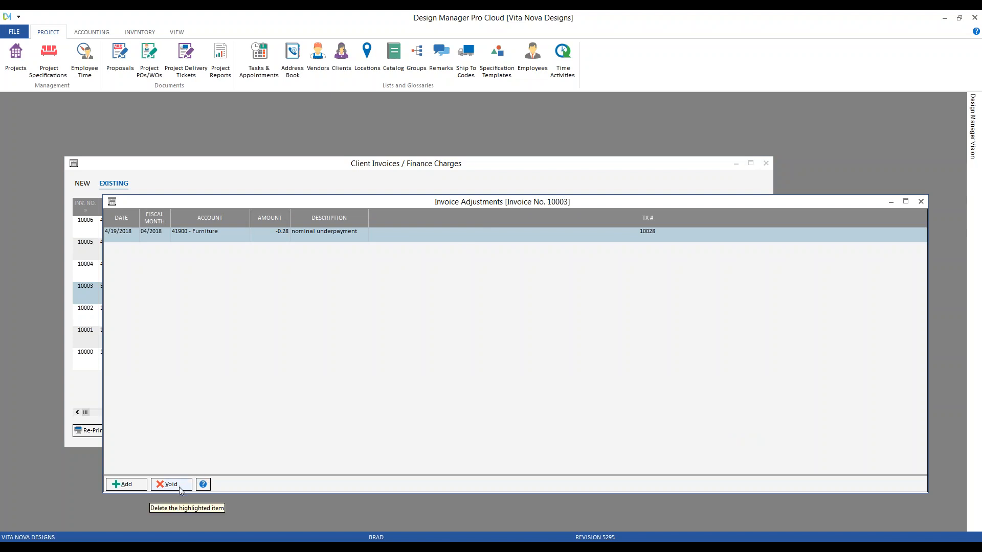
left_click(921, 201)
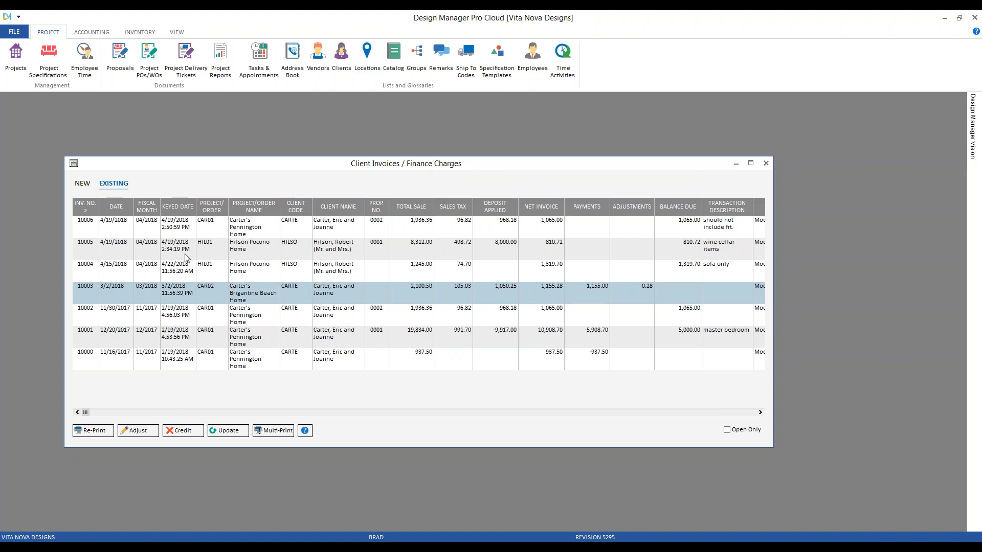
Select the wine cellar invoice 10005 and look up the Work In Process account in the Account Glossary
left_click(215, 256)
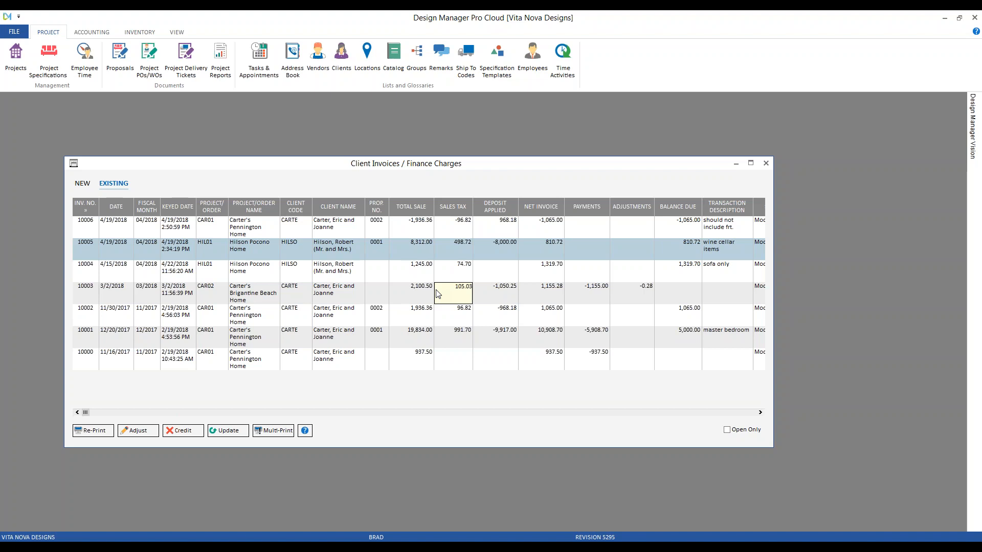
left_click(102, 32)
left_click(338, 56)
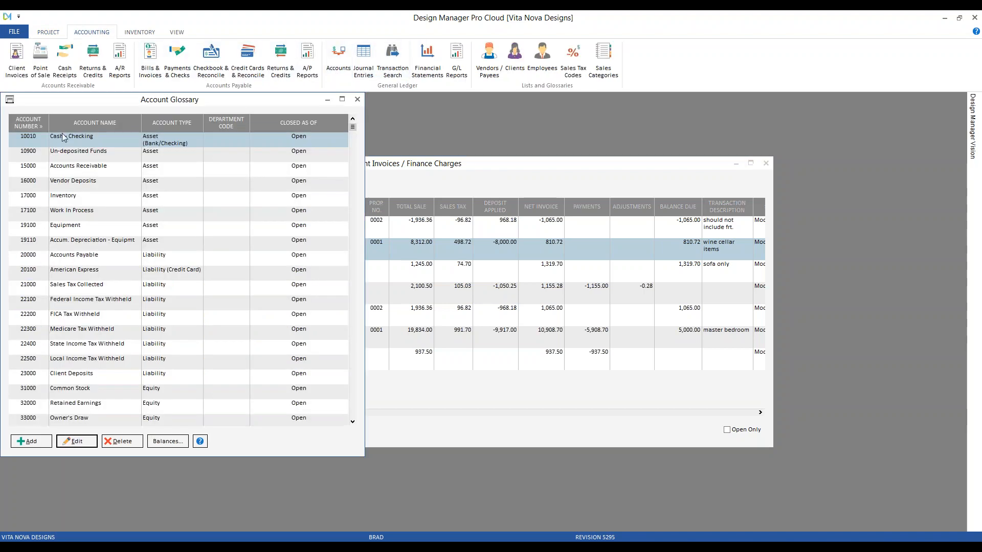
left_click_drag(88, 102, 553, 133)
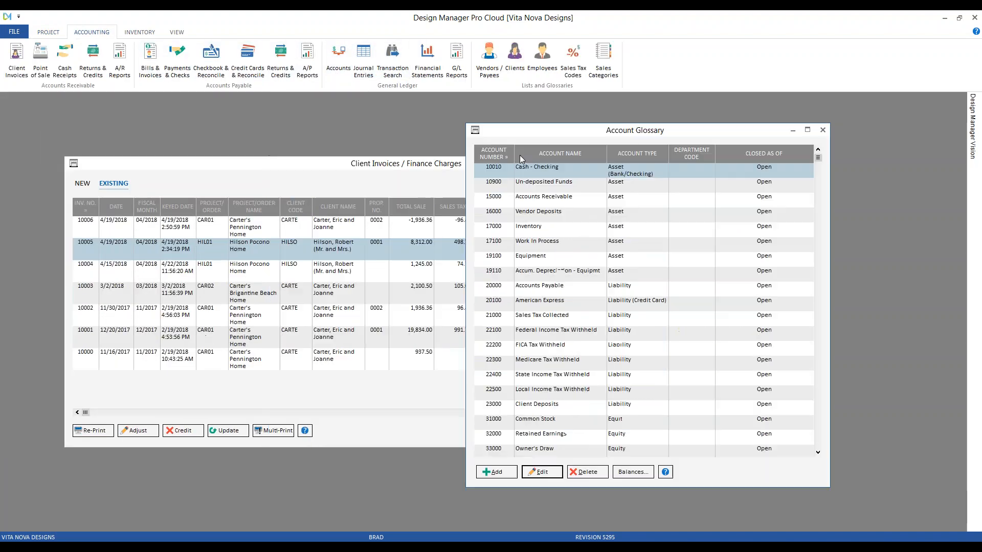
left_click(534, 244)
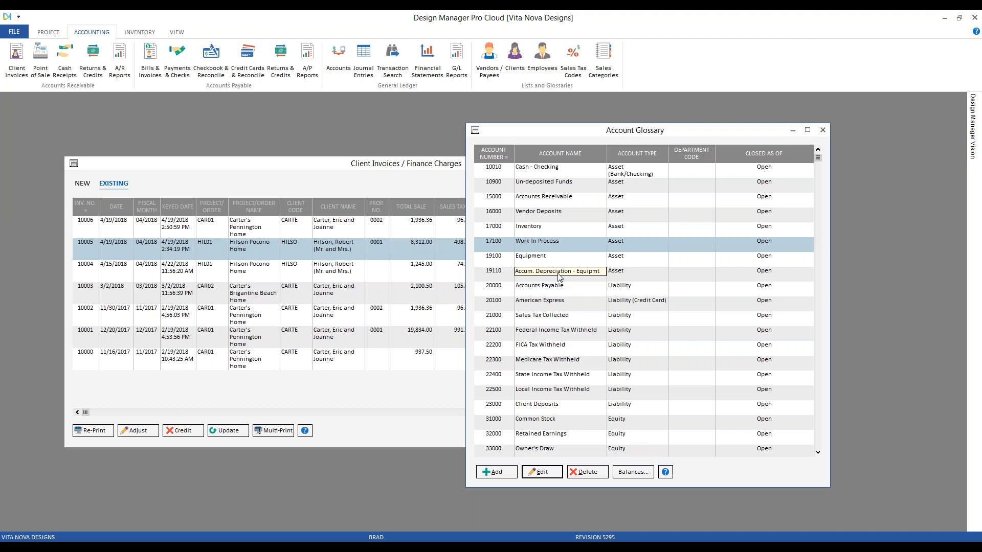
left_click(822, 130)
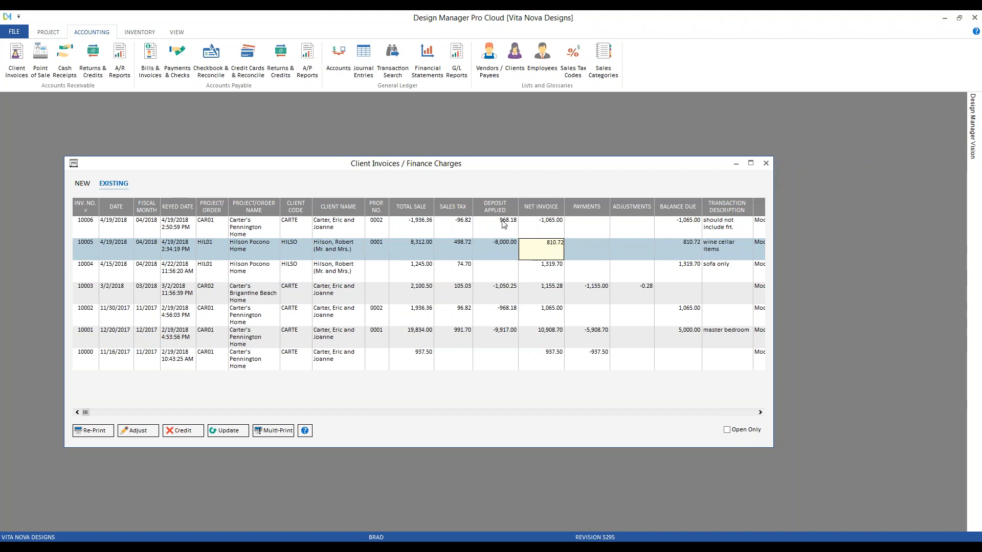
Search the transactions of type Client Invoices / Invoice Adjustments for transaction number 10005
left_click(399, 61)
left_click_drag(213, 99, 262, 121)
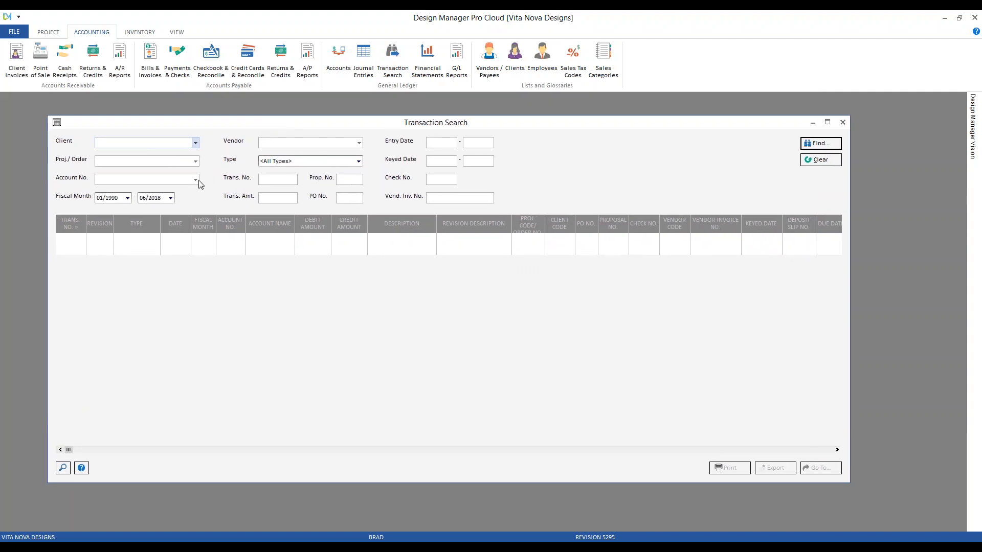
left_click(311, 163)
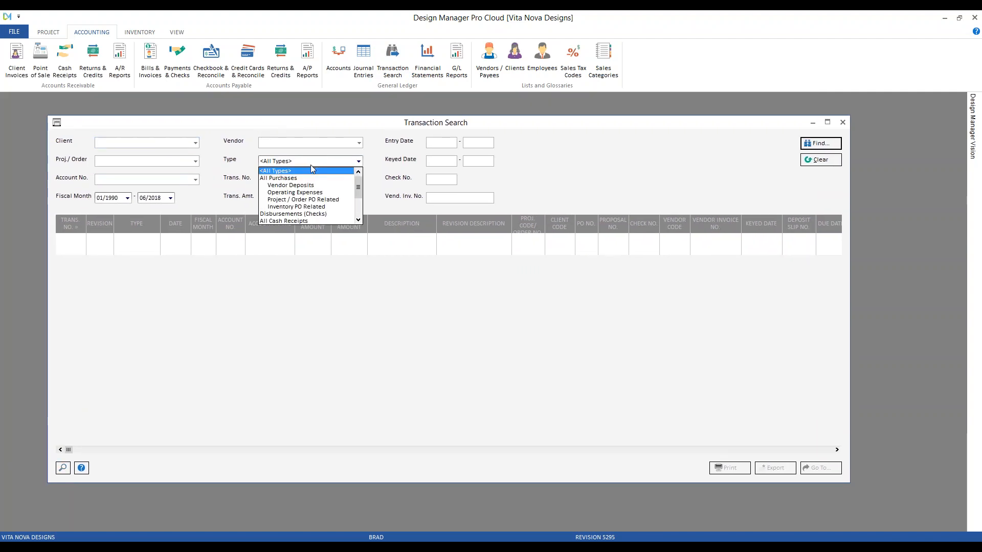
scroll(306, 205, "down", 2)
left_click(299, 215)
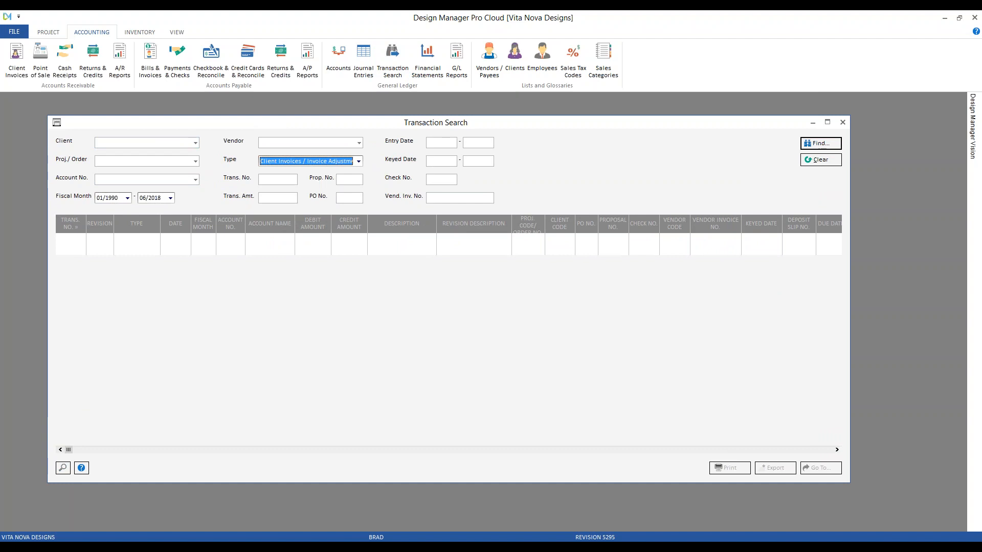
left_click(286, 181)
type("10005")
key("Return")
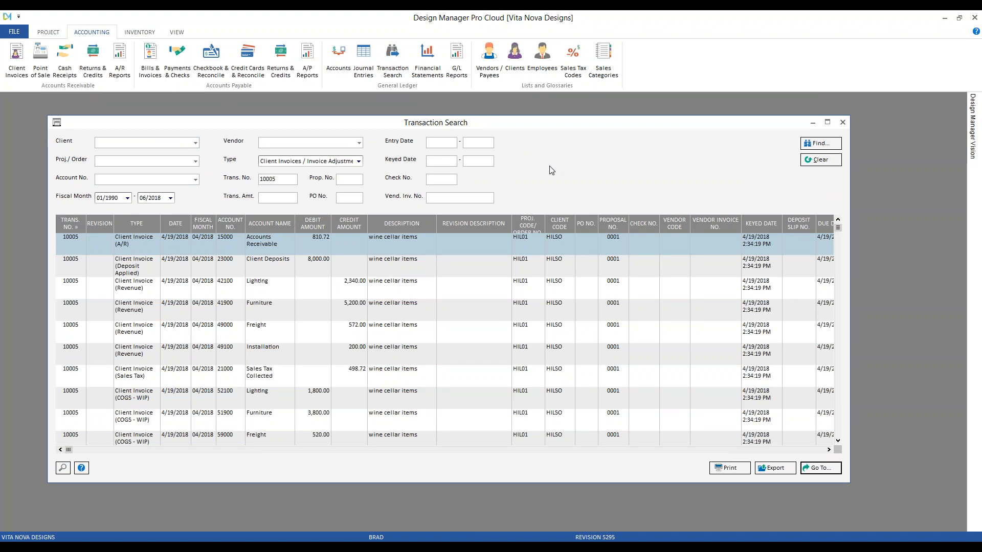
Examine the Lighting, Furniture, Freight and Installation revenue postings and the Sales Tax Collected posting of invoice 10005
left_click(233, 290)
left_click(231, 315)
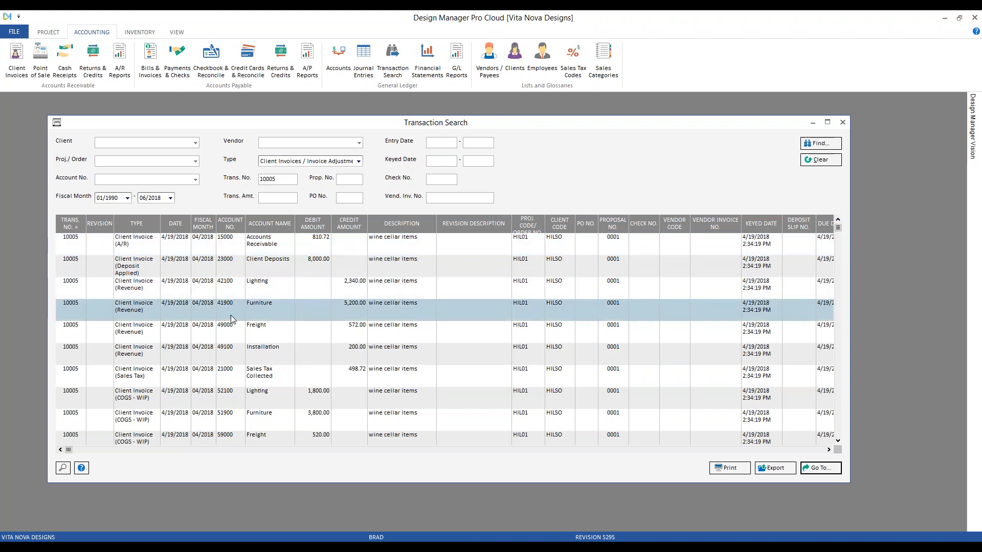
left_click(233, 332)
left_click(342, 345)
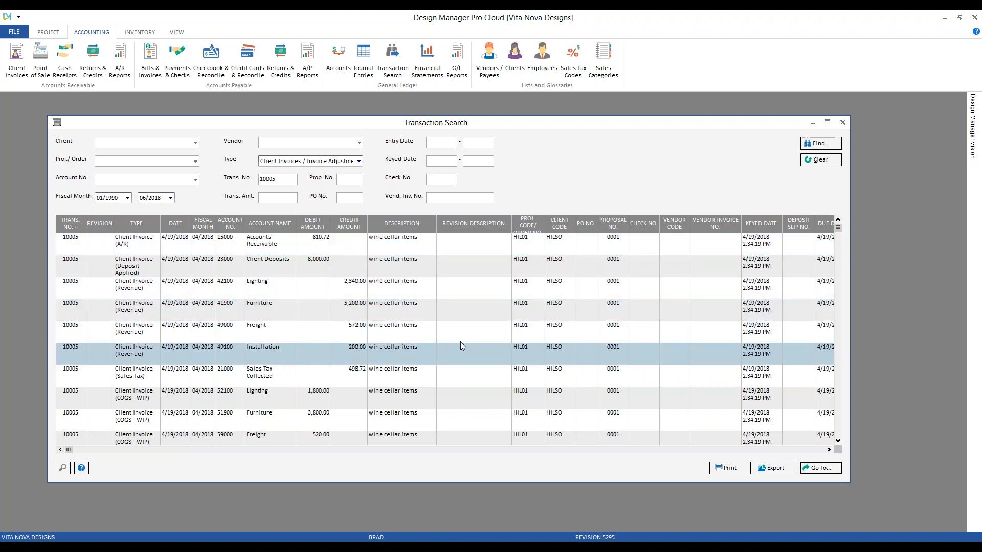
left_click(276, 290)
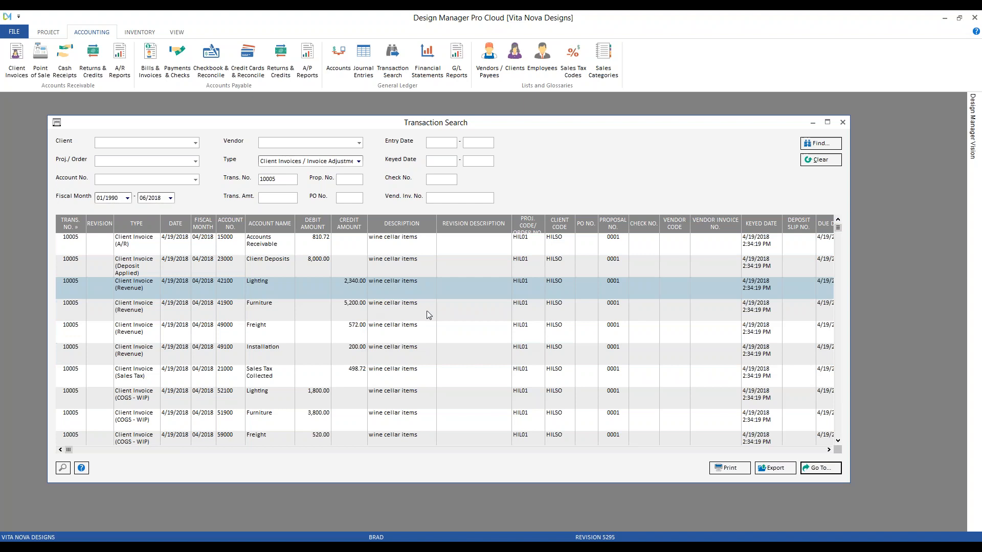
left_click(330, 307)
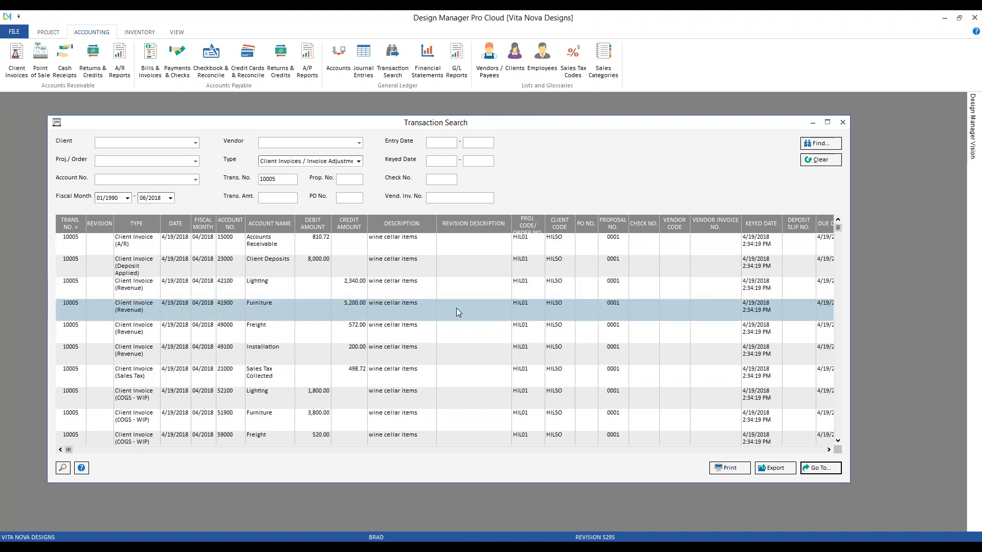
left_click(456, 332)
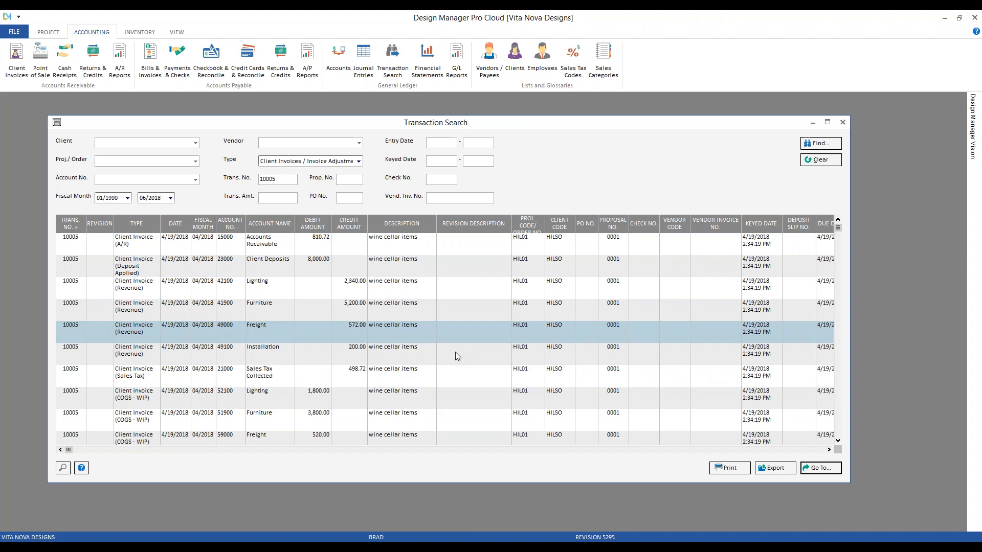
left_click(457, 357)
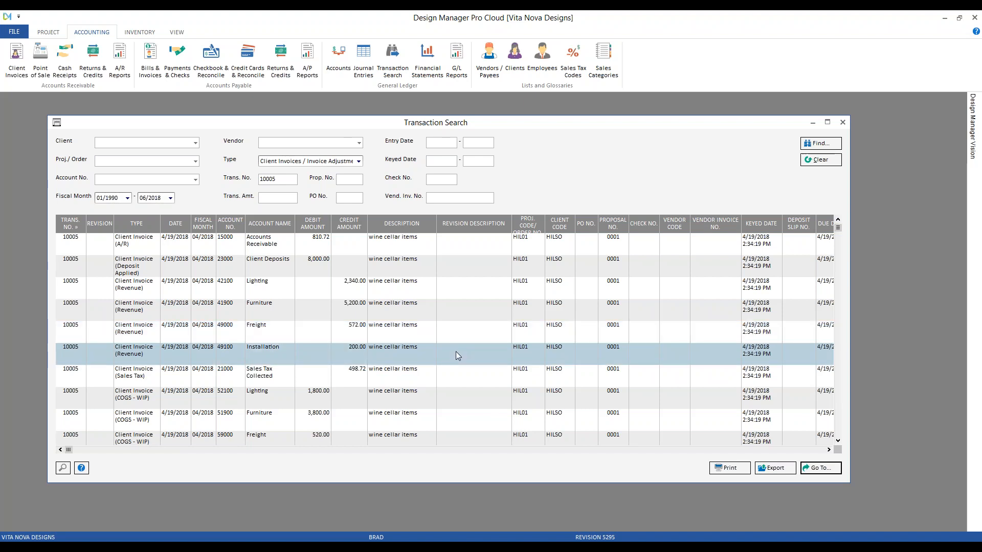
left_click(439, 380)
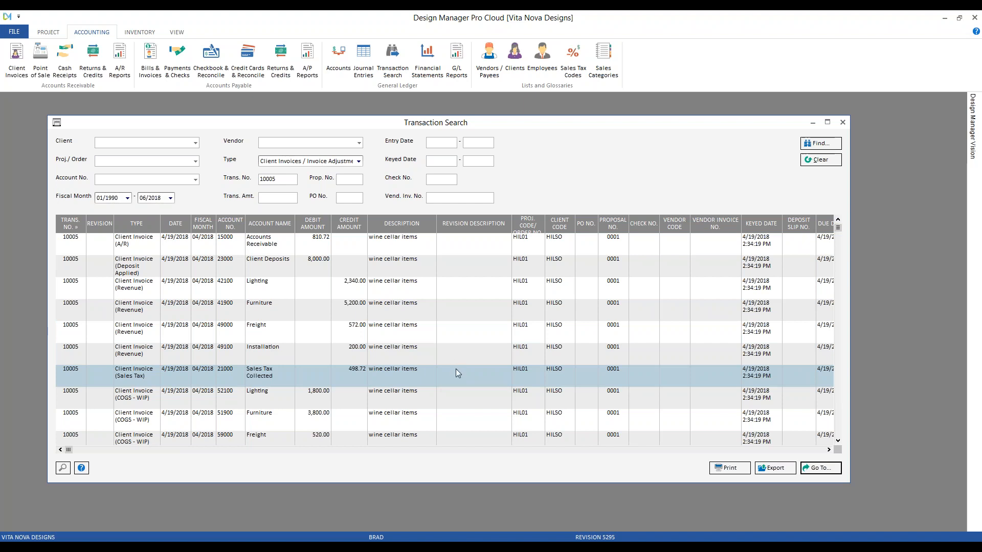
Compare invoice 10005's cost of goods sold postings with the matching revenue postings, and check the Work In Process credit
scroll(456, 372, "down", 2)
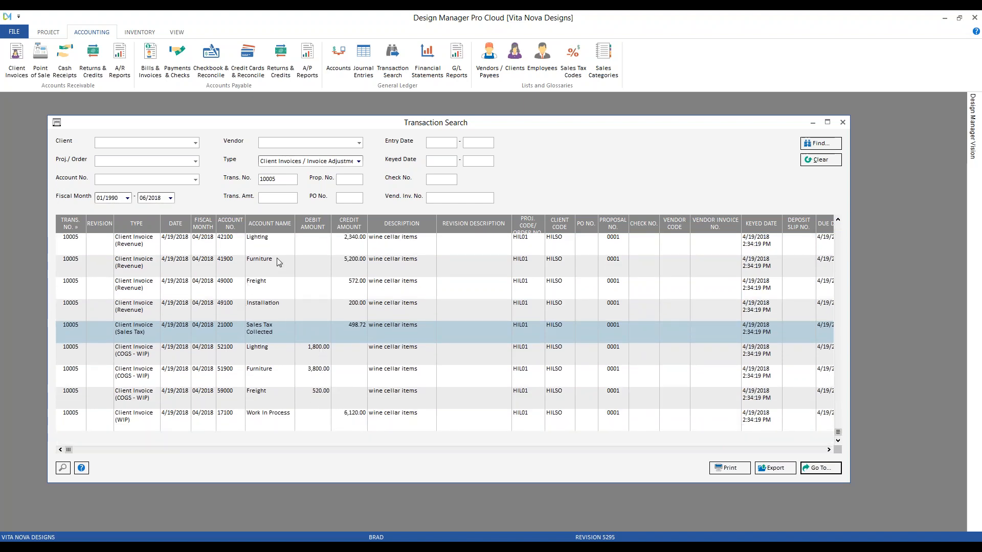
left_click(278, 358)
left_click(343, 245)
left_click(305, 356)
left_click(287, 376)
left_click(351, 271)
left_click(313, 377)
left_click(307, 395)
left_click(353, 292)
left_click(316, 396)
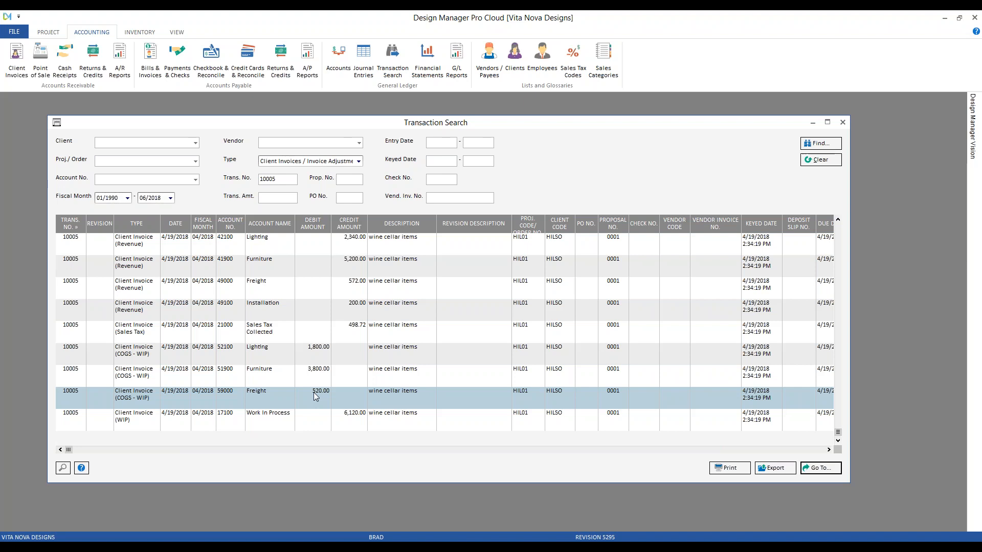
left_click(323, 361)
left_click(322, 371)
left_click(318, 399)
left_click(355, 424)
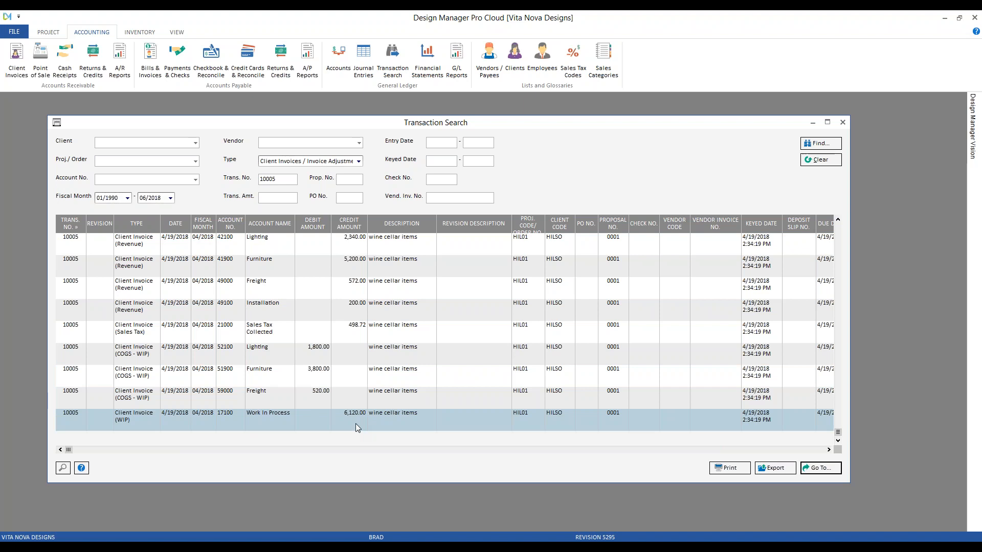
Examine invoice 10005's Client Deposits and Accounts Receivable postings, and close the transaction search and client invoices windows
scroll(452, 302, "up", 2)
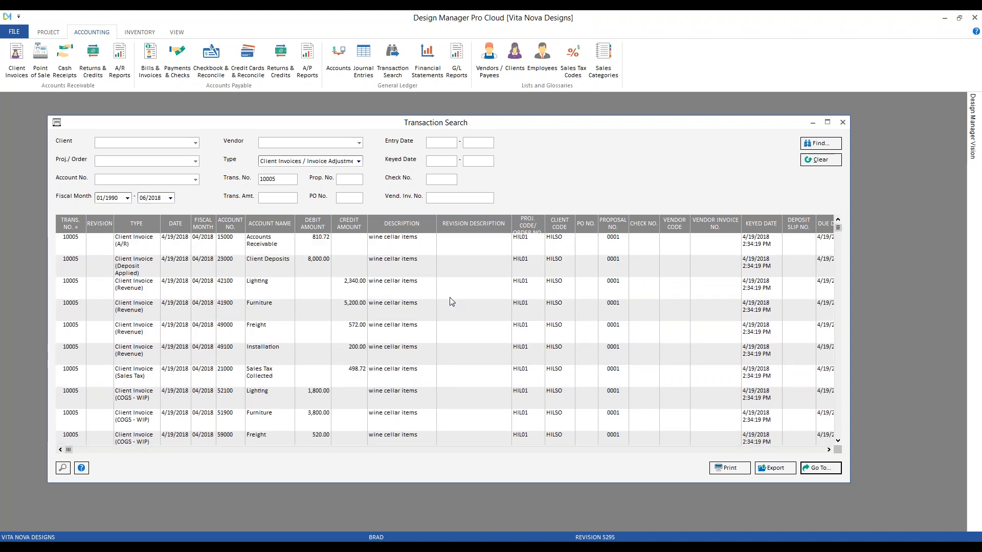
left_click(313, 274)
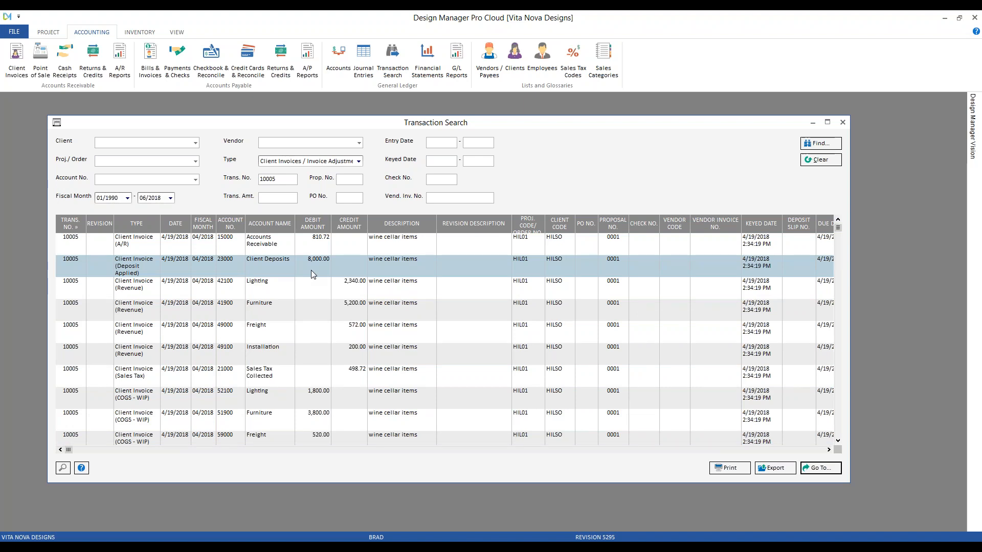
key("Up")
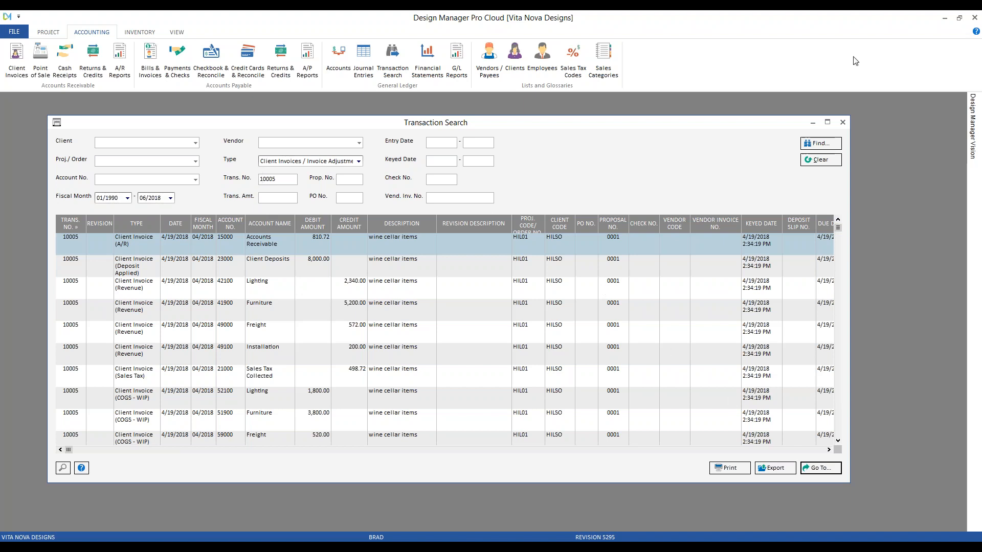
left_click(843, 122)
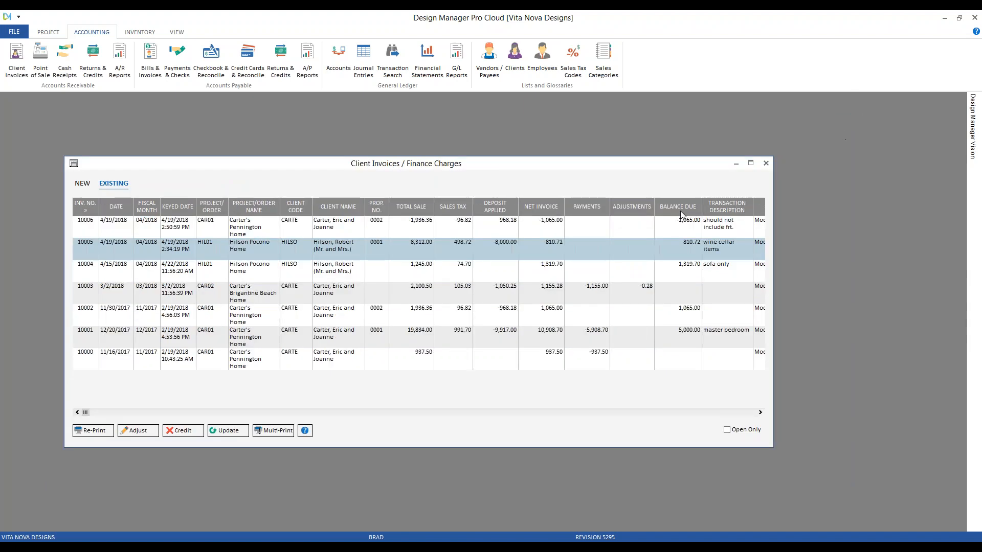
left_click(767, 164)
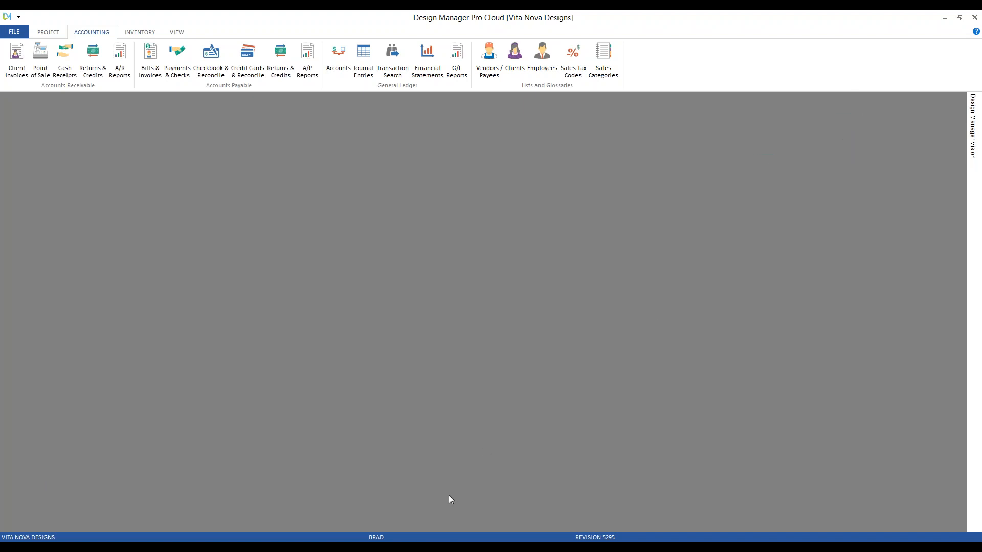
Switch to Adobe Acrobat Reader and review the saved invoicing Income Statement and Balance Sheet PDFs
left_click(435, 549)
left_click(409, 502)
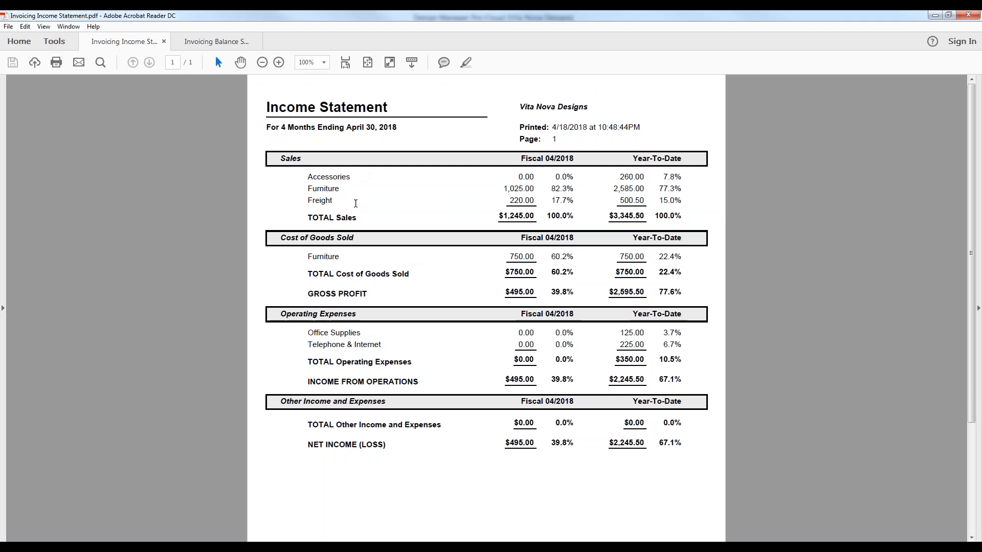
left_click(205, 42)
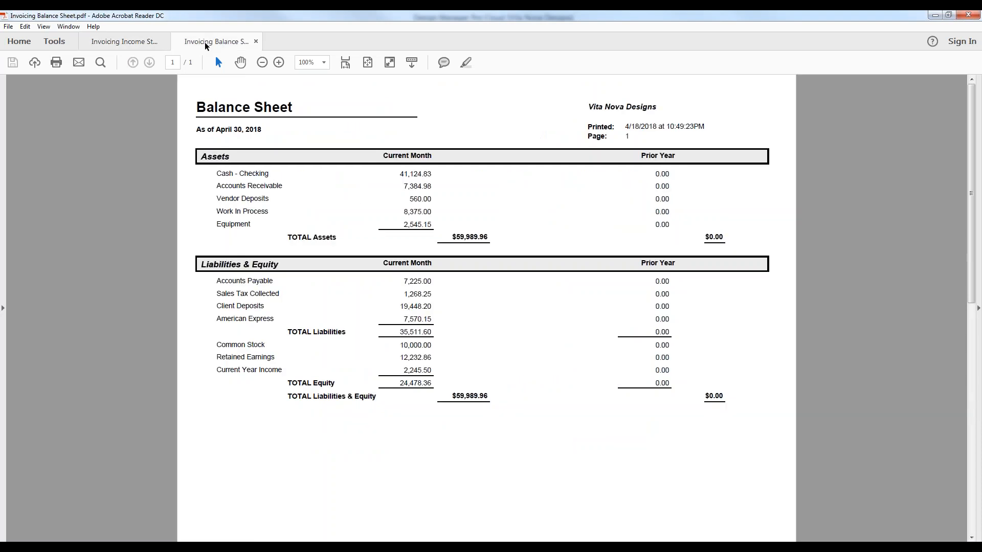
left_click(143, 41)
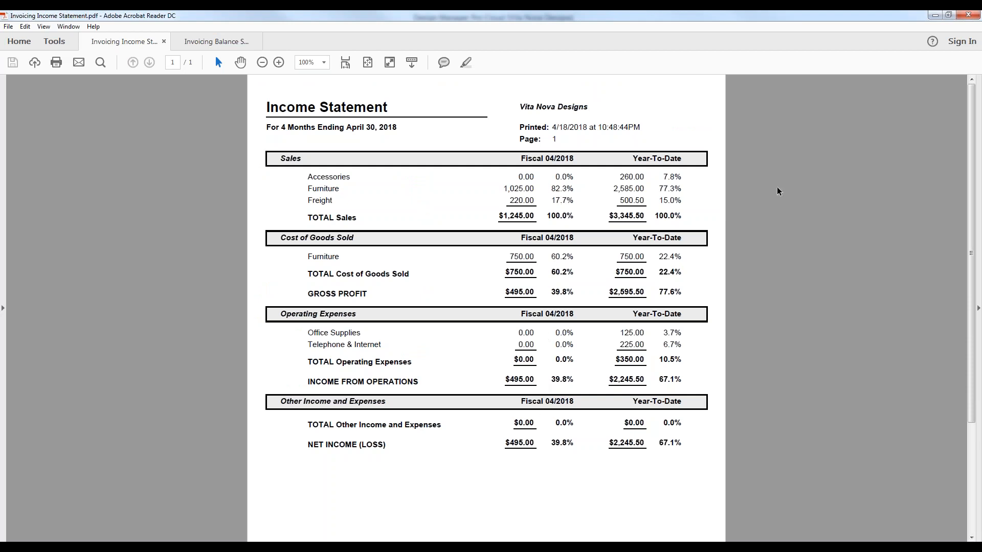
Switch back to Design Manager Pro Cloud and preview the company-wide Monthly Income Statement for April 2018
left_click(368, 547)
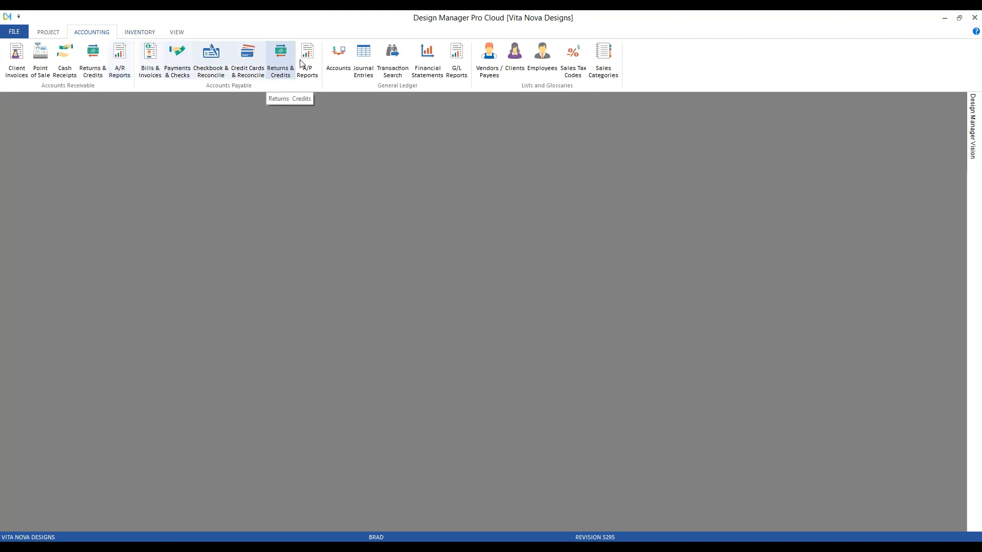
left_click(456, 61)
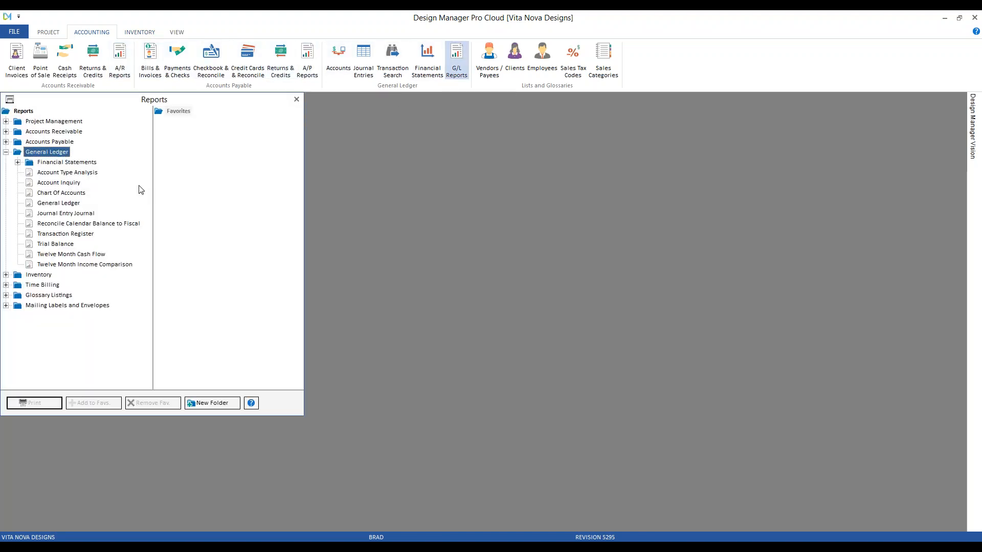
left_click(18, 162)
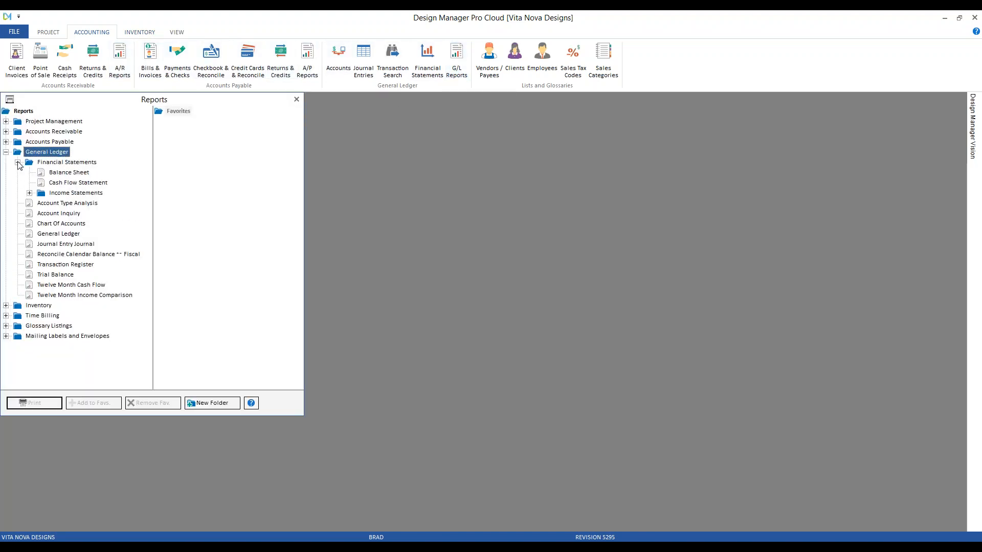
left_click(30, 193)
left_click(94, 204)
double_click(94, 204)
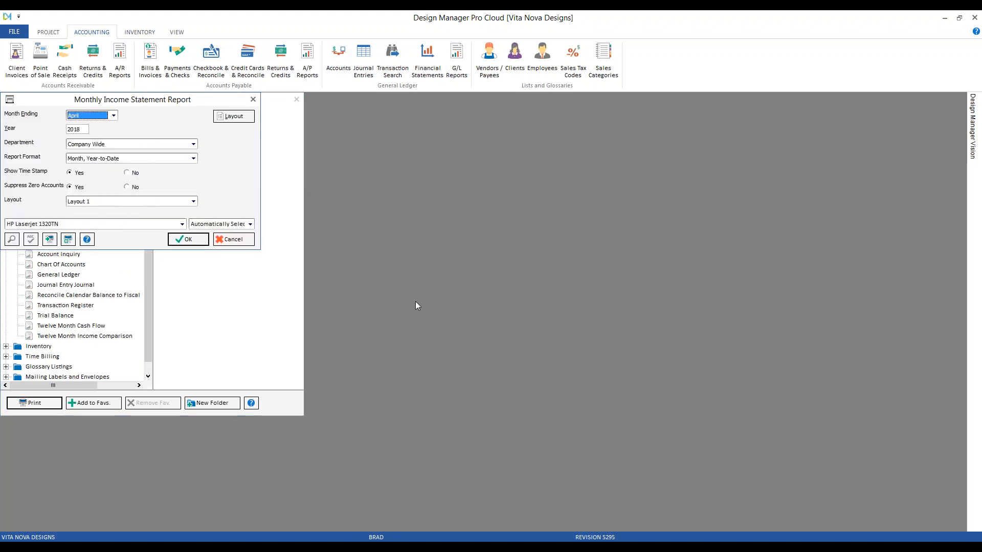
left_click(188, 239)
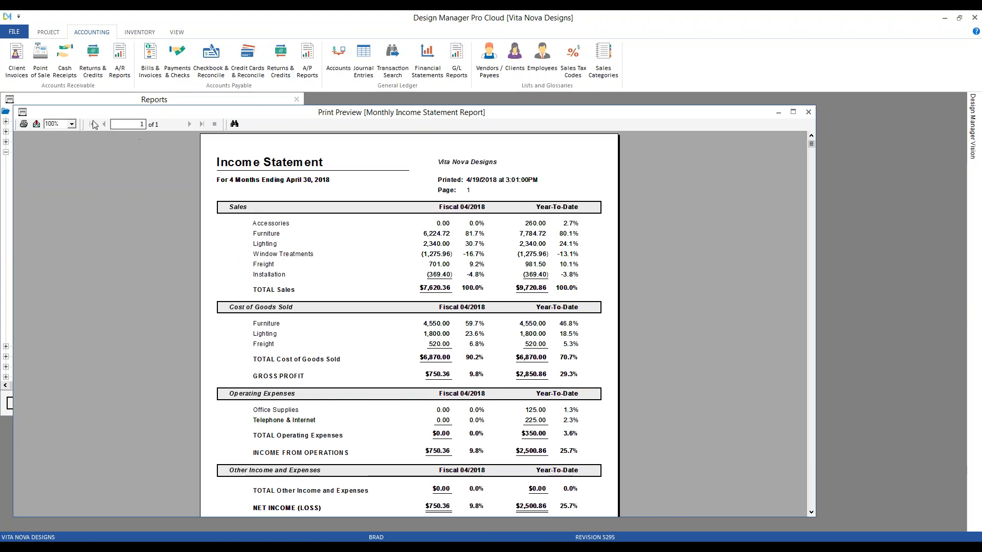
Review the income statement preview at 150% and close it, and bring up the saved Invoicing Balance Sheet PDF in Acrobat Reader
left_click(72, 124)
left_click(56, 152)
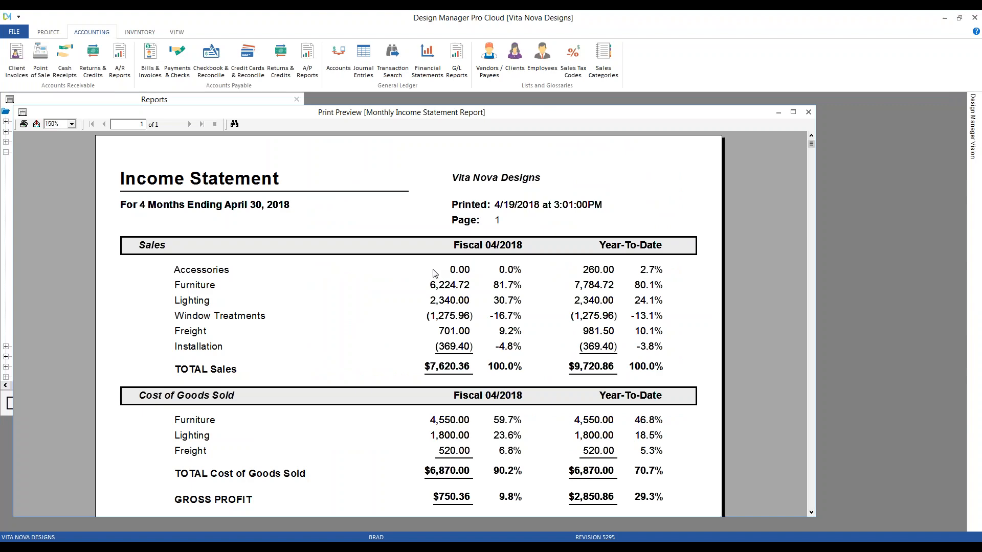
left_click(808, 112)
left_click(442, 550)
left_click(203, 41)
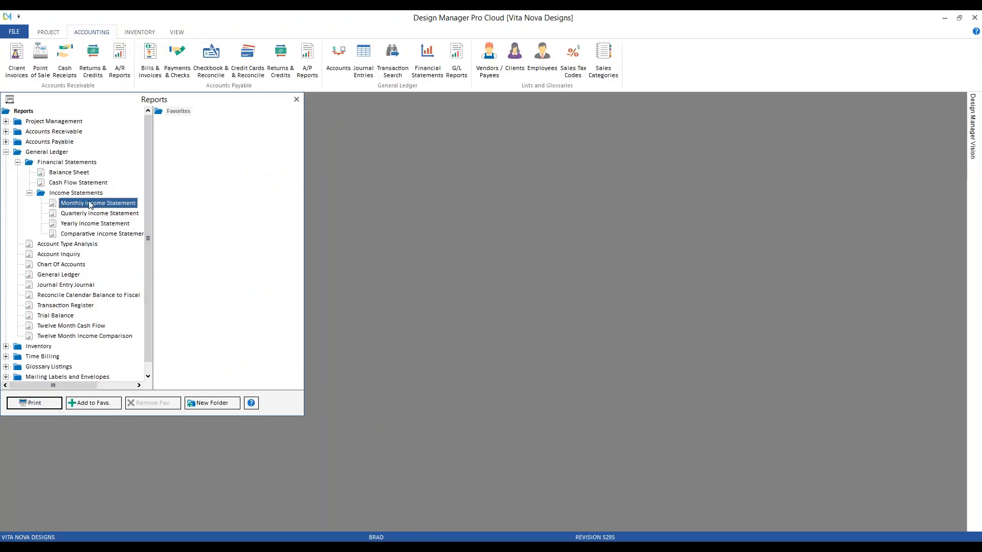
left_click(68, 182)
double_click(68, 182)
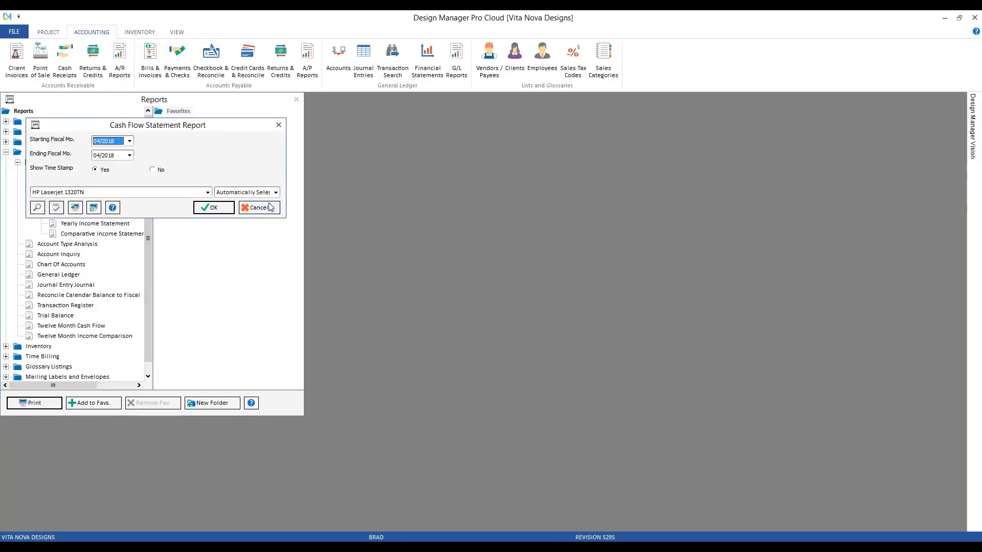
left_click(271, 208)
Preview the Balance Sheet report for April 2018 using Layout 1
left_click(65, 172)
double_click(66, 172)
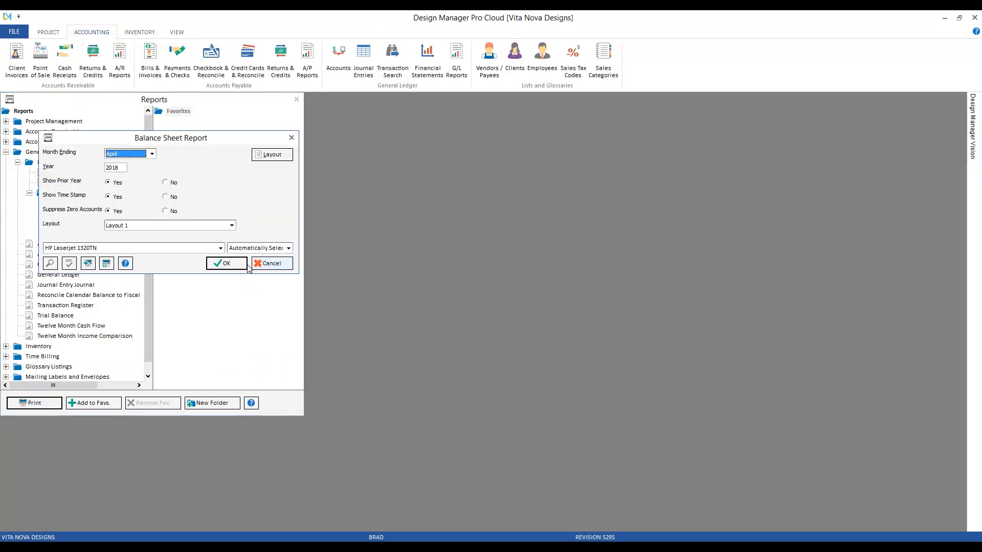
left_click(232, 262)
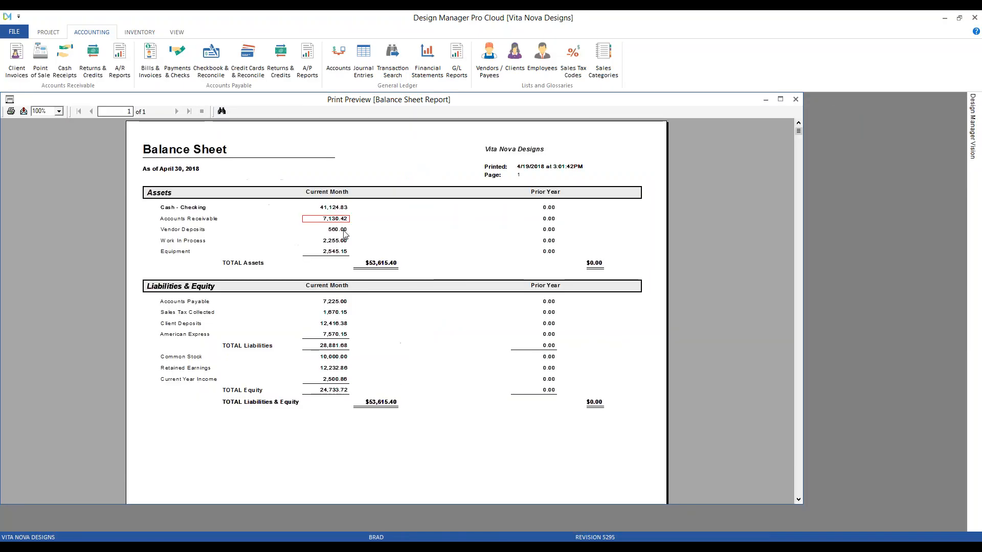
Compare Work In Process and Sales Tax Collected with the saved balance sheet PDF, and close both the PDF and the preview
left_click(341, 238)
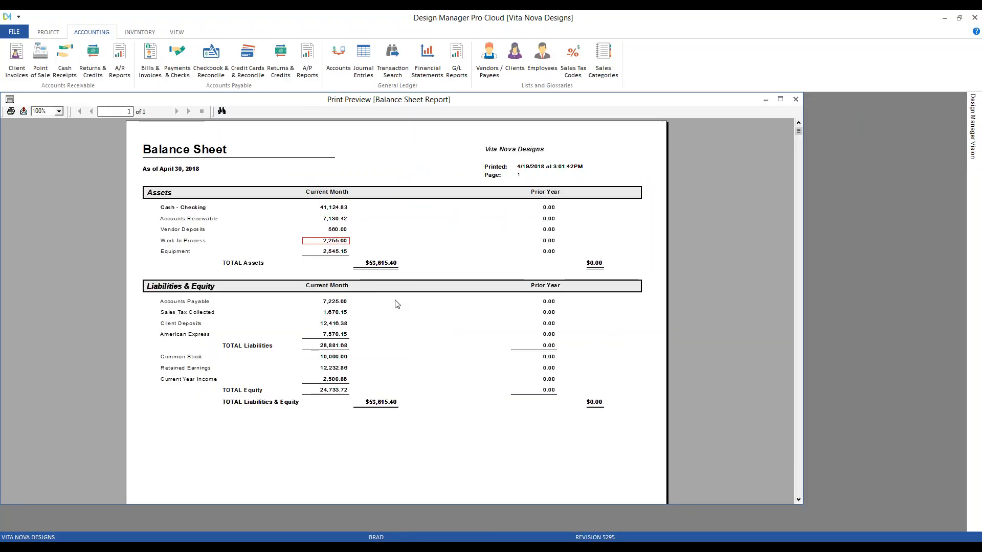
left_click(333, 312)
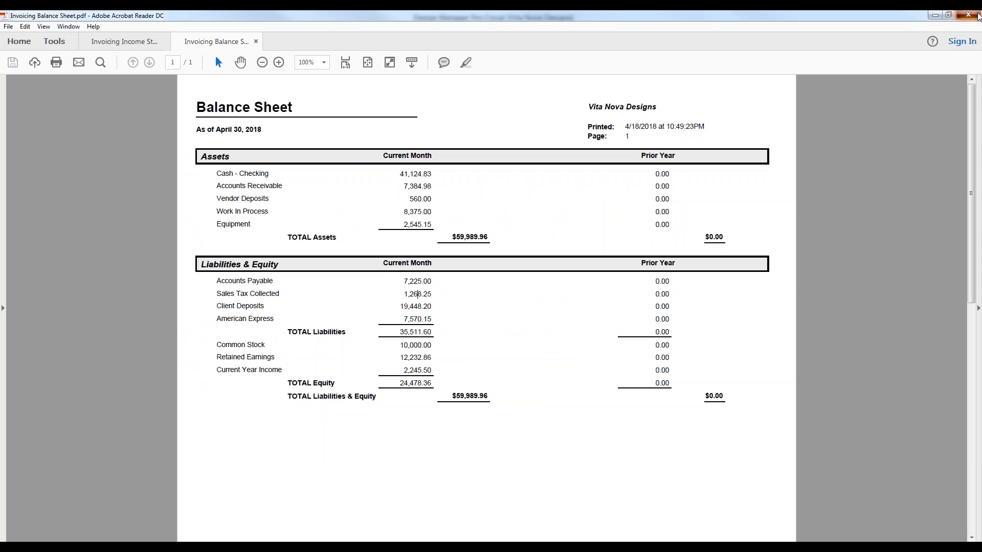
left_click(968, 14)
left_click(485, 301)
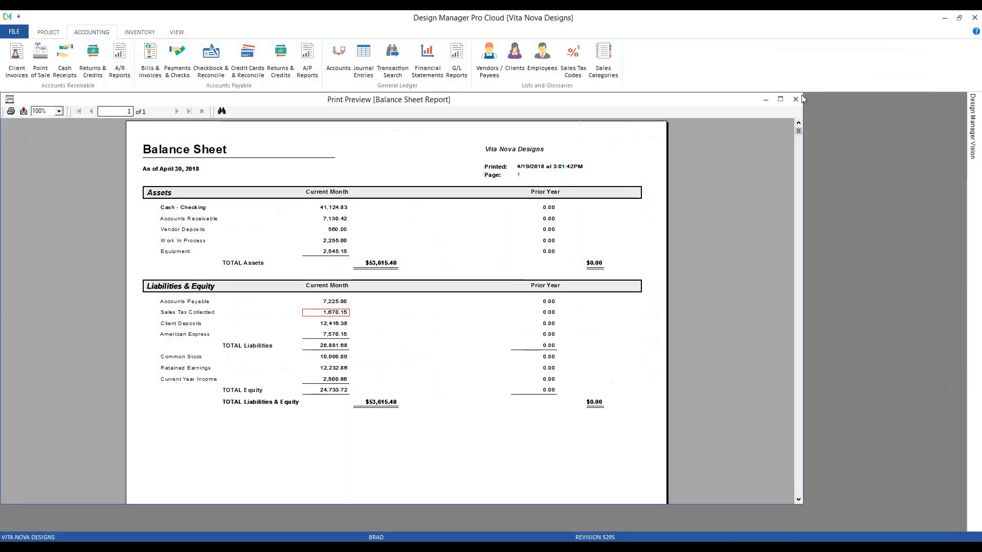
left_click(797, 99)
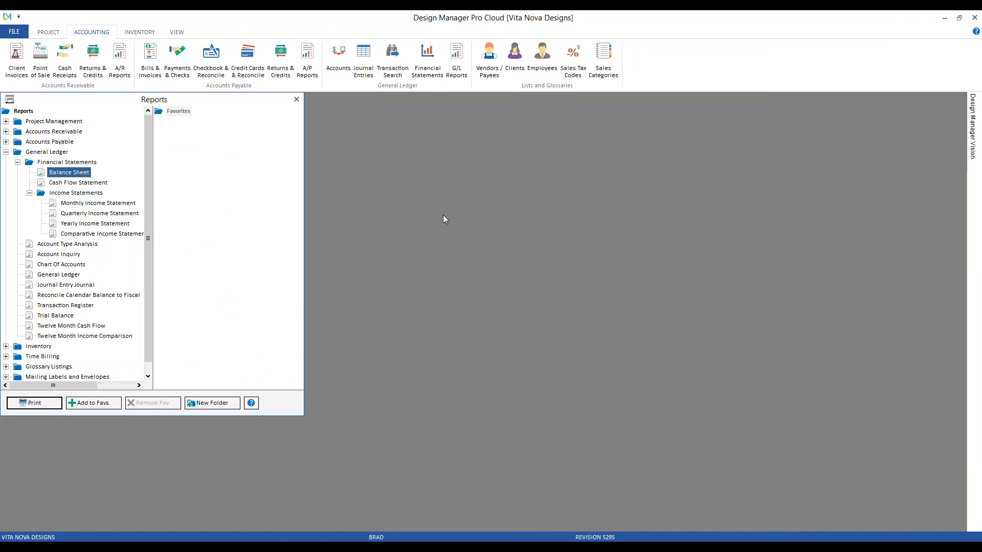
Add the Pre-Billing report from the Project Management Order Tracking reports to the report favorites
left_click_drag(108, 96, 136, 110)
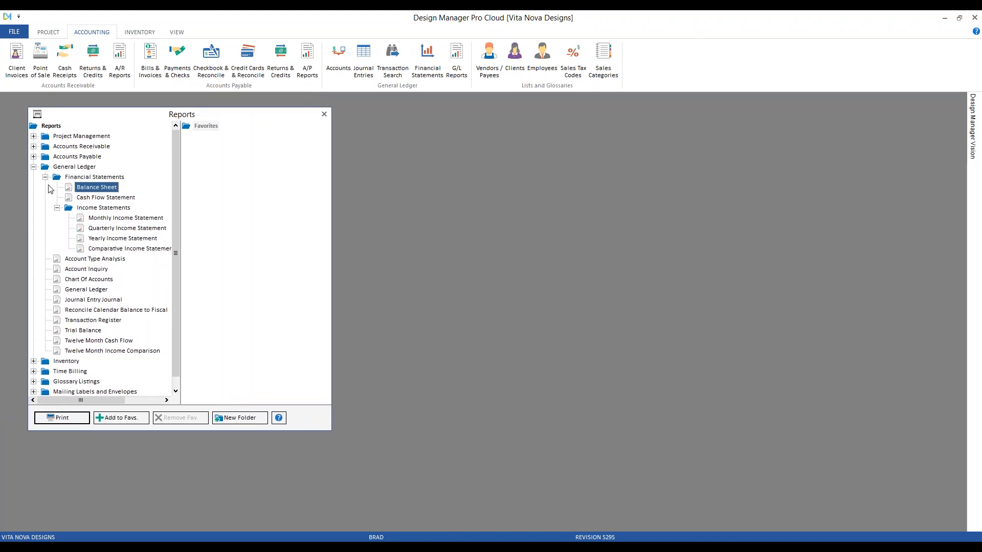
double_click(44, 169)
left_click(55, 137)
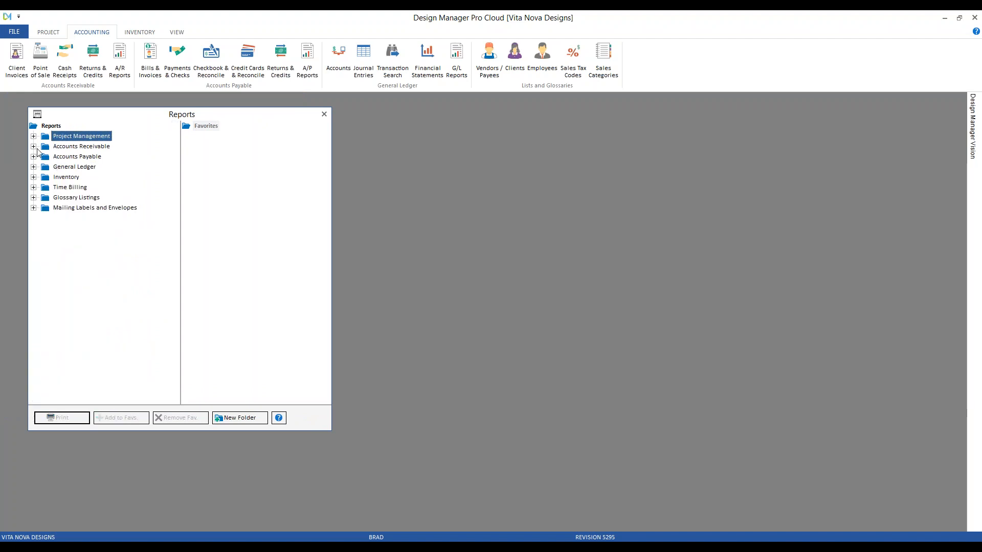
left_click(33, 136)
double_click(73, 147)
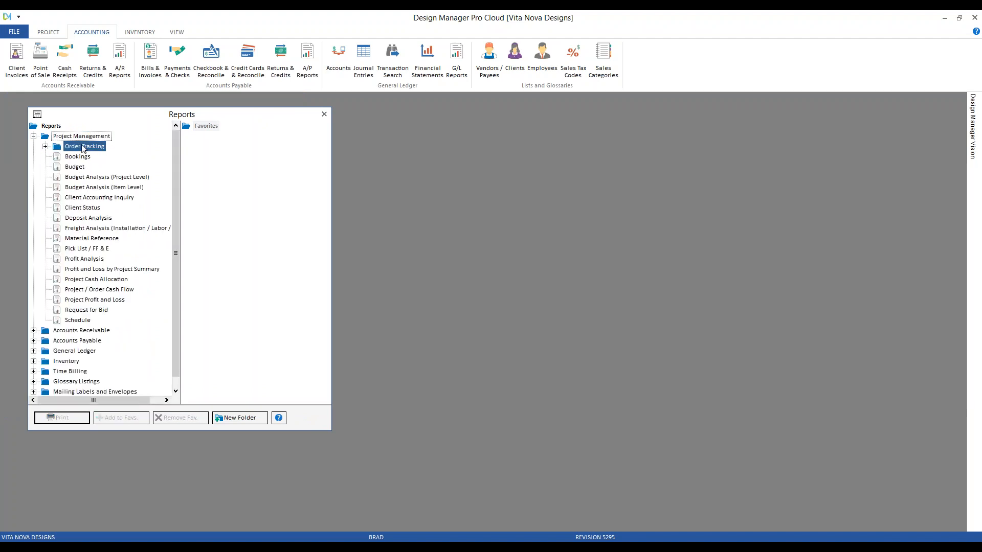
left_click(92, 217)
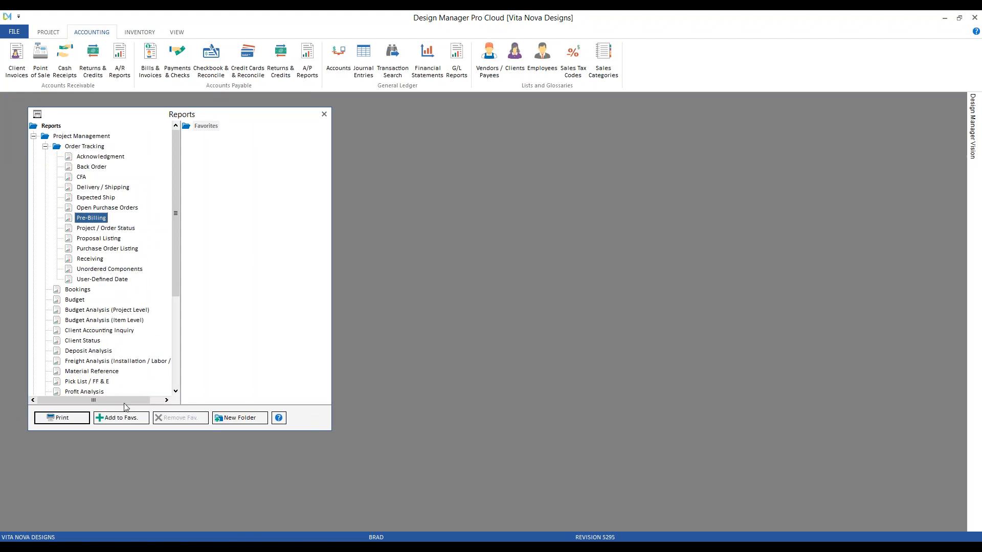
left_click(123, 420)
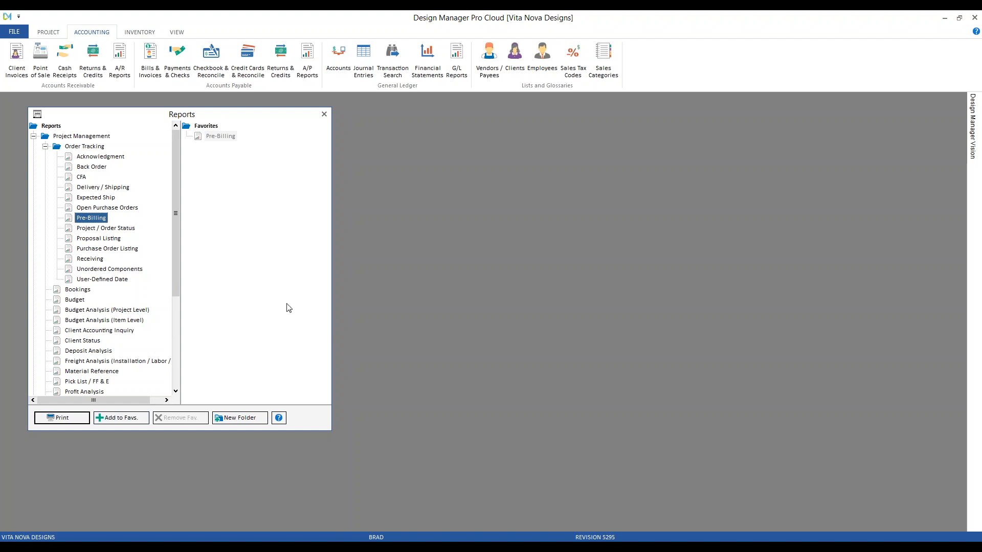
Preview the Pre-Billing report for all clients, projects and managers with All Items as the item selection
double_click(97, 219)
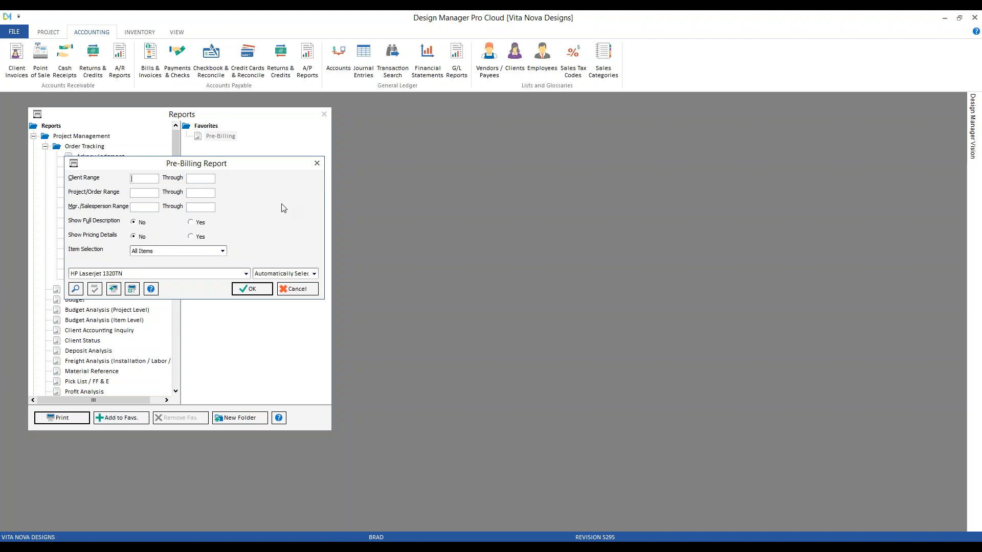
left_click(207, 204)
left_click(176, 252)
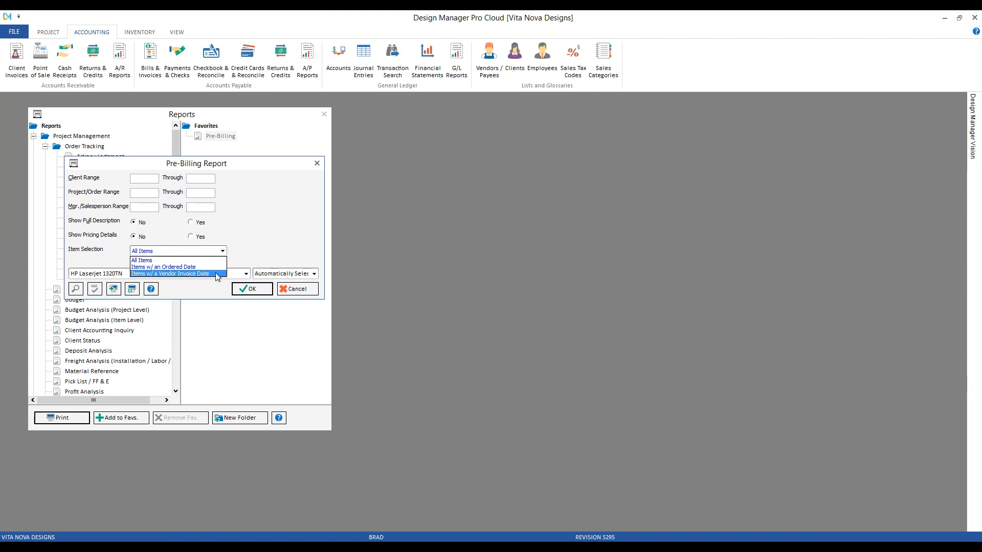
left_click(266, 242)
left_click(253, 289)
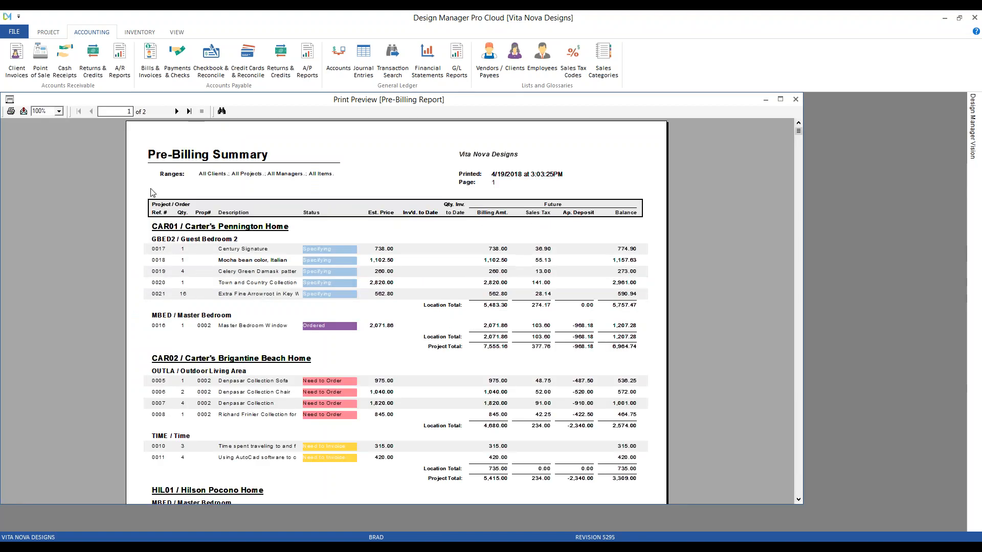
Examine the first page of the all-items Pre-Billing Summary at 150%, including item statuses and future billing balances, and close the preview
left_click(57, 112)
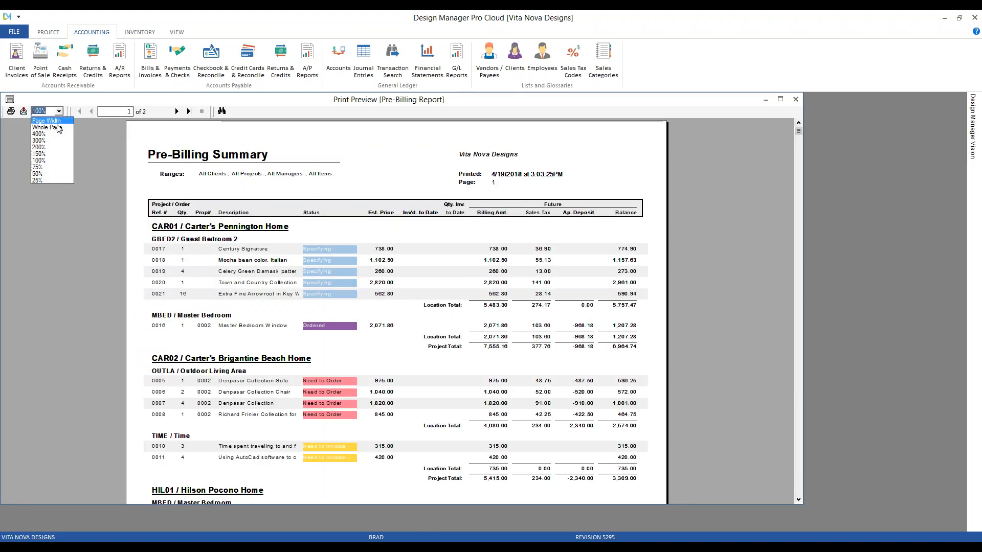
left_click(51, 154)
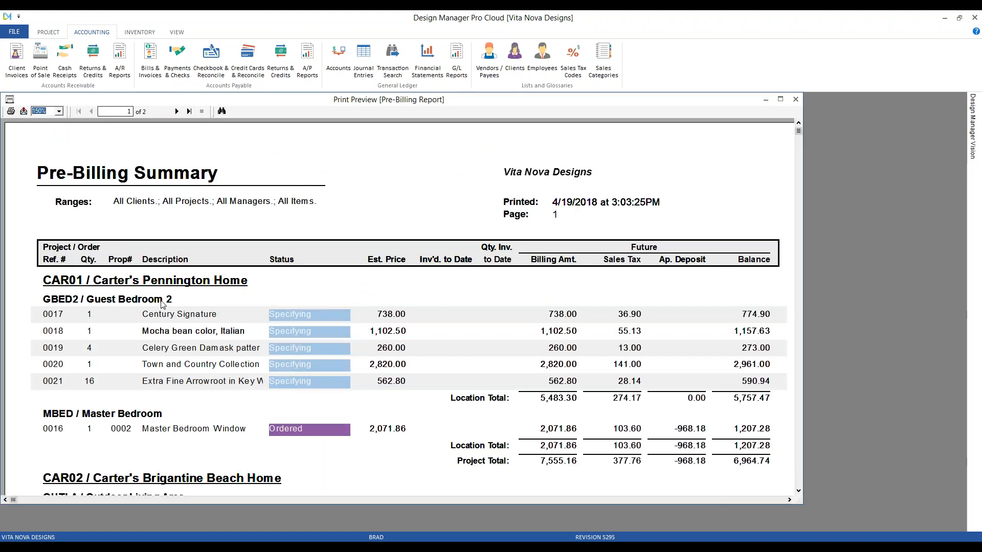
scroll(348, 205, "down", 2)
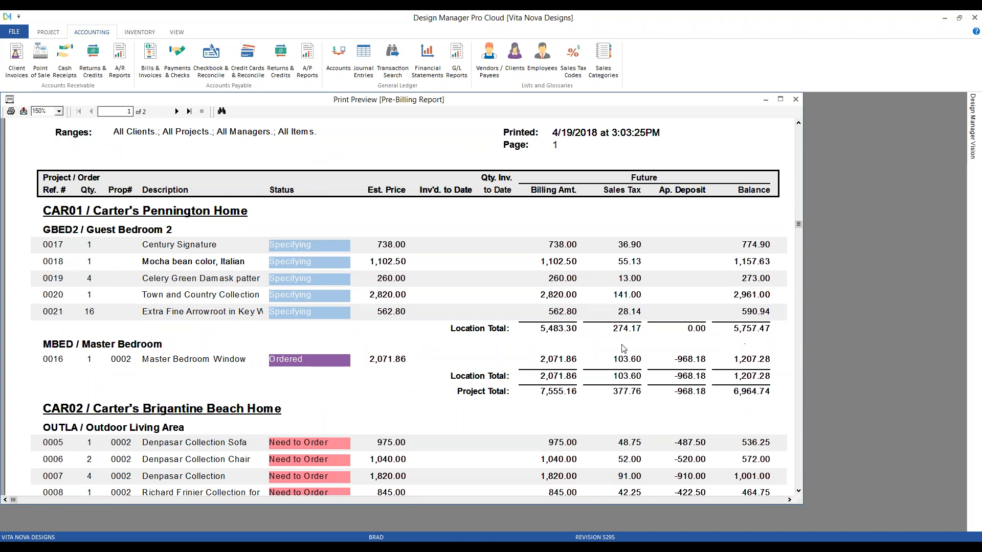
scroll(422, 273, "down", 3)
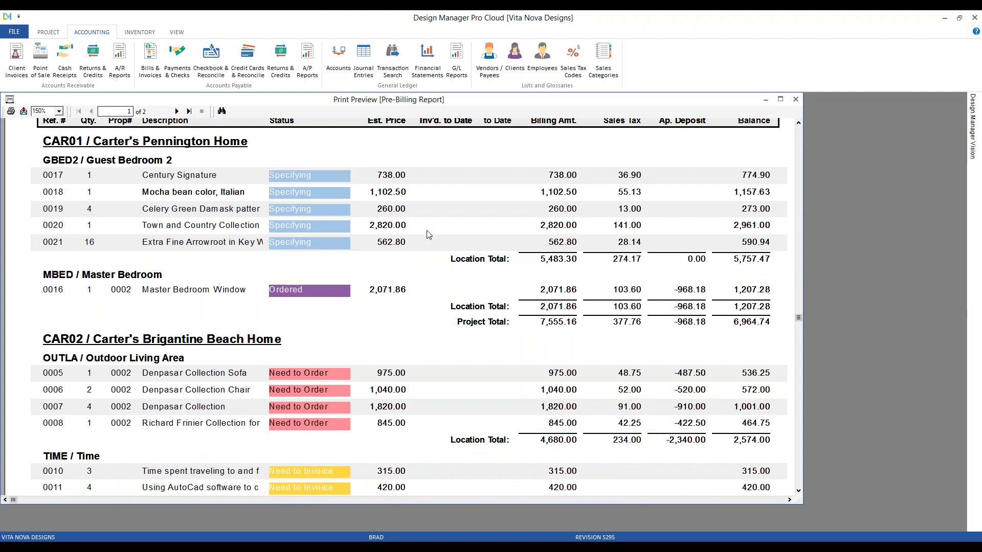
scroll(428, 234, "down", 5)
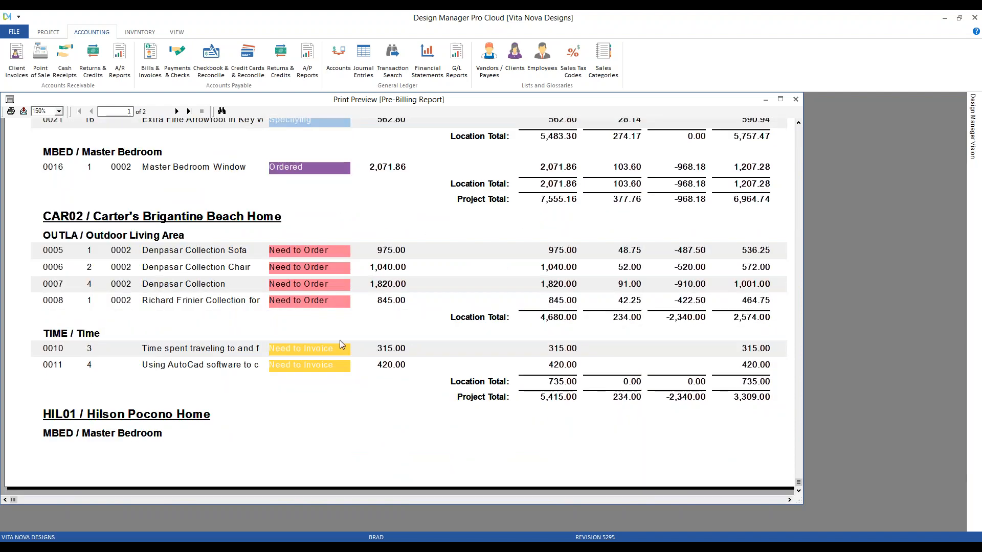
left_click(795, 99)
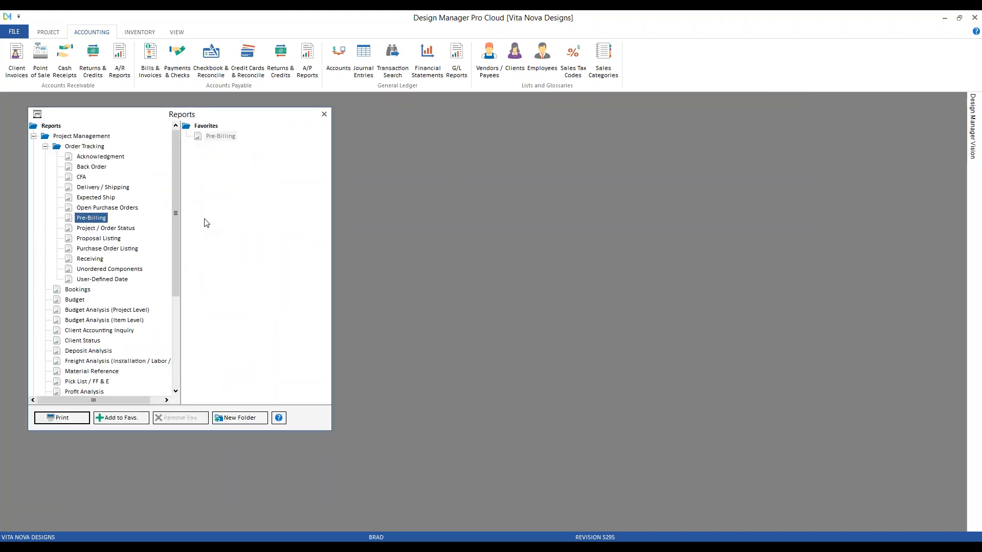
Preview the Pre-Billing report for Items w/ a Vendor Invoice Date, check the Denpasar Collection item's status, and close the preview
double_click(95, 220)
left_click(248, 277)
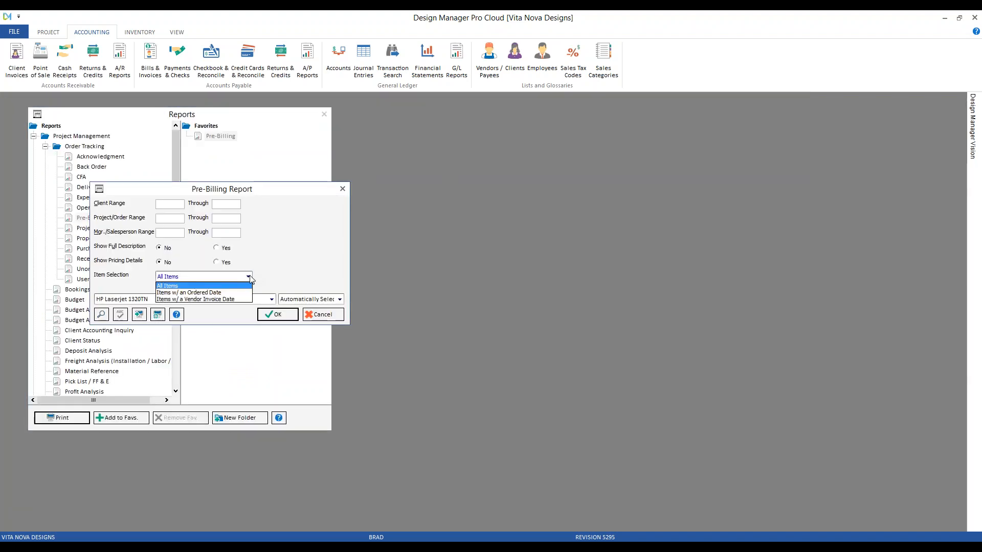
left_click(238, 301)
left_click(279, 315)
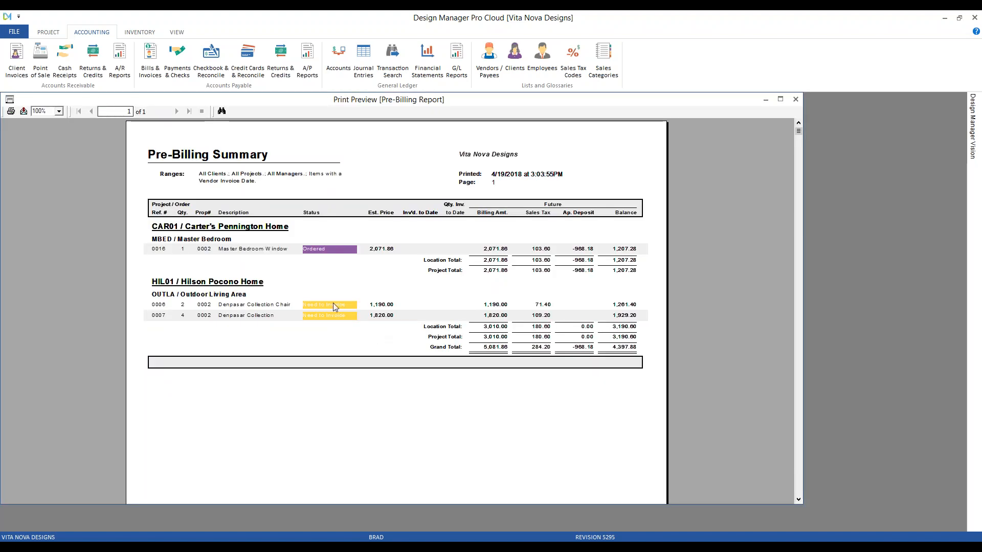
left_click(334, 315)
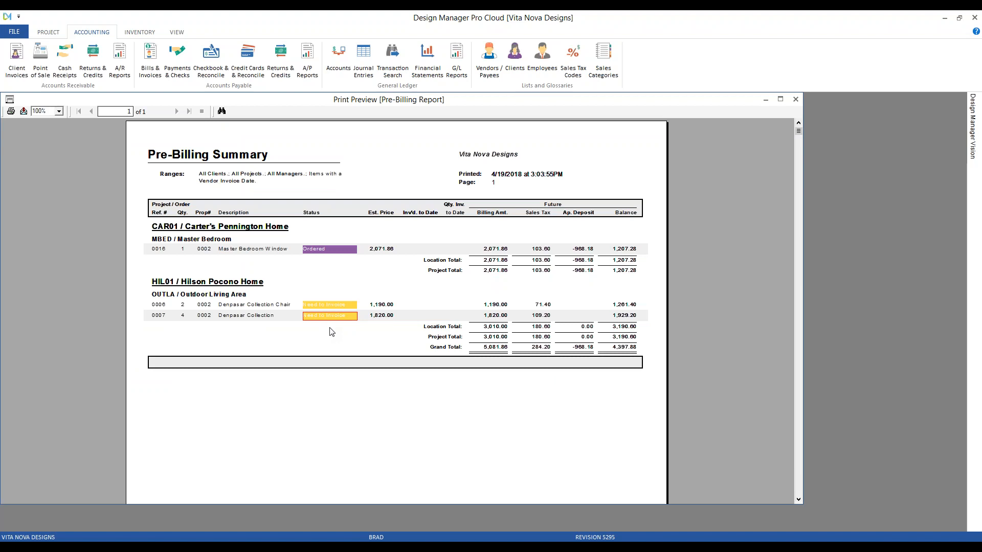
left_click(797, 100)
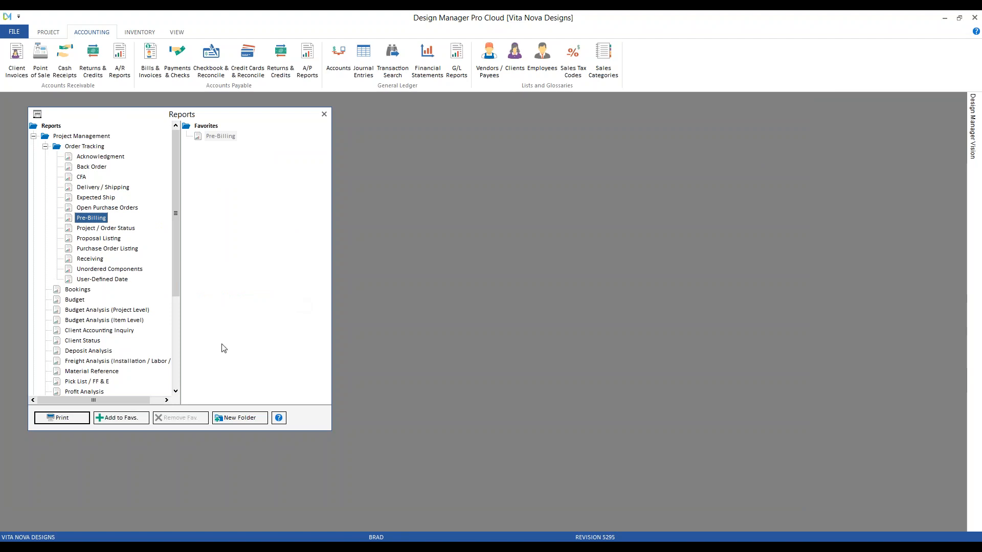
Preview the Work In Process report from the Accounts Payable reports
left_click(33, 136)
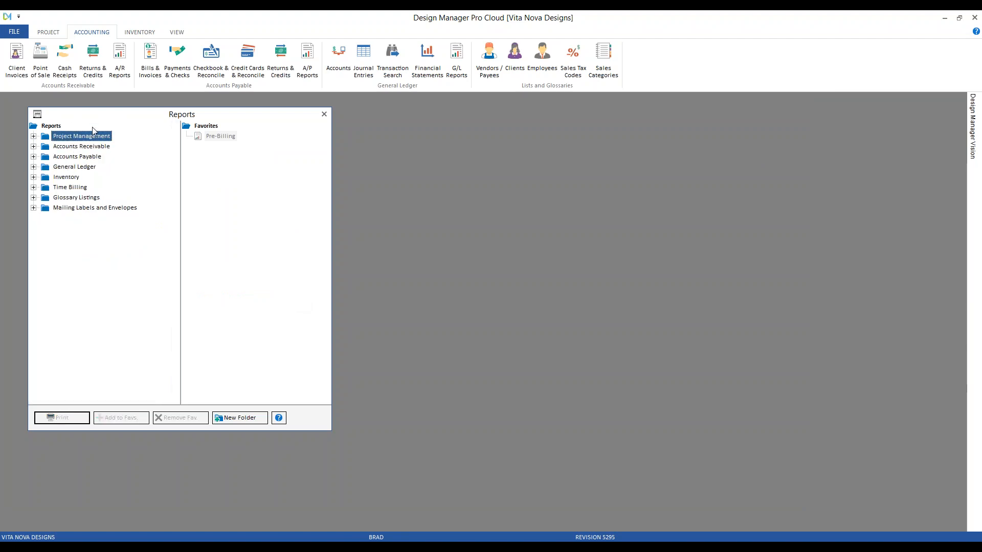
left_click(34, 157)
left_click(81, 158)
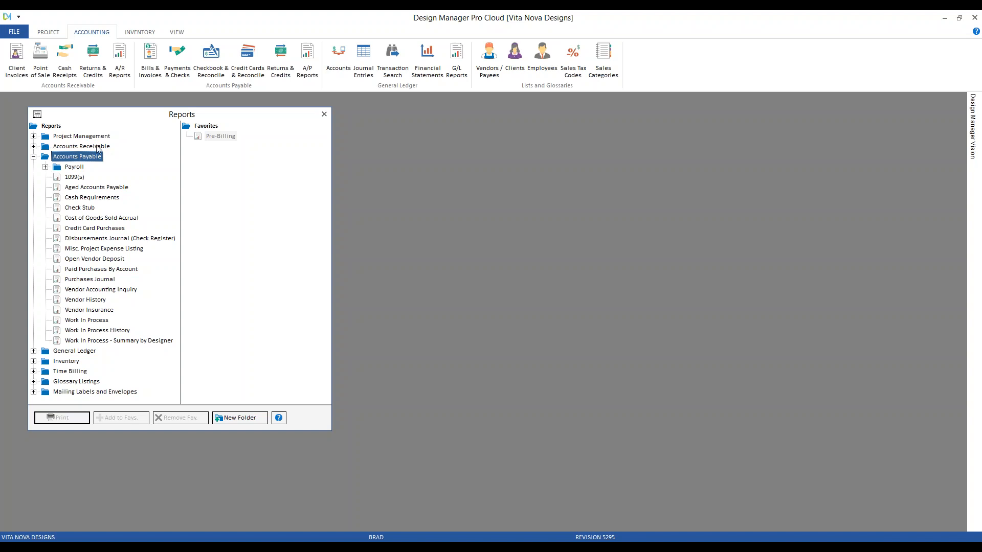
left_click(97, 321)
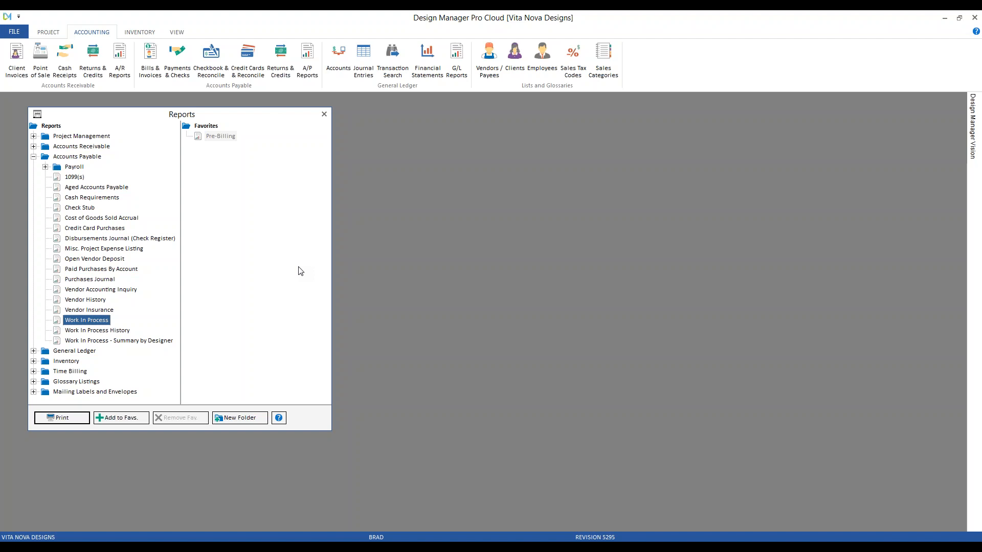
double_click(100, 322)
left_click(304, 326)
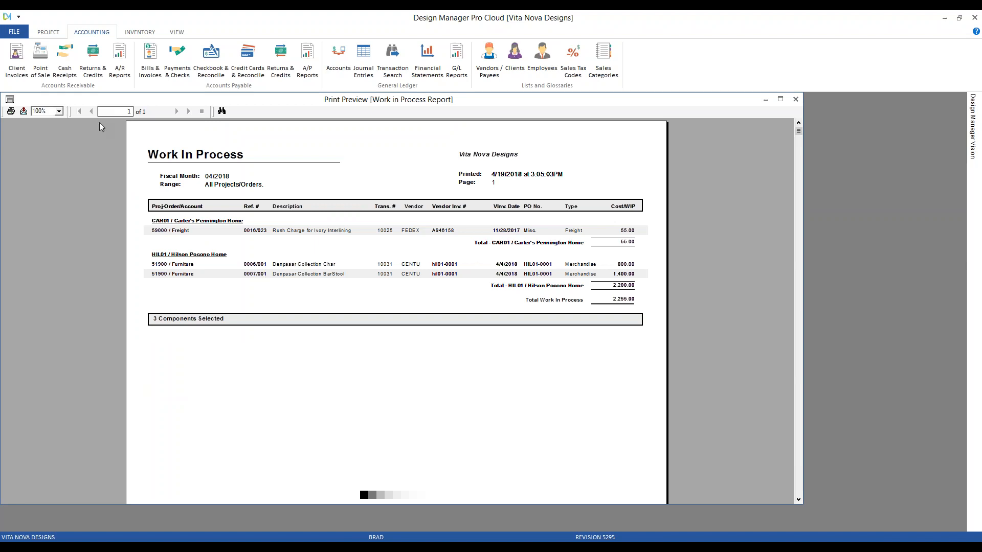
Enlarge the Work In Process report to 150%, examine the open costs by project, and close the preview
left_click(60, 112)
left_click(45, 153)
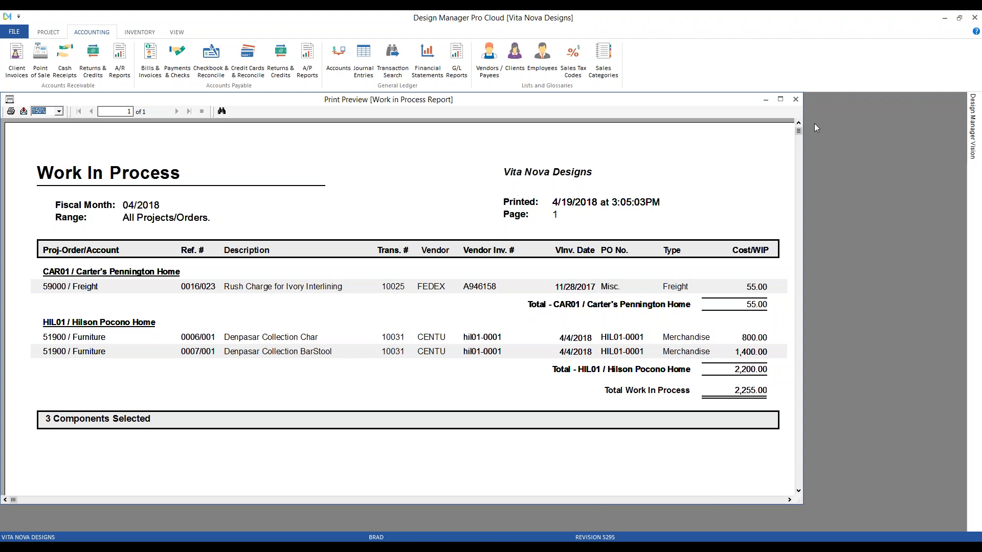
left_click(796, 99)
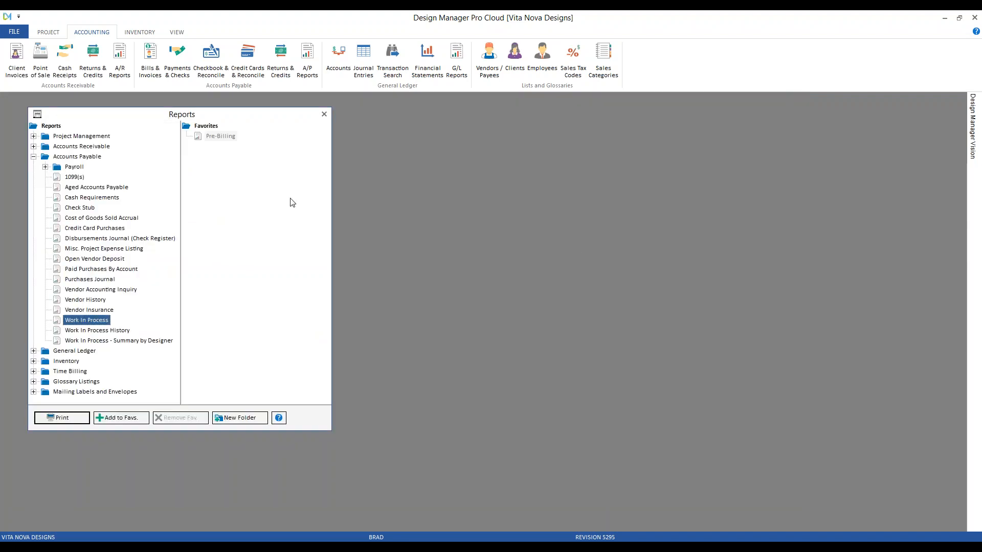
Preview the detailed Aged Accounts Receivable report for fiscal month 04/2018 with aging date 4/19/2018, check the client balances, and close it
left_click(33, 157)
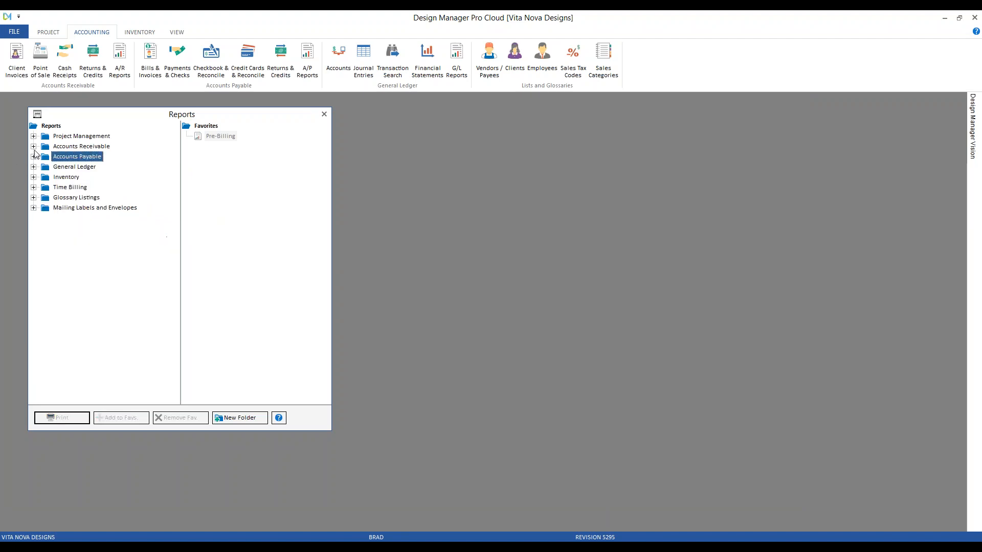
left_click(33, 146)
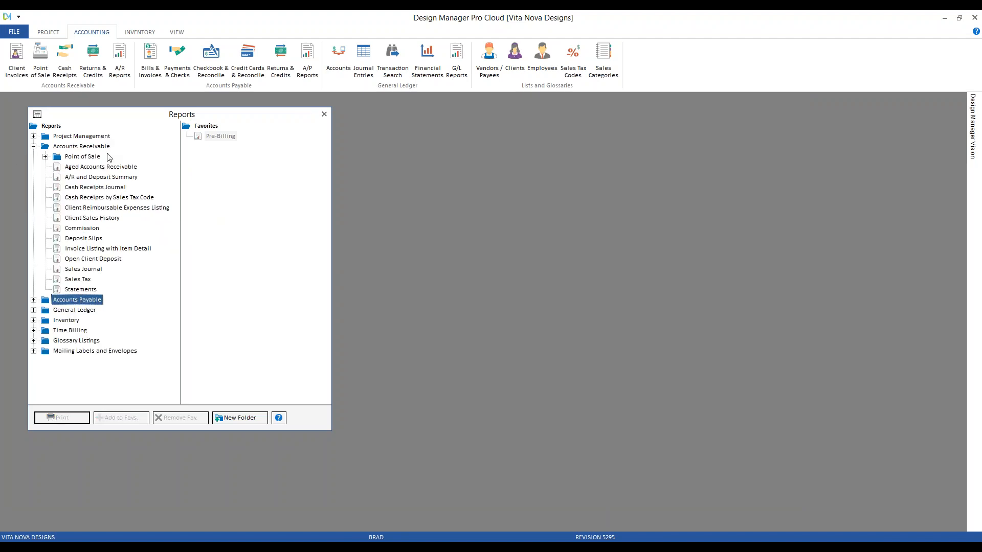
double_click(118, 167)
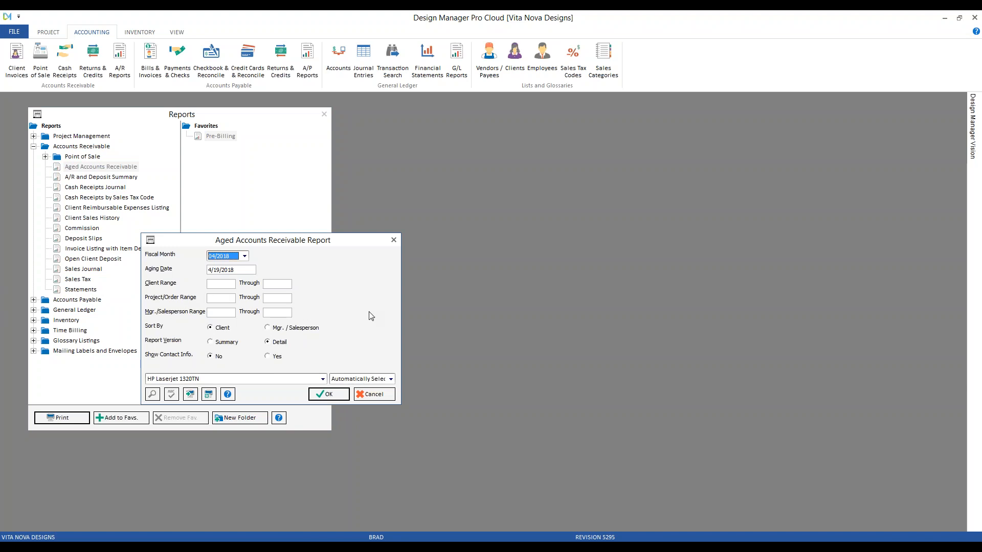
left_click(329, 395)
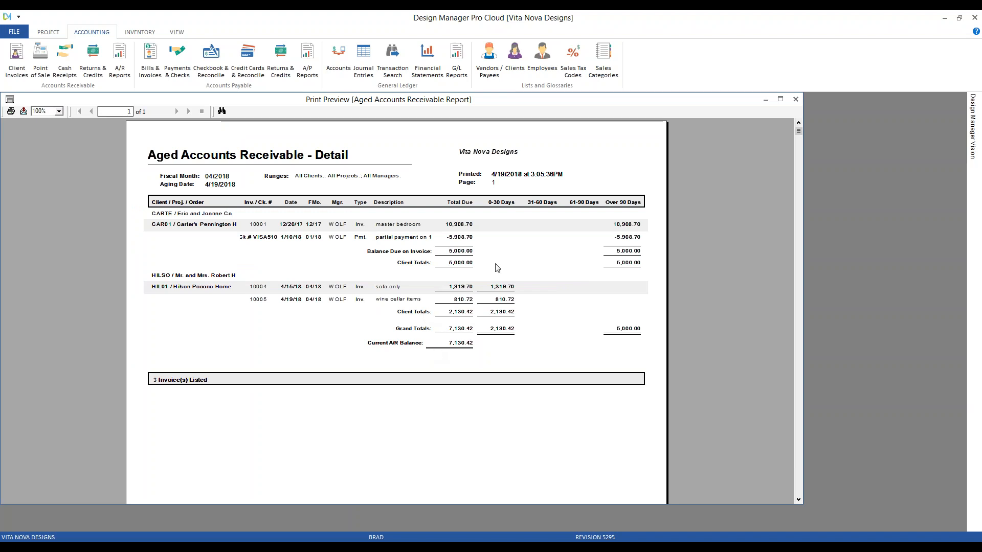
left_click(796, 99)
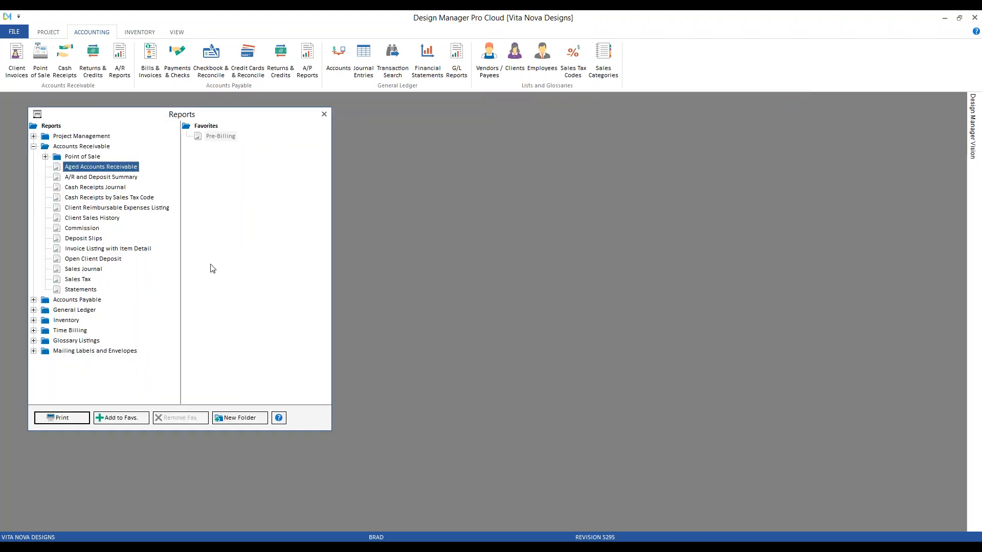
Preview the Sales Journal for fiscal month 04/2018 in the By Invoice Number format, review its summaries, and close the preview
double_click(83, 269)
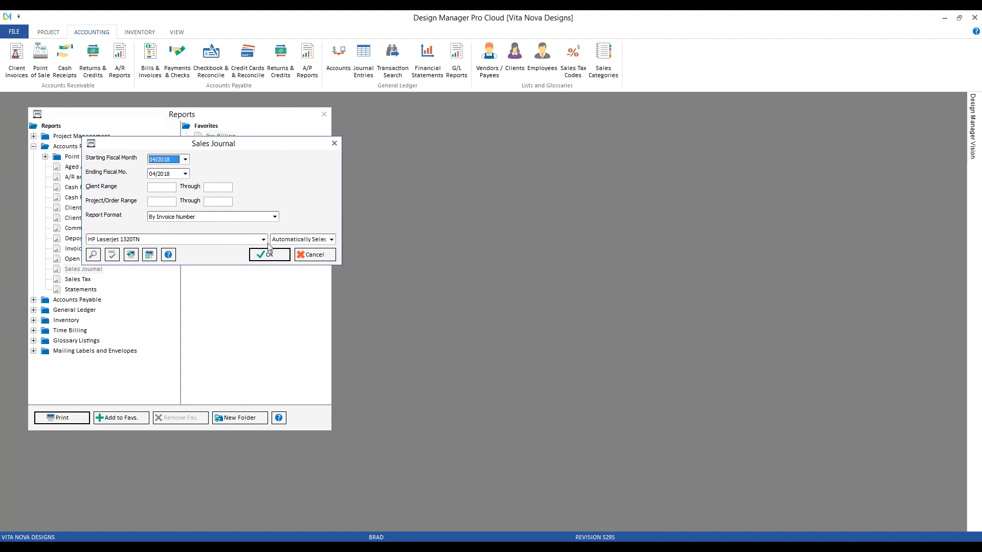
left_click(275, 257)
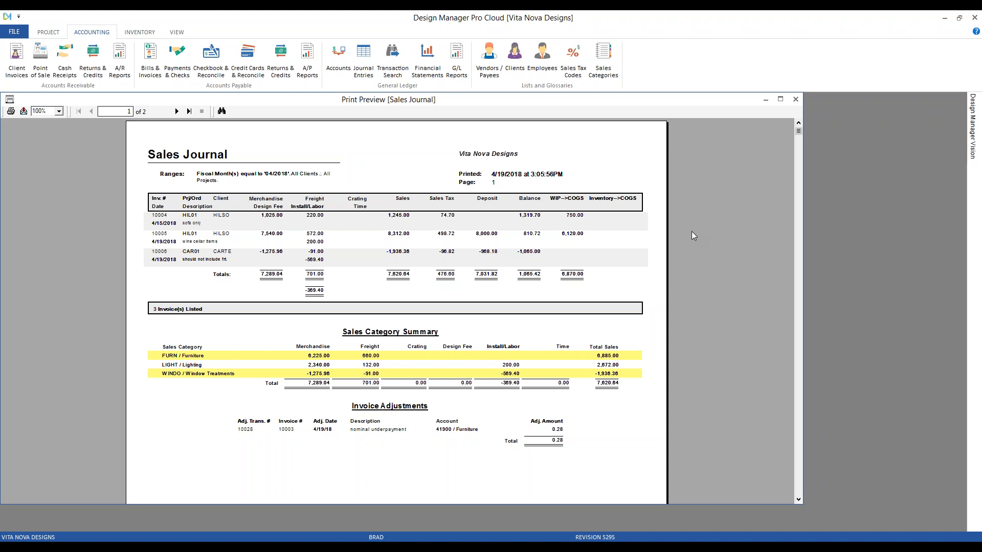
left_click(796, 99)
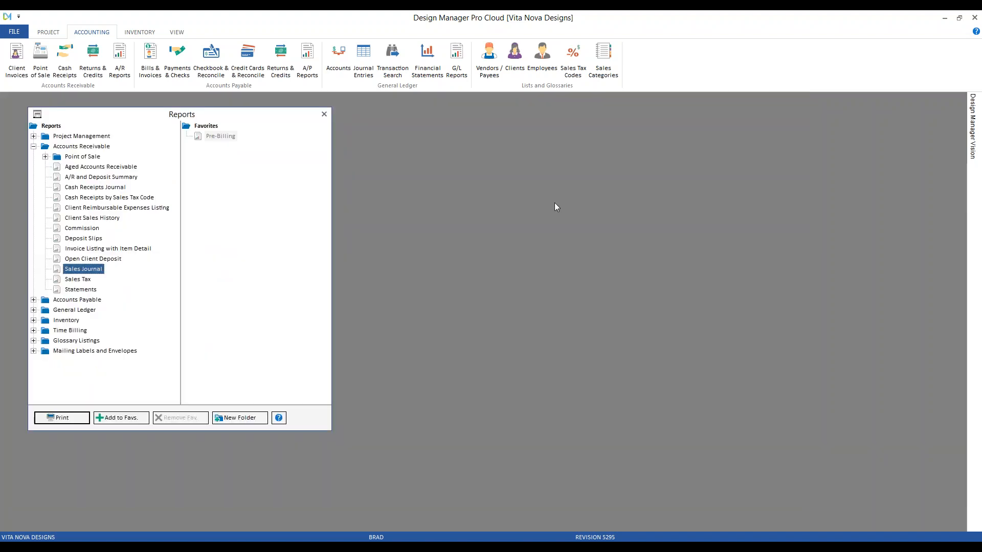
Preview the 04/2018 Sales Journal again in the By Invoice No. w/ Account Detail format
left_click(61, 418)
left_click(231, 212)
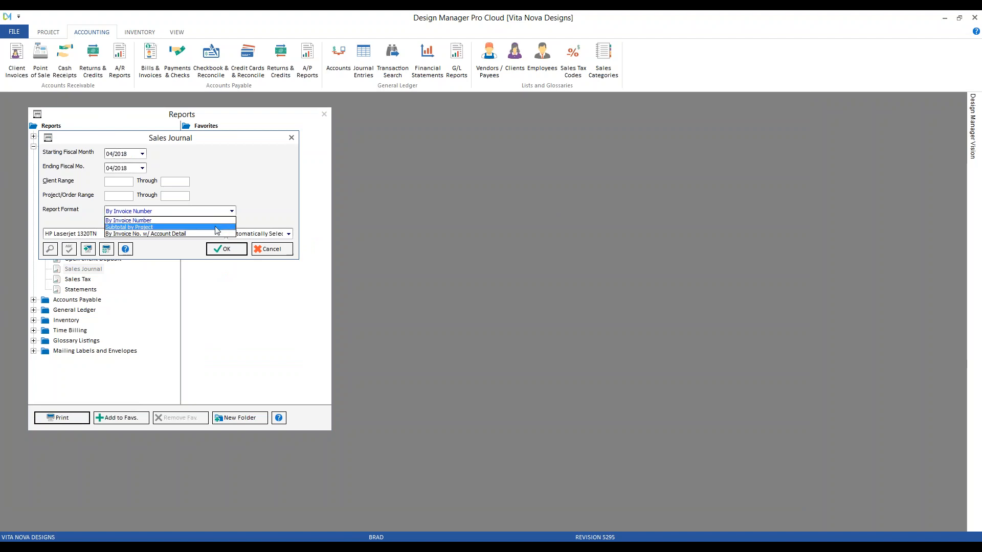
left_click(185, 234)
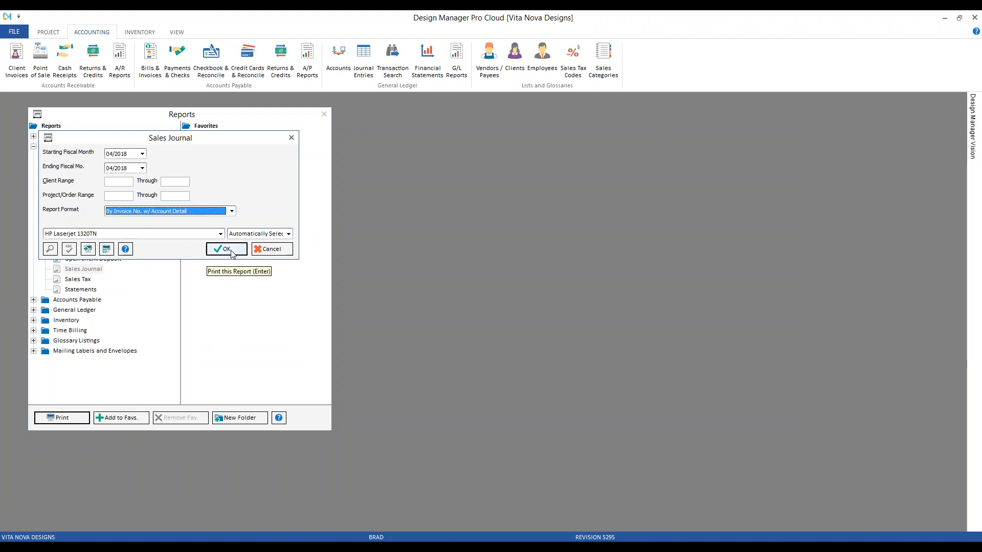
left_click(232, 251)
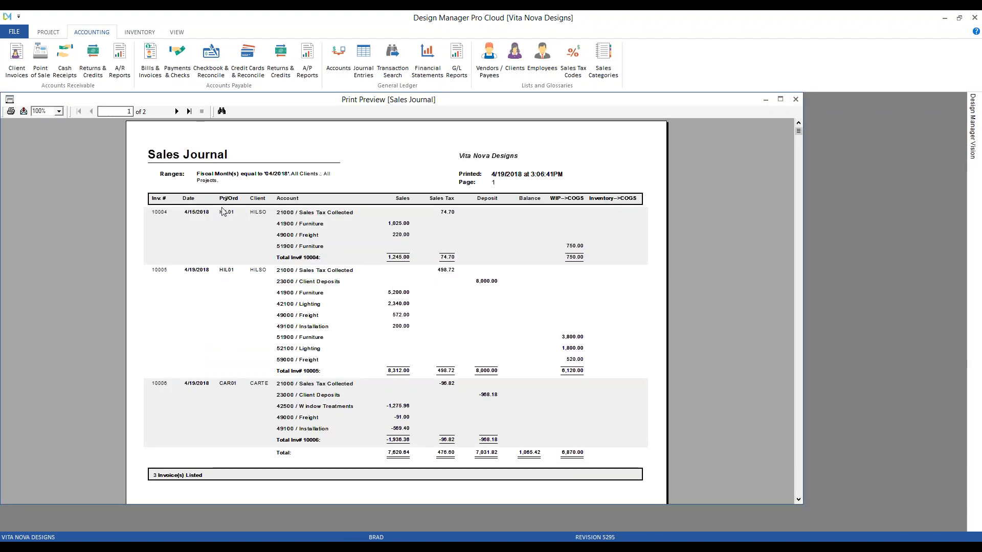
Examine the Sales Journal's dates, freight, sales tax and lighting account lines per invoice, and close the preview
left_click(197, 214)
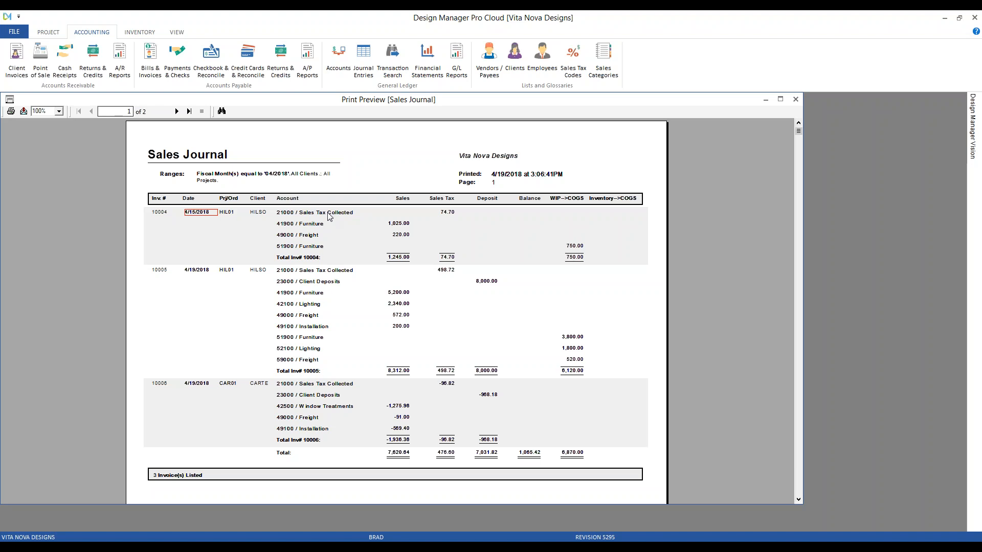
left_click(401, 235)
left_click(451, 215)
left_click(313, 305)
left_click(314, 349)
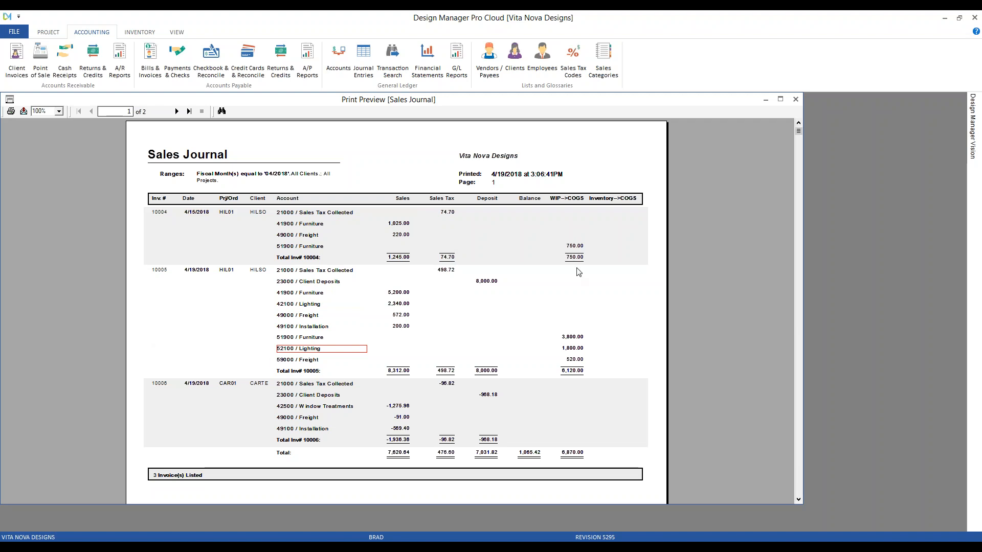
left_click(794, 101)
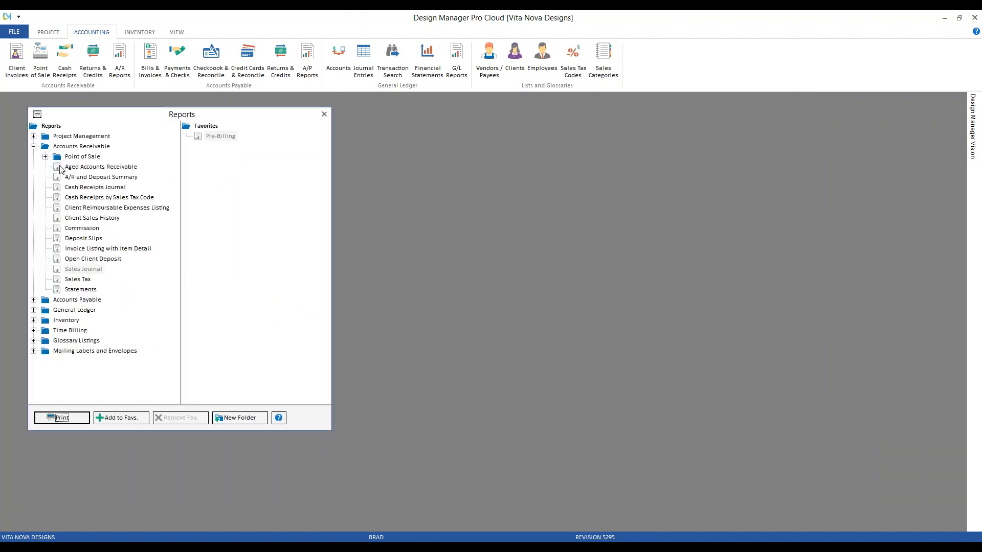
Open the Profit Analysis report options from the Project Management reports and set the format to Sort by Invoice Number
double_click(42, 147)
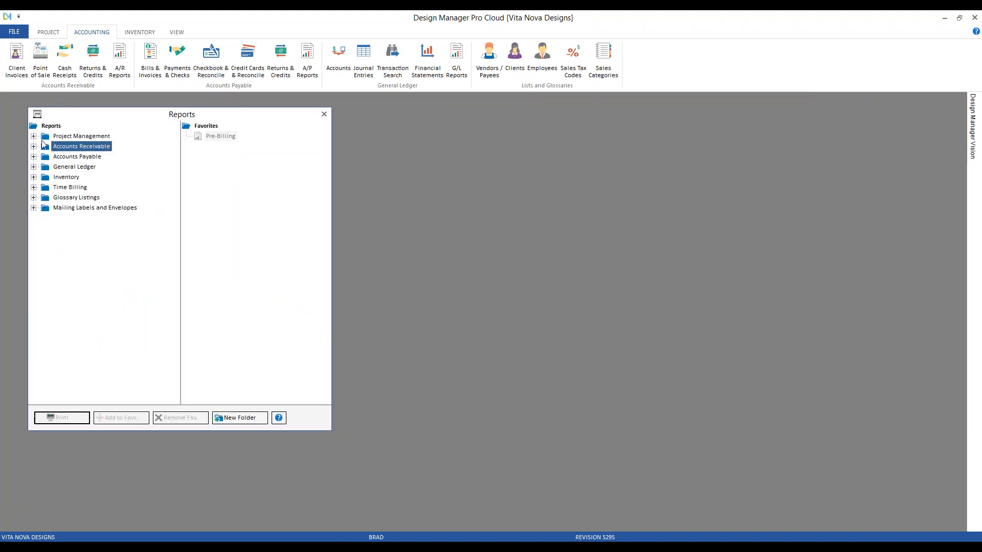
left_click(34, 136)
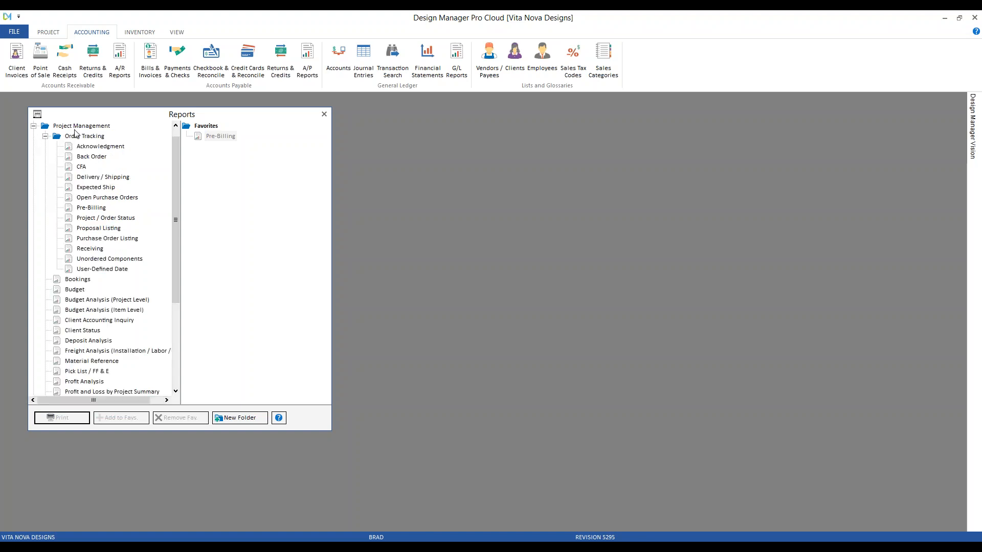
left_click(45, 136)
left_click(103, 250)
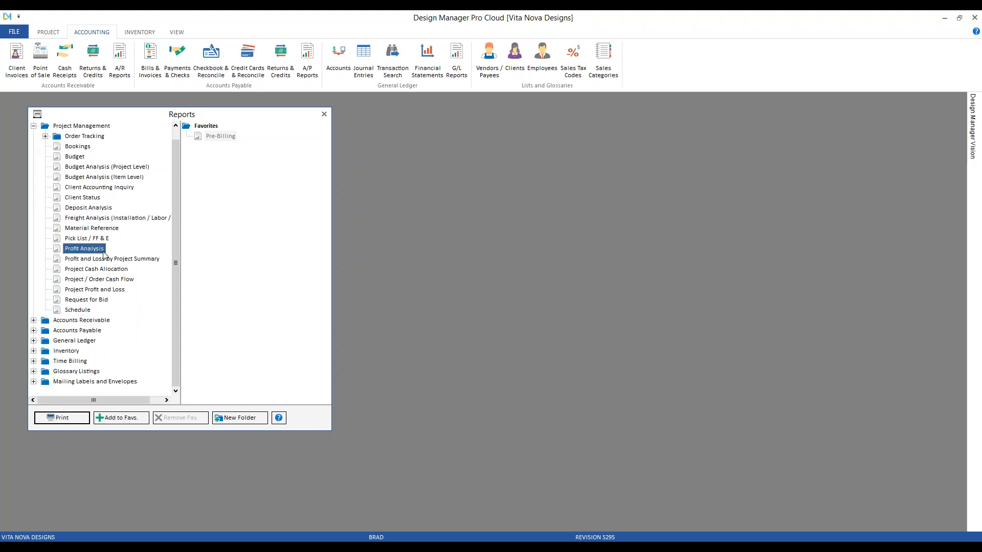
double_click(95, 249)
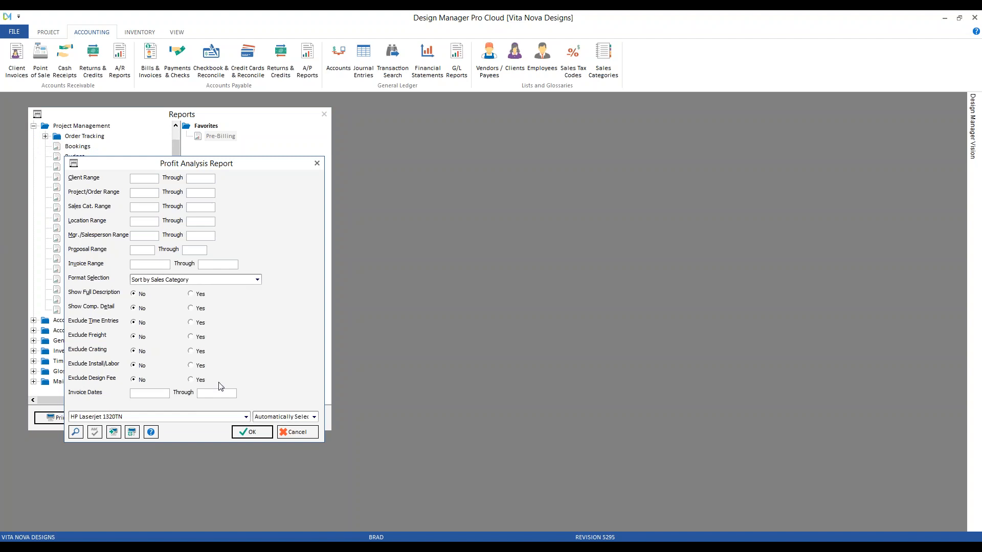
left_click(258, 280)
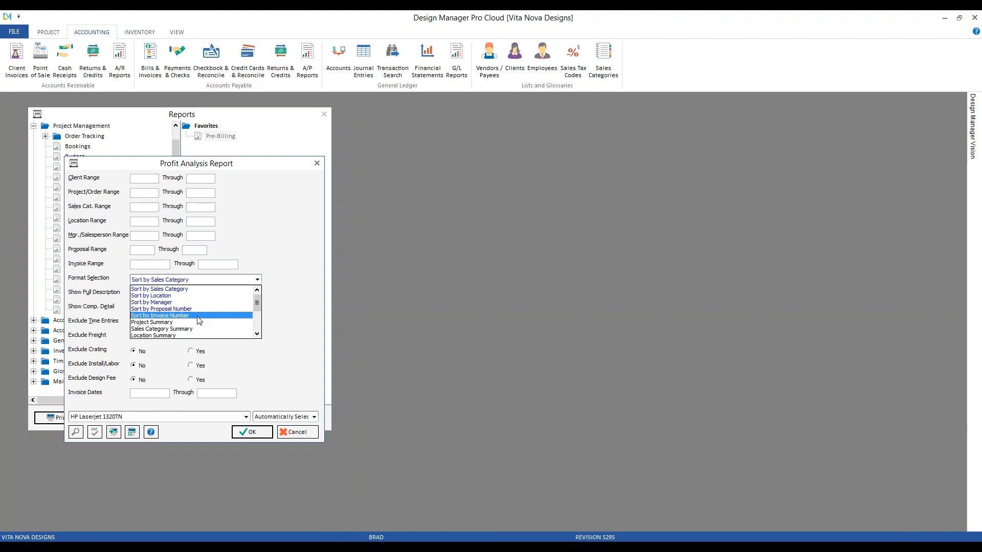
left_click(233, 316)
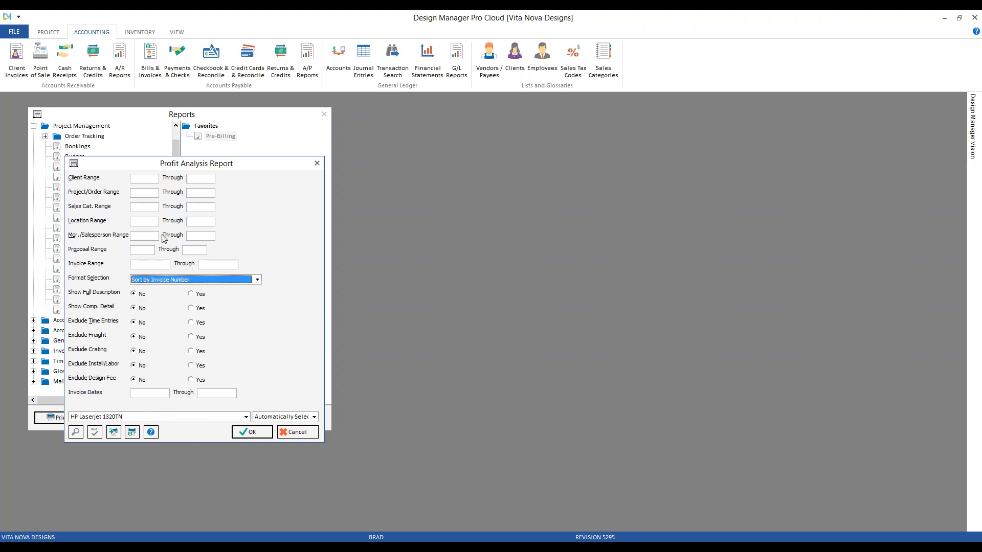
Limit the Profit Analysis report to invoice 10005 and preview it
left_click(149, 264)
type("10005")
key("Tab")
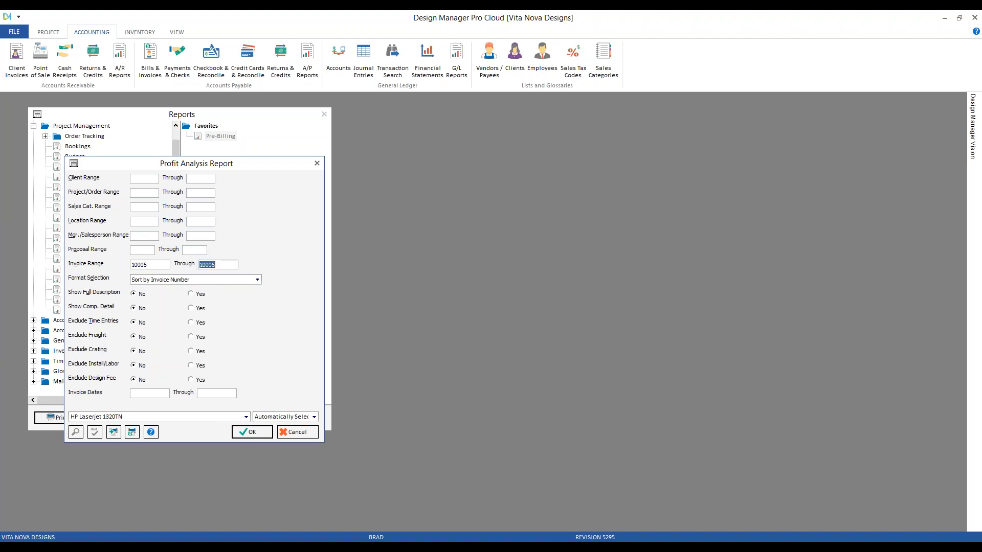
left_click(251, 432)
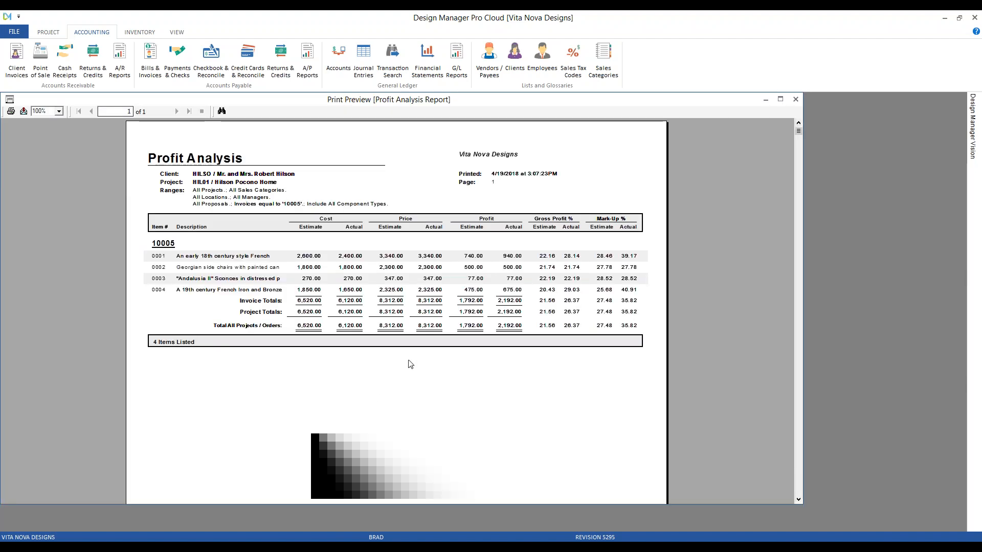
Enlarge the Profit Analysis to 150%, compare the invoice's estimated and actual cost, price and profit, and close the preview
left_click(58, 111)
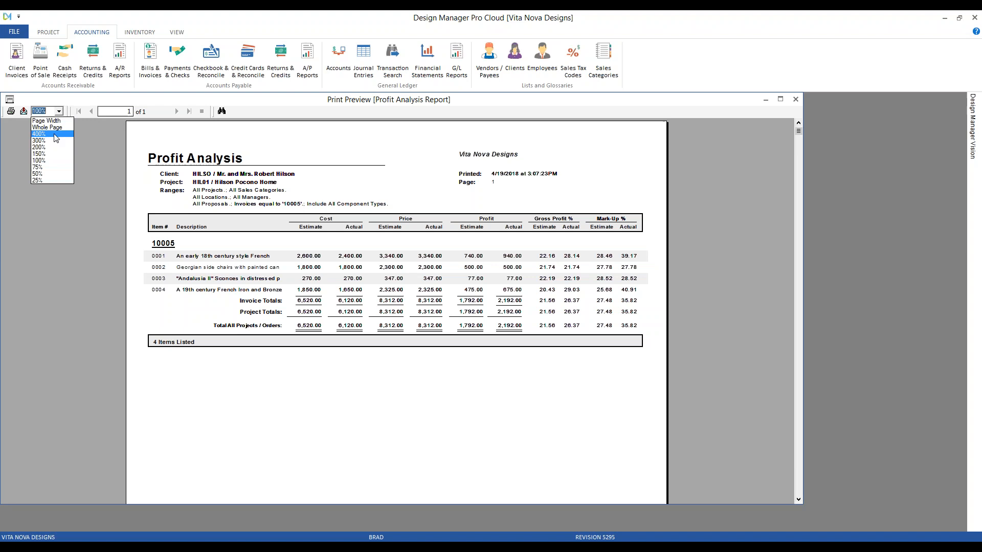
left_click(53, 153)
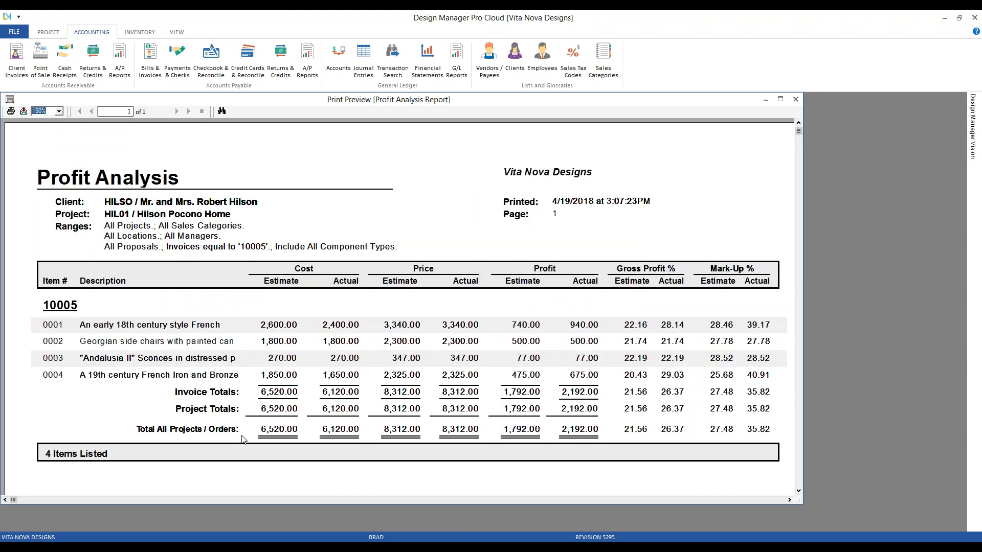
left_click(60, 309)
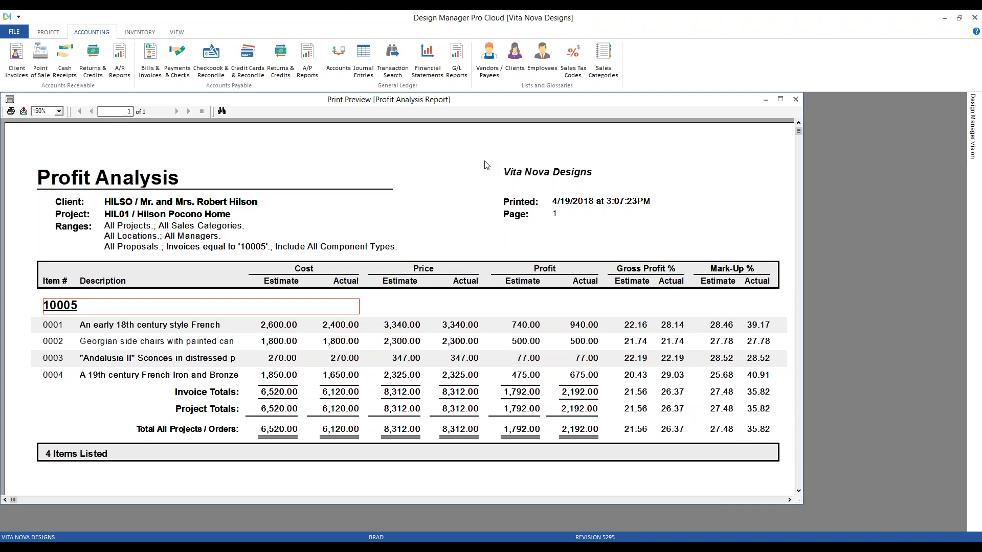
left_click(795, 100)
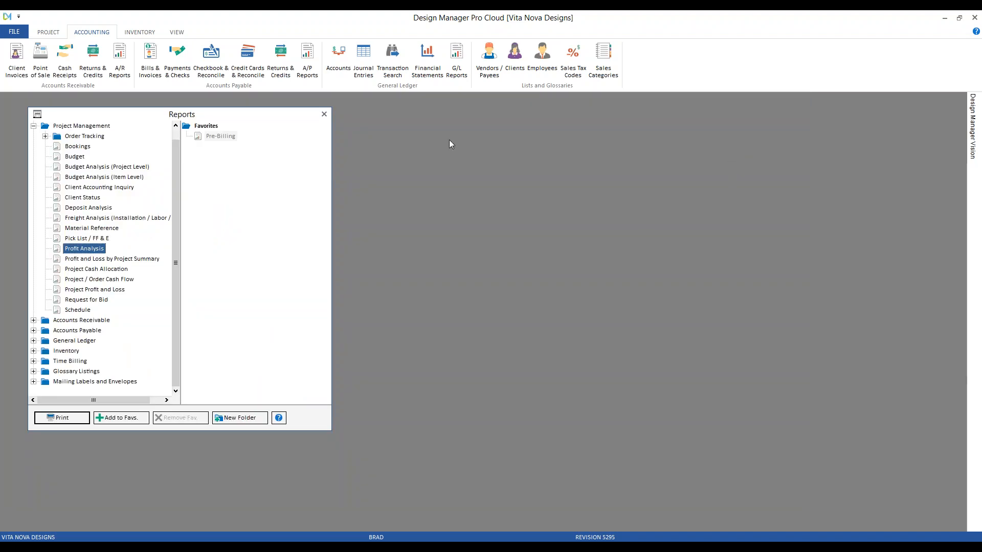